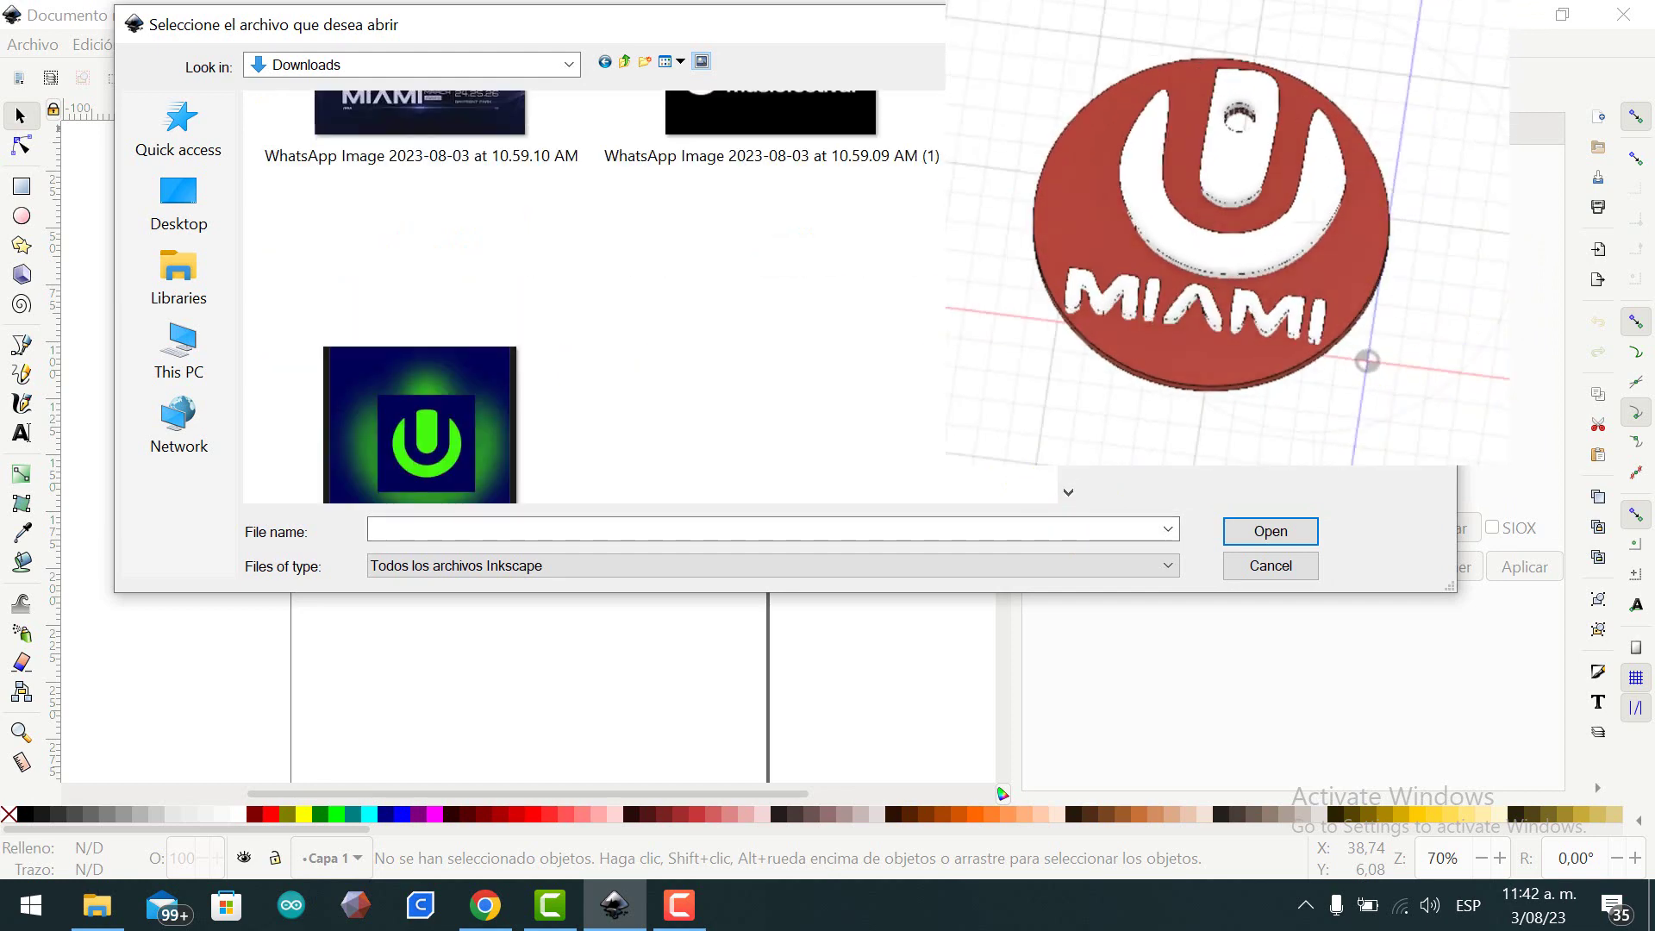
Open the green U logo image "WhatsApp Image 2023-08-03 at 10.59.09 AM" from Downloads as an embedded bitmap with default import settings.
left_click(436, 457)
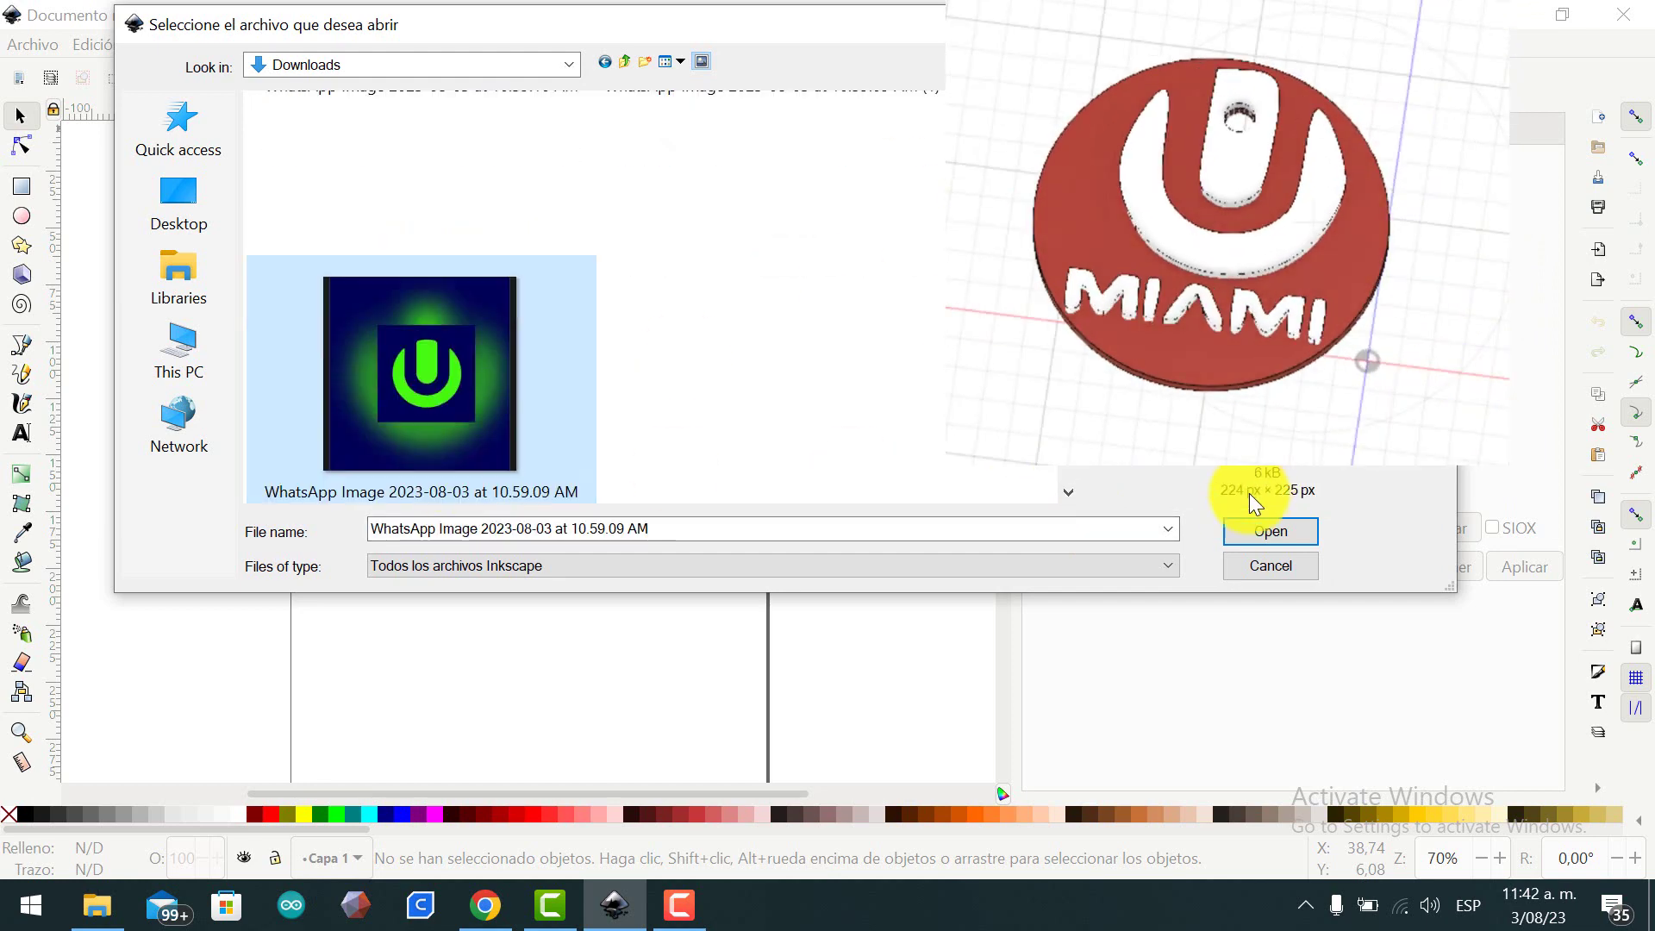
left_click(1269, 529)
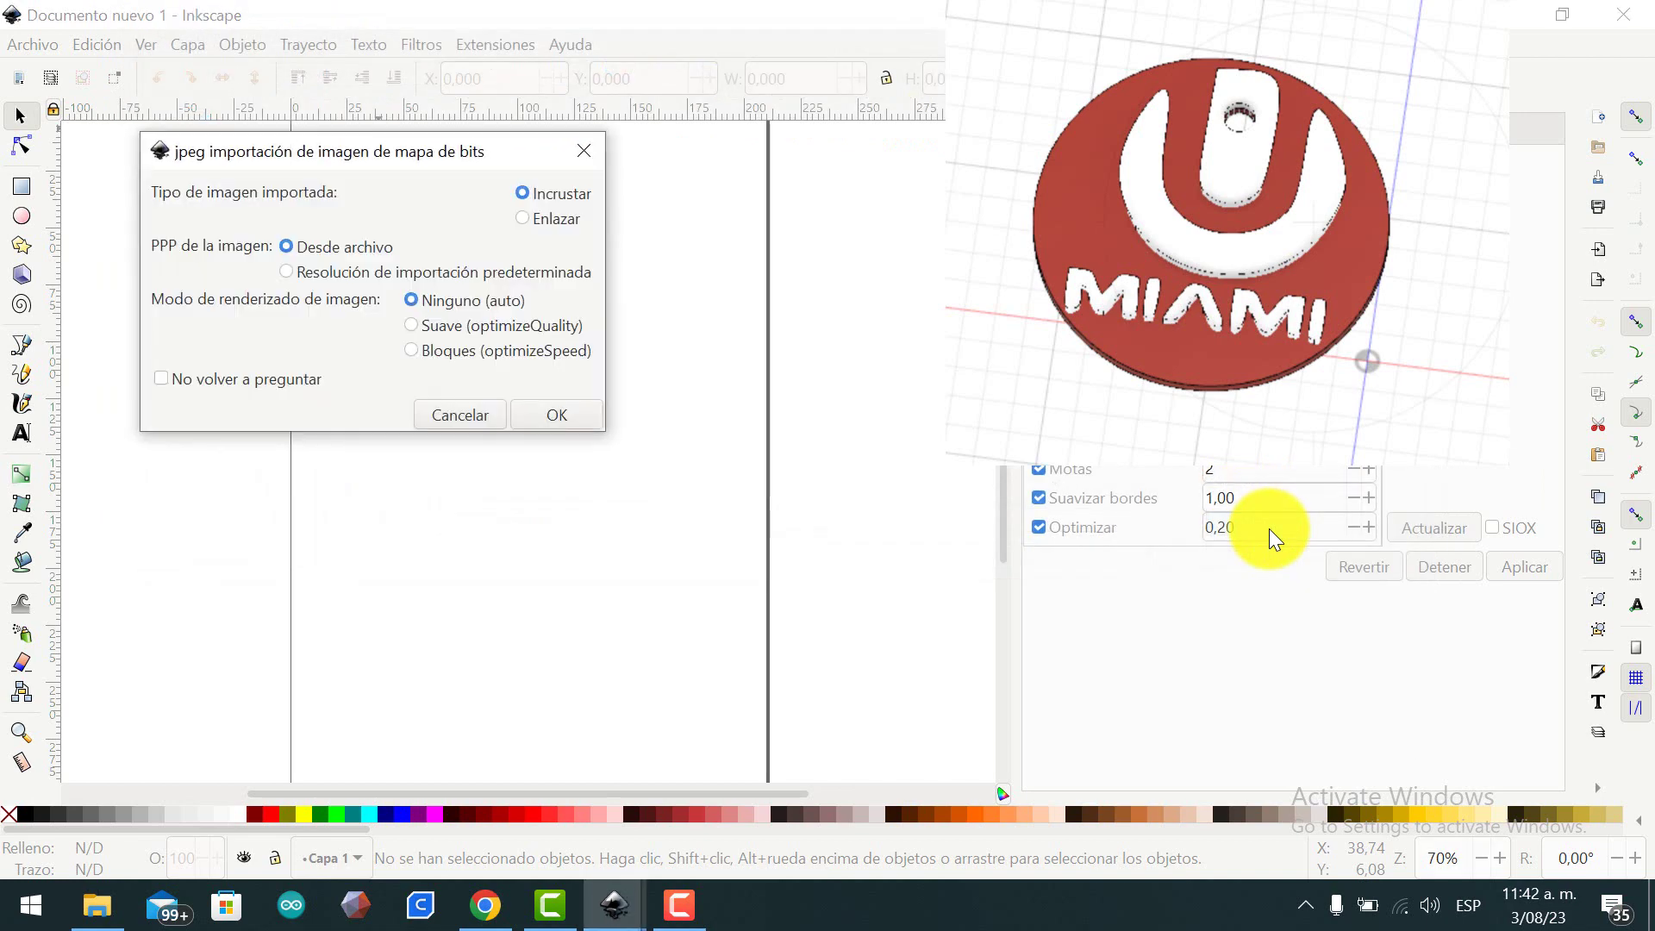
left_click(565, 409)
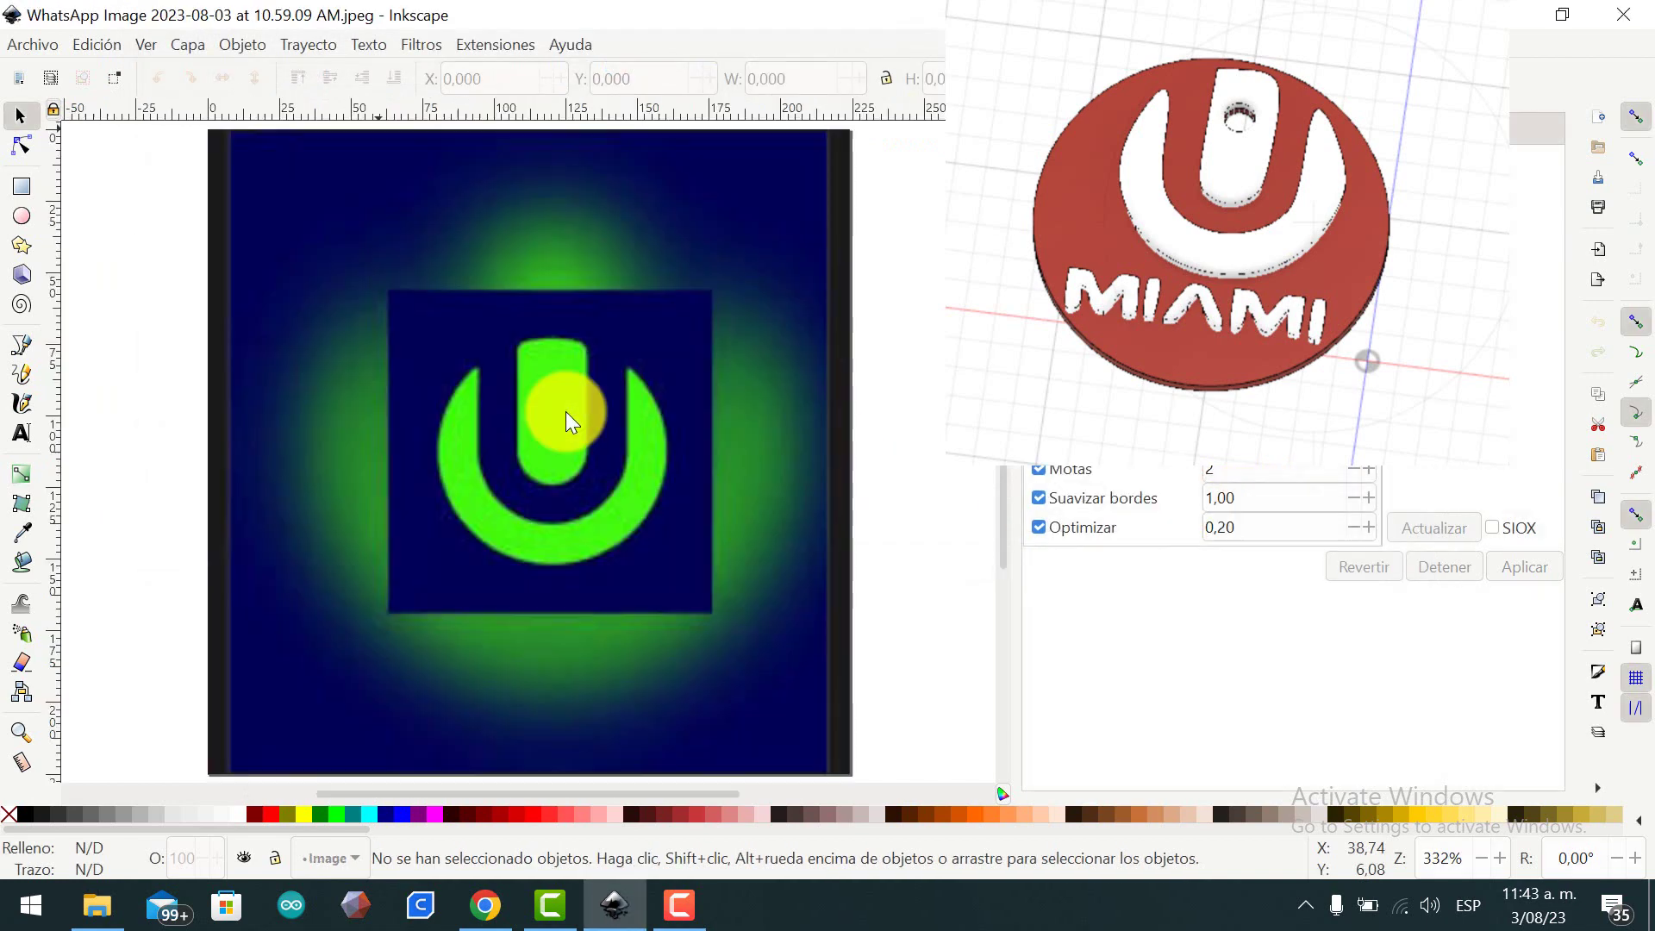
Trace the U logo bitmap in a single scan using brightness cutoff with a threshold of 0.310.
left_click(587, 479)
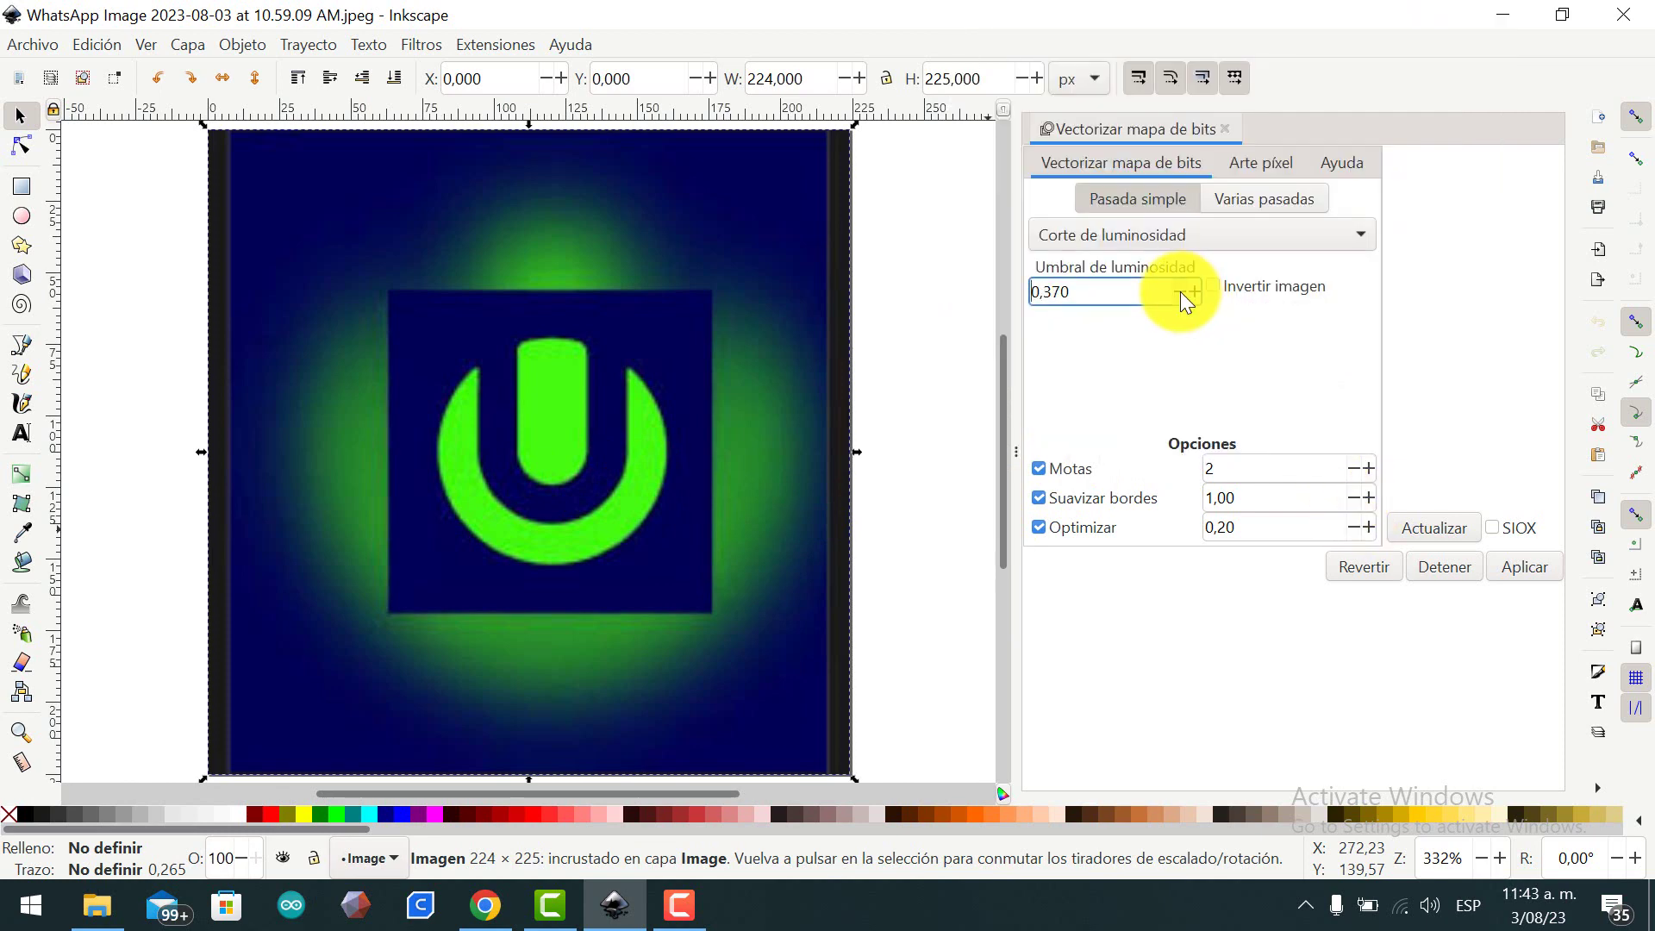
double_click(1183, 294)
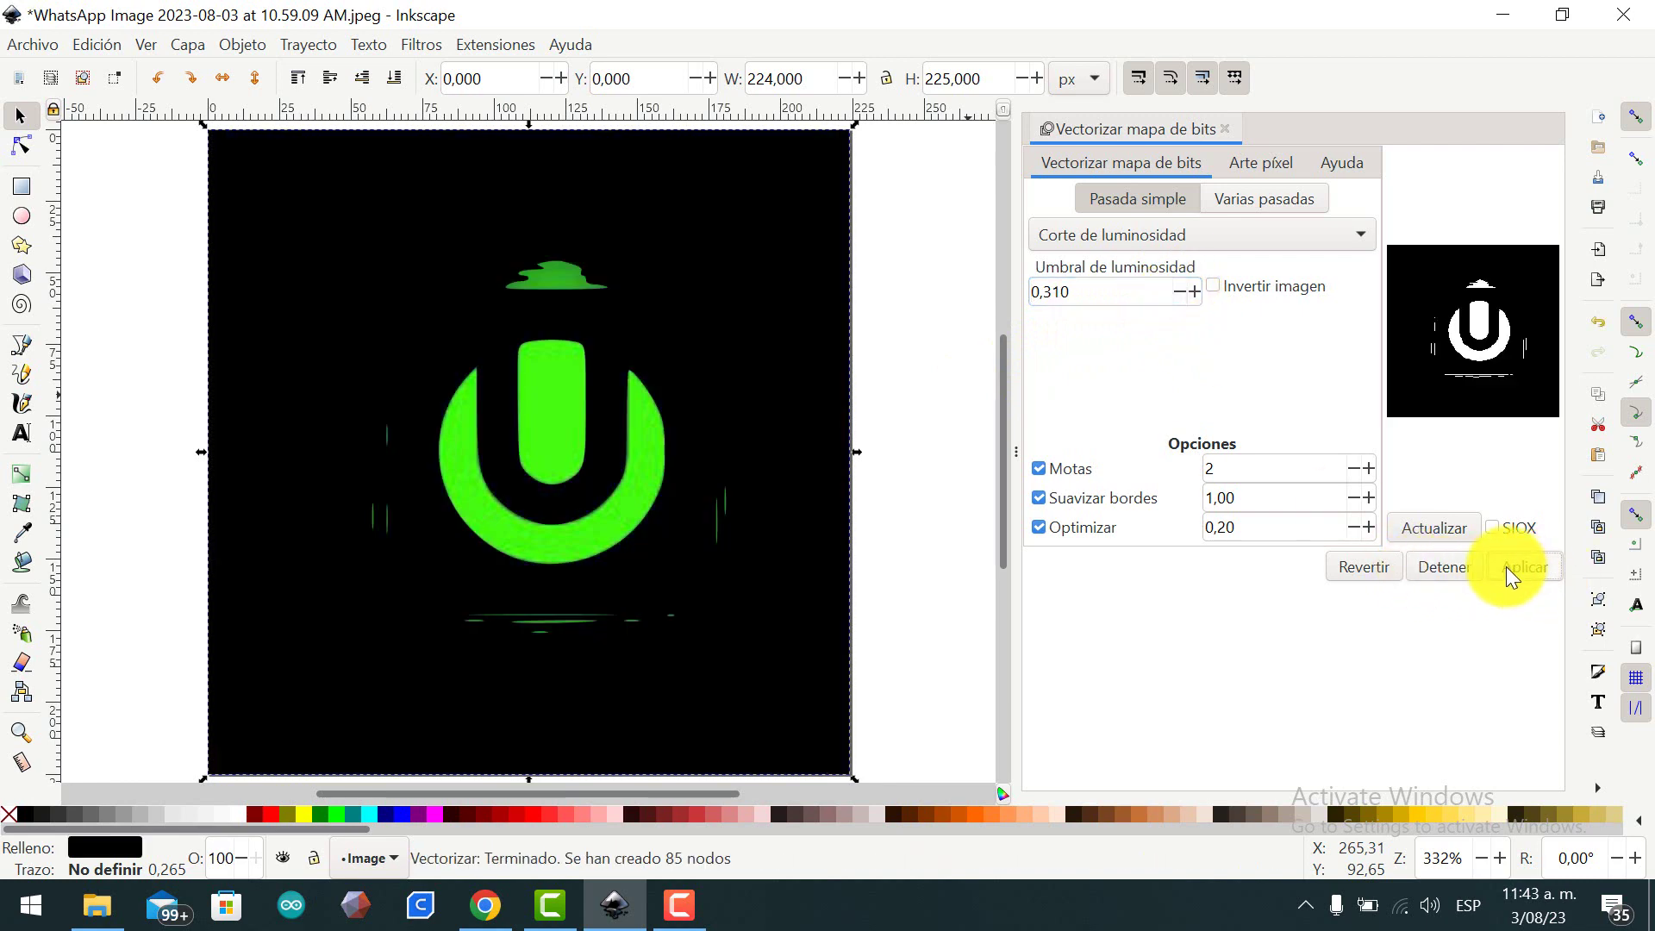
Separate the traced U logo from the bitmap, delete the original image and place the vector back on the page.
mouse_move(603, 480)
left_mouse_down()
mouse_move(414, 483)
mouse_move(437, 543)
mouse_move(363, 535)
left_mouse_up()
left_click(772, 511)
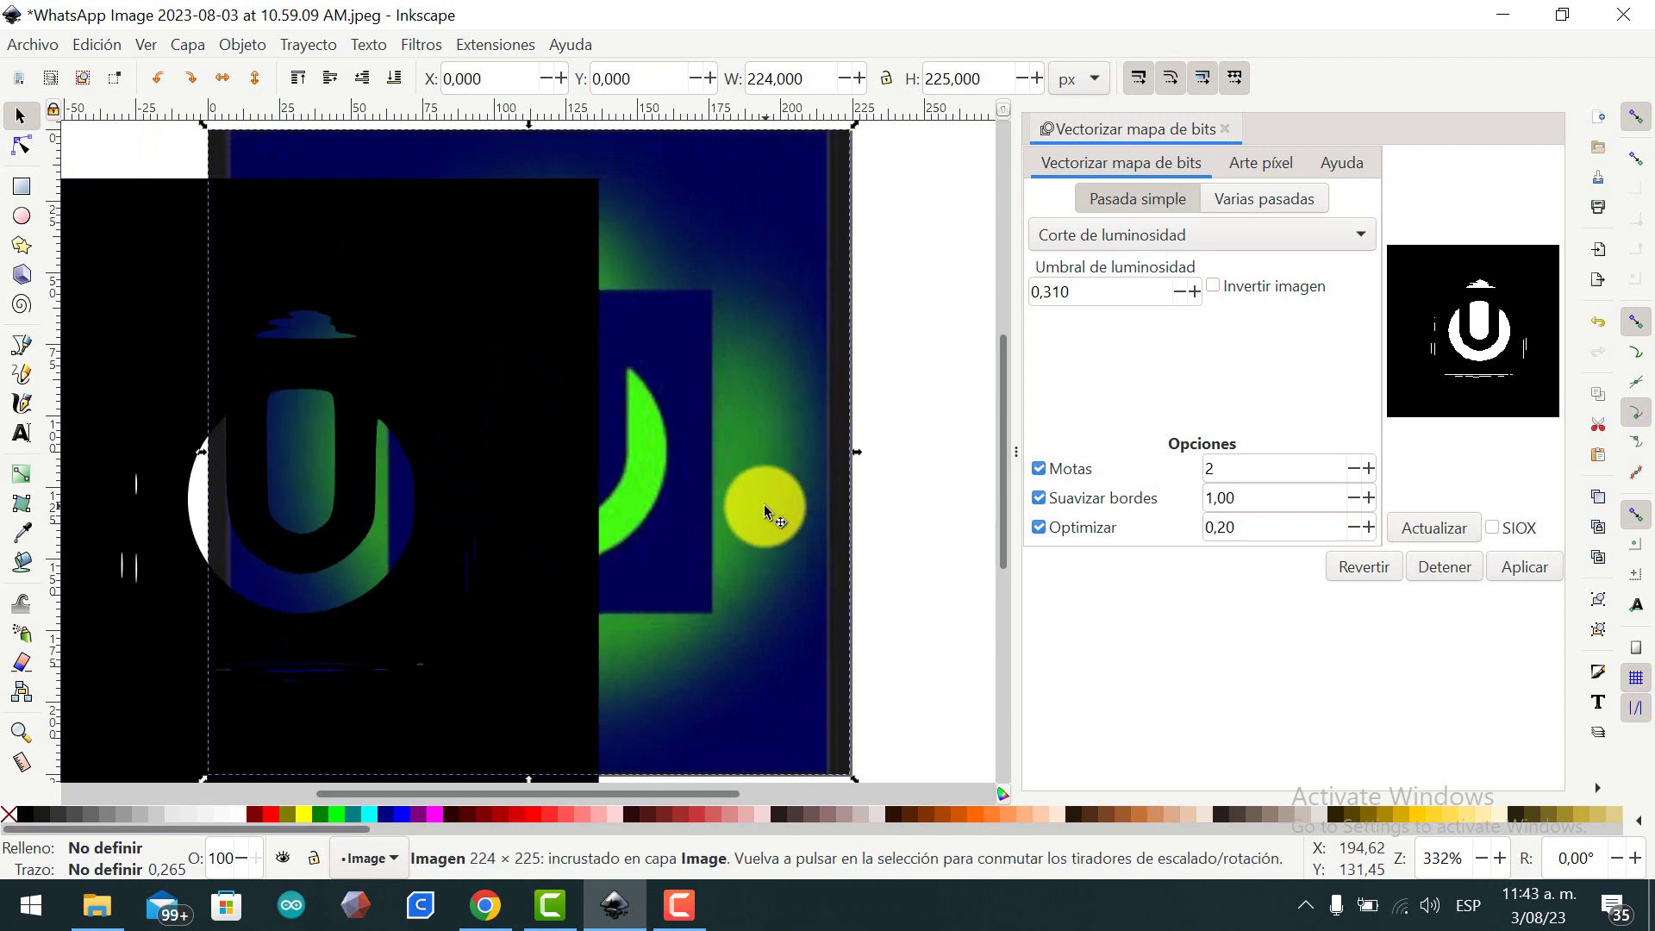
mouse_move(756, 541)
left_mouse_down()
mouse_move(669, 528)
mouse_move(764, 552)
left_mouse_up()
key("Delete")
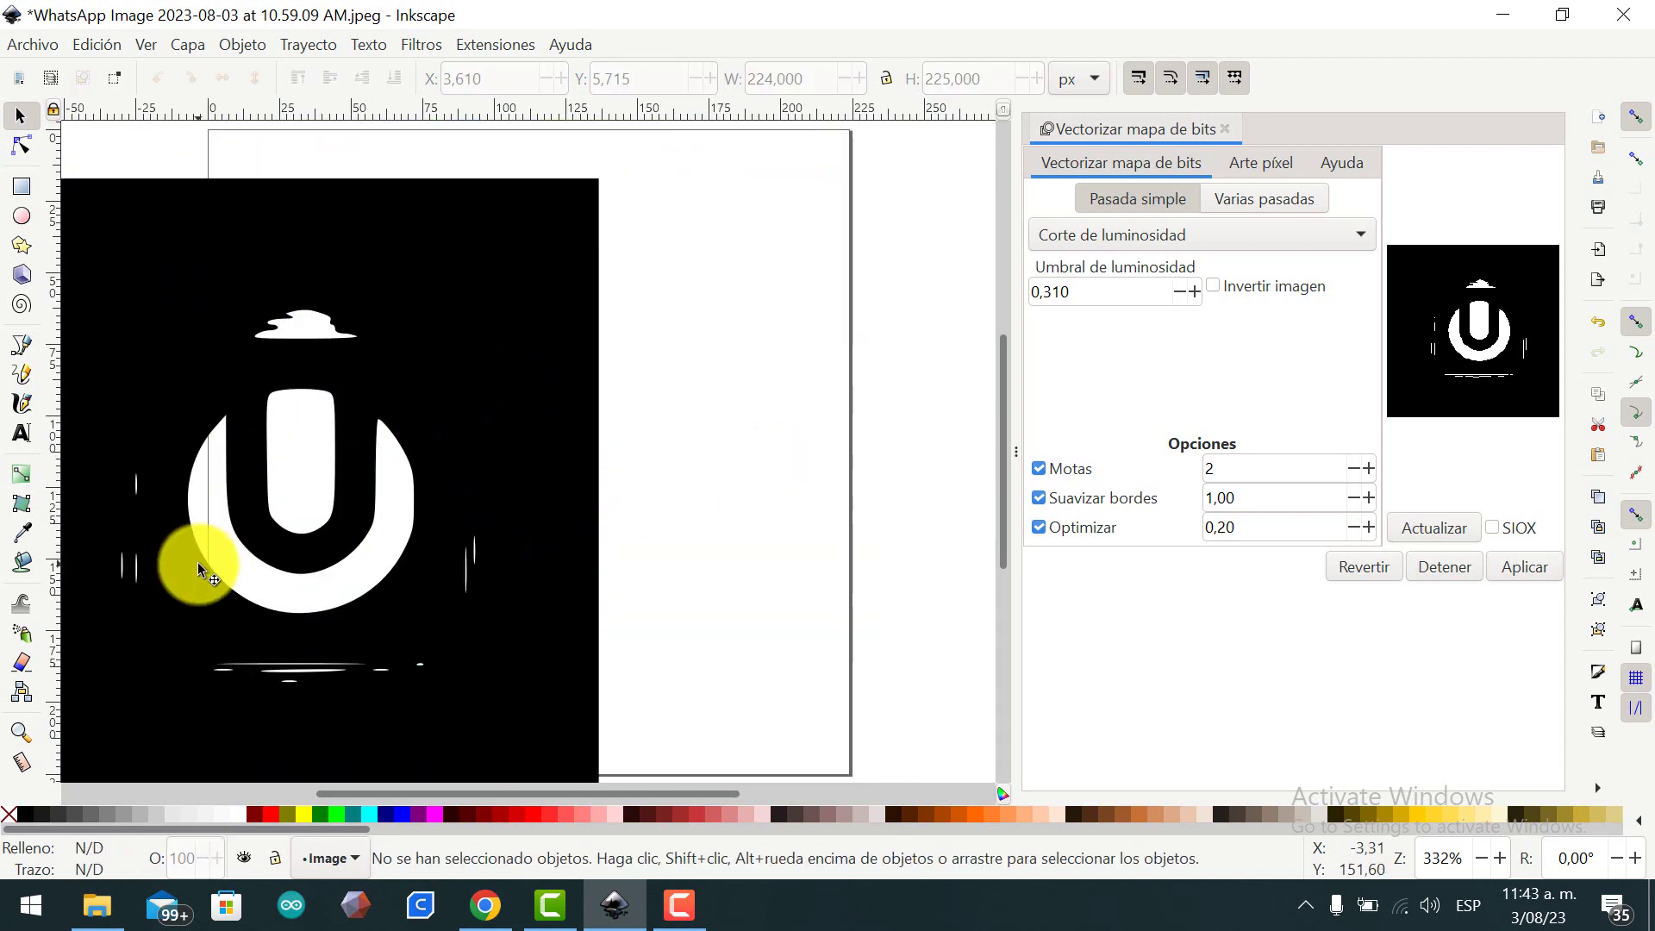
mouse_move(282, 399)
left_mouse_down()
mouse_move(418, 417)
mouse_move(504, 364)
mouse_move(555, 358)
left_mouse_up()
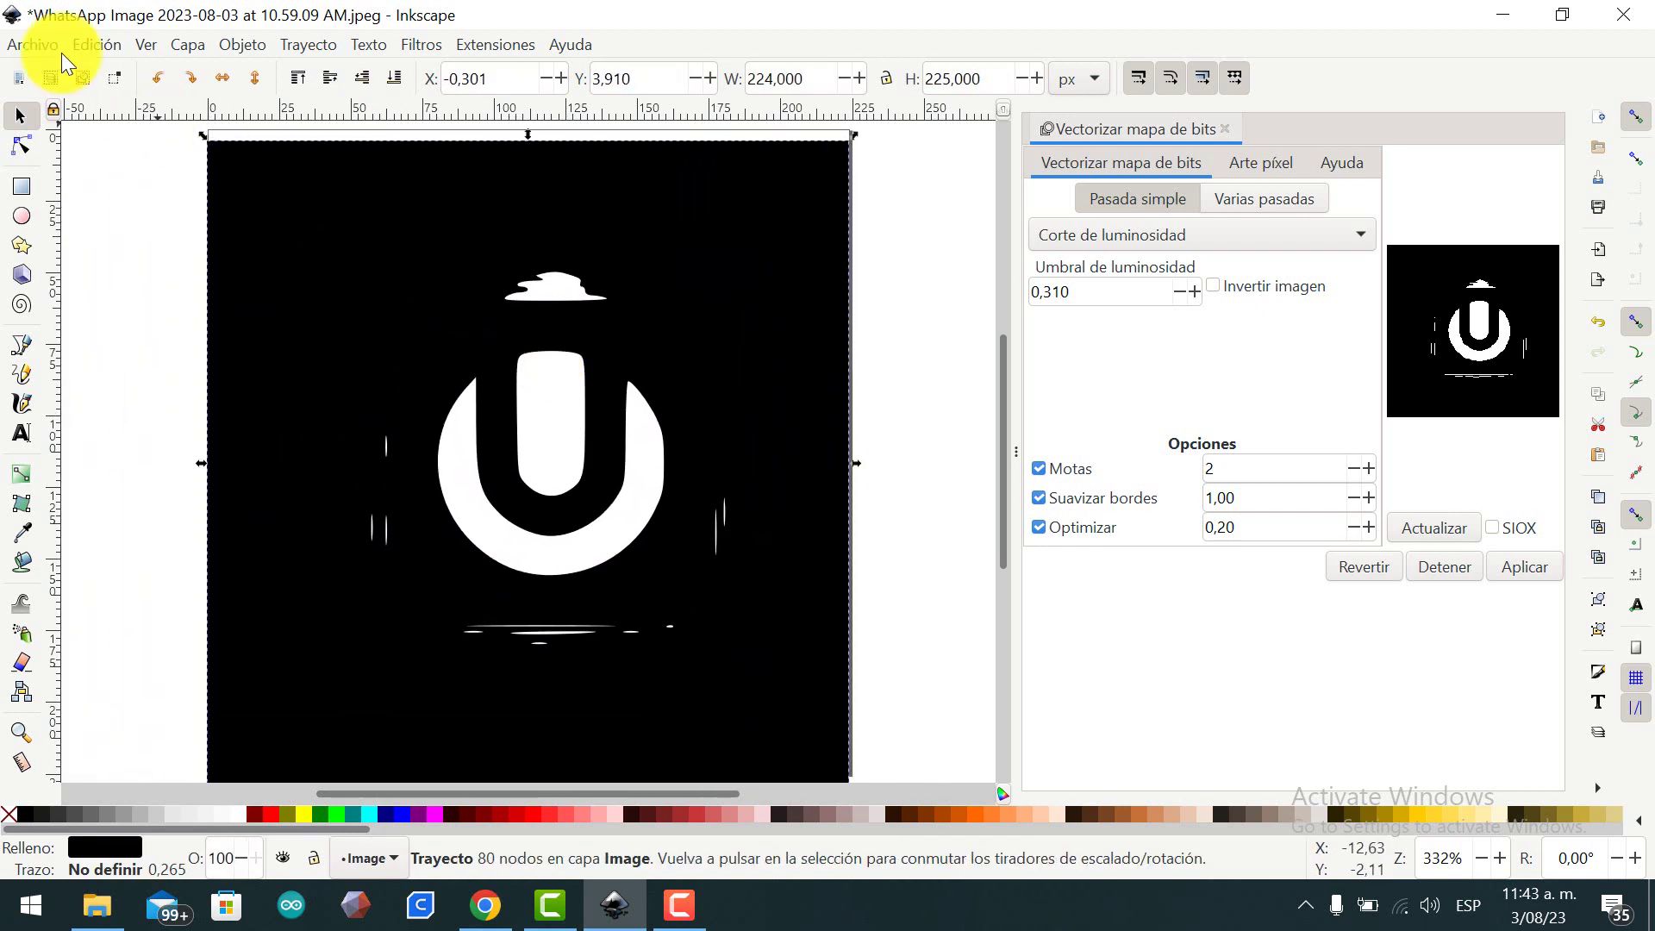
Save the traced U logo as an Inkscape SVG named "ultra u" in the diseños folder on the Desktop.
left_click(33, 44)
mouse_move(79, 172)
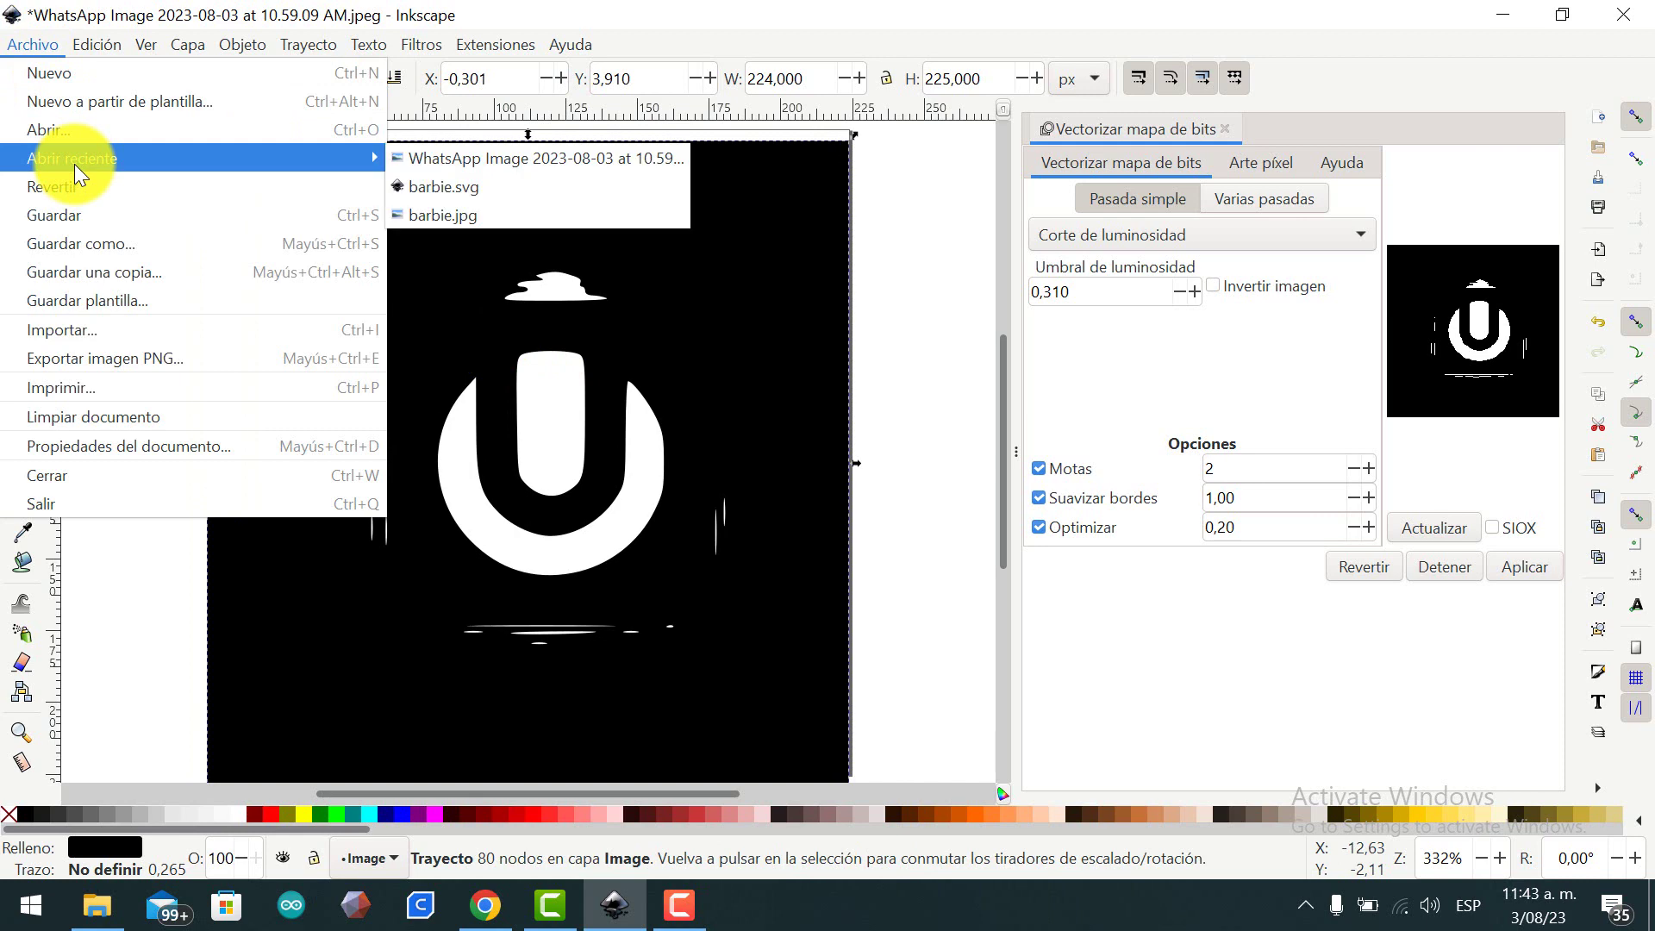
left_click(79, 216)
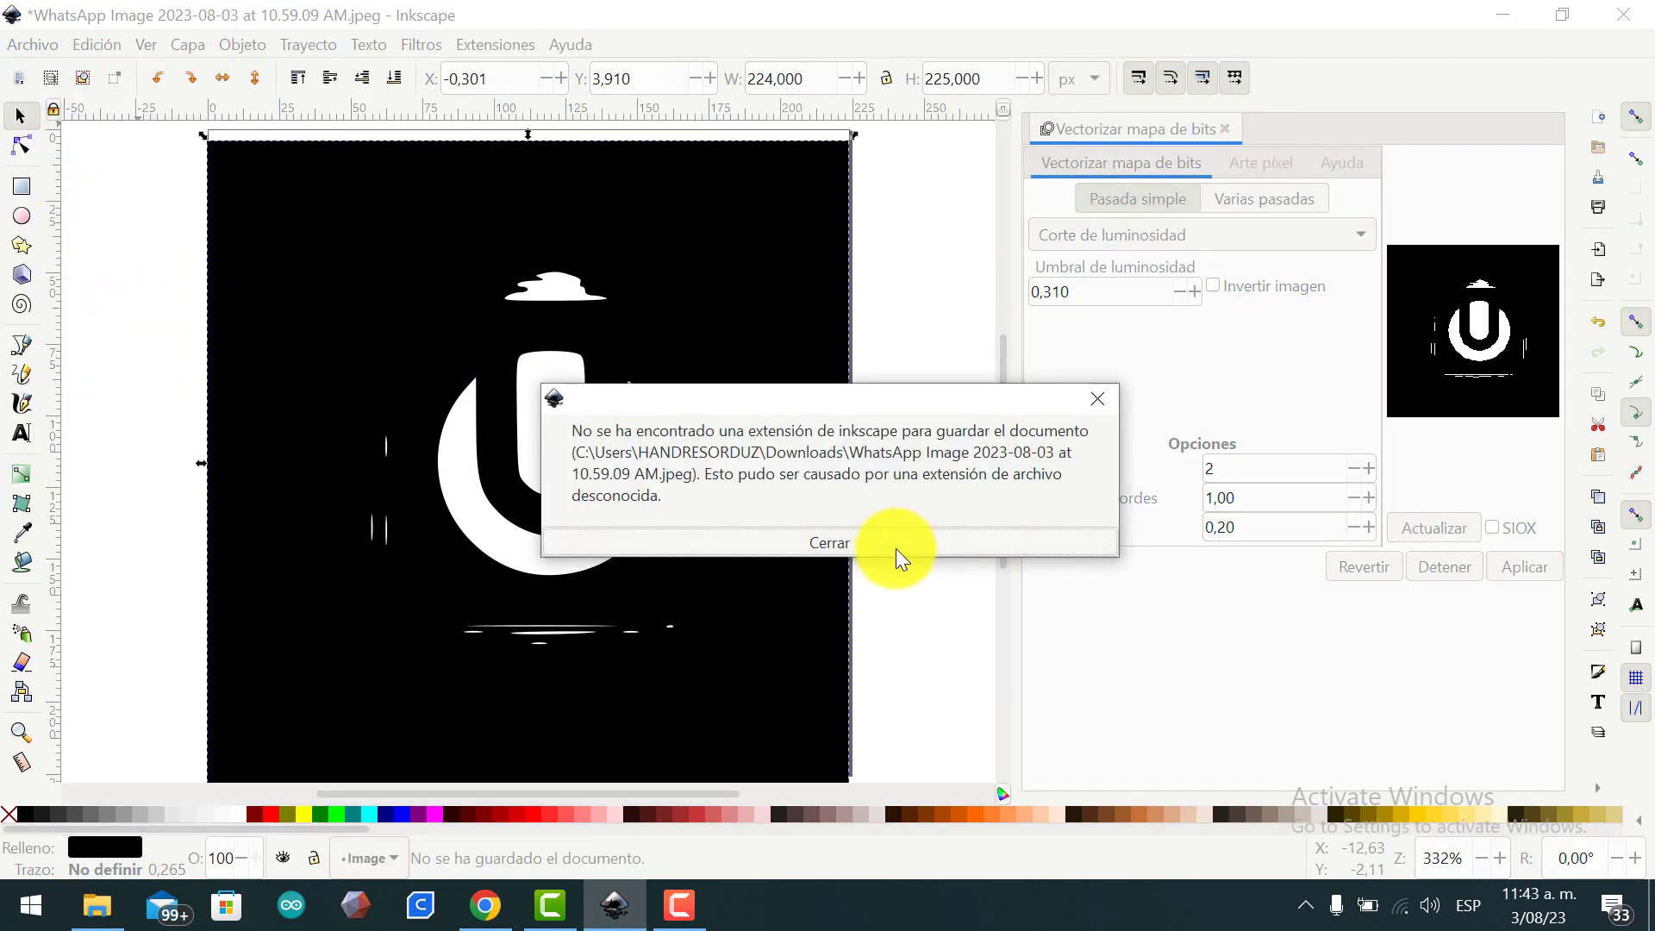
left_click(855, 545)
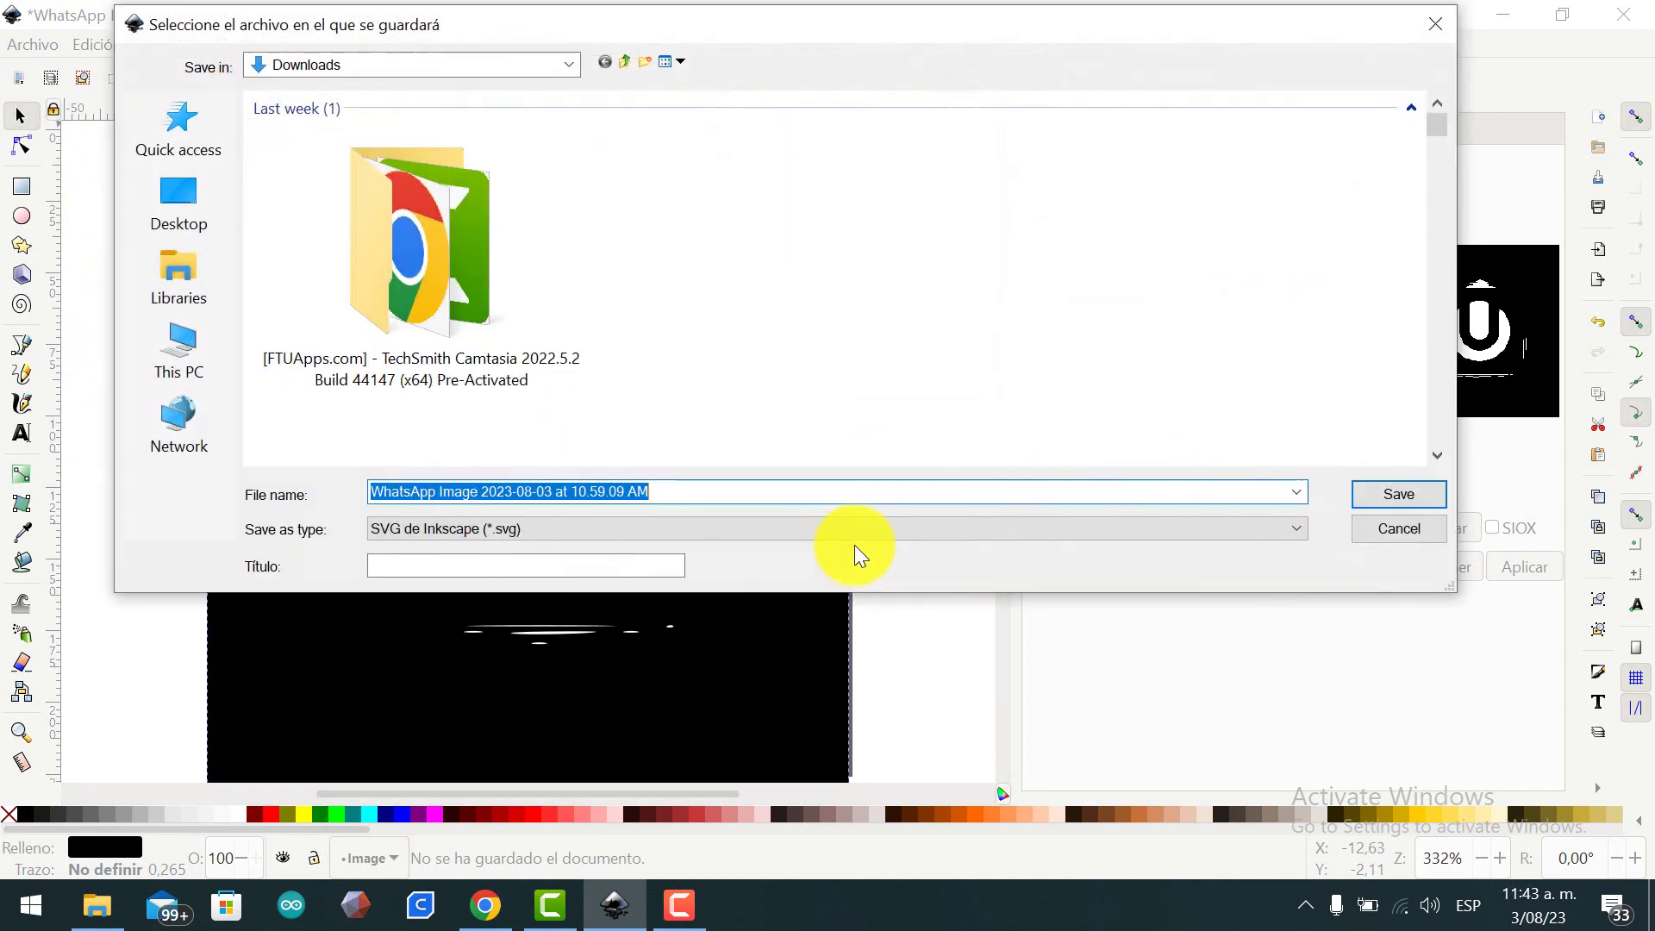
left_click(172, 201)
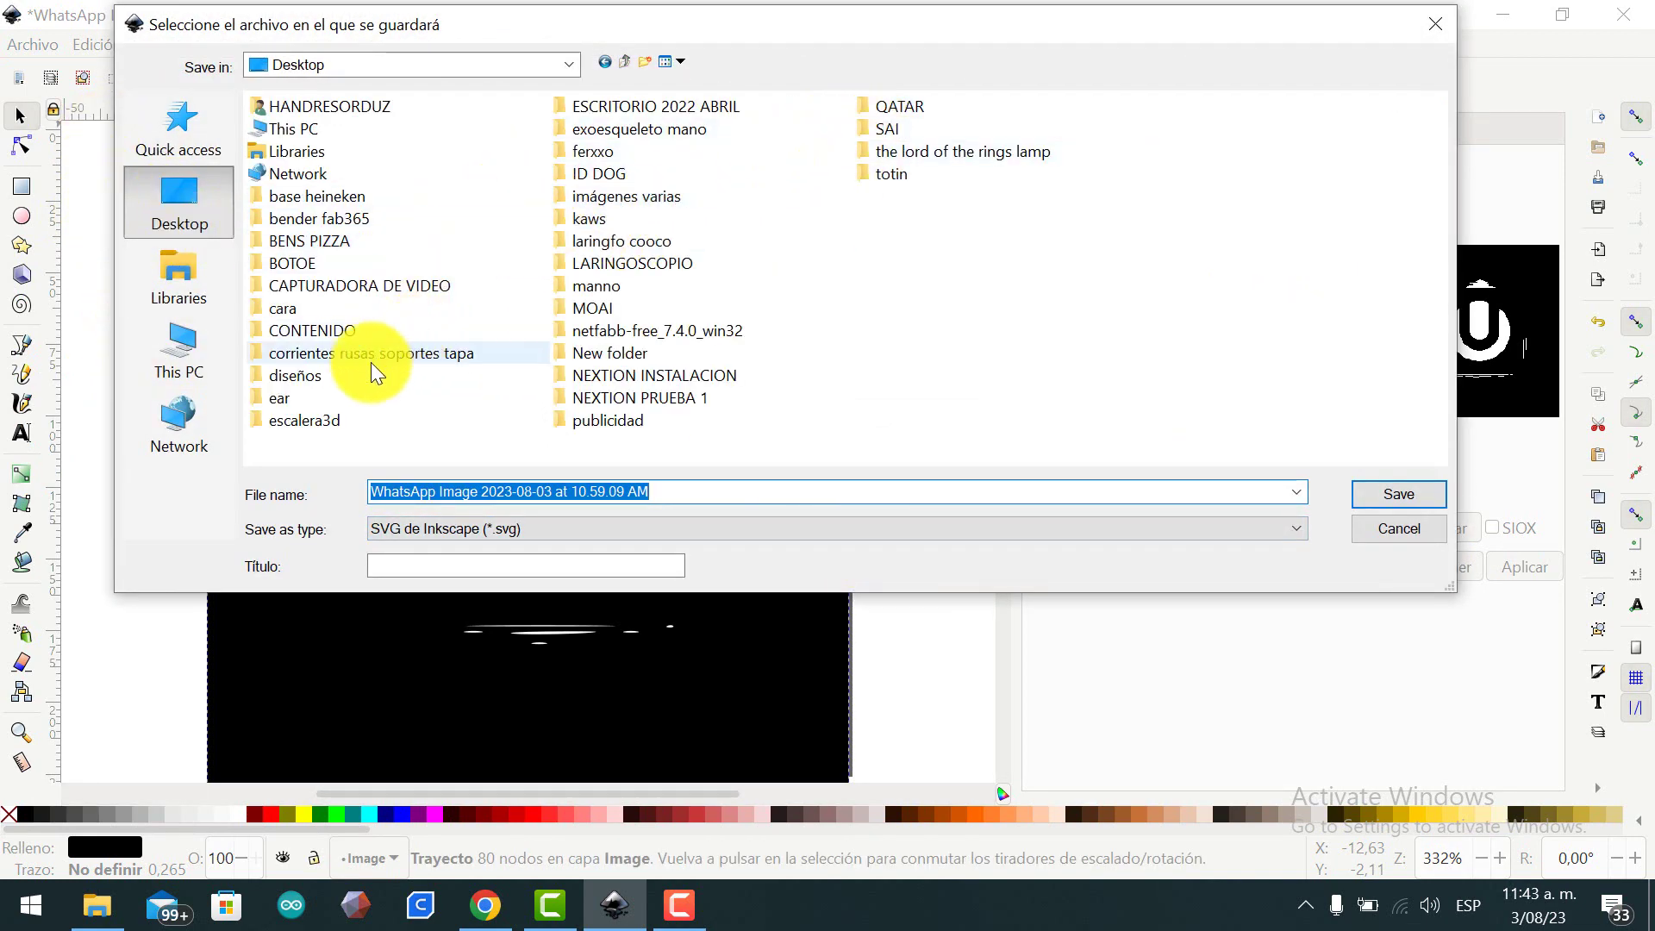
left_click(339, 382)
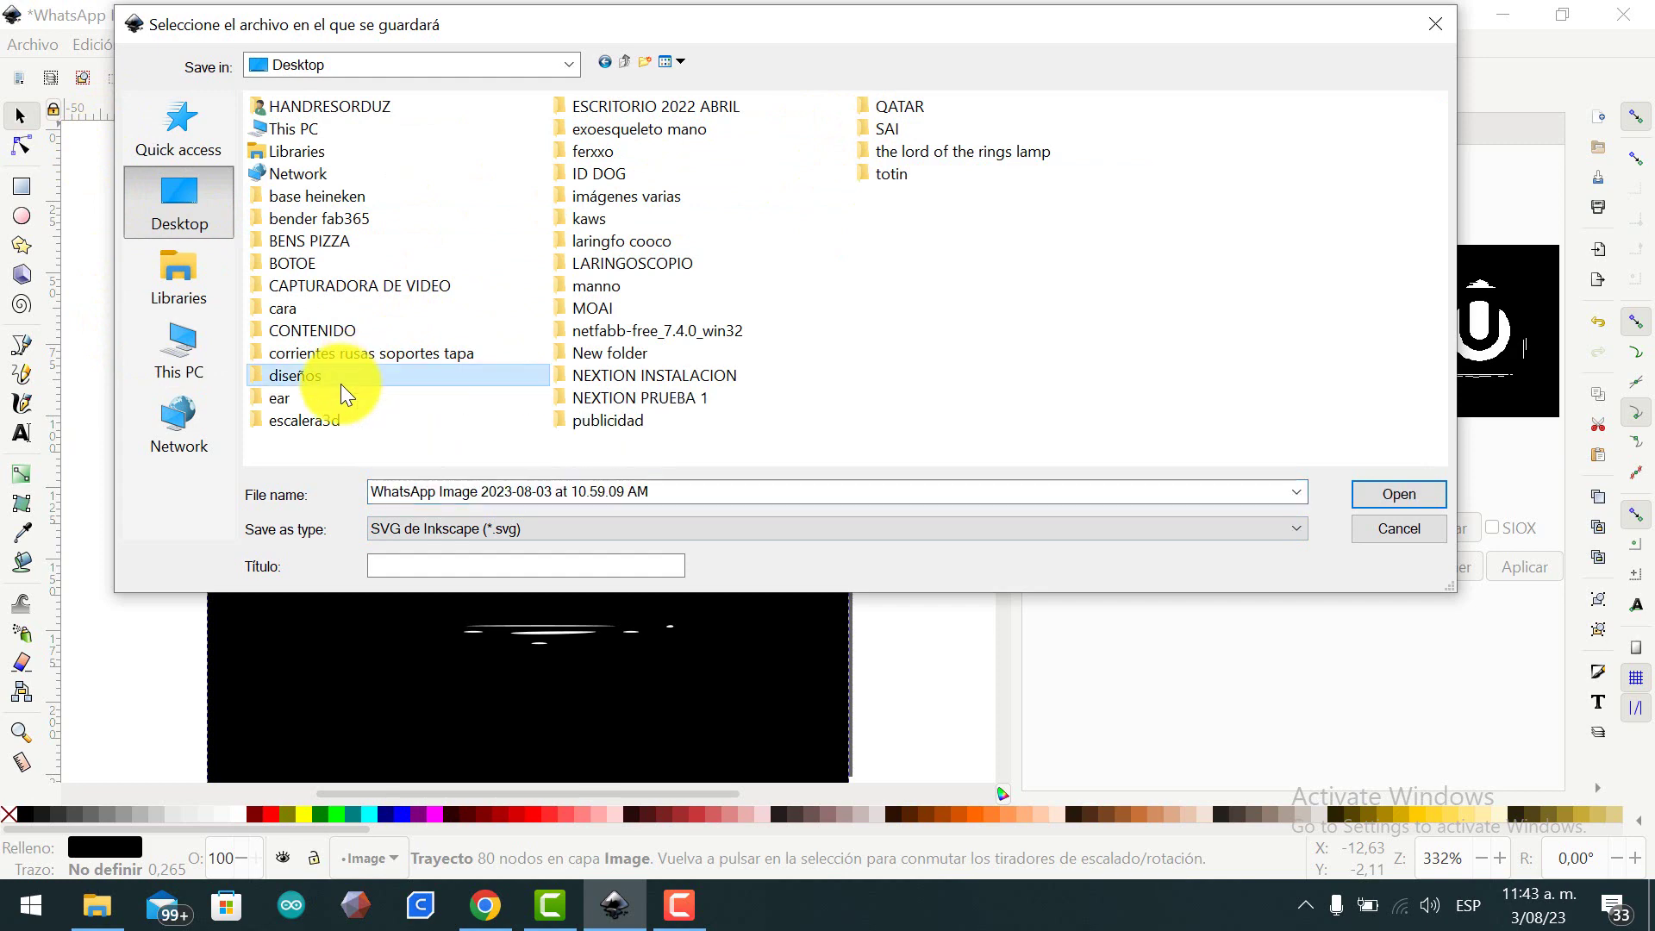
double_click(288, 374)
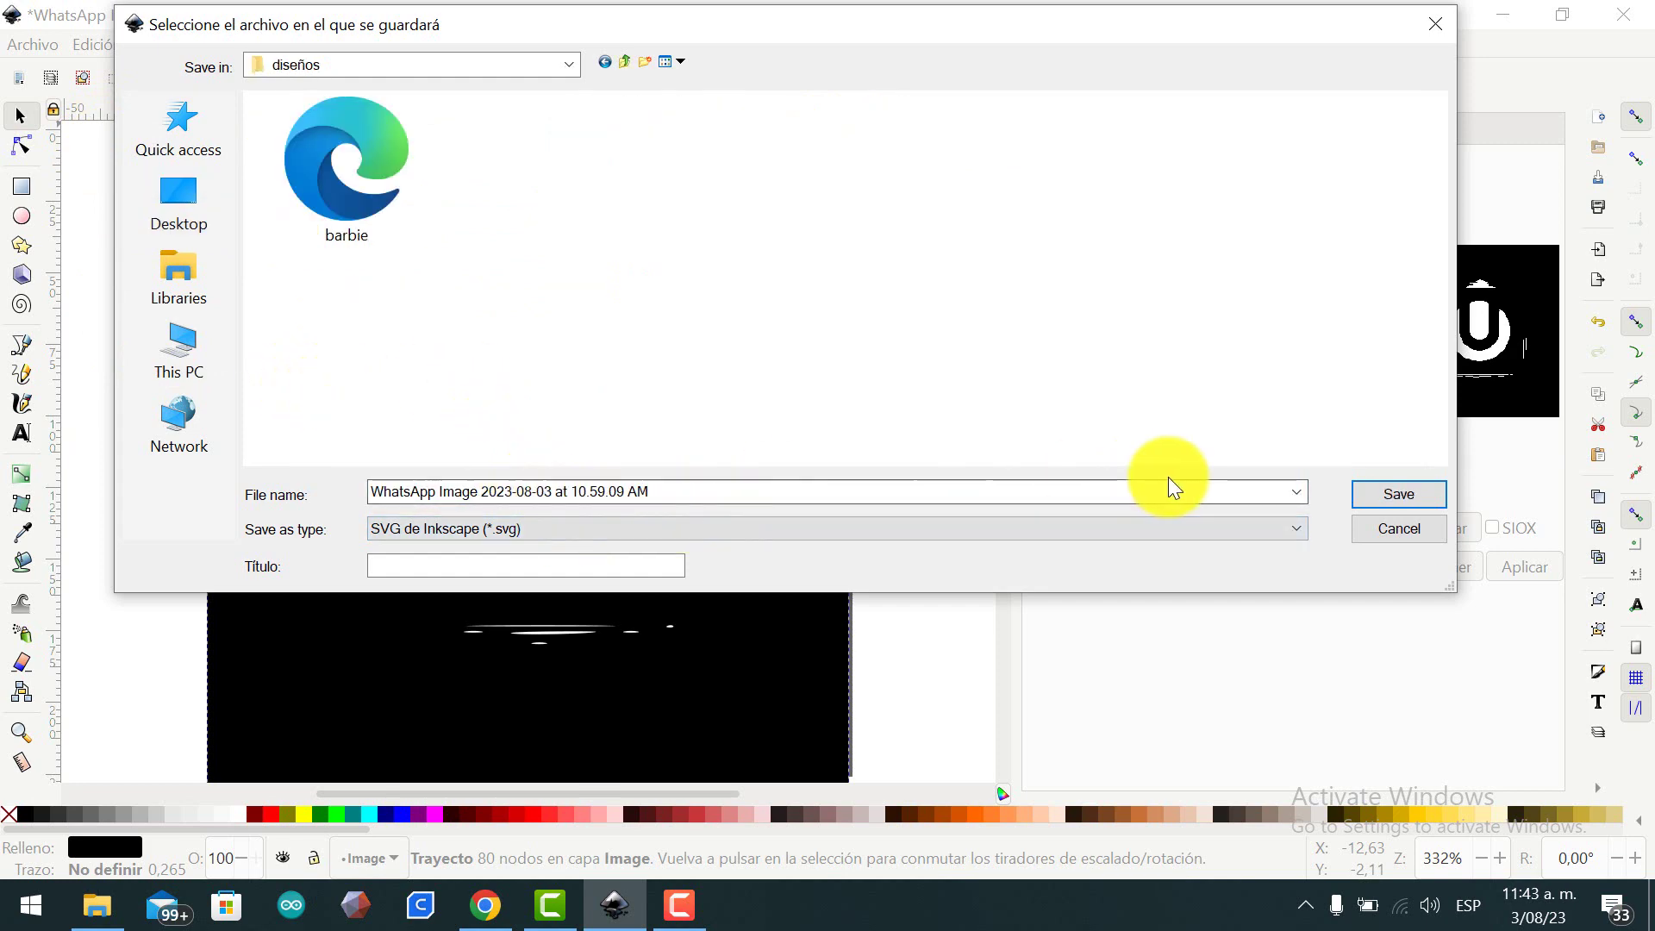
left_click(747, 491)
type("ultra u")
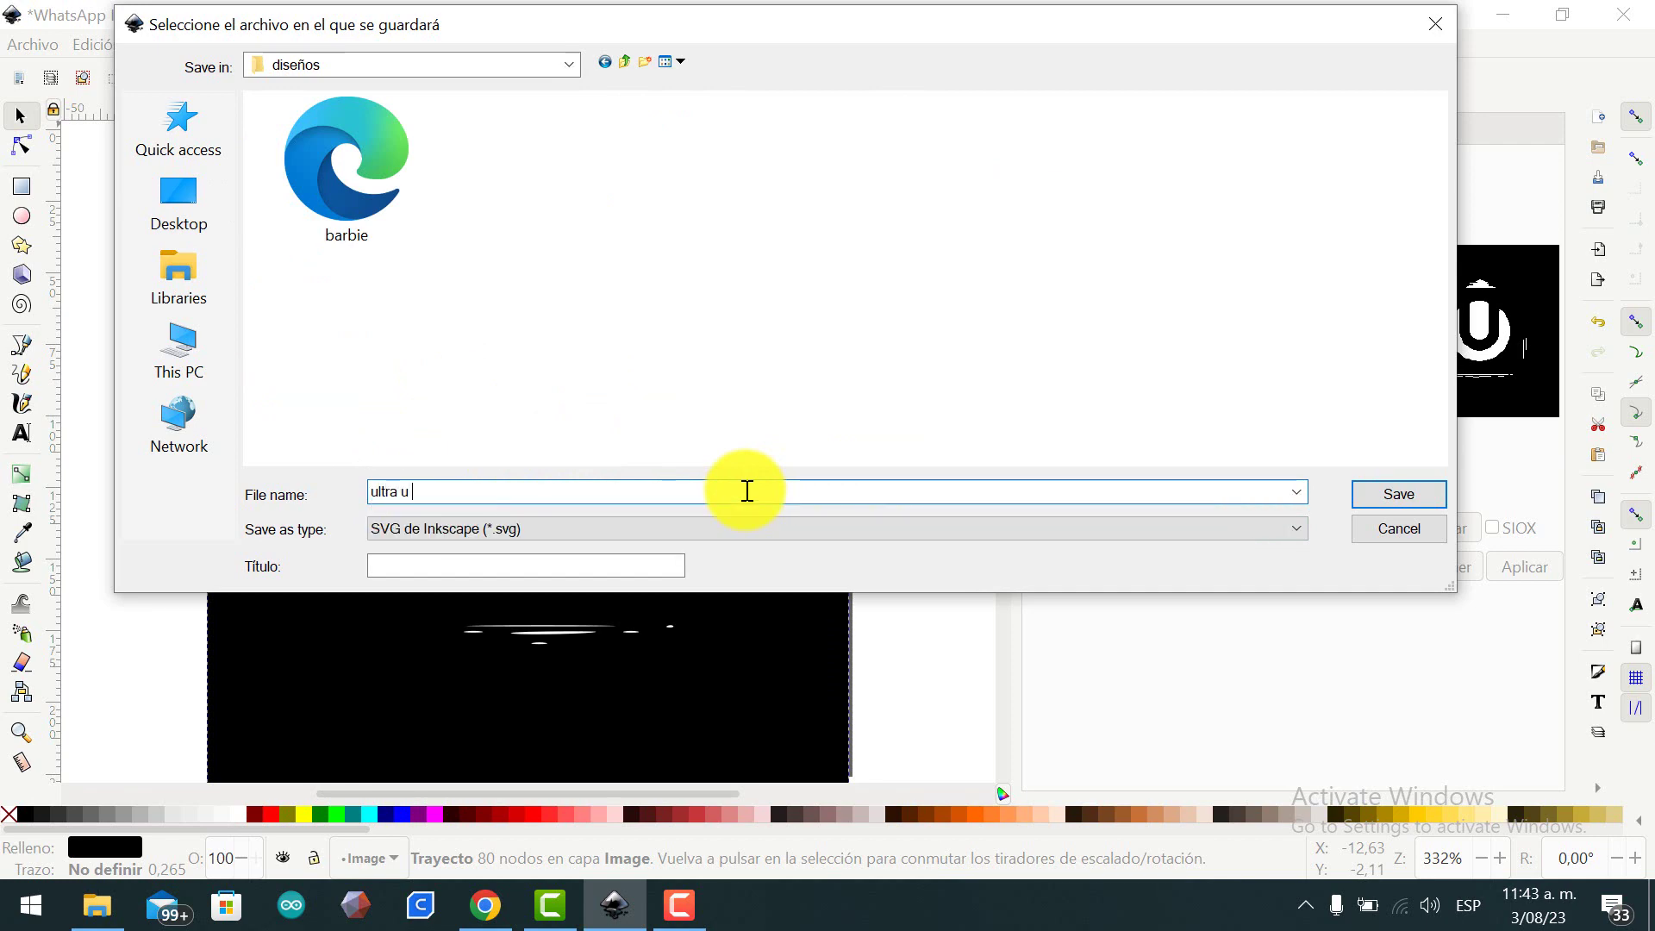
left_click(1400, 505)
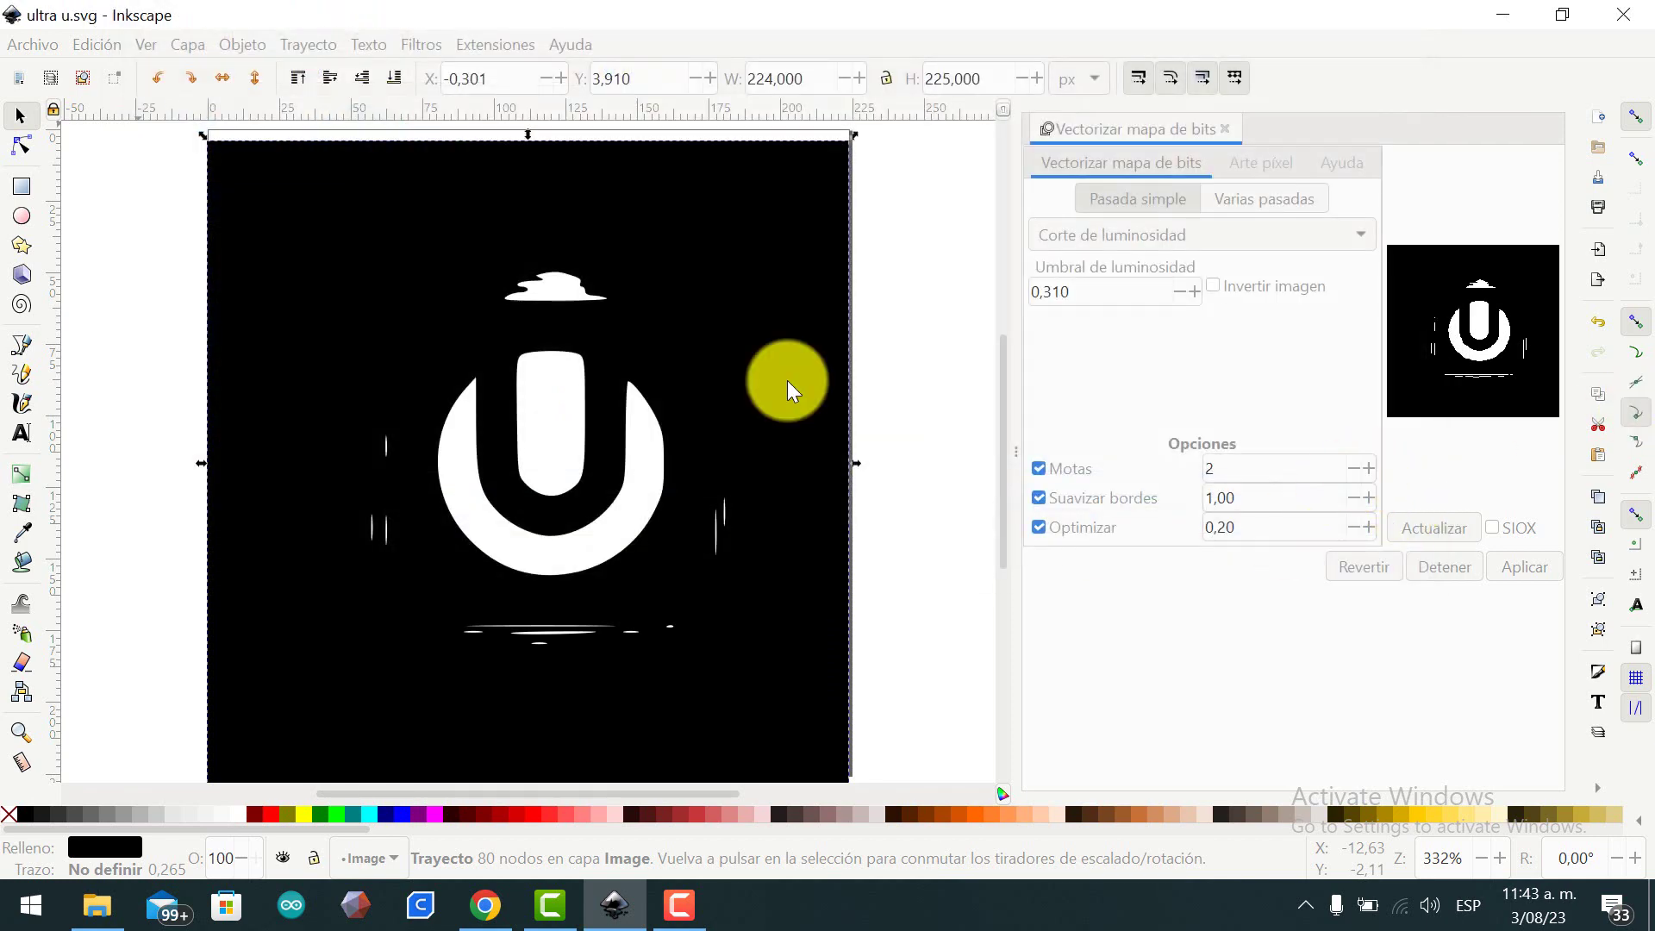
Create a new document and open the Ultra Music Festival image "WhatsApp Image 2023-08-03 at 10.59.09 AM (1)" from Downloads.
left_click(23, 43)
left_click(50, 76)
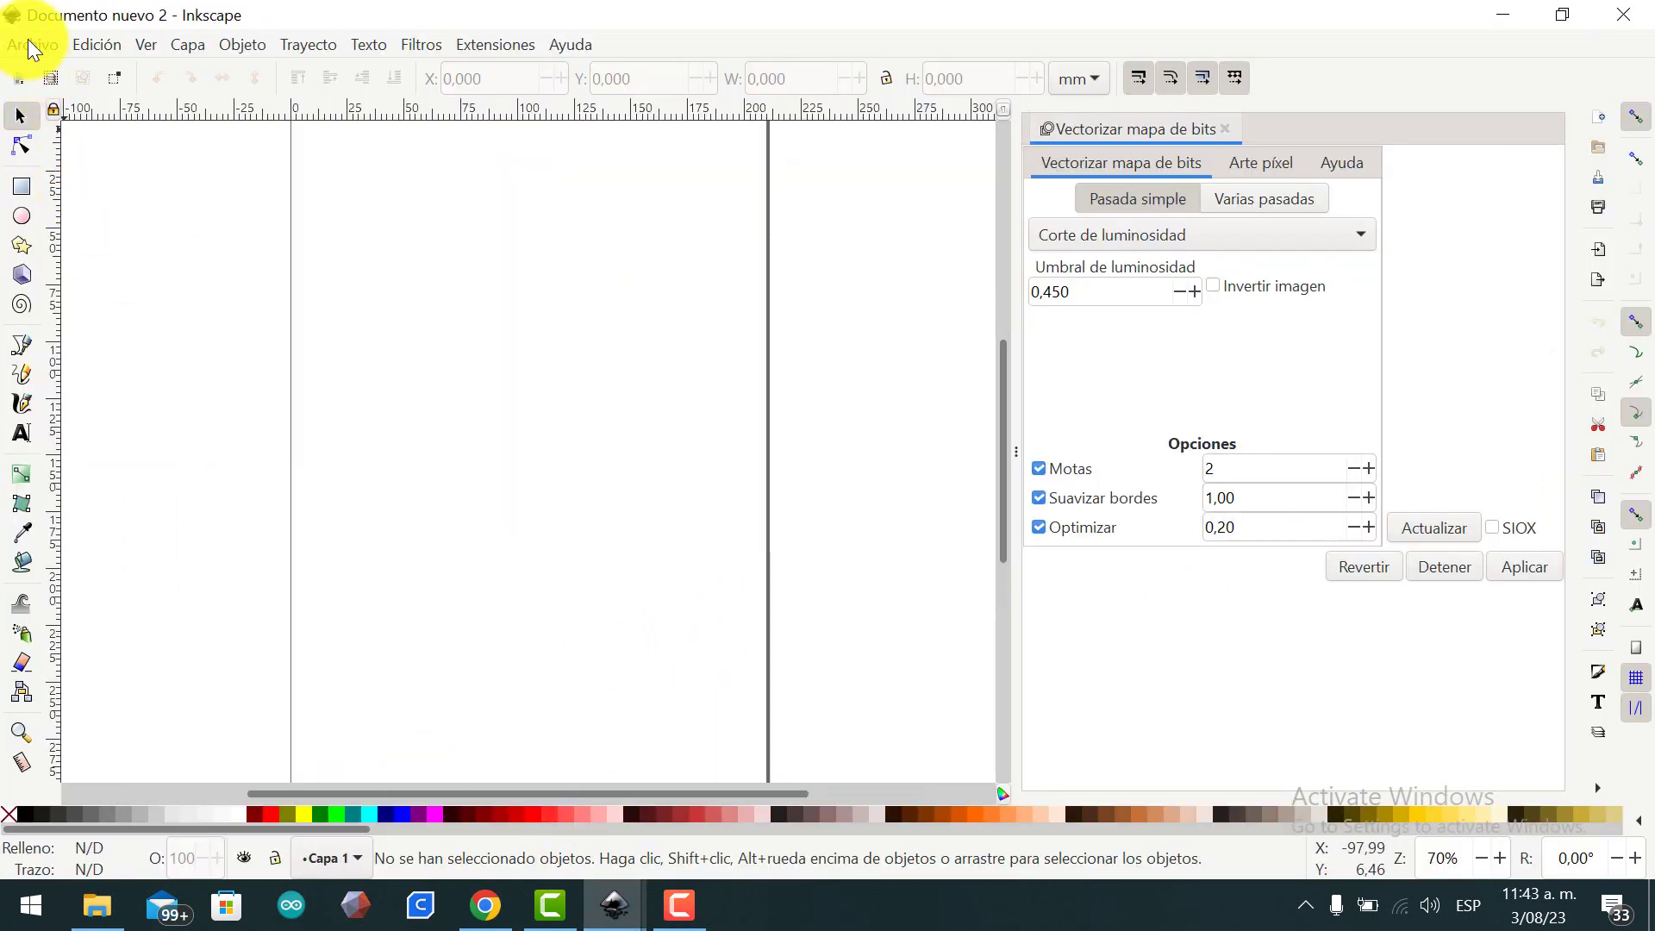
left_click(28, 40)
left_click(58, 131)
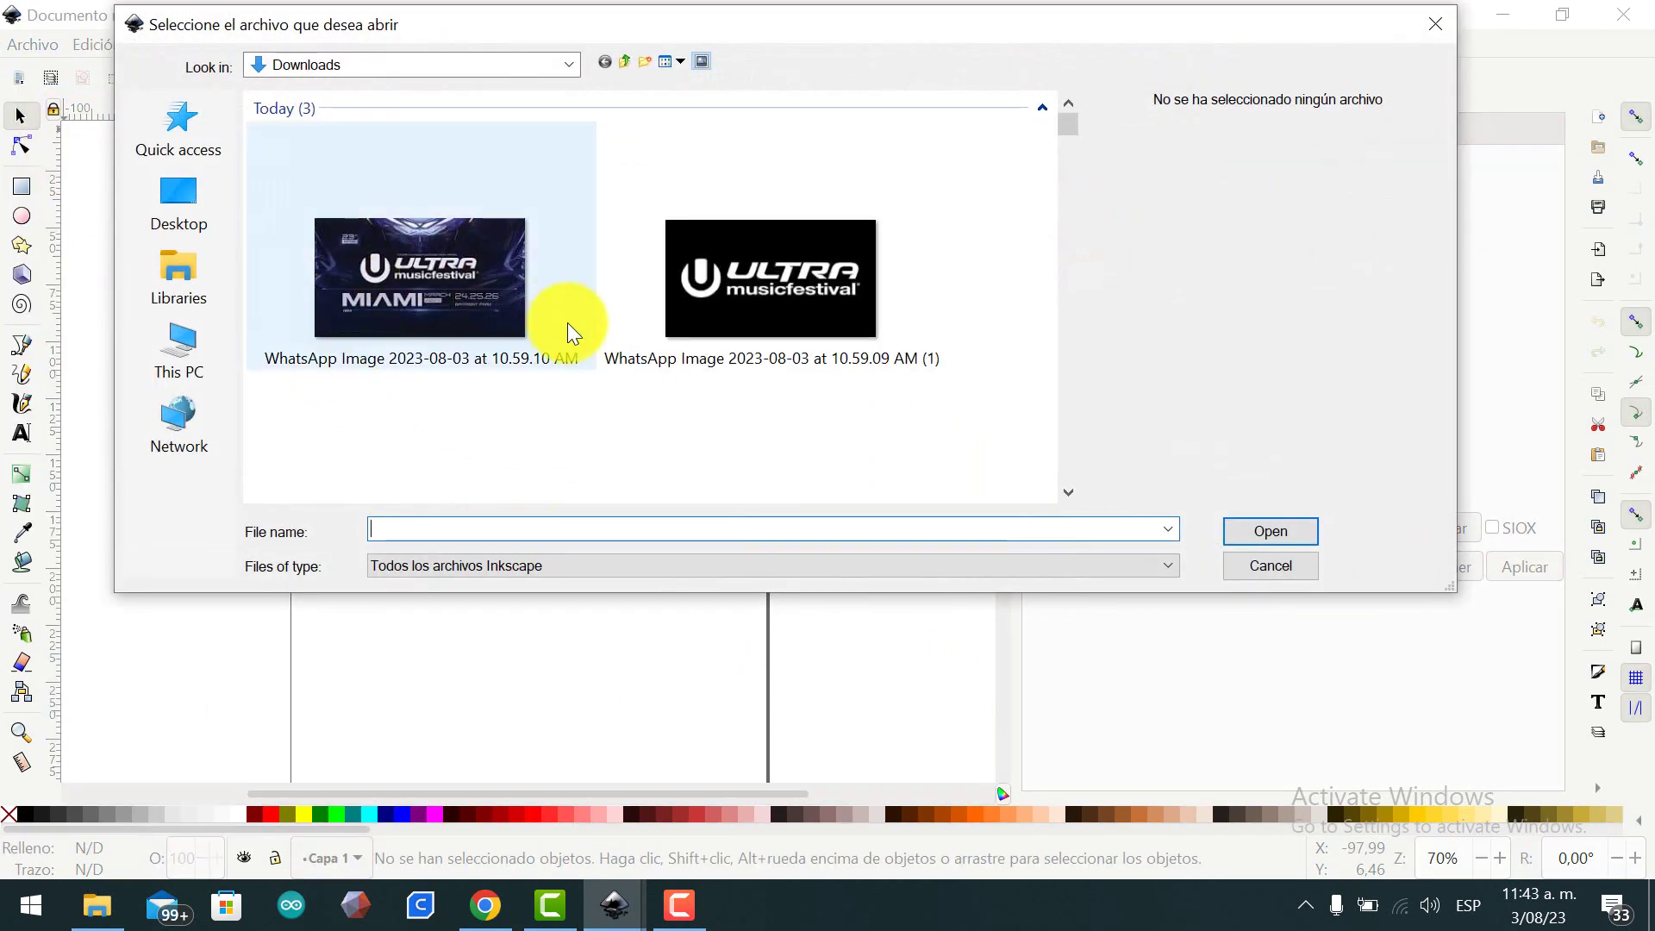
left_click(727, 306)
left_click(1274, 531)
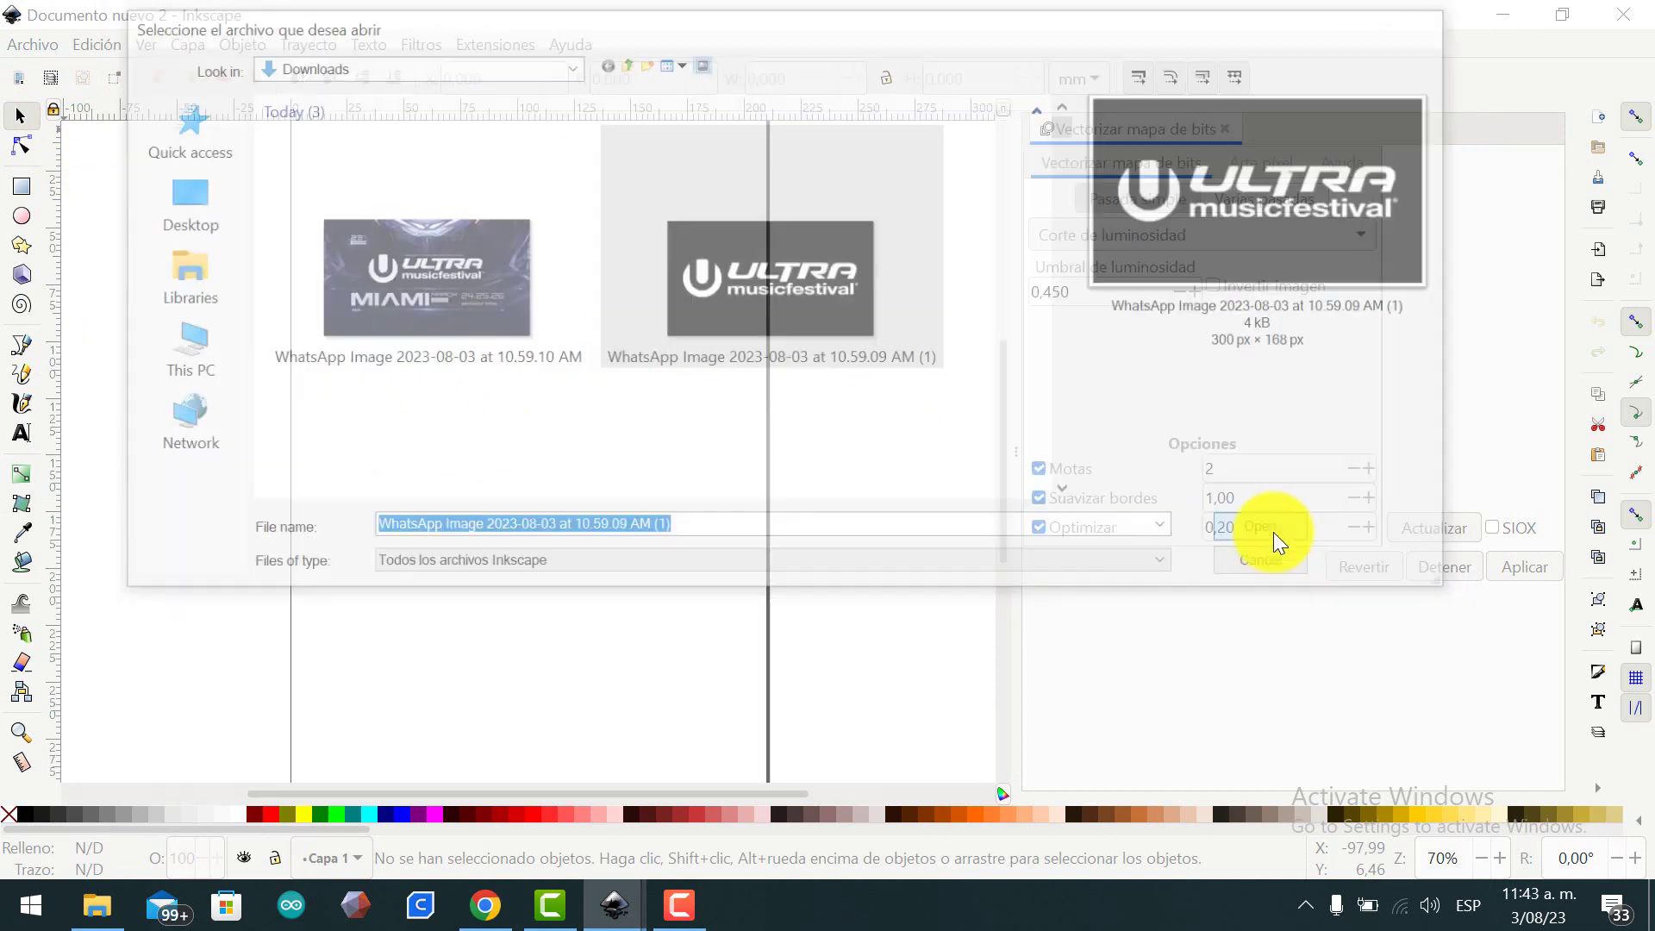
left_click(460, 318)
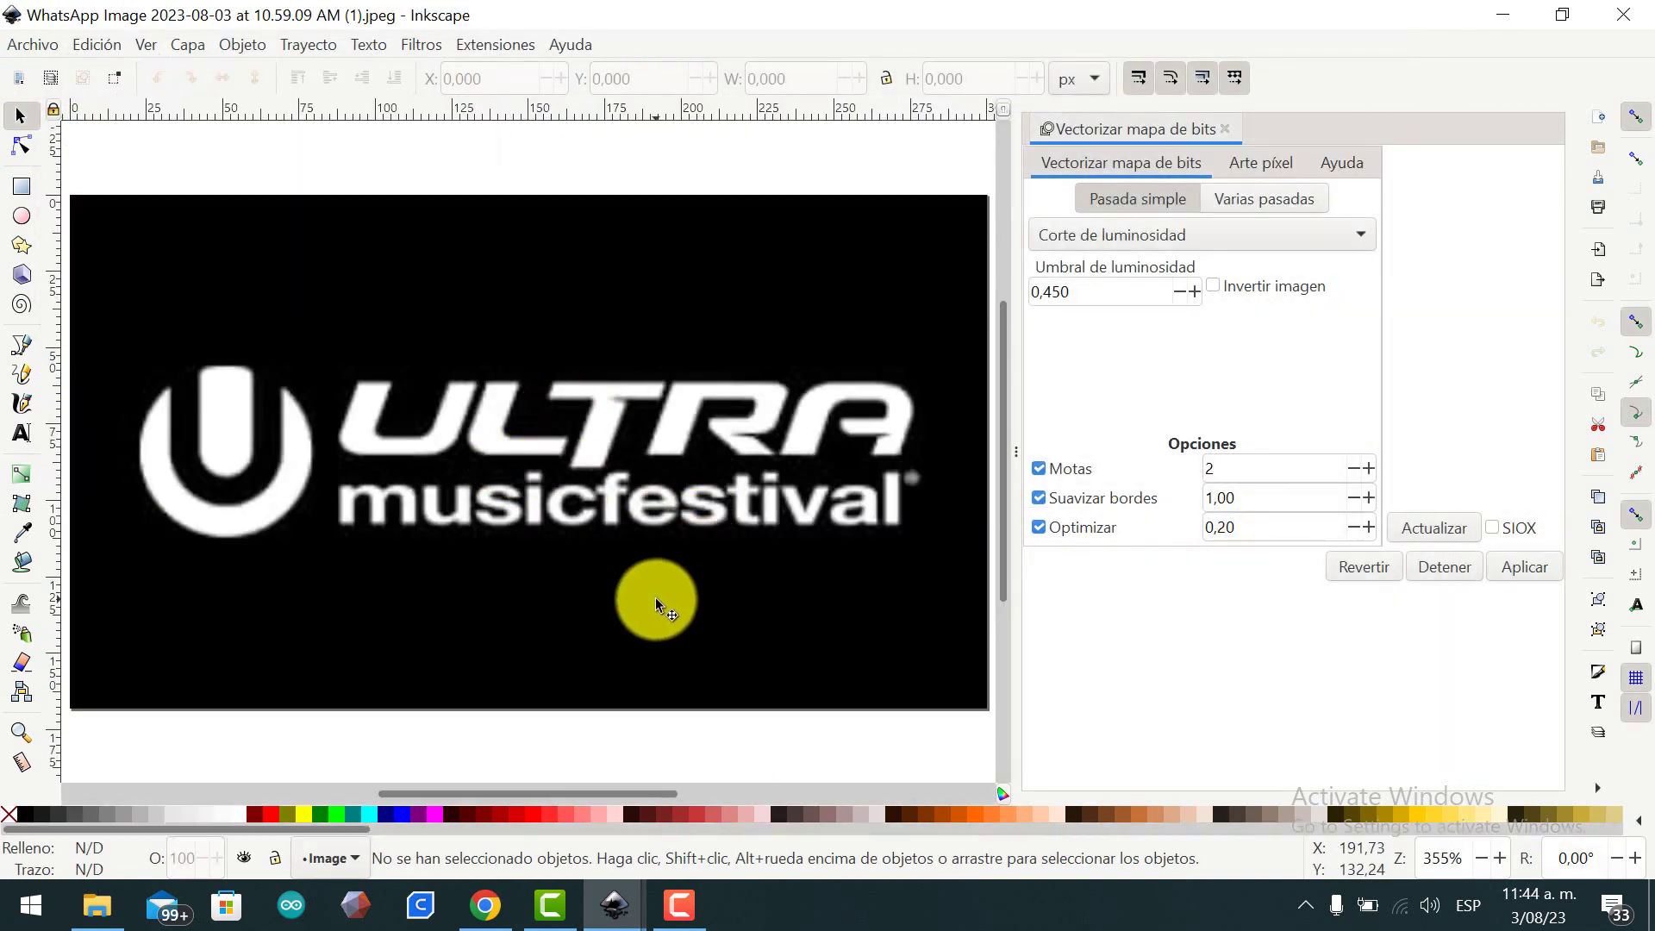
Trace the Ultra Music Festival bitmap in a single scan using brightness cutoff with a threshold of 0.370.
left_click(657, 606)
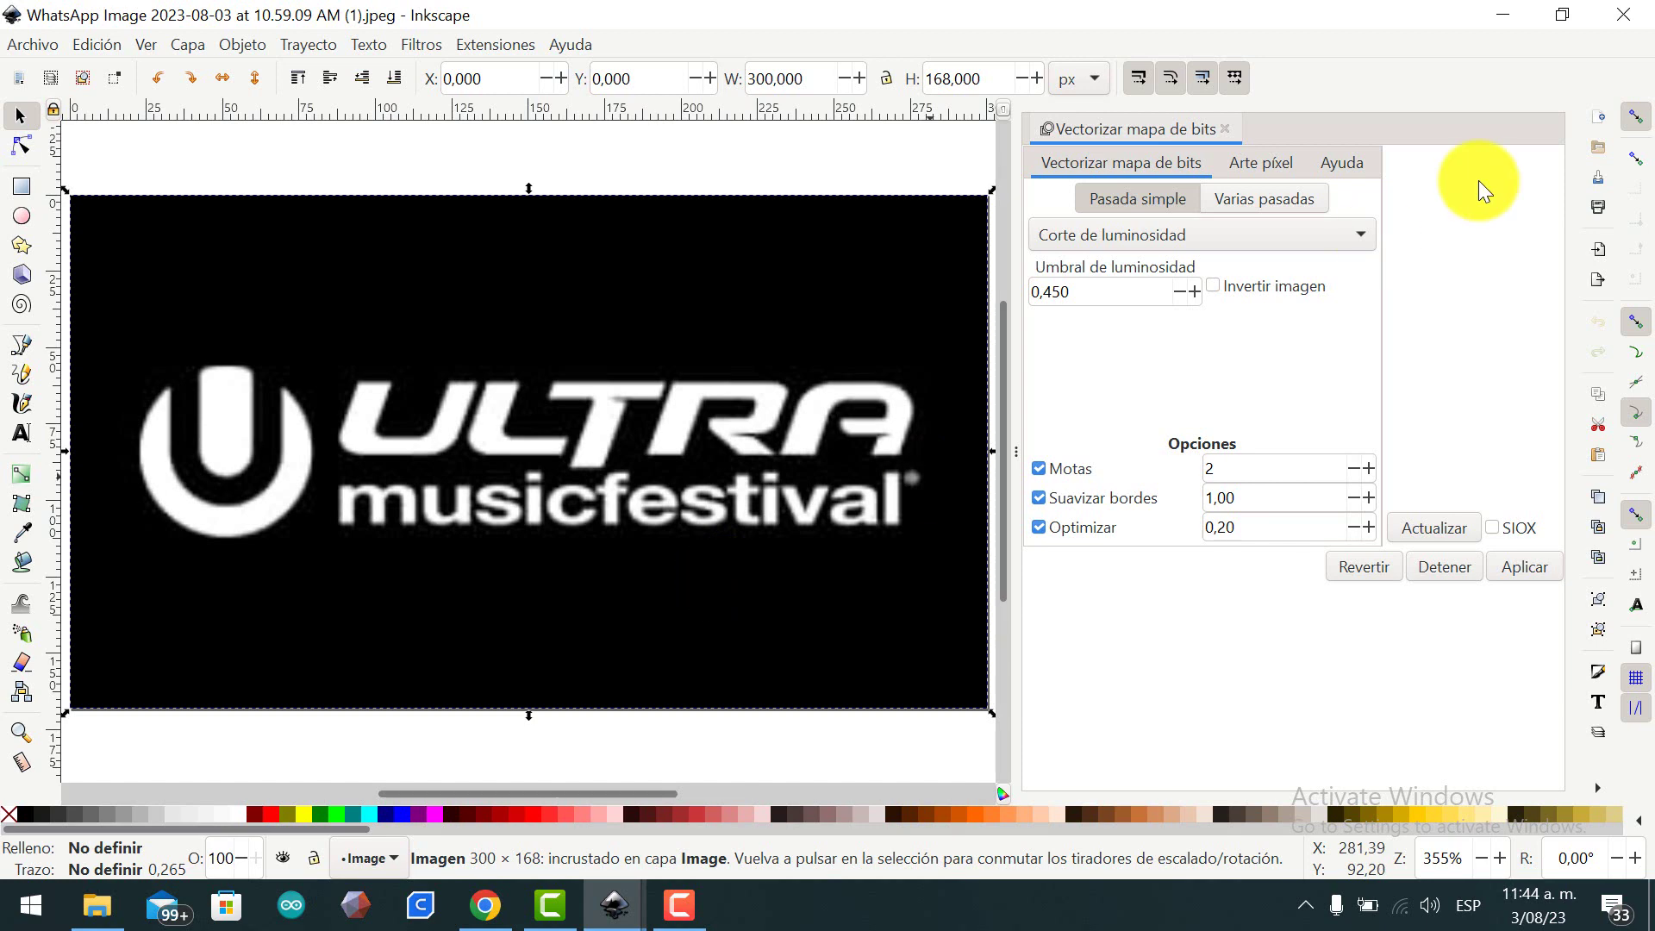
left_click(1181, 297)
left_click(1181, 297)
left_click(1181, 297)
left_click(1181, 297)
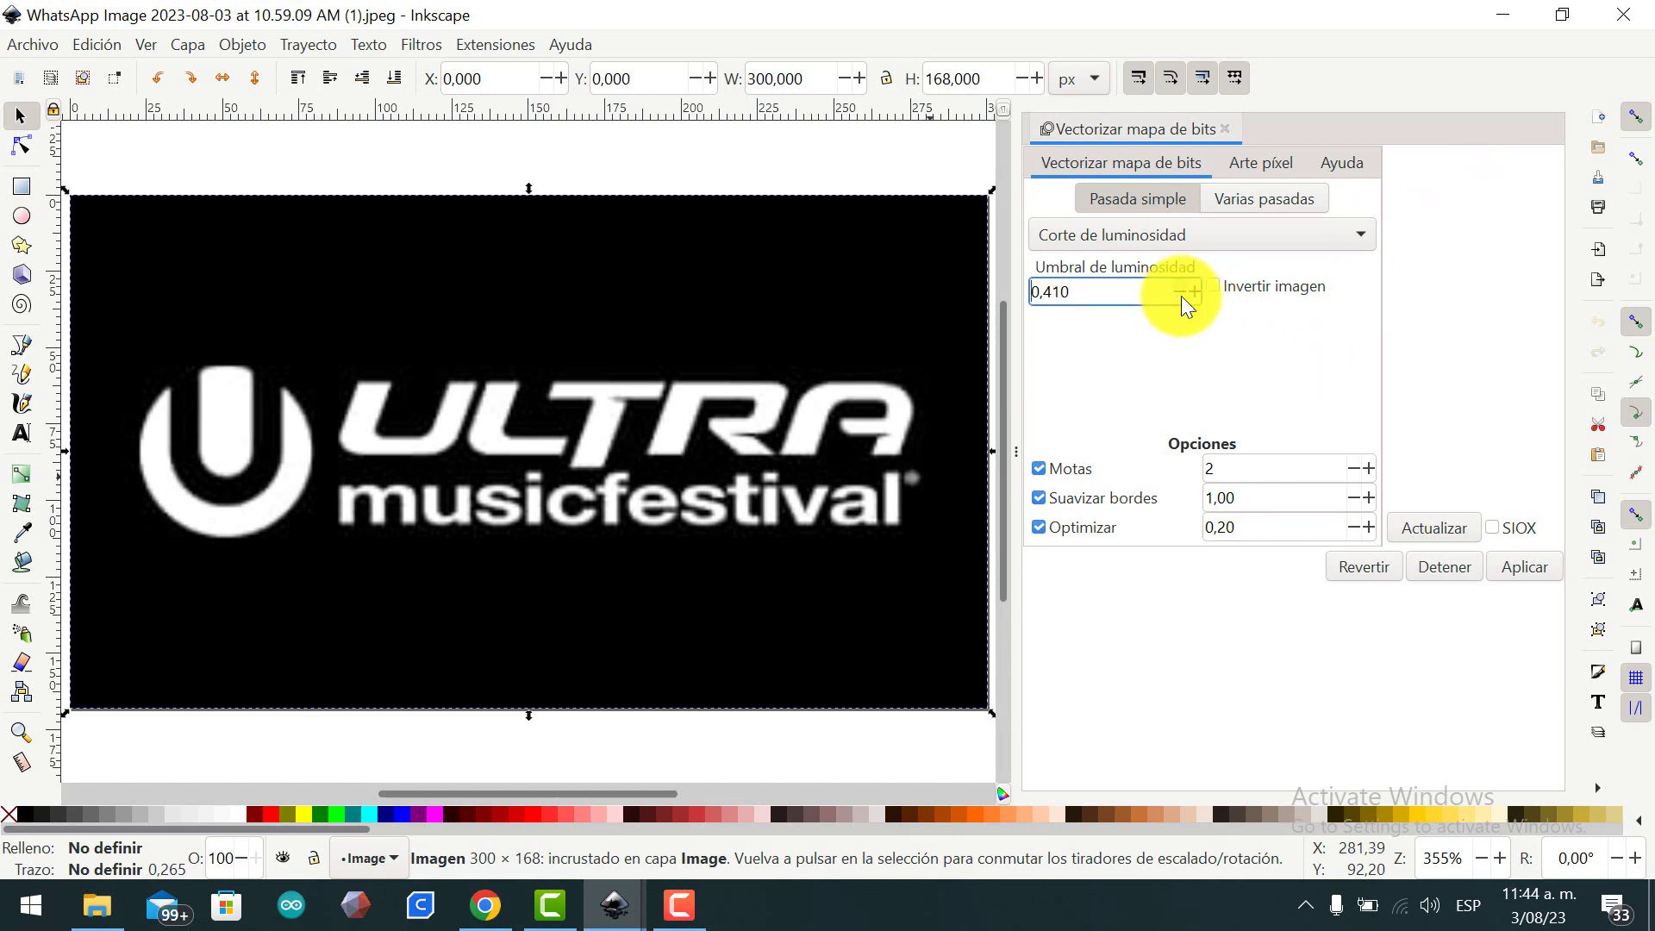
left_click(1181, 297)
left_click(1181, 297)
left_click(1181, 297)
left_click(1180, 296)
left_click(1536, 572)
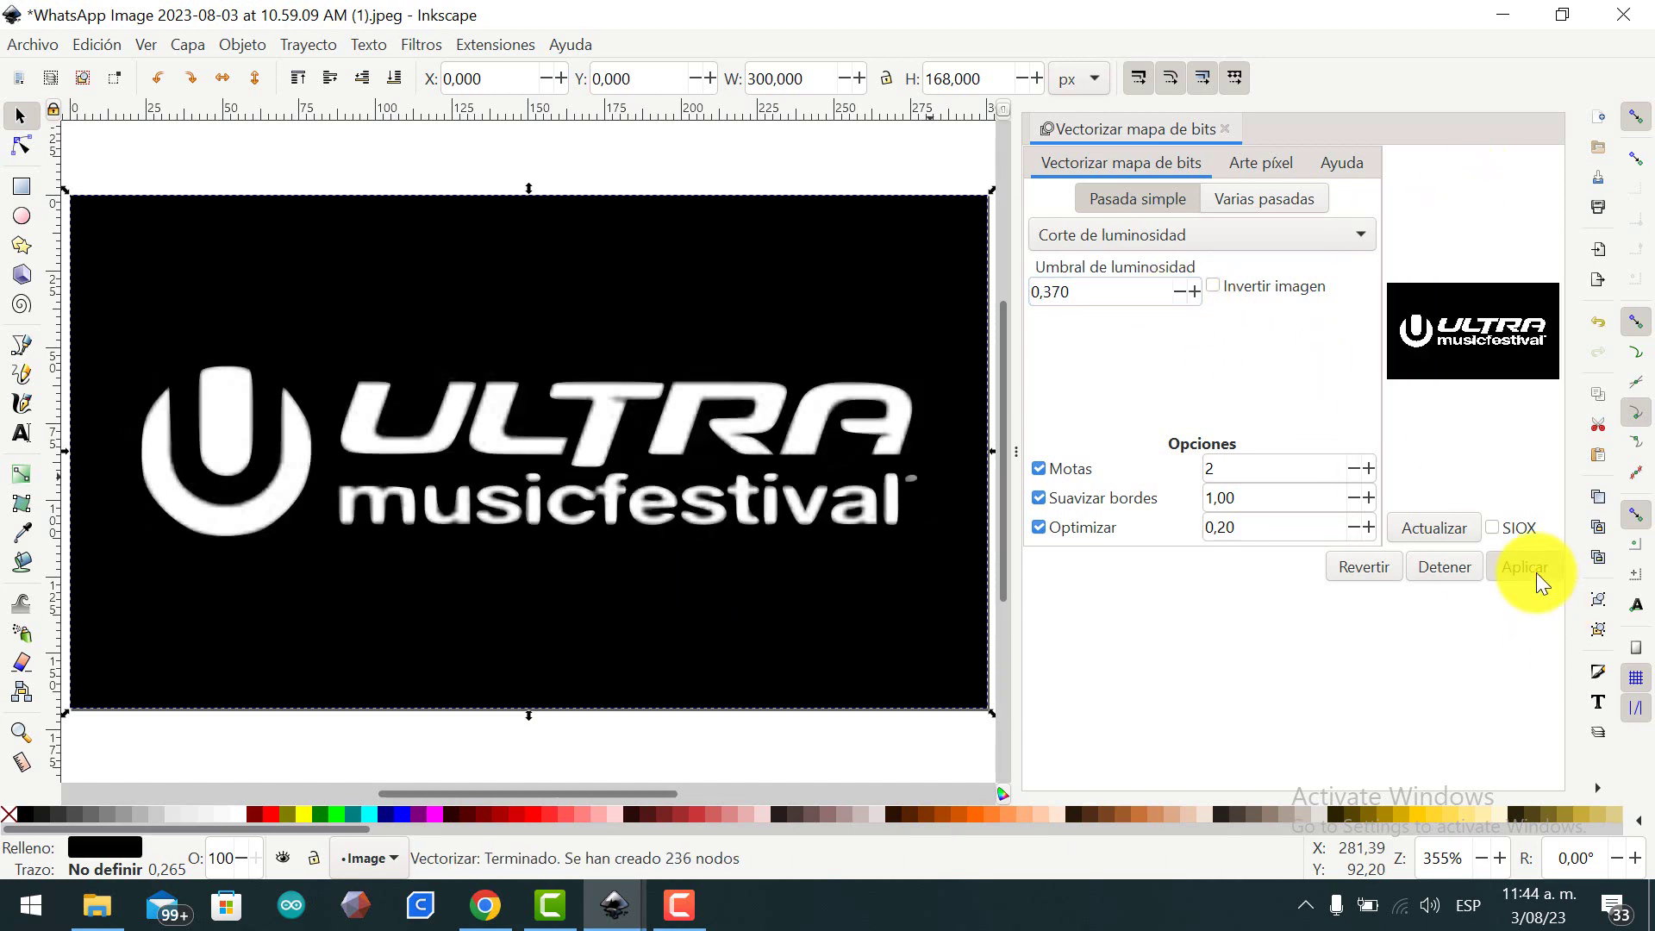
Move the Ultra Music Festival trace aside, delete the original bitmap beneath it and return the vector to the page.
mouse_move(743, 497)
left_mouse_down()
mouse_move(684, 480)
mouse_move(639, 499)
left_mouse_up()
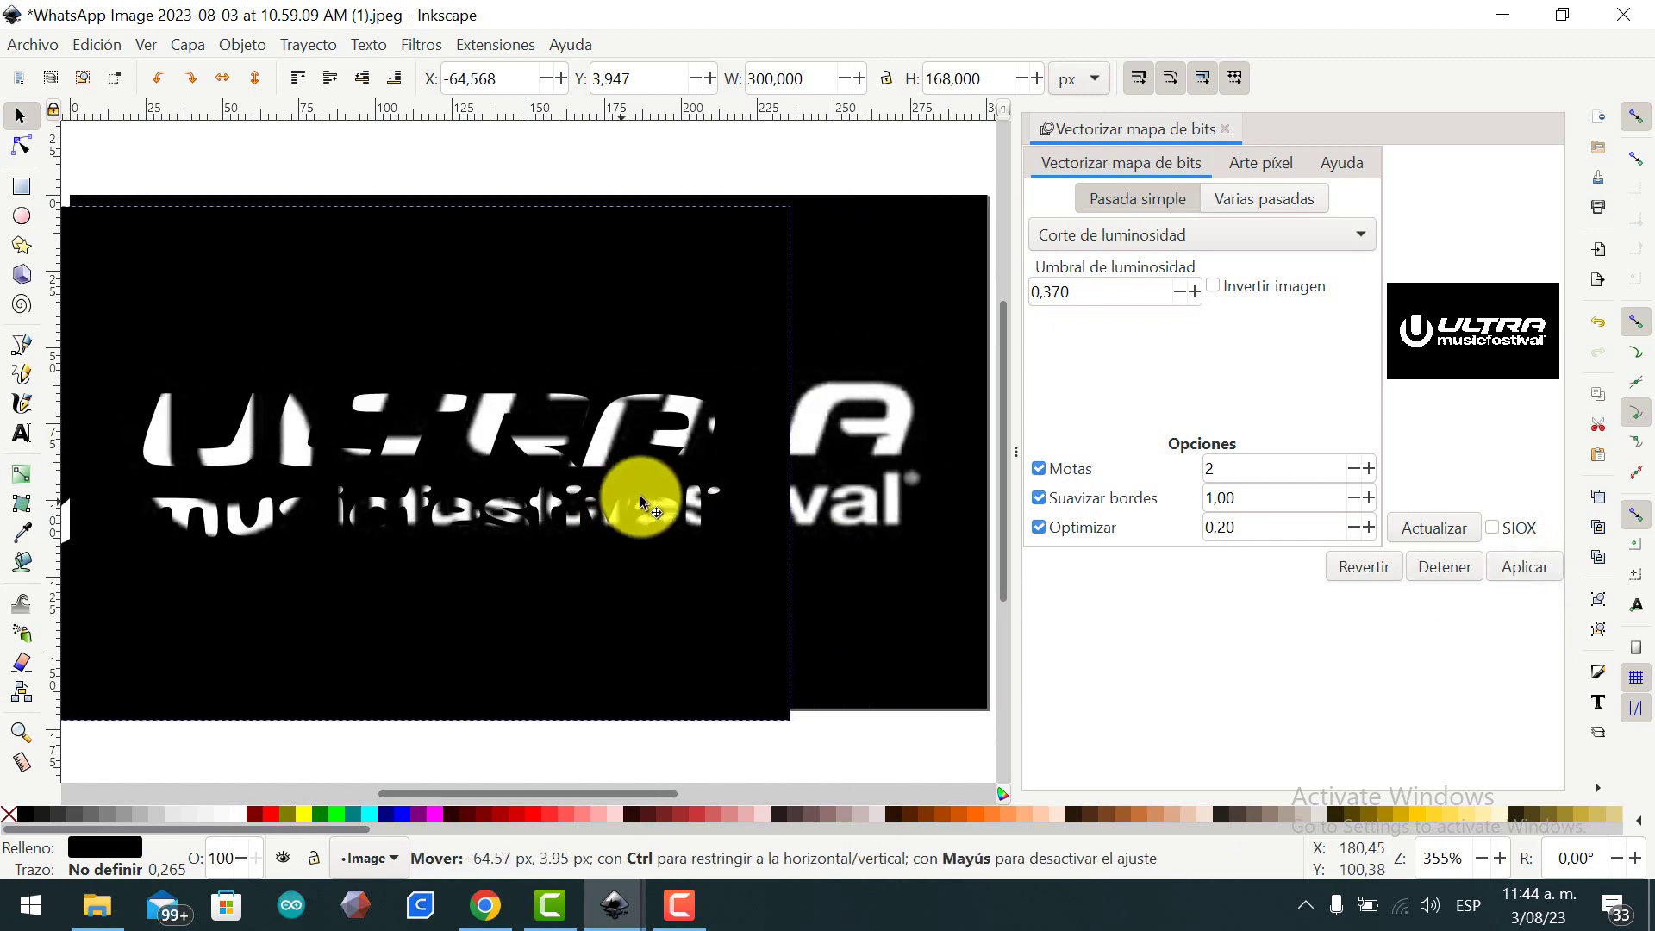
left_click(871, 388)
key("Escape")
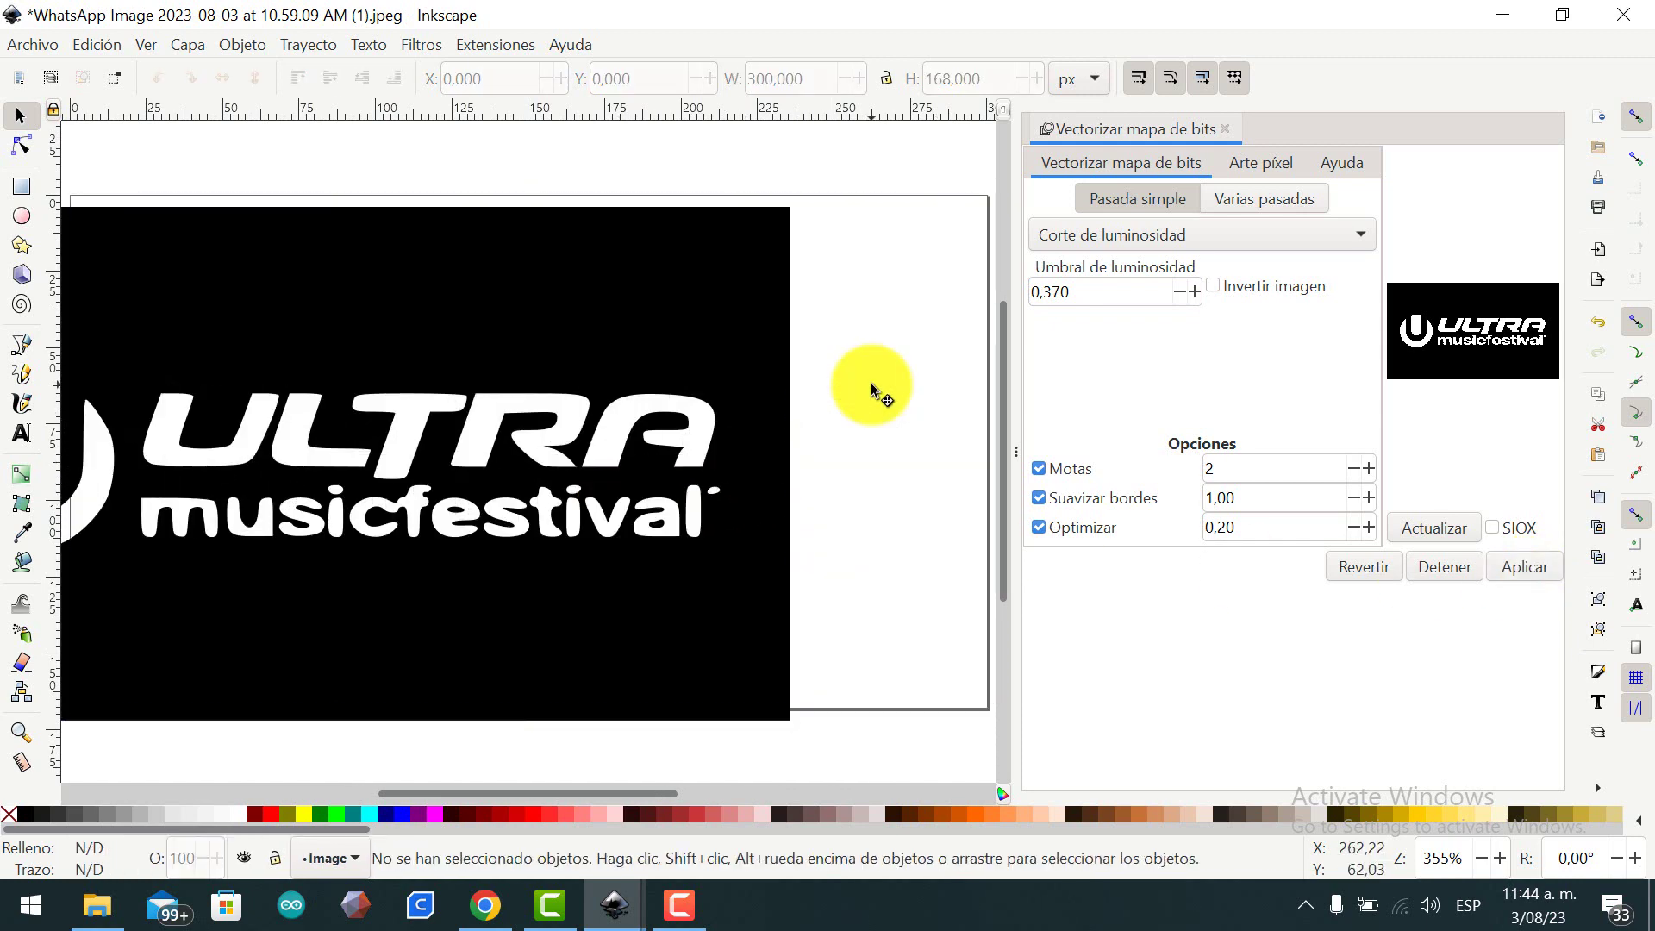
mouse_move(392, 472)
left_mouse_down()
mouse_move(619, 459)
mouse_move(604, 477)
left_mouse_up()
Save the traced festival logo as an Inkscape SVG named "ulyta music fest" in the diseños folder on the Desktop.
left_click(30, 45)
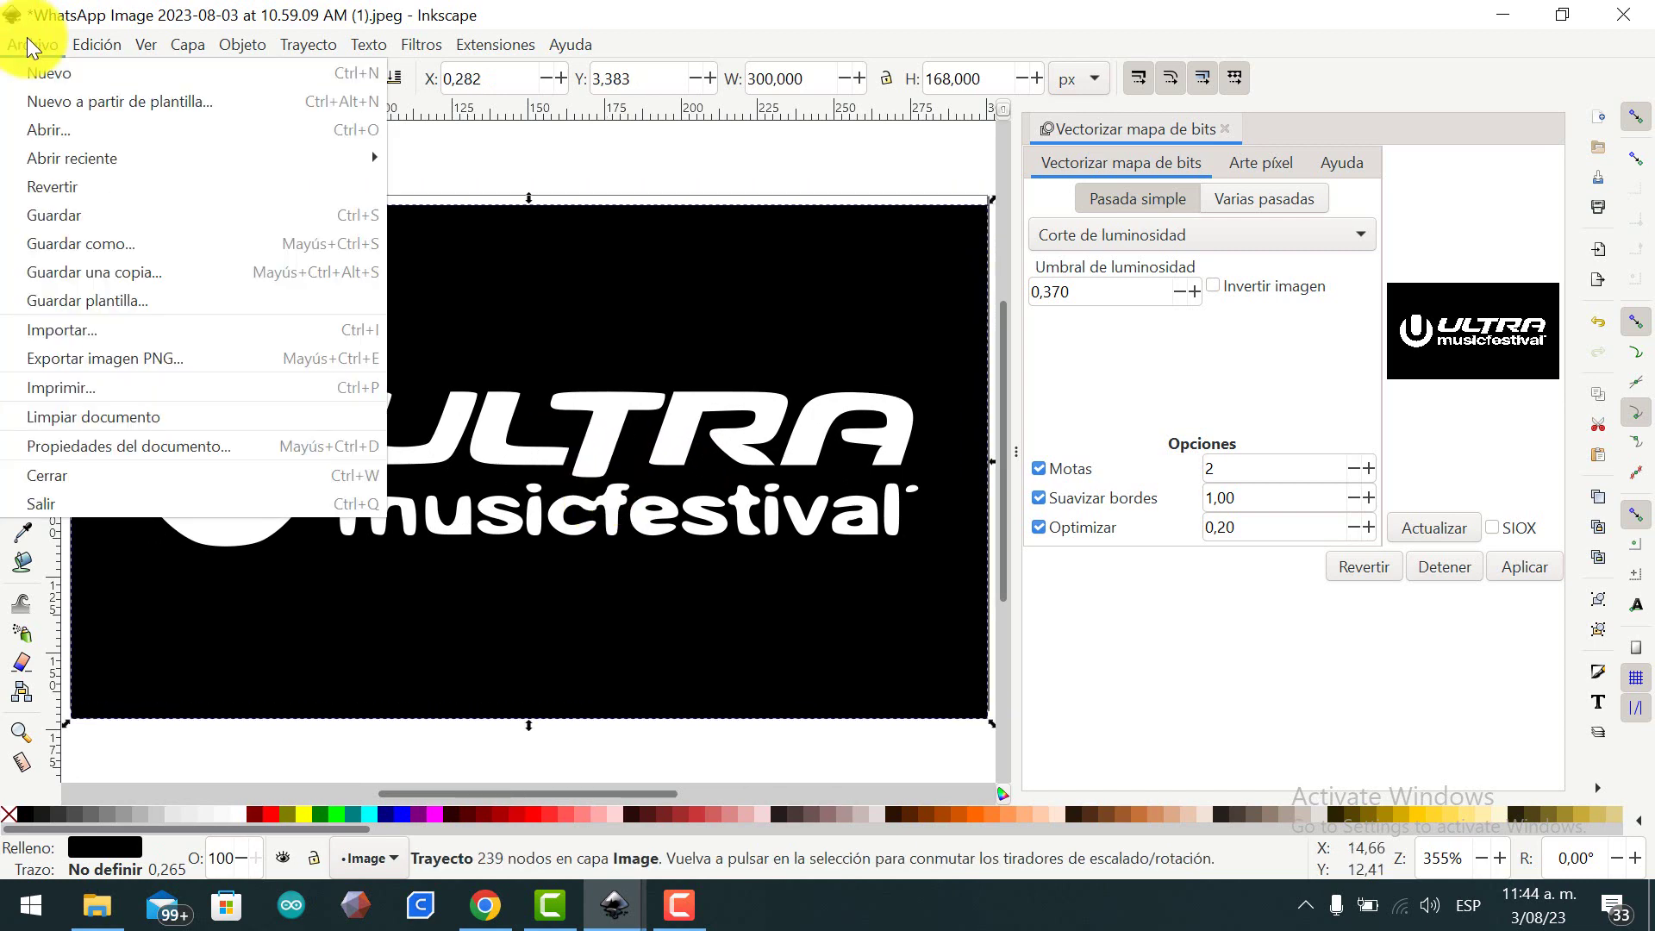
left_click(105, 244)
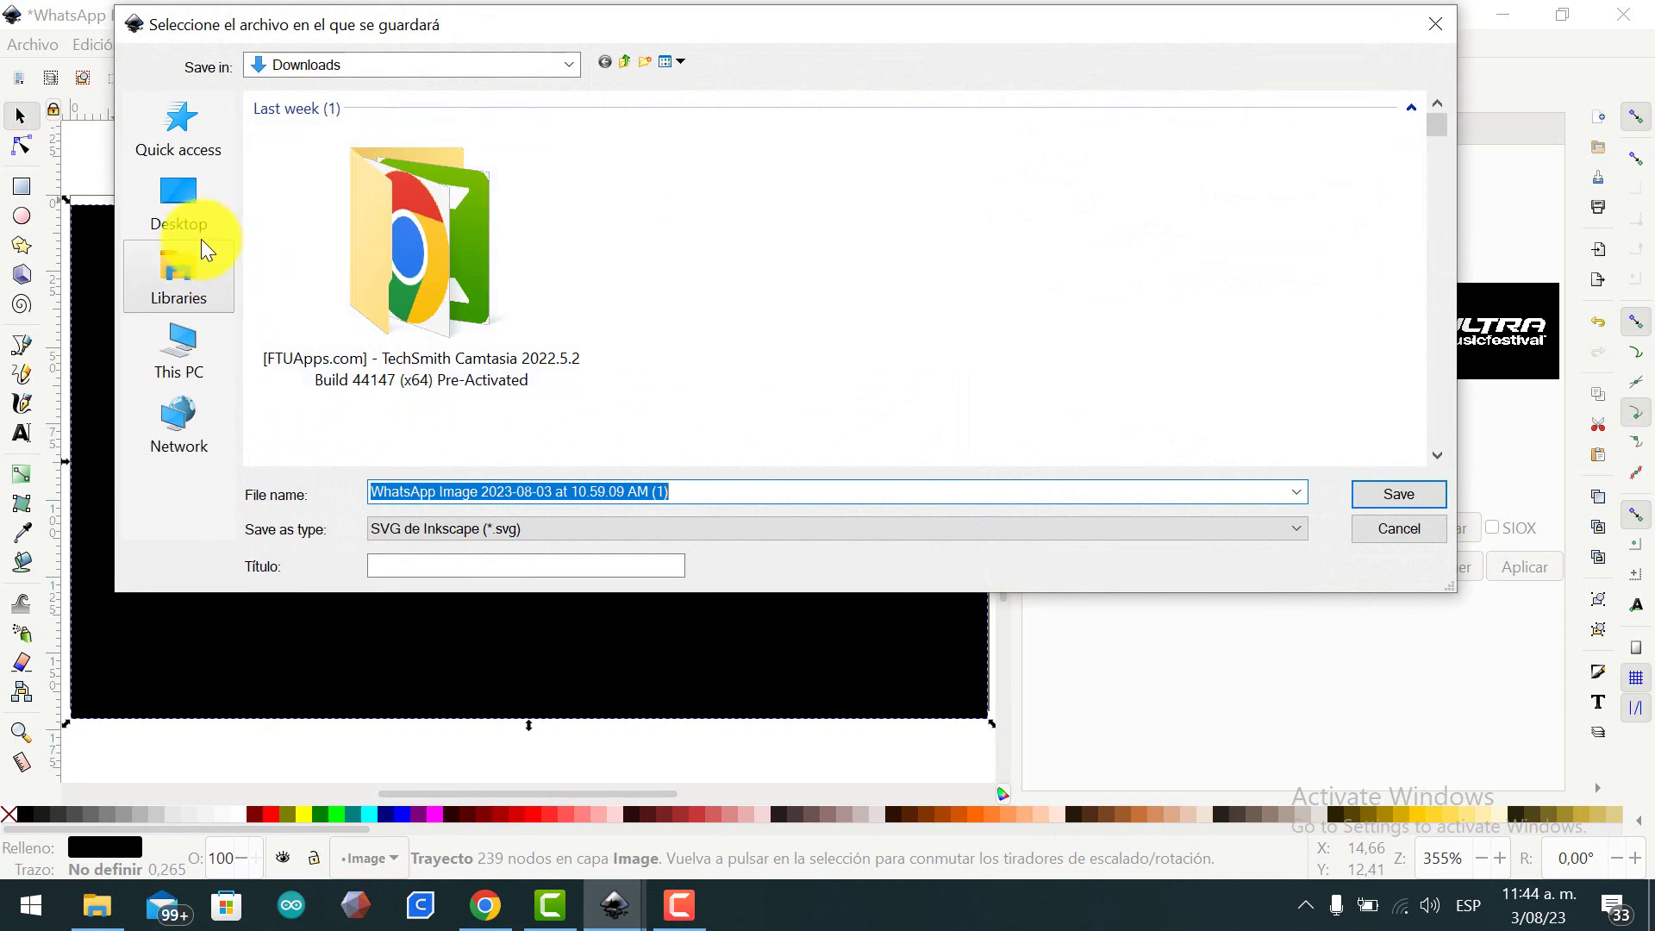
left_click(185, 212)
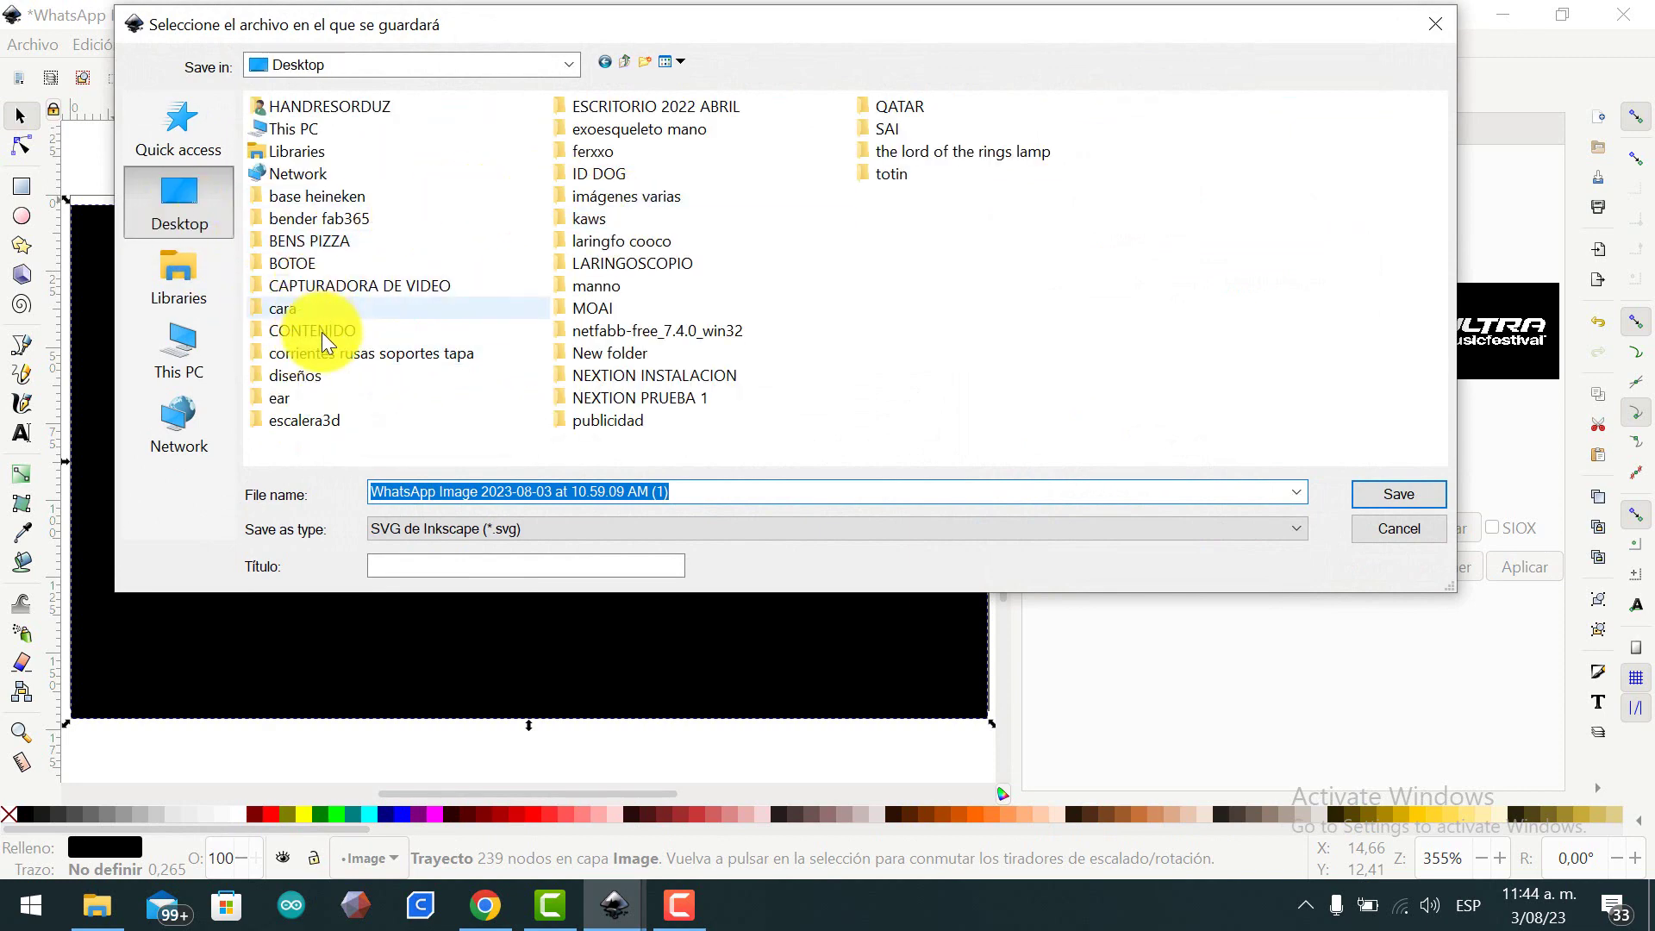
double_click(298, 377)
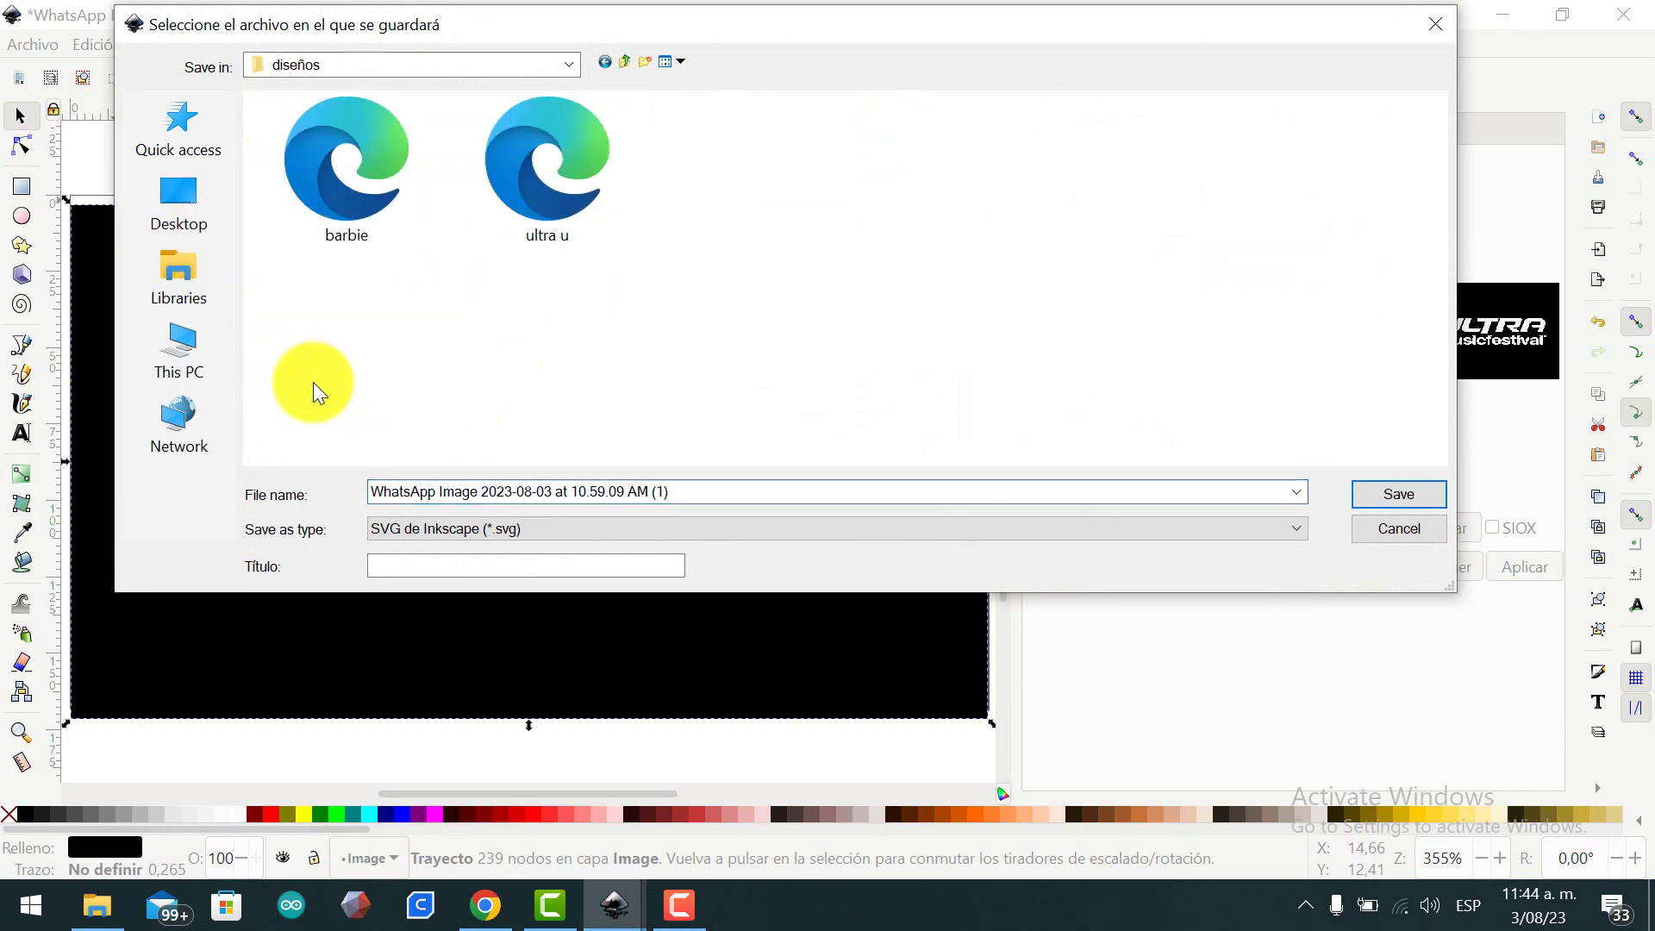
triple_click(507, 490)
type("ulyta music fest")
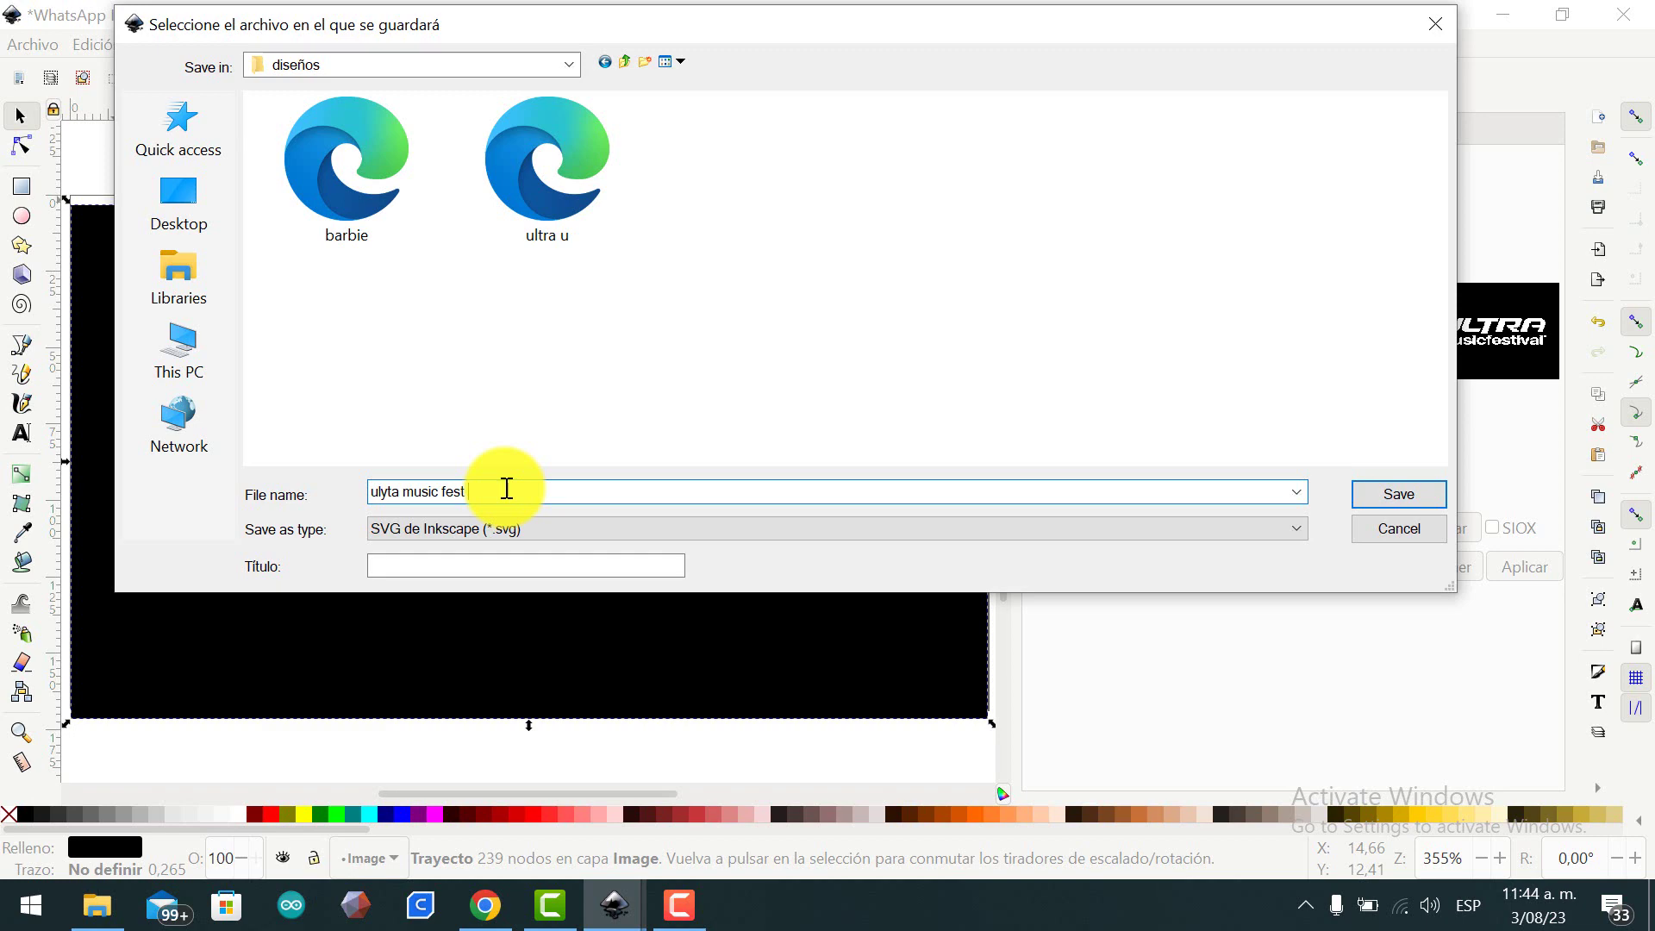
left_click(1398, 488)
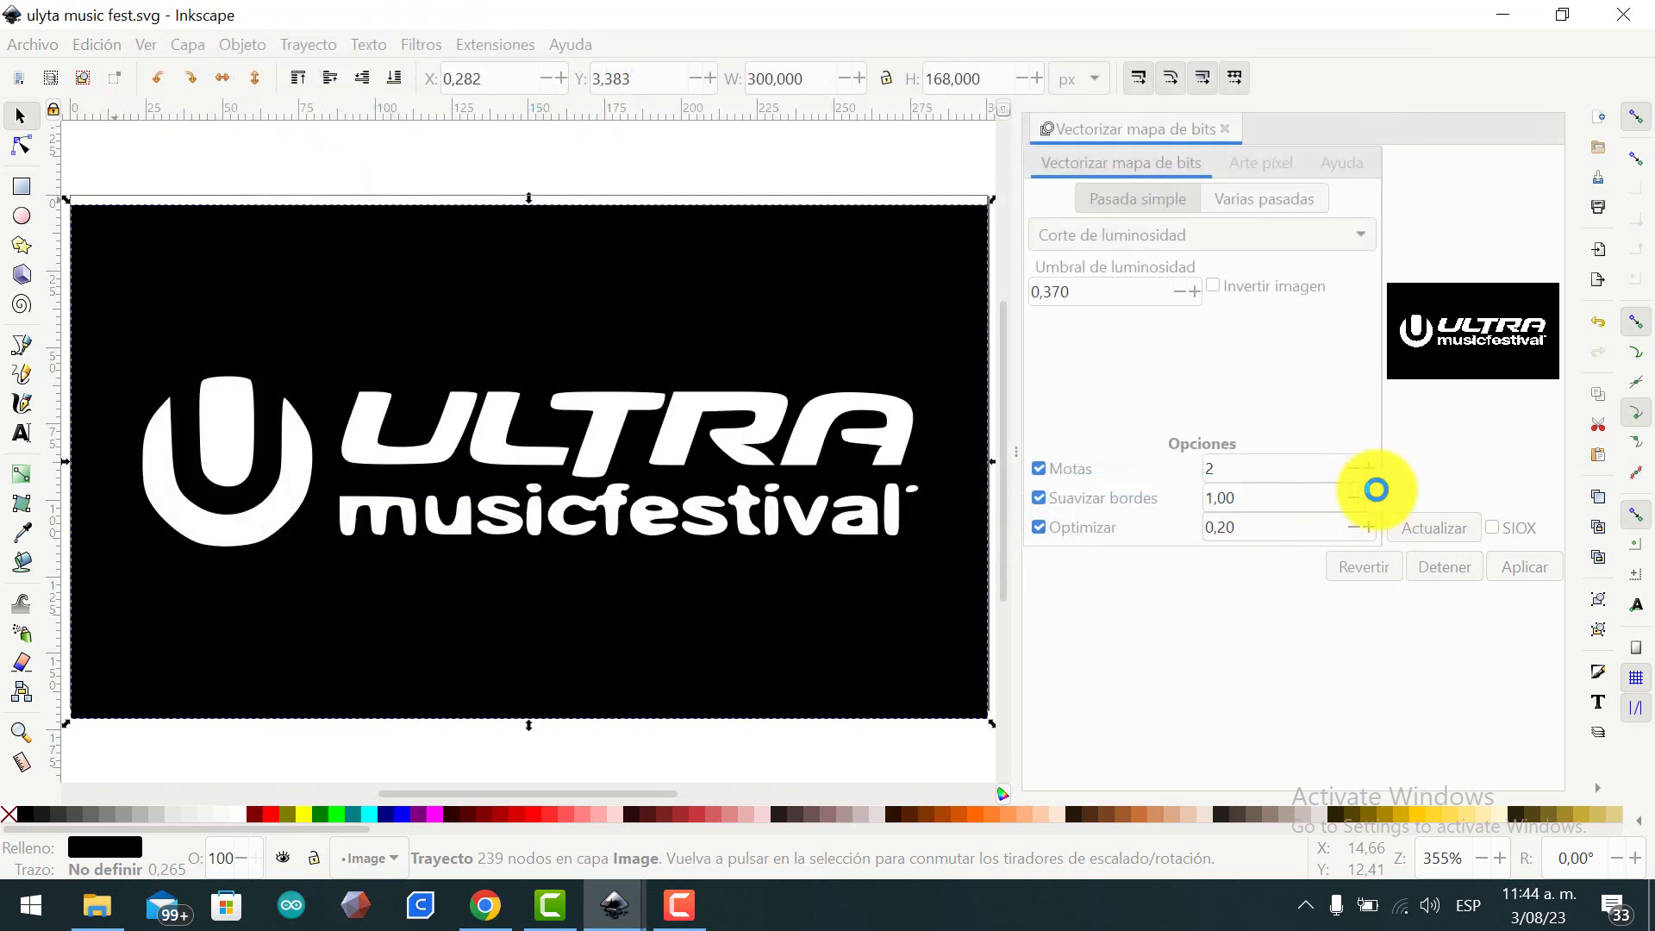
Create a new document and open the Ultra Miami image "WhatsApp Image 2023-08-03 at 10.59.10 AM" from the Downloads folder.
left_click(26, 45)
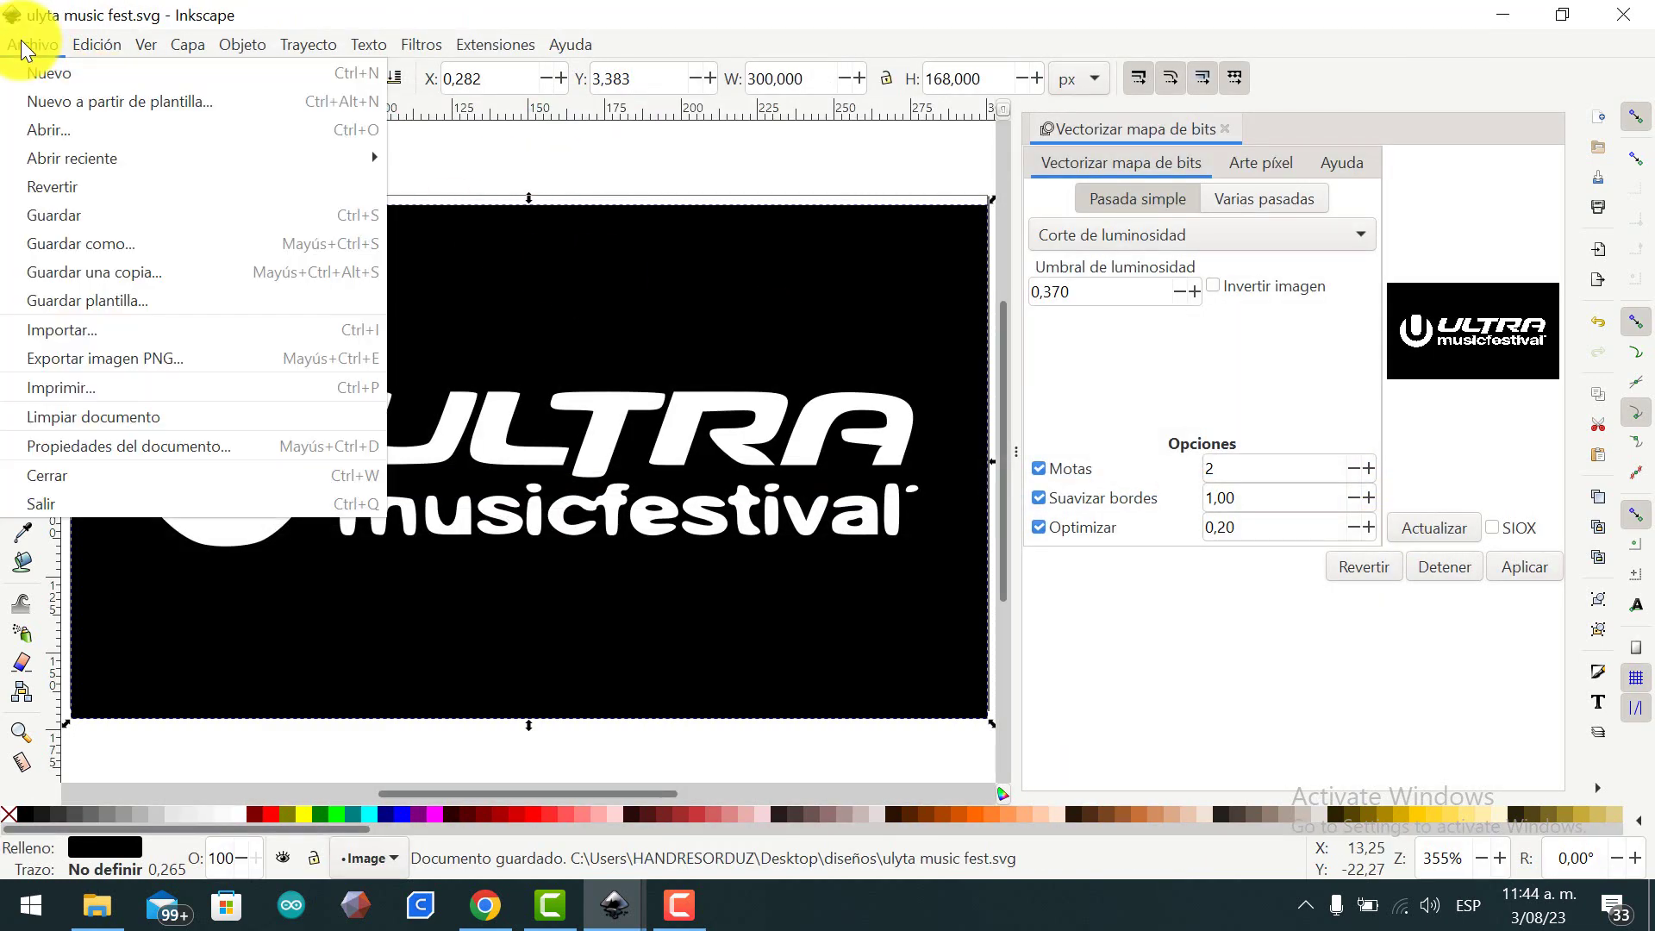
left_click(50, 80)
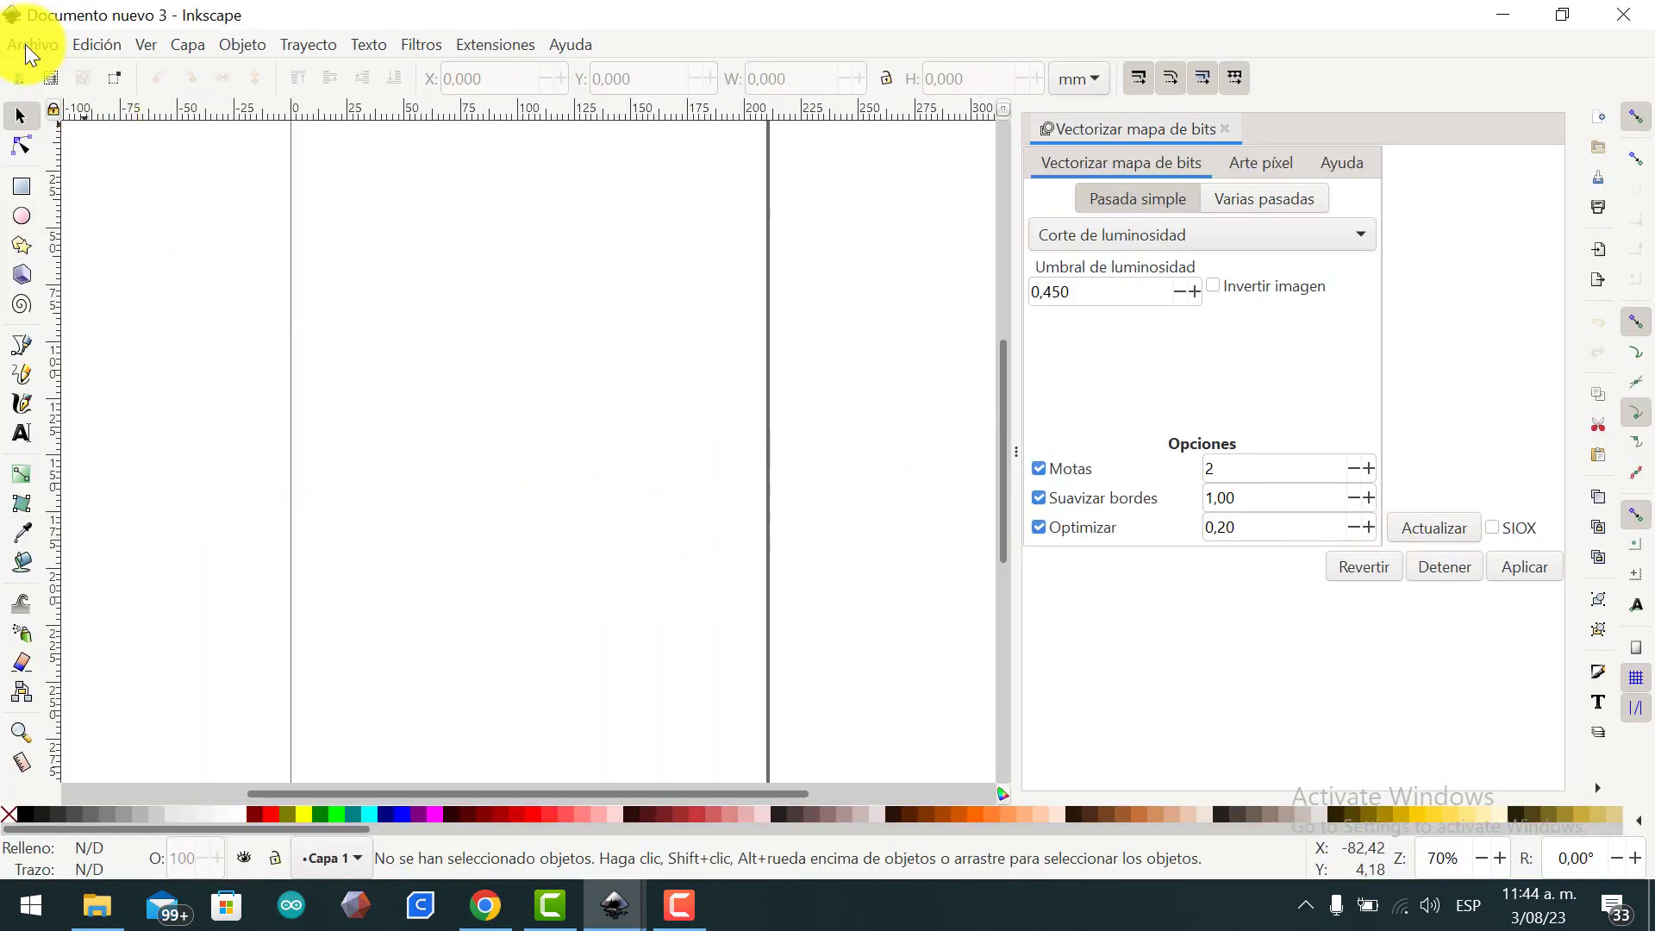
left_click(25, 45)
left_click(62, 131)
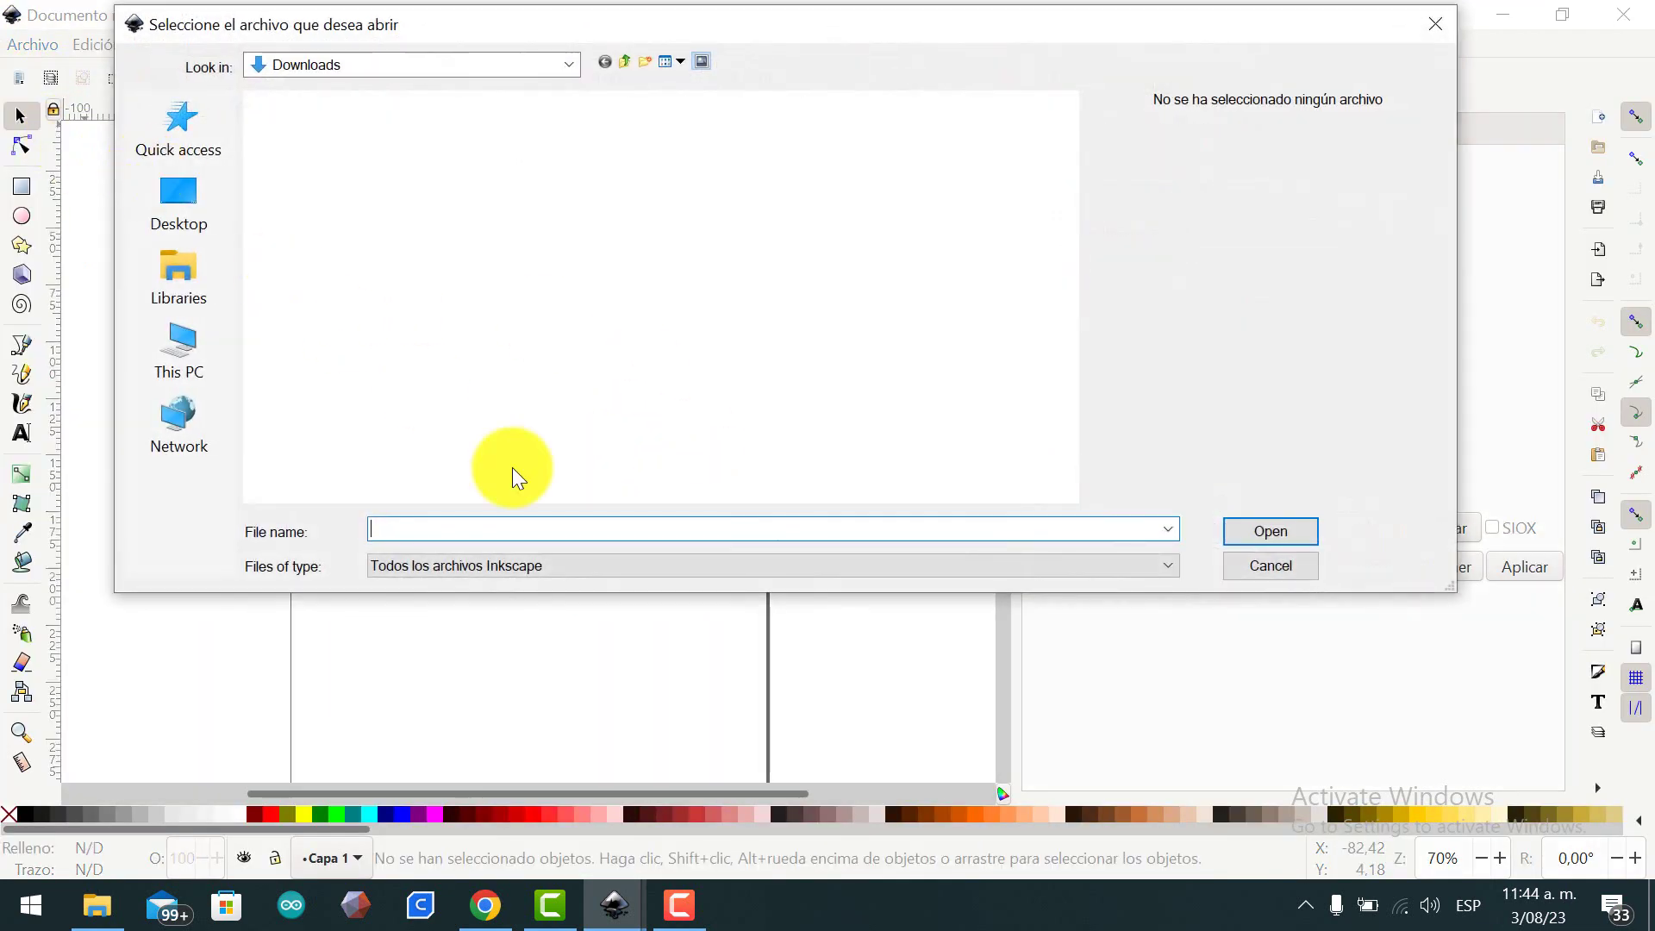
left_click(178, 200)
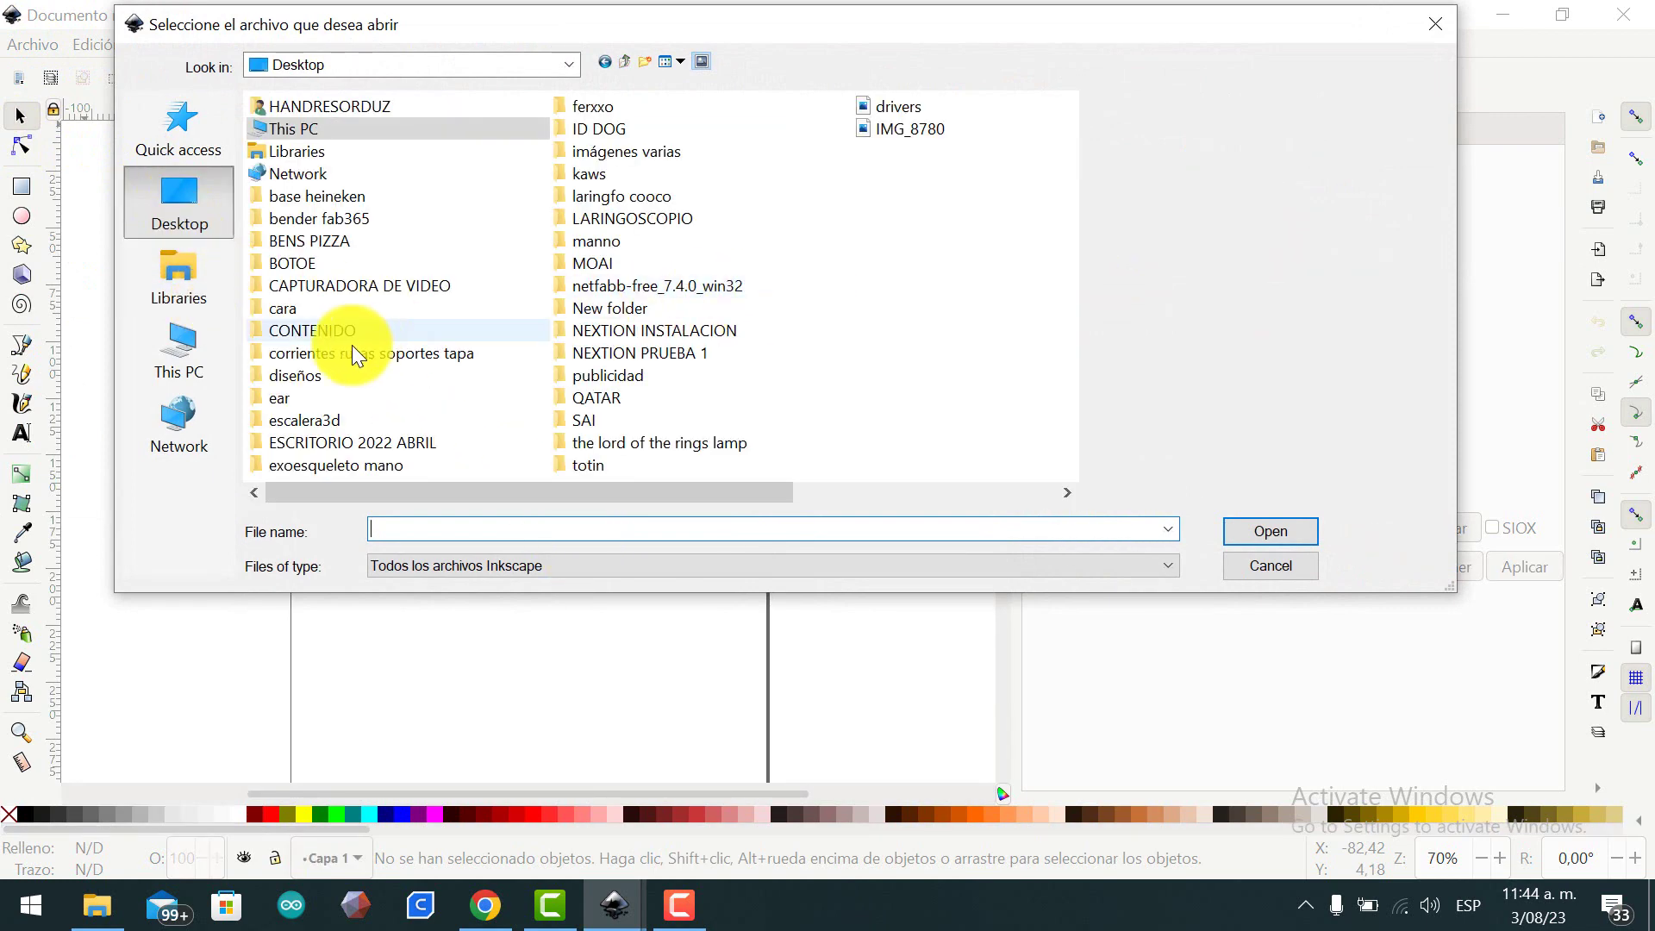
left_click(177, 345)
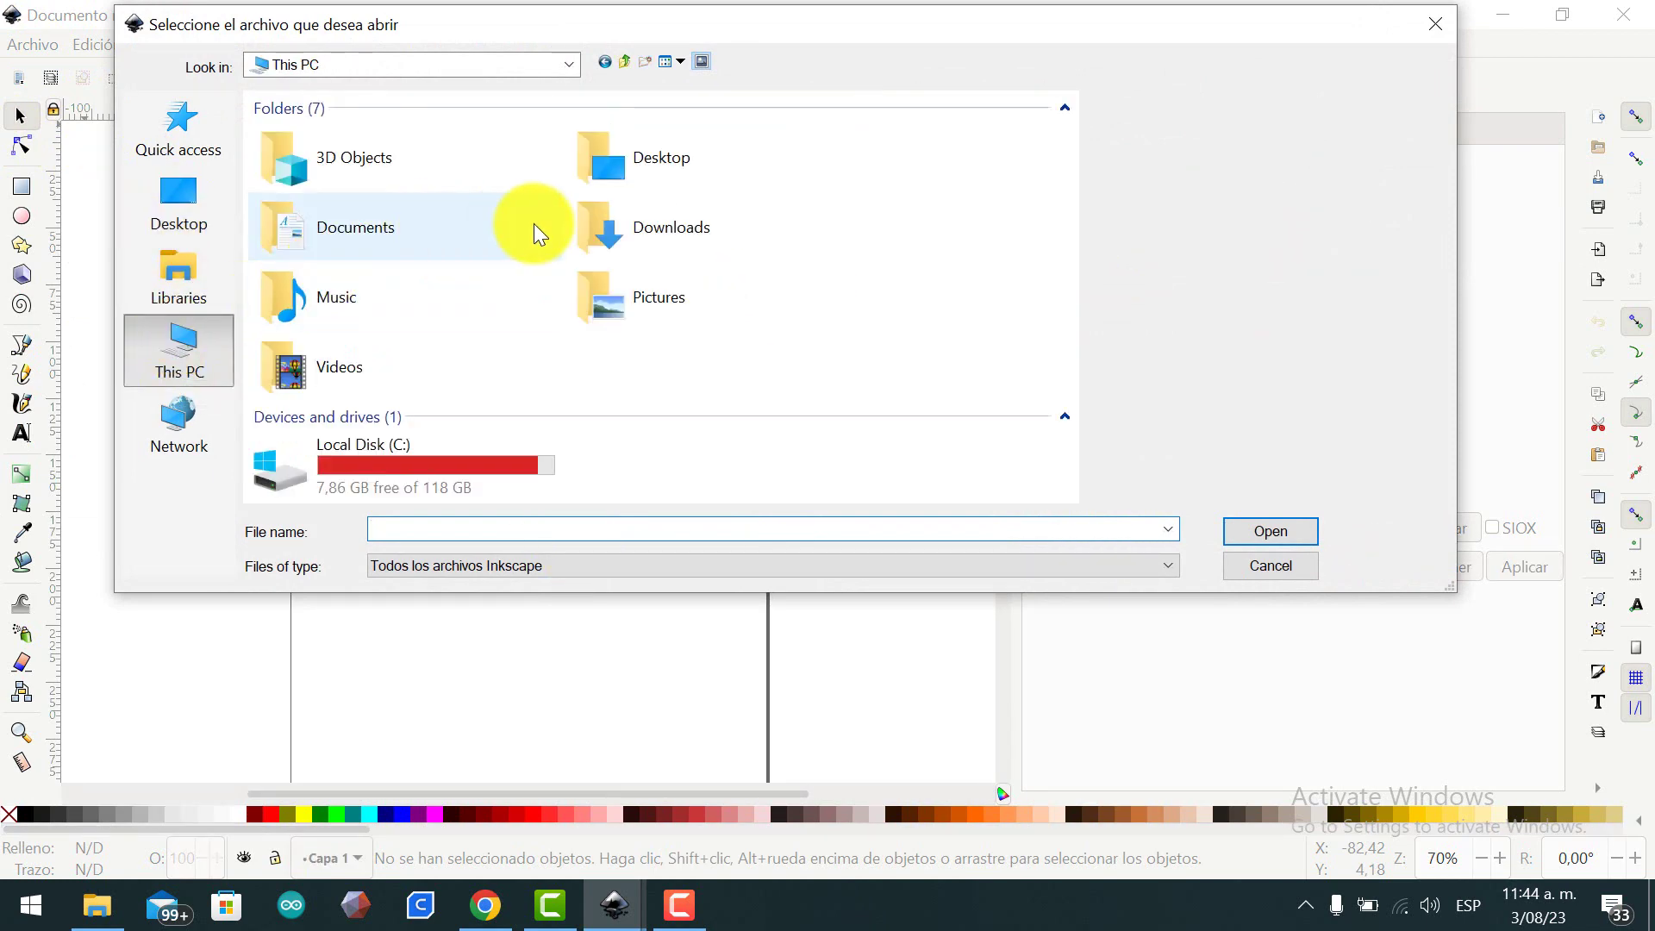
double_click(624, 229)
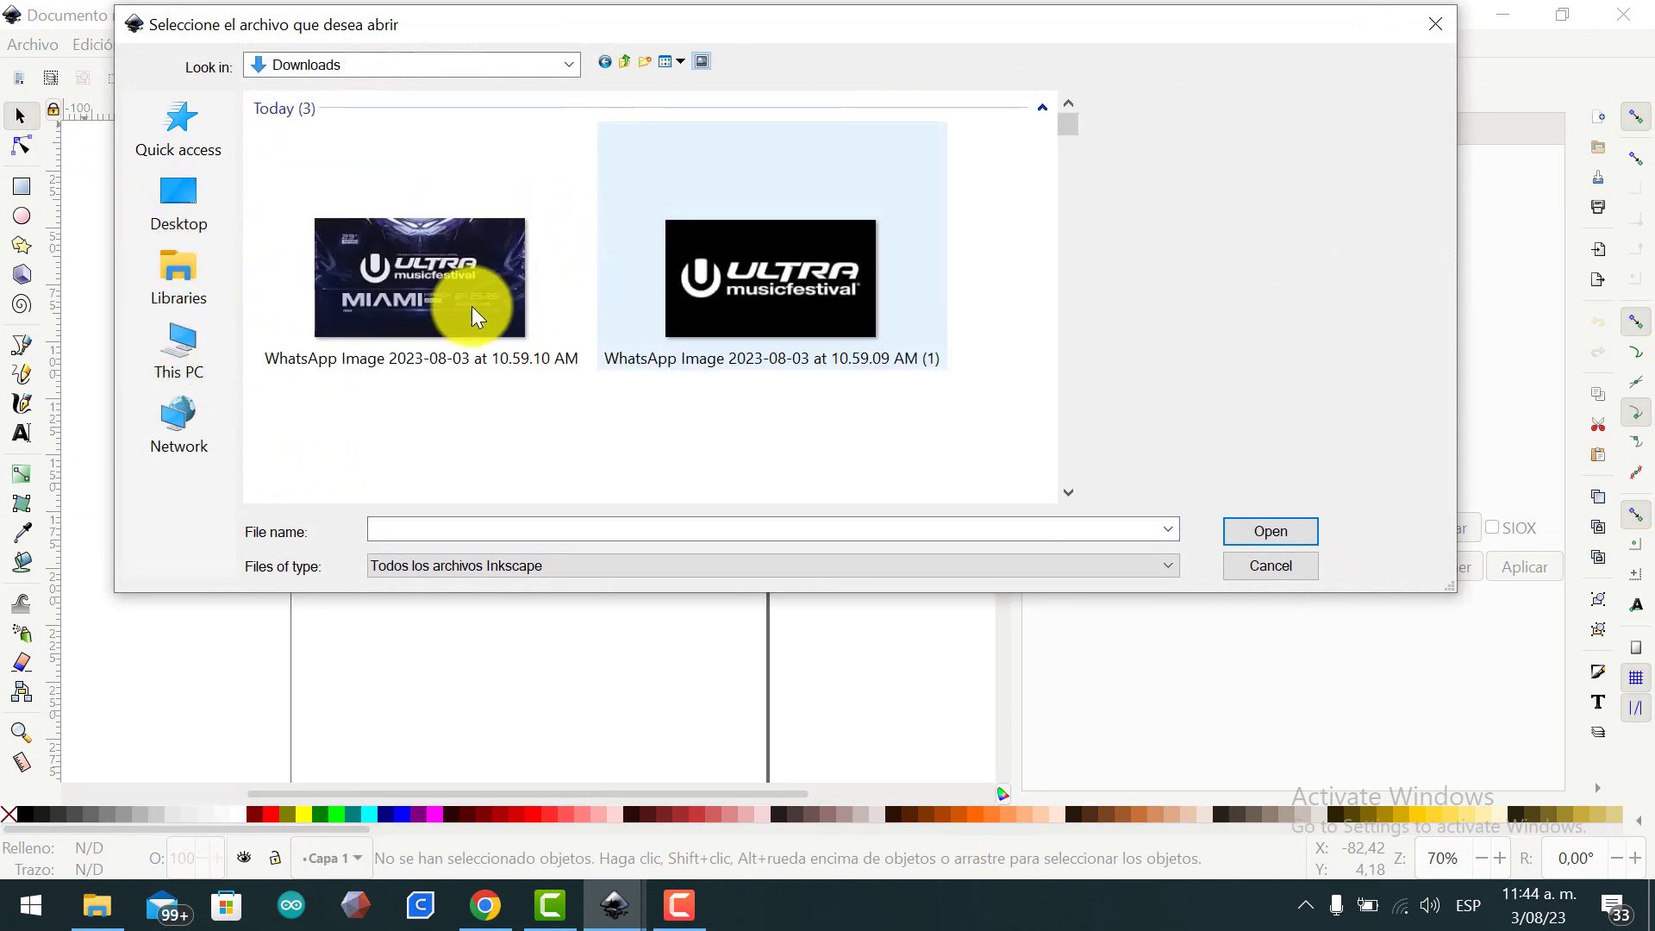
left_click(417, 300)
left_click(1287, 532)
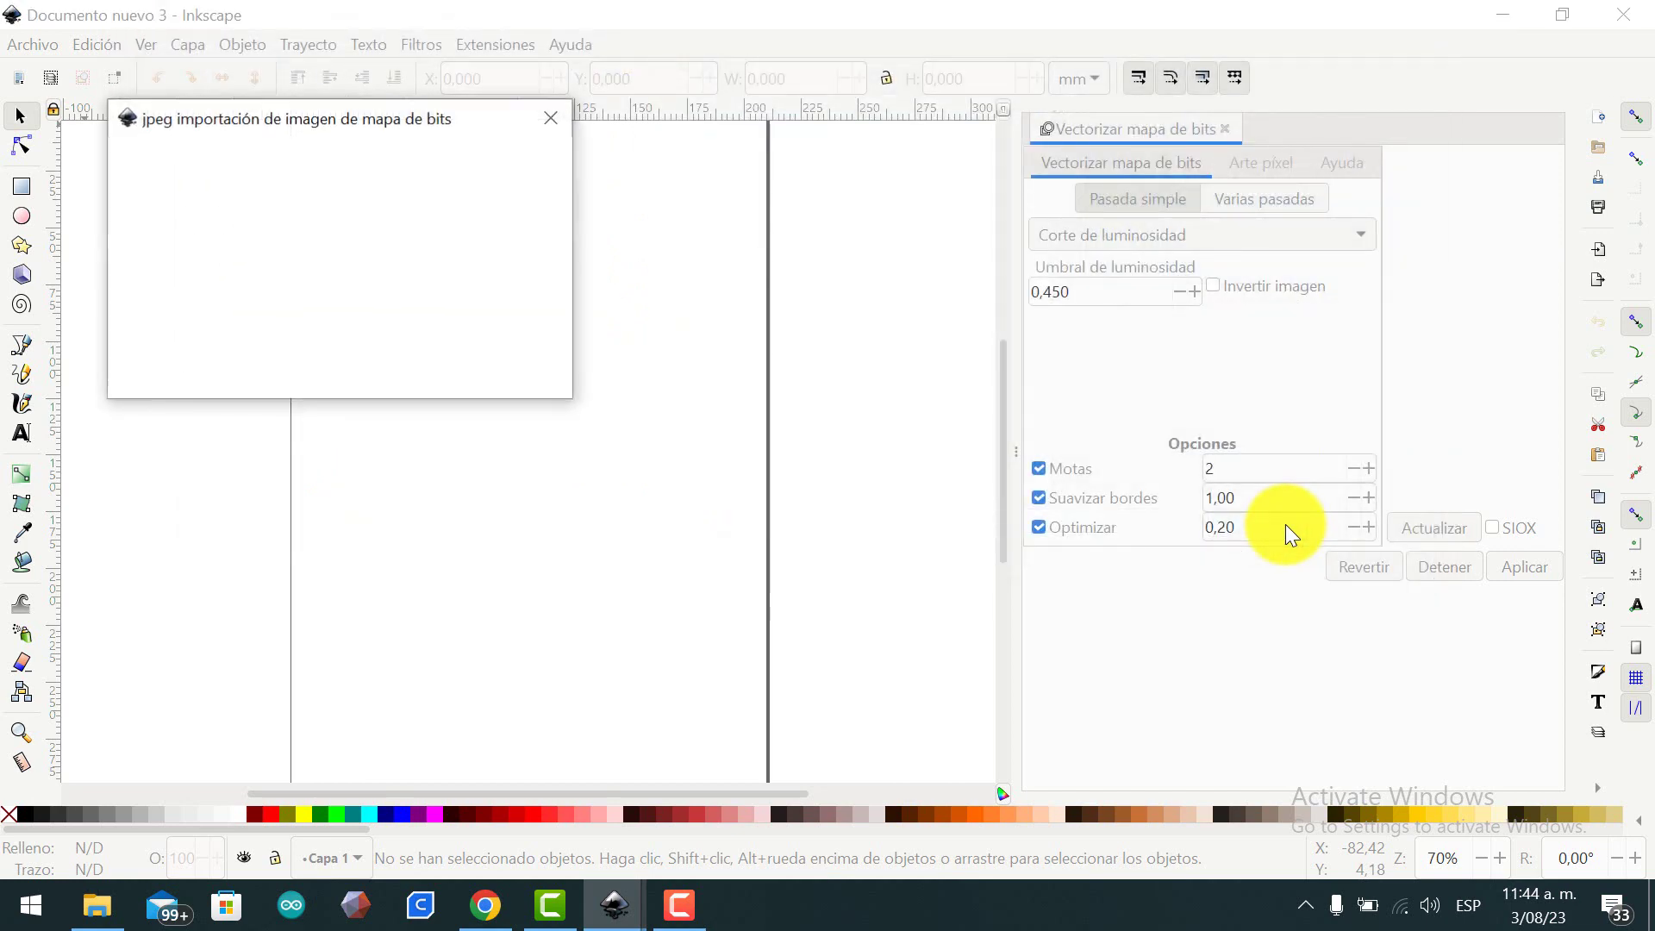
left_click(529, 386)
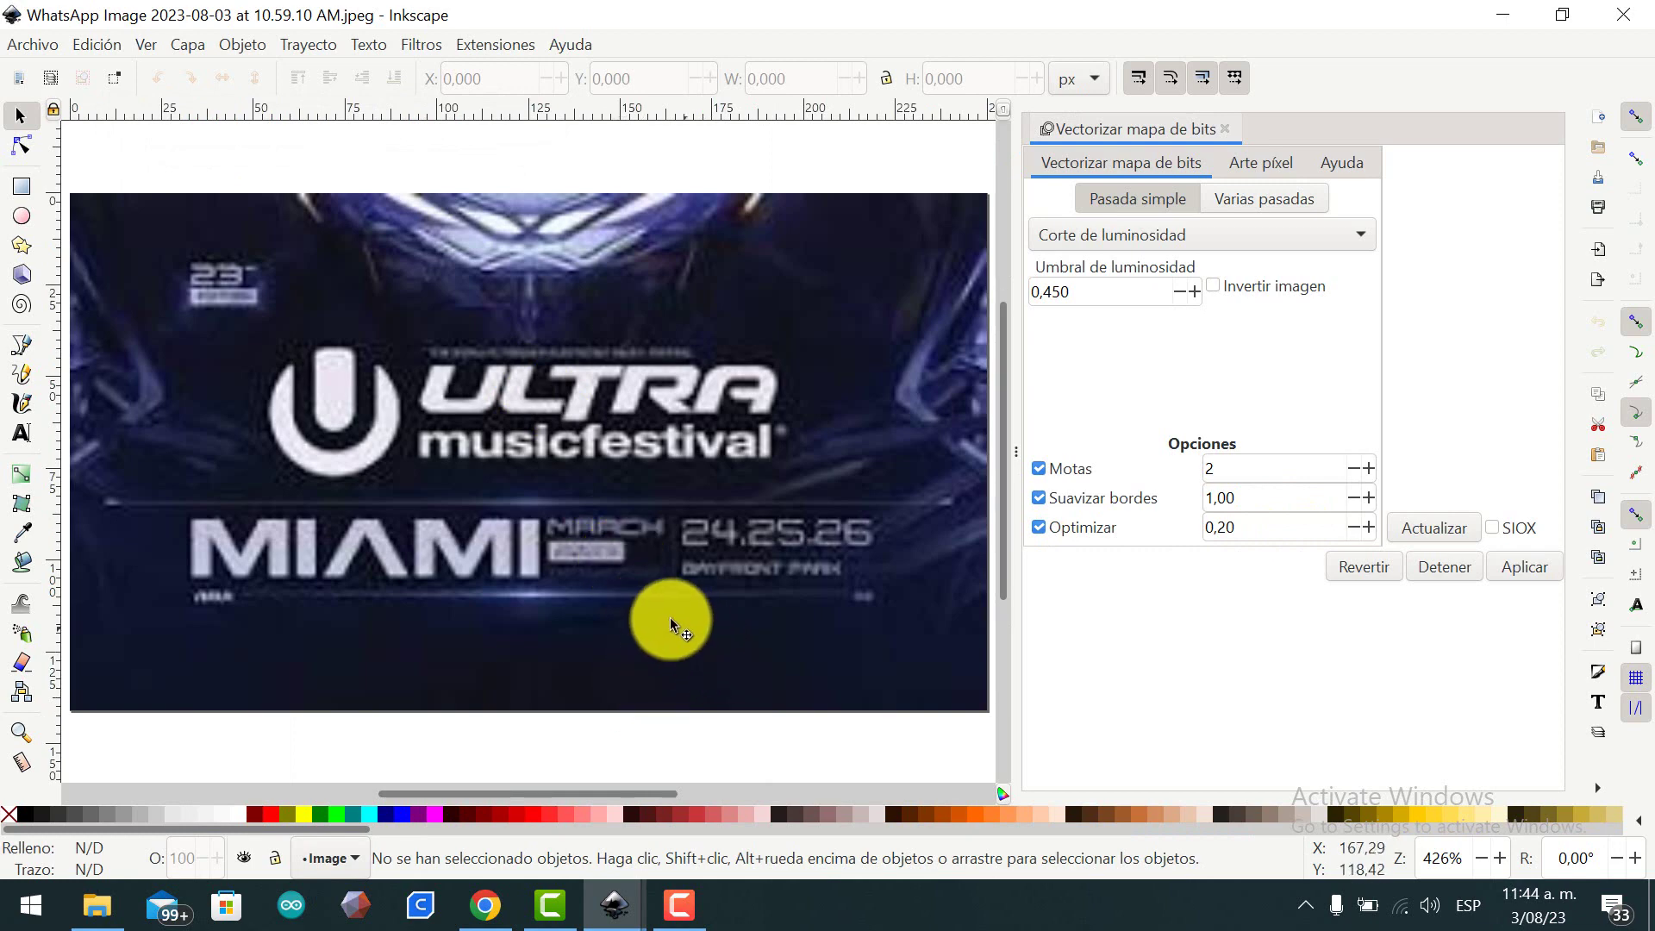
Trace the Ultra Miami bitmap in a single scan using brightness cutoff with a threshold of 0.400.
left_click(528, 441)
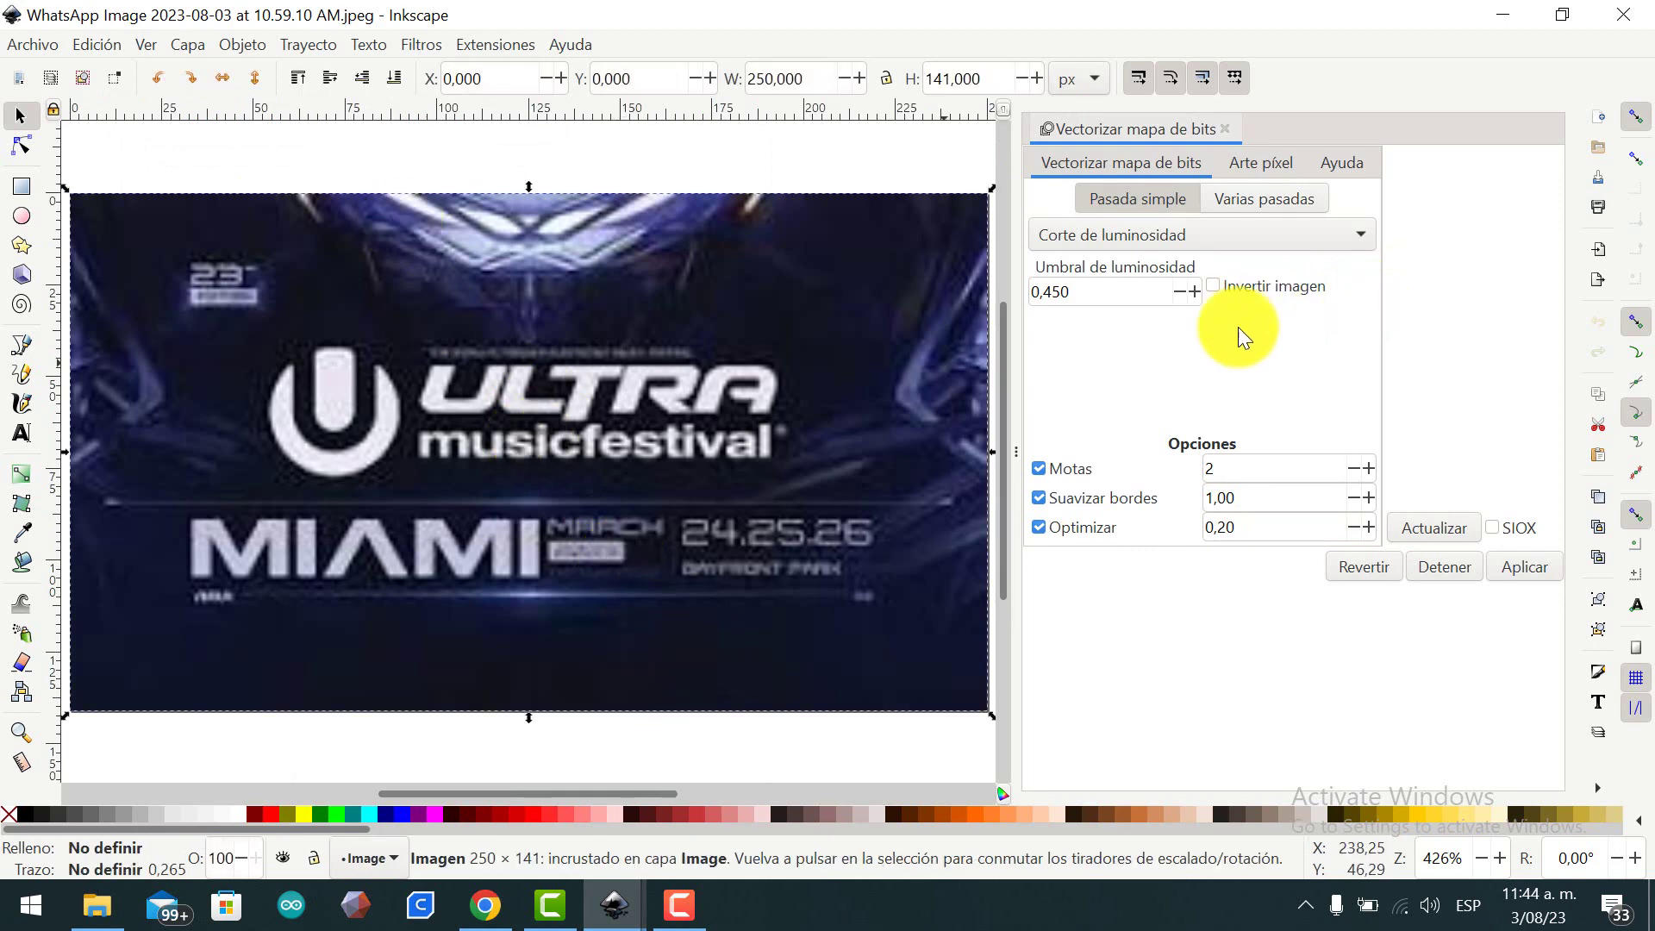
left_click(1181, 293)
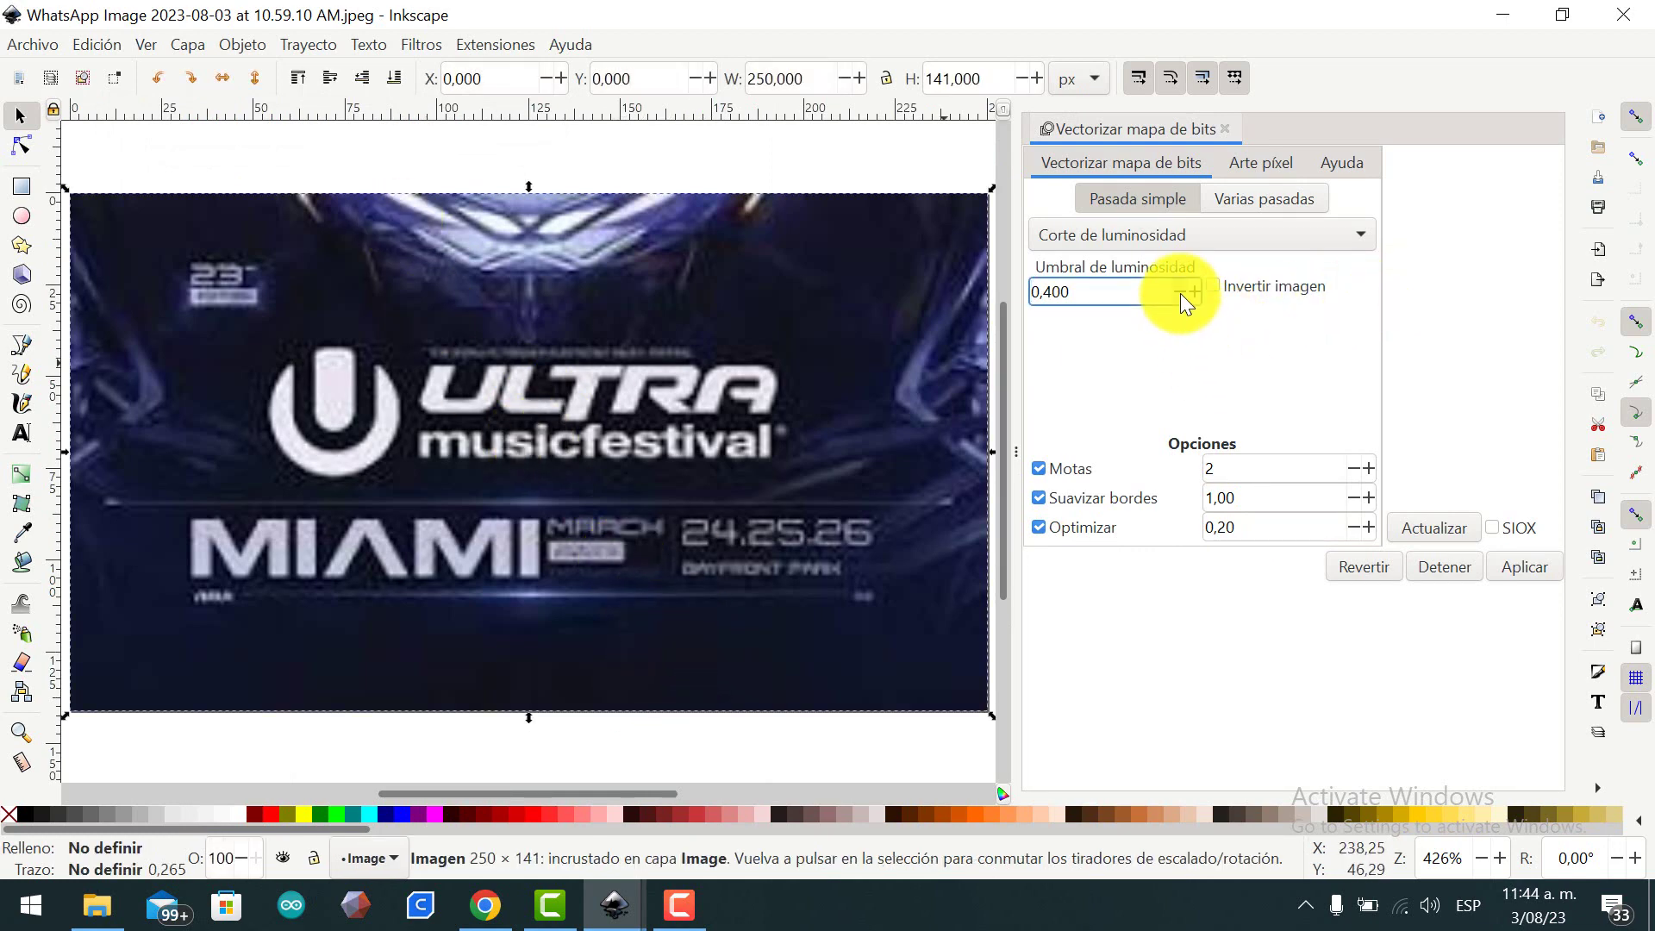
left_click(1527, 569)
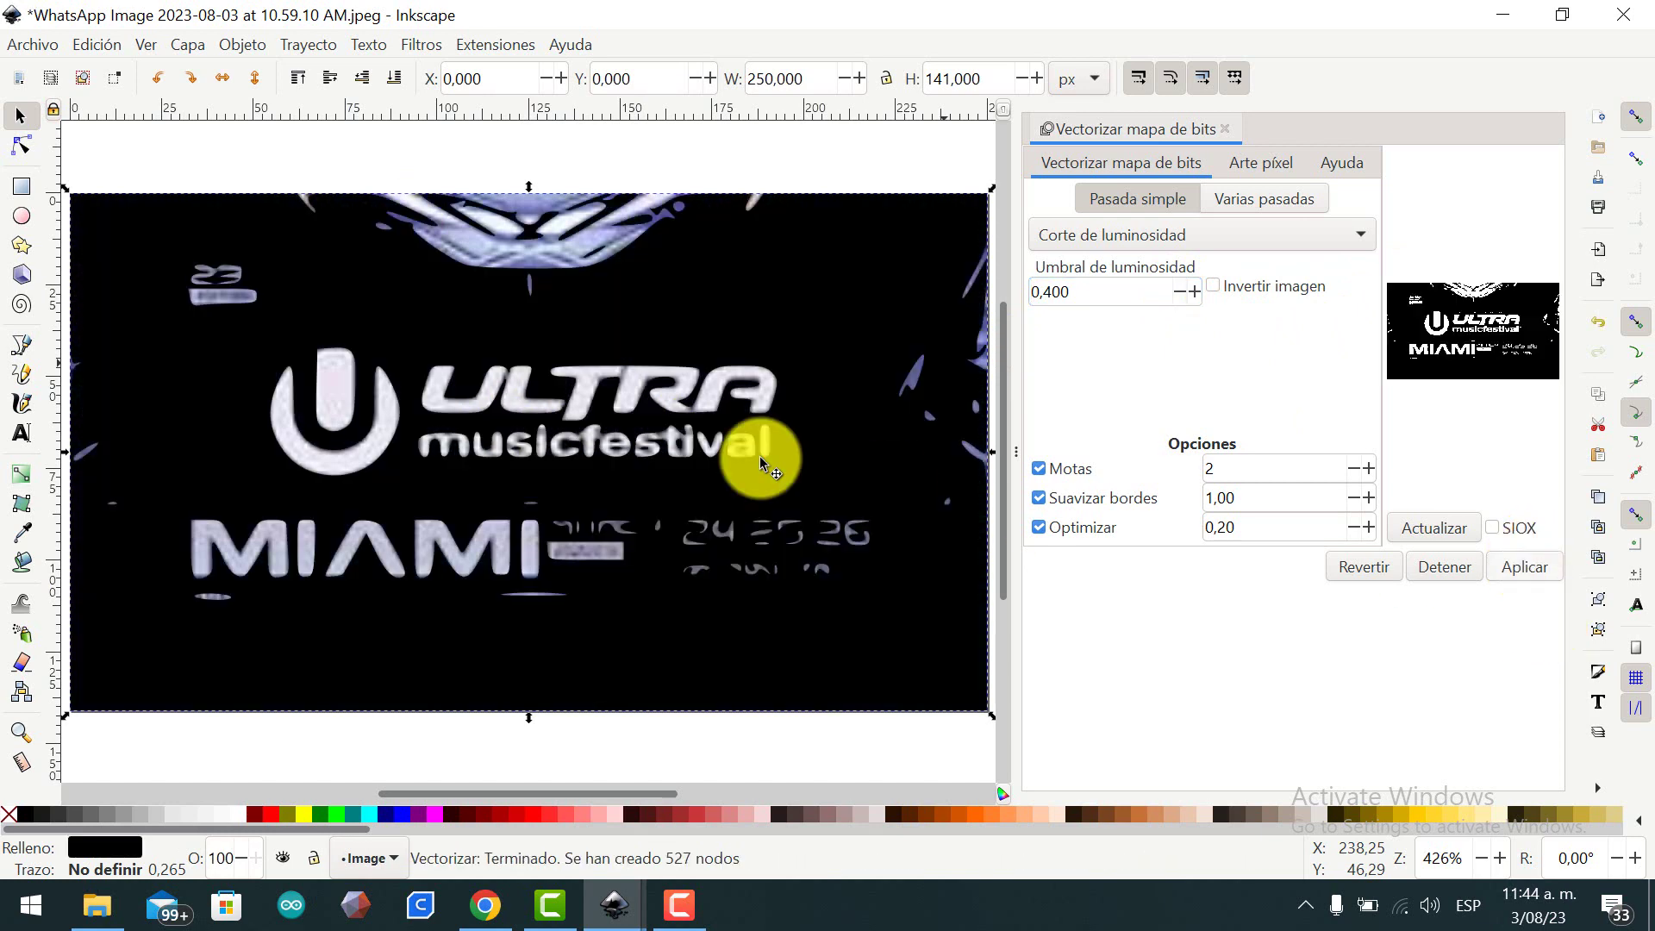
Move the Ultra Miami trace aside, delete the original bitmap beneath it and return the vector to the page.
mouse_move(798, 500)
left_mouse_down()
mouse_move(739, 507)
mouse_move(648, 483)
left_mouse_up()
left_click(897, 574)
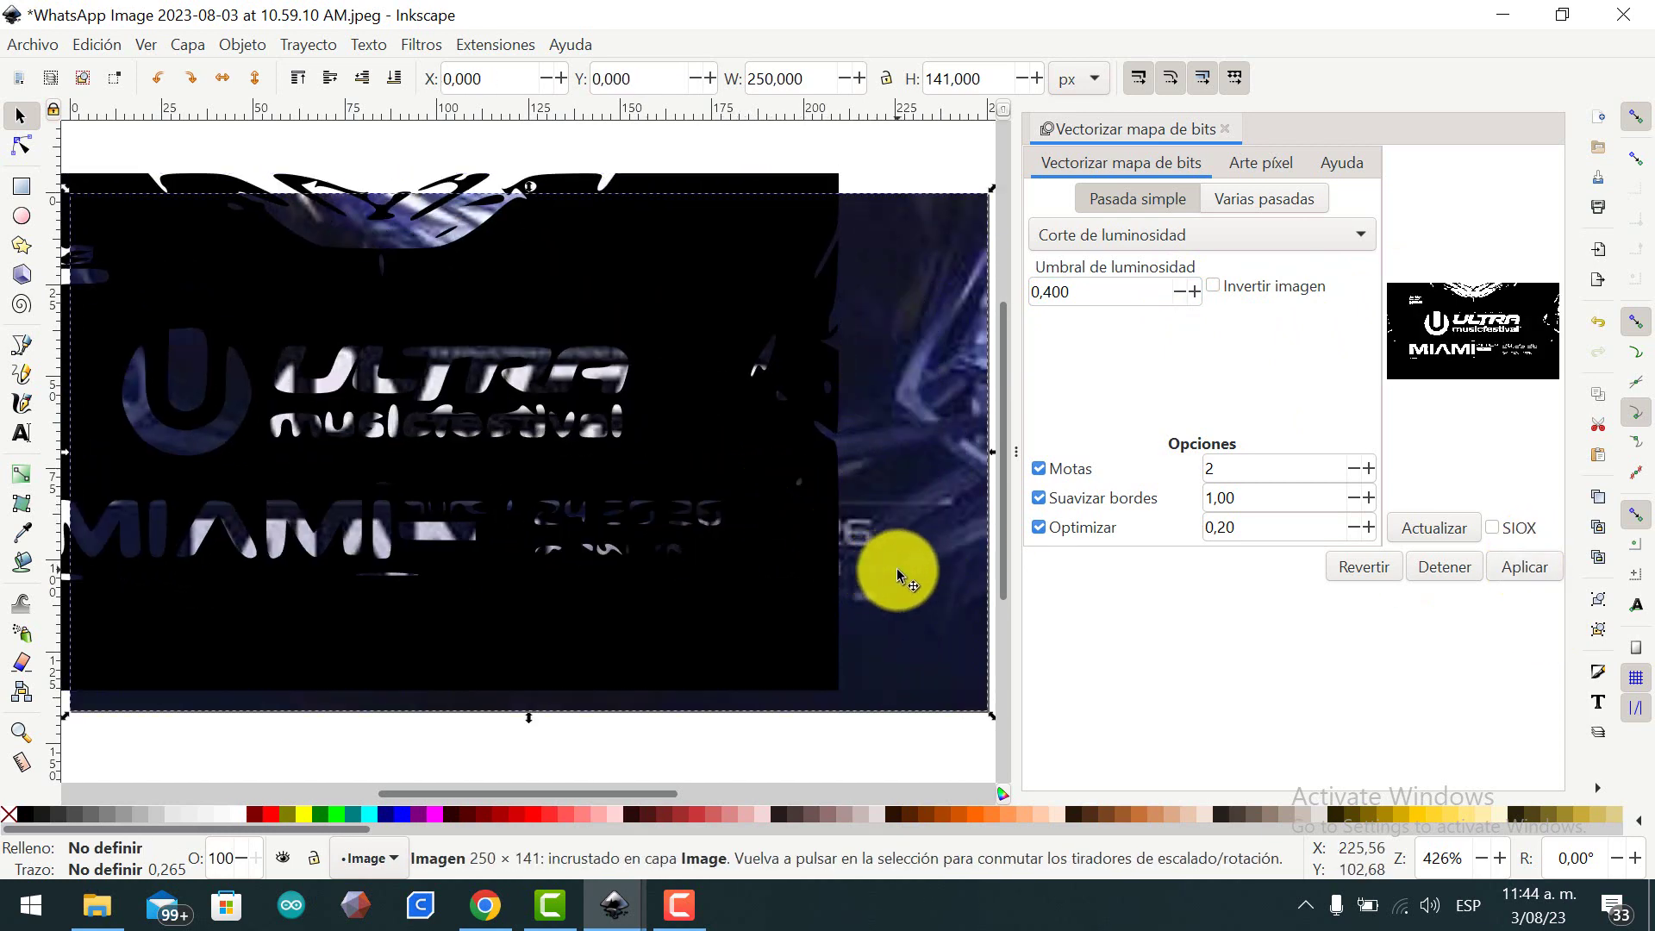
key("Delete")
mouse_move(292, 430)
left_mouse_down()
mouse_move(472, 472)
mouse_move(436, 462)
left_mouse_up()
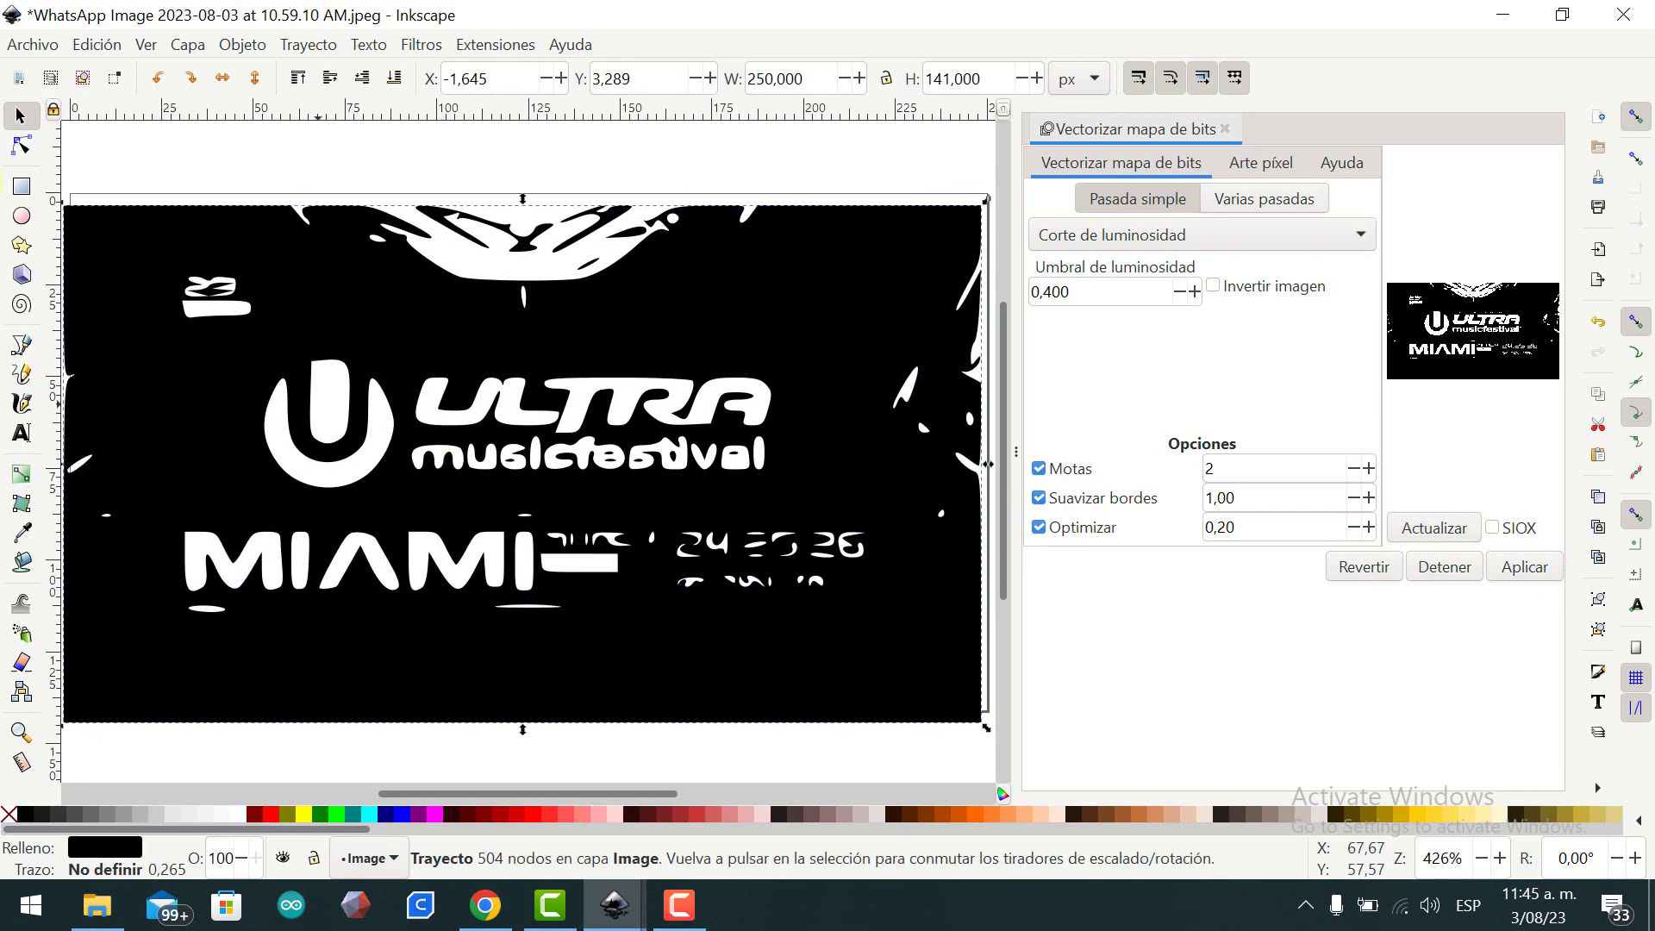
Save the traced Miami artwork as an Inkscape SVG named "ultra miami" in the diseños folder on the Desktop.
left_click(21, 48)
left_click(81, 245)
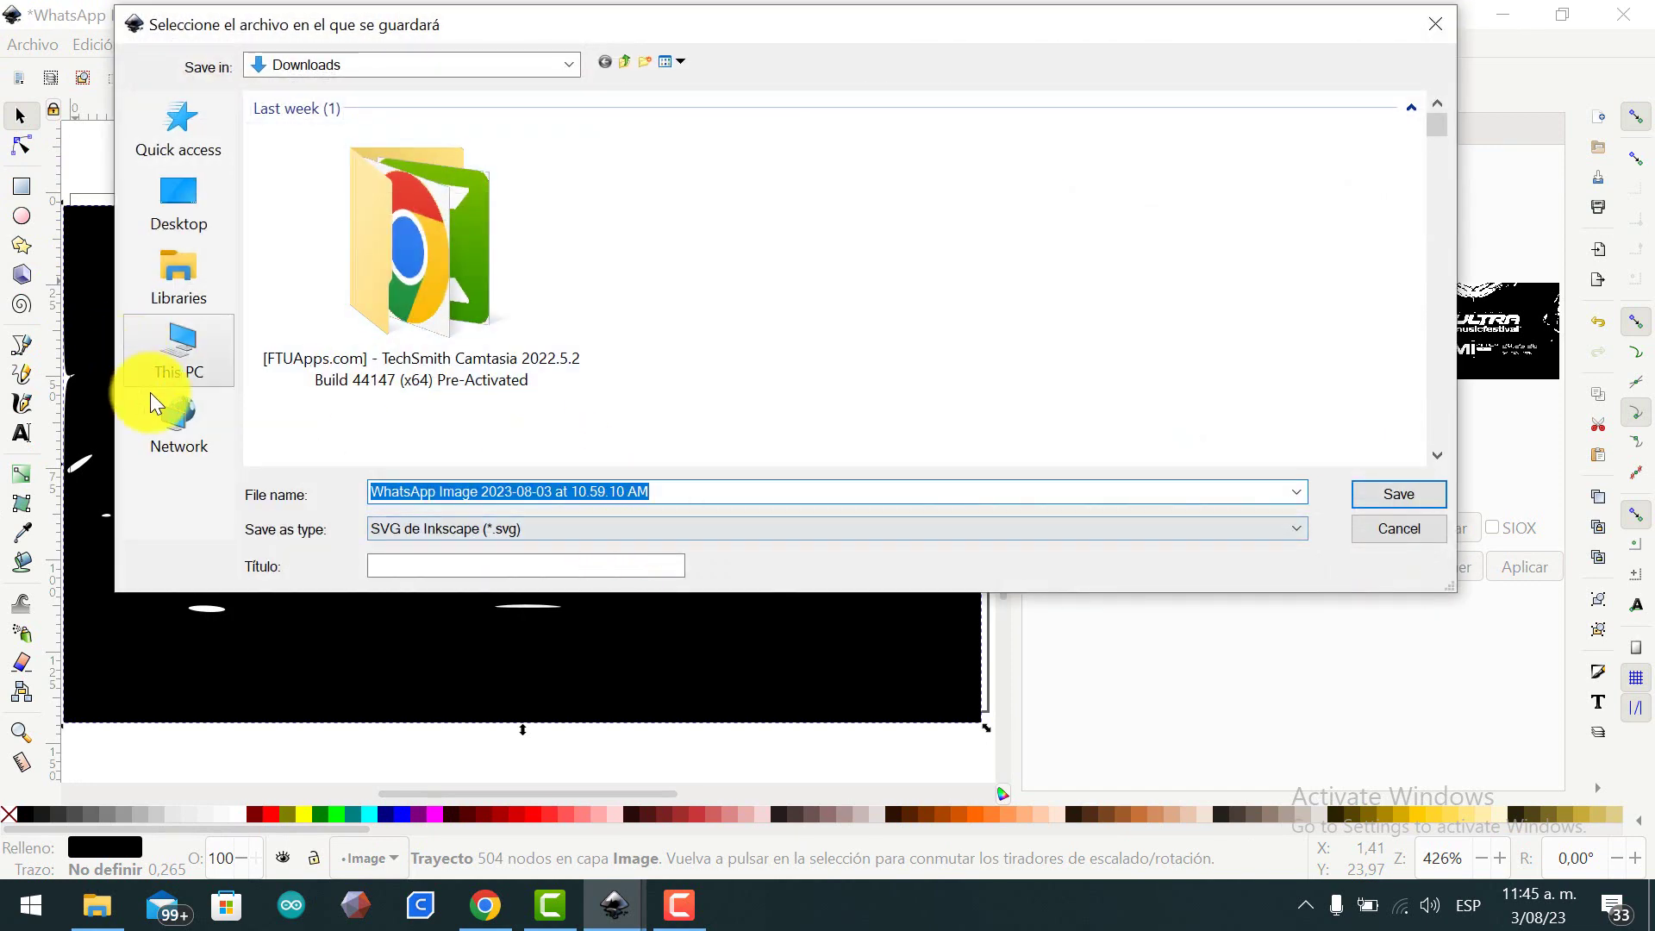
left_click(181, 274)
left_click(179, 353)
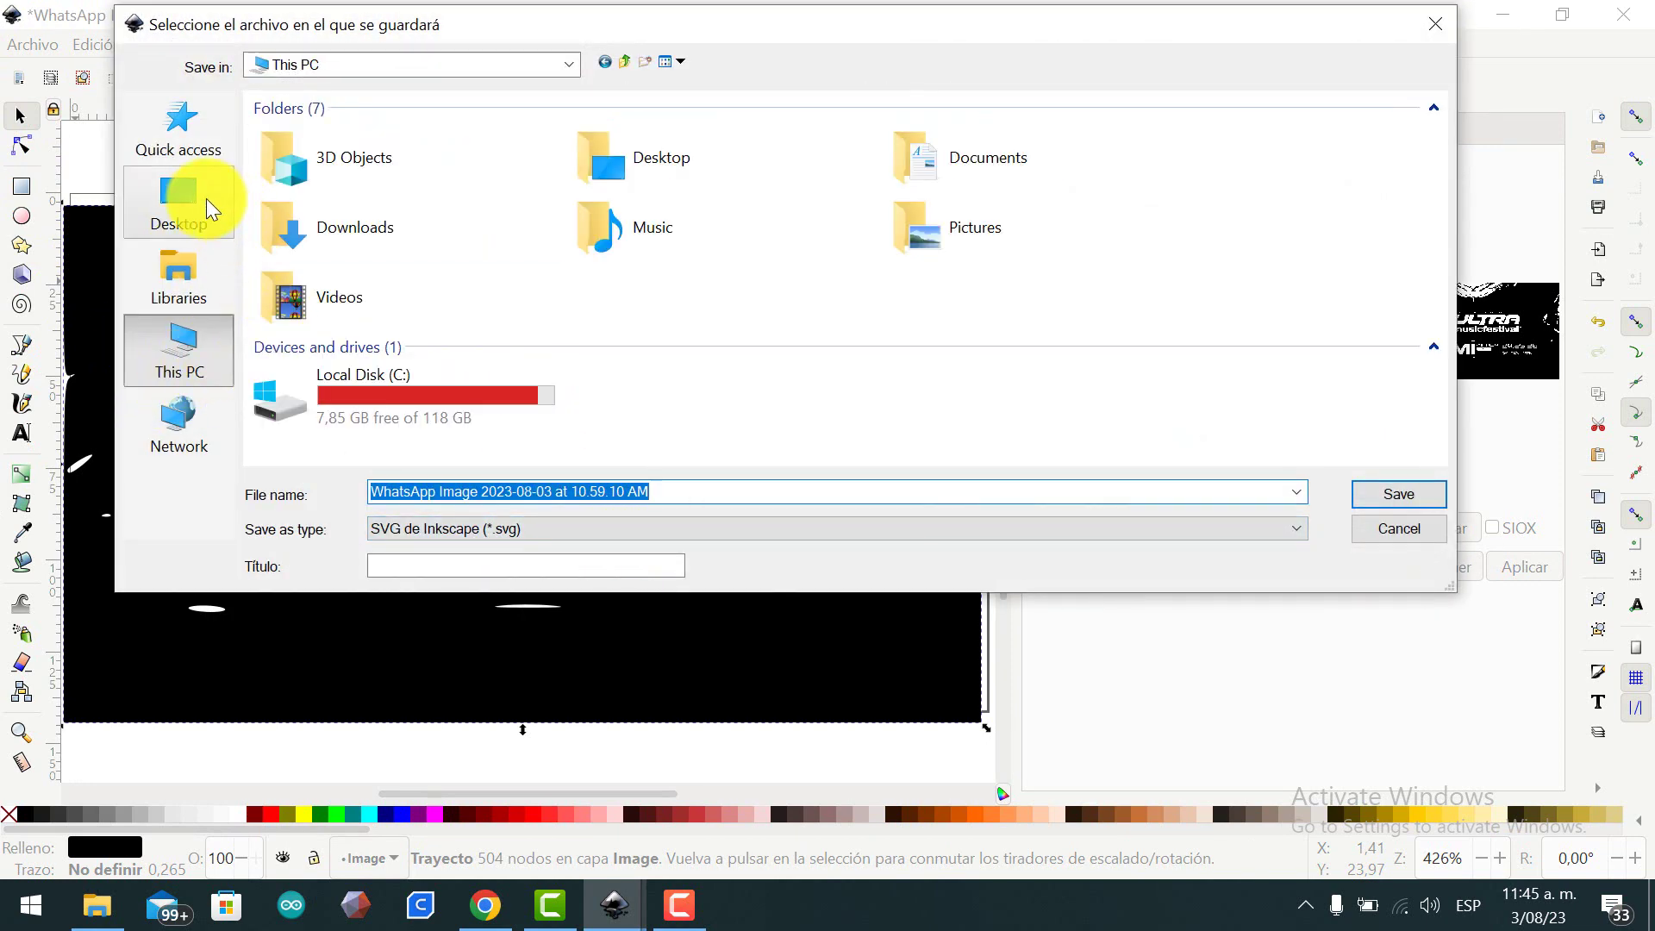
left_click(181, 203)
double_click(302, 377)
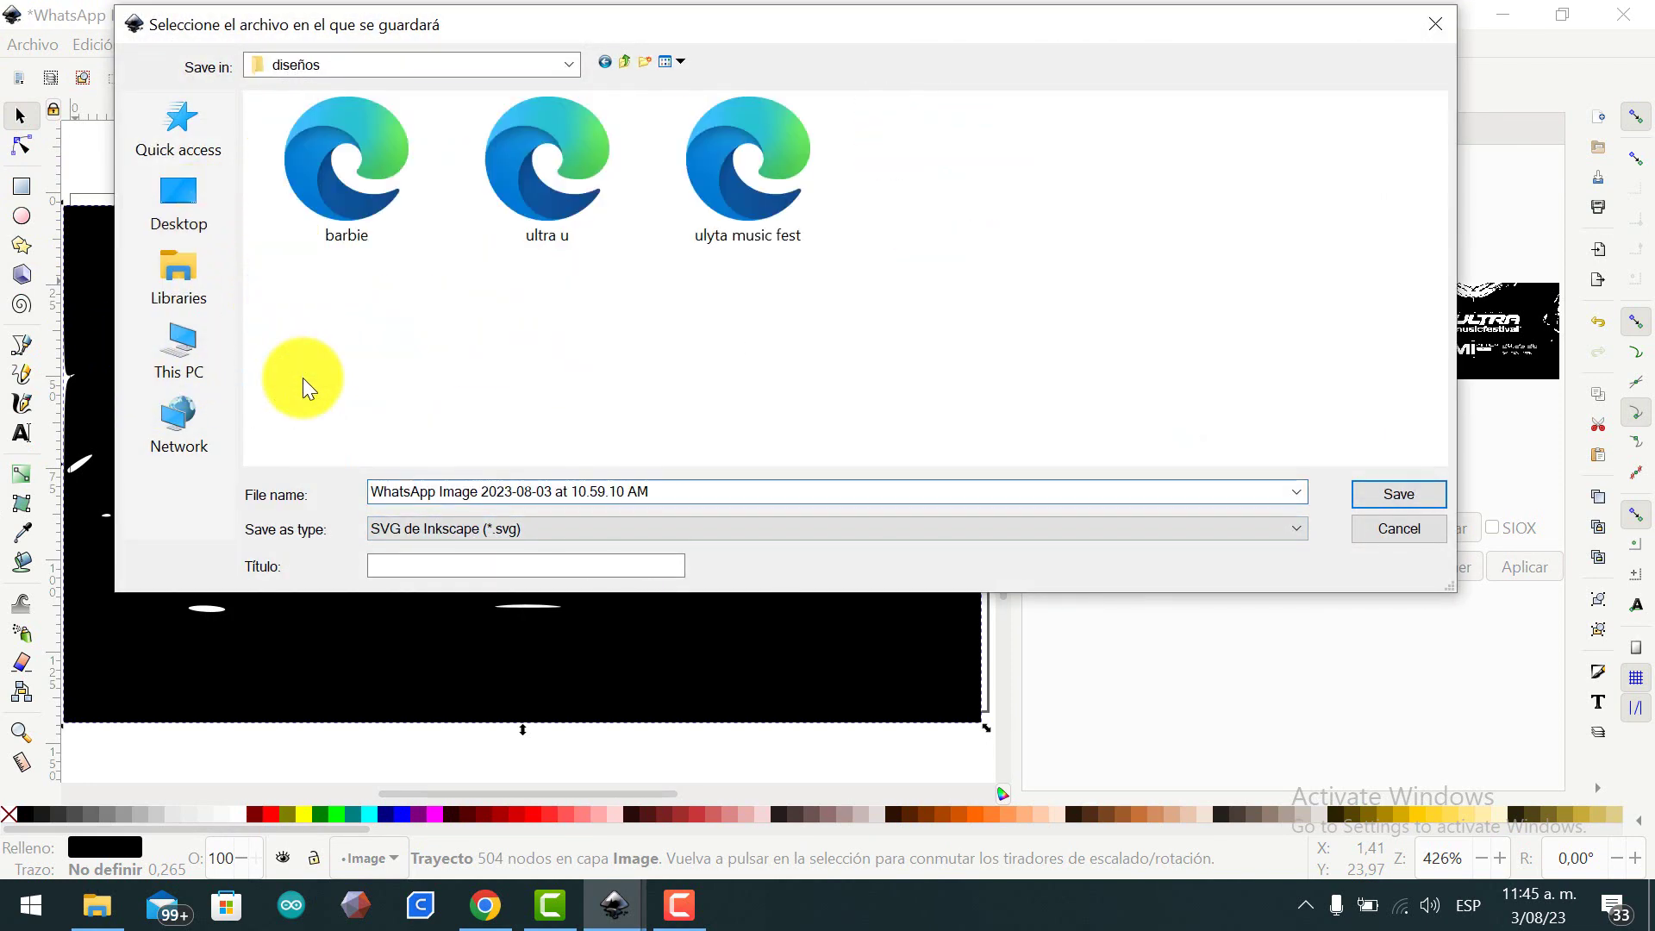
triple_click(628, 492)
type("u")
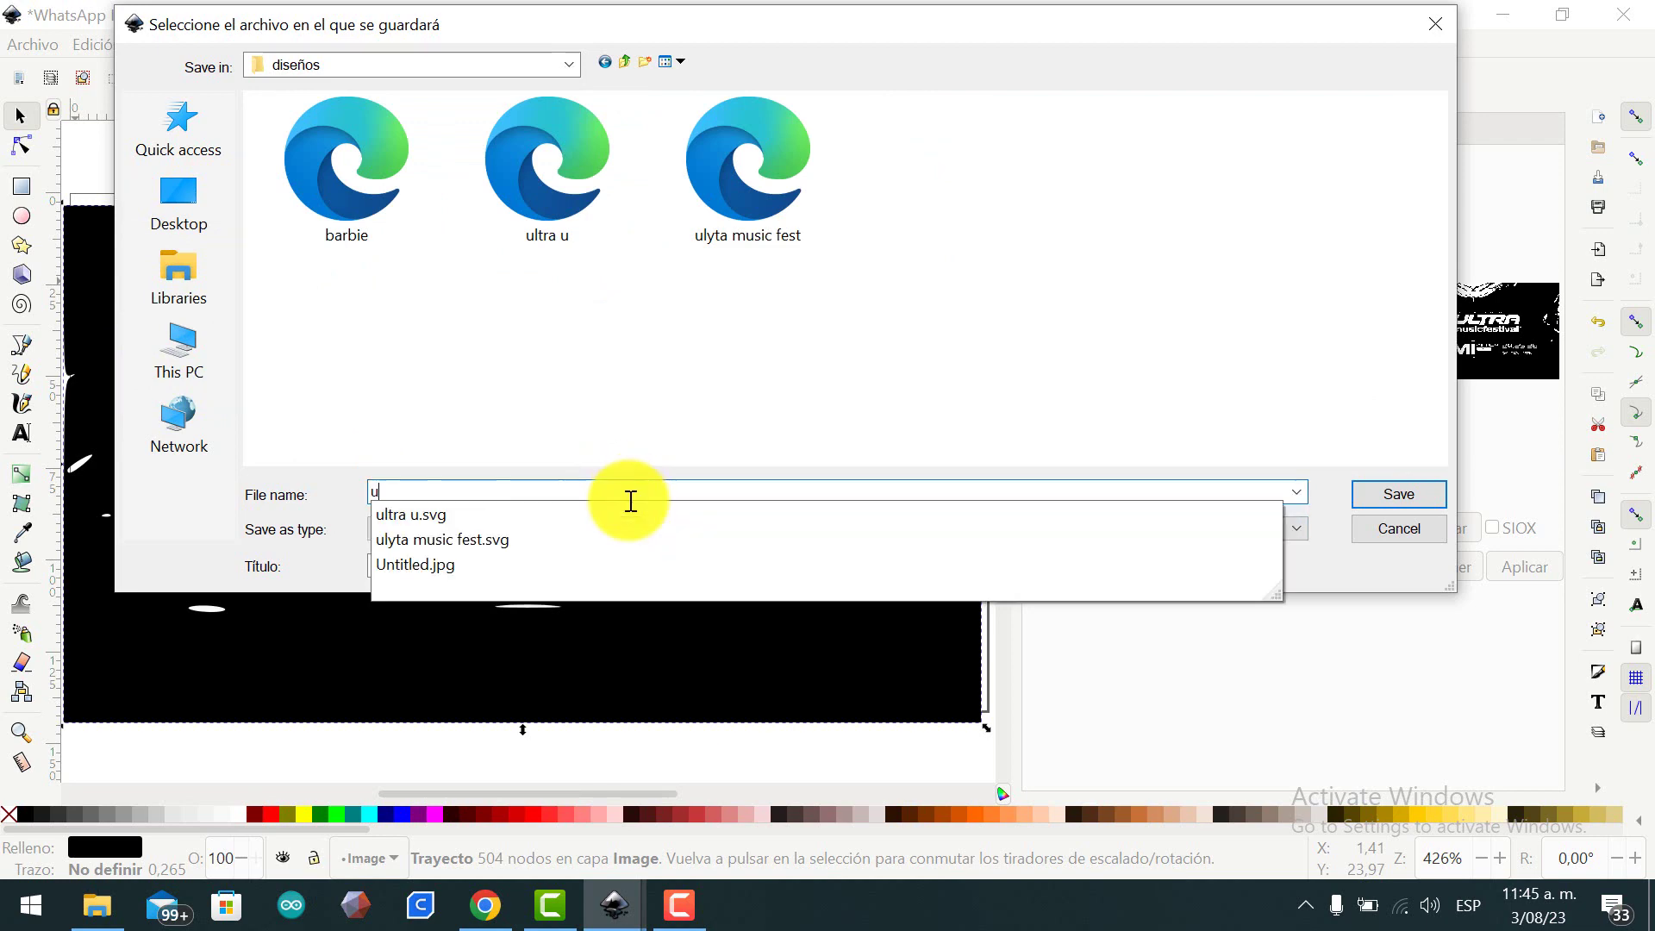
type("ltra miami")
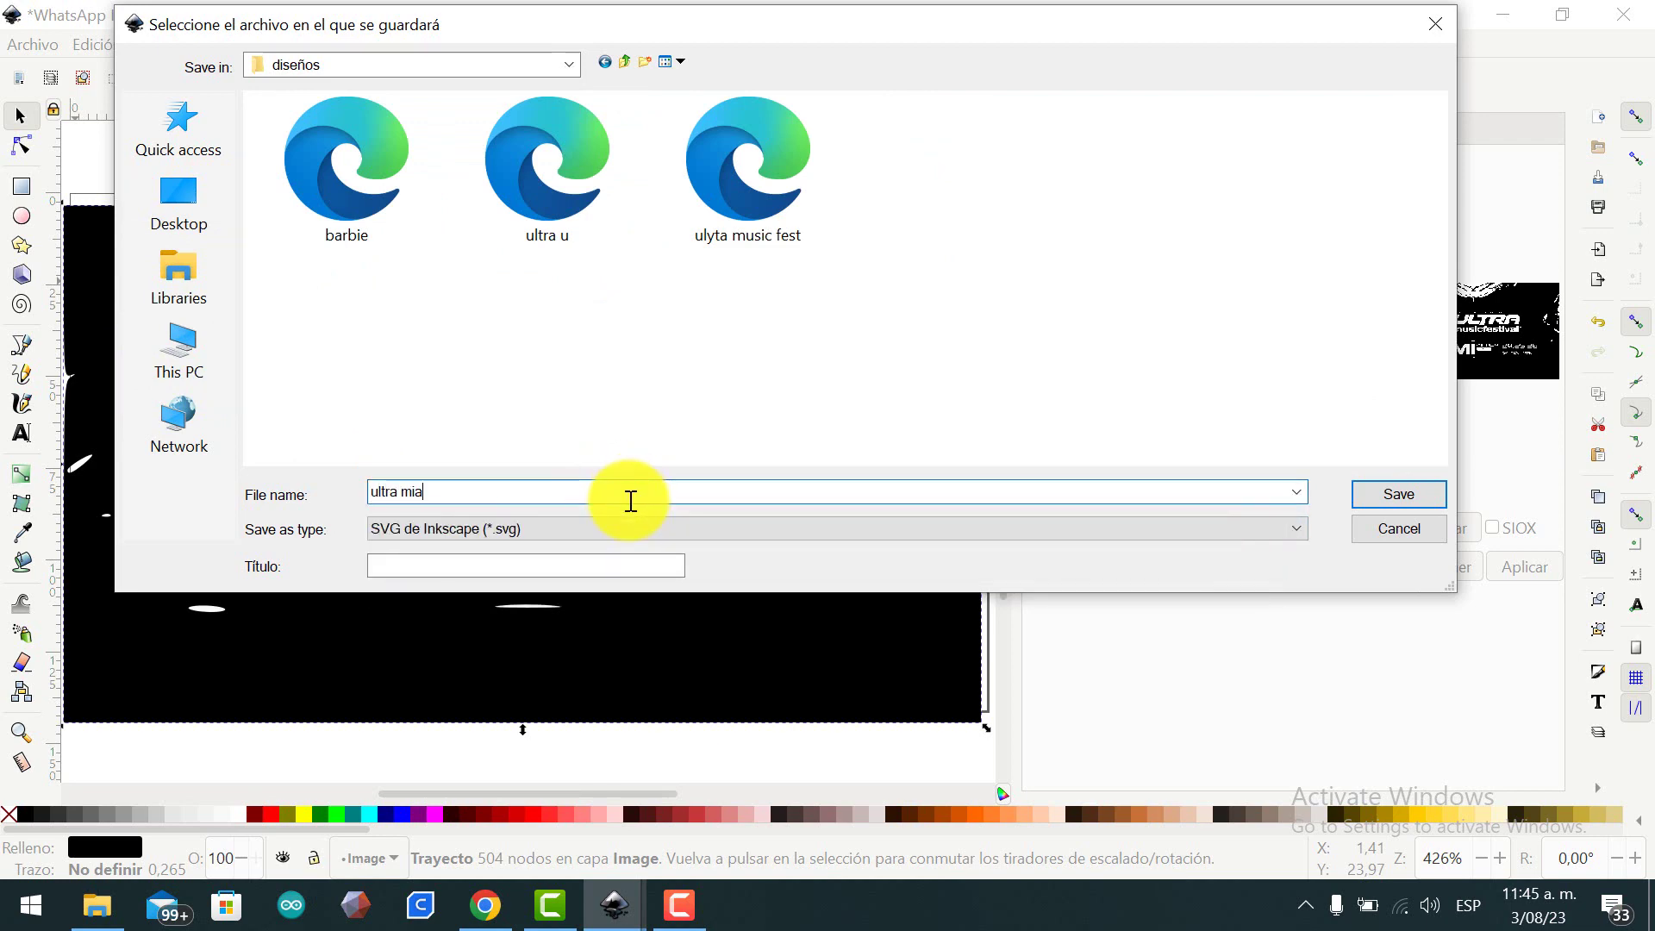
left_click(1400, 496)
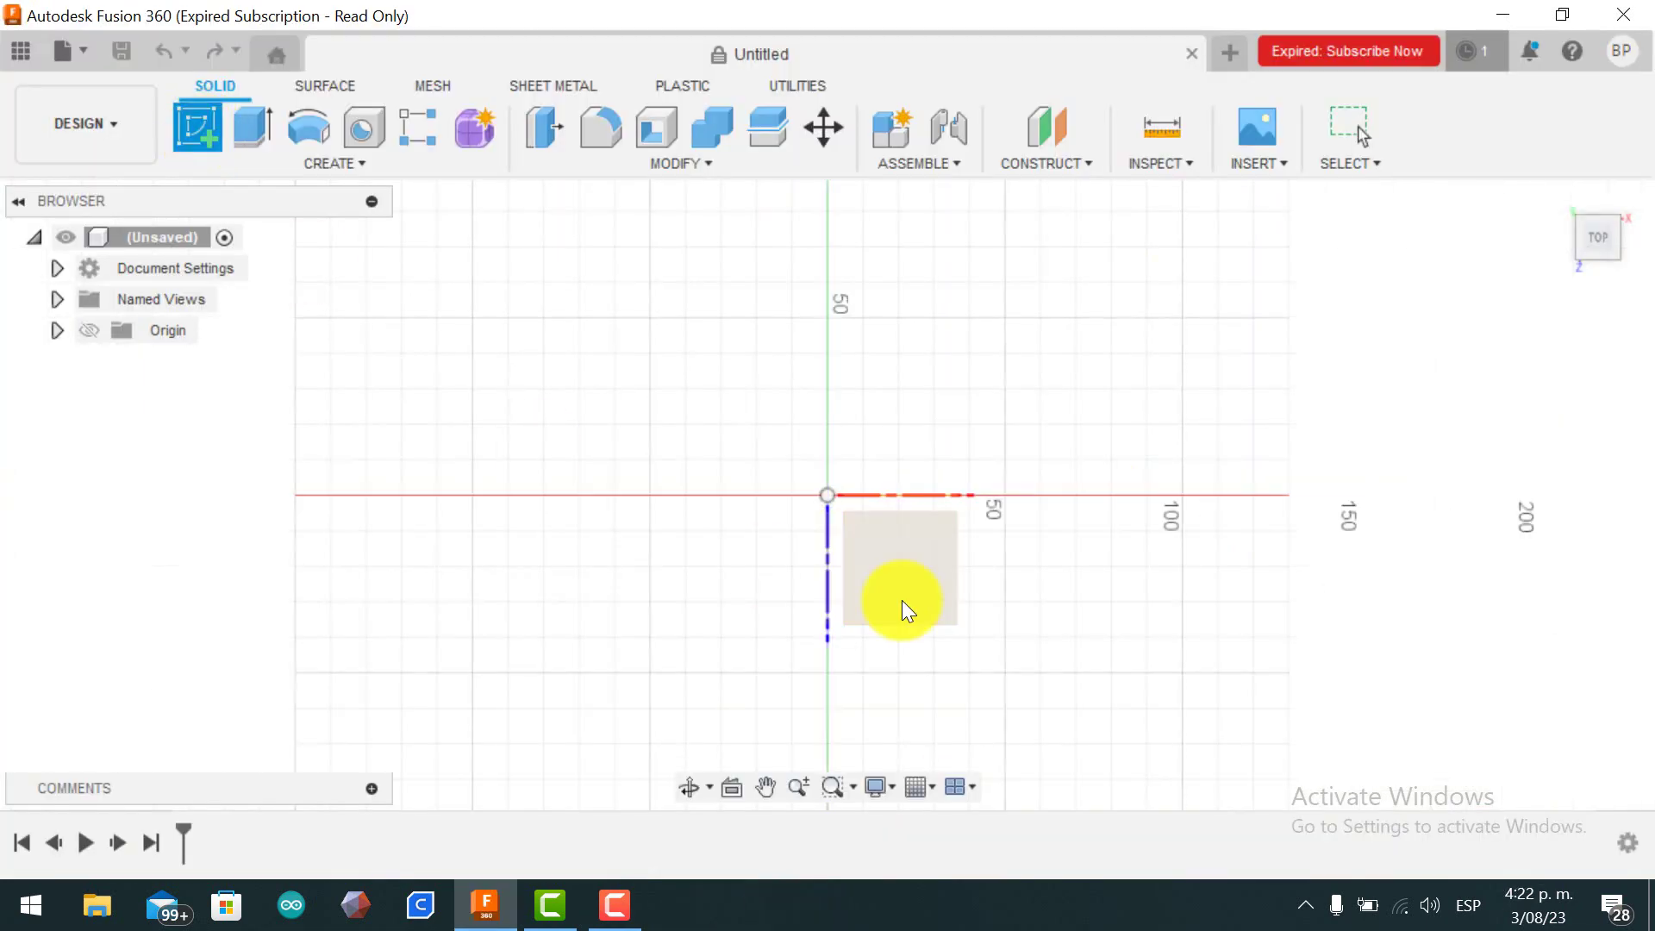
In Fusion 360, start a sketch on the horizontal plane and draw a 65 mm horizontal line above the origin.
left_click(901, 583)
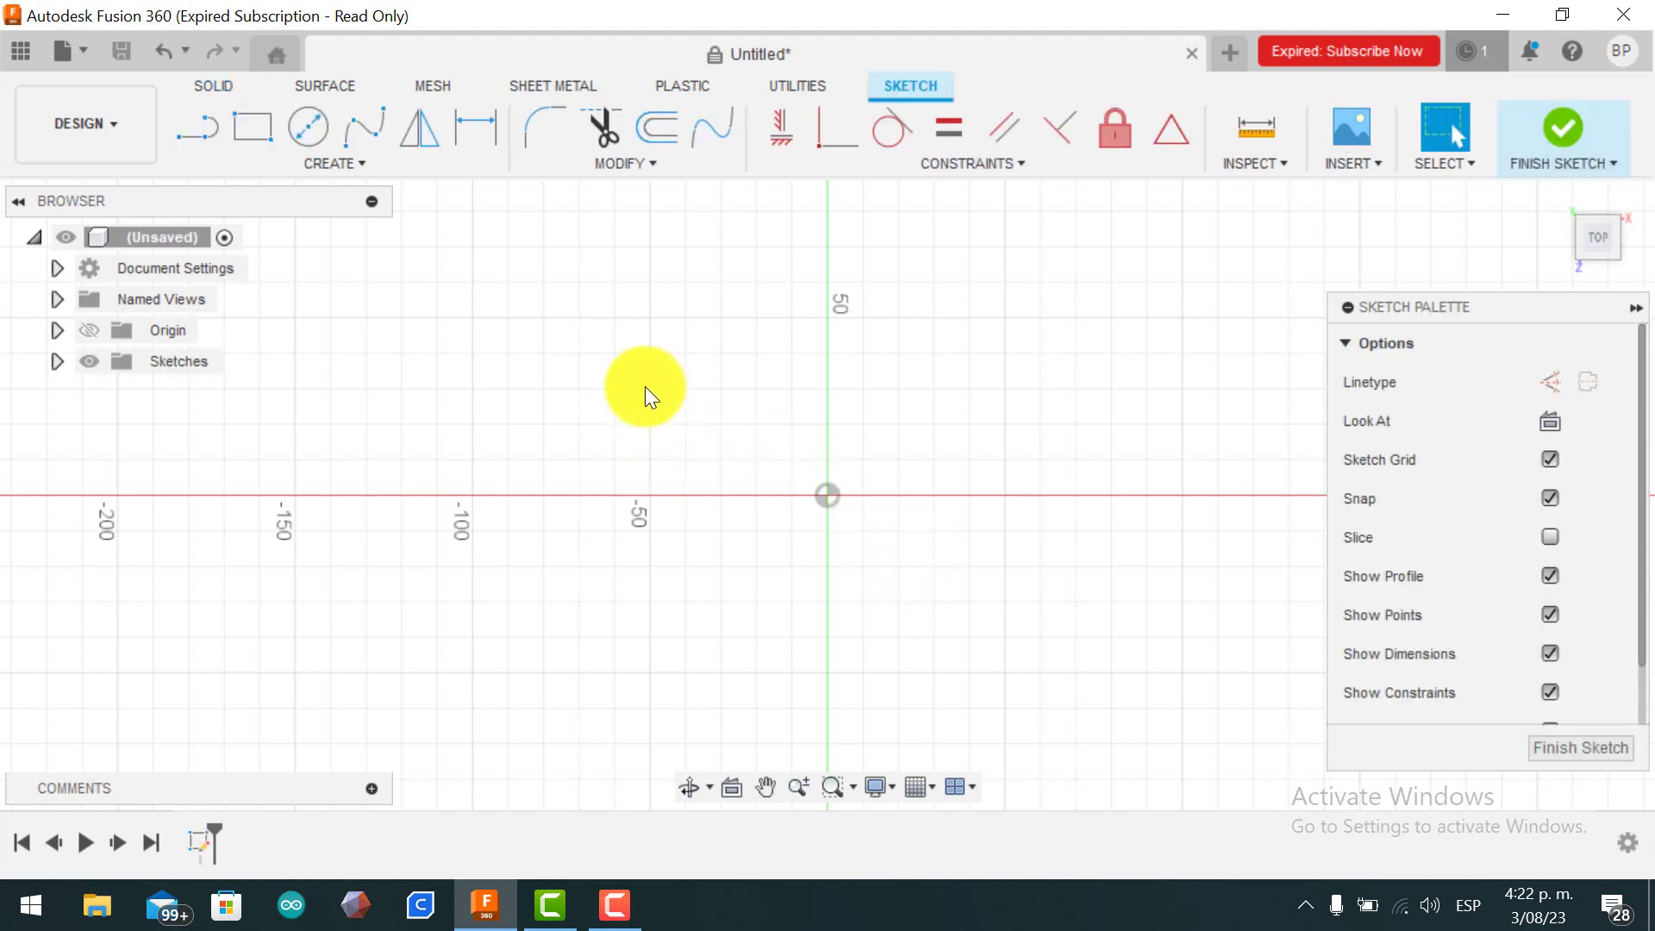
left_click(205, 125)
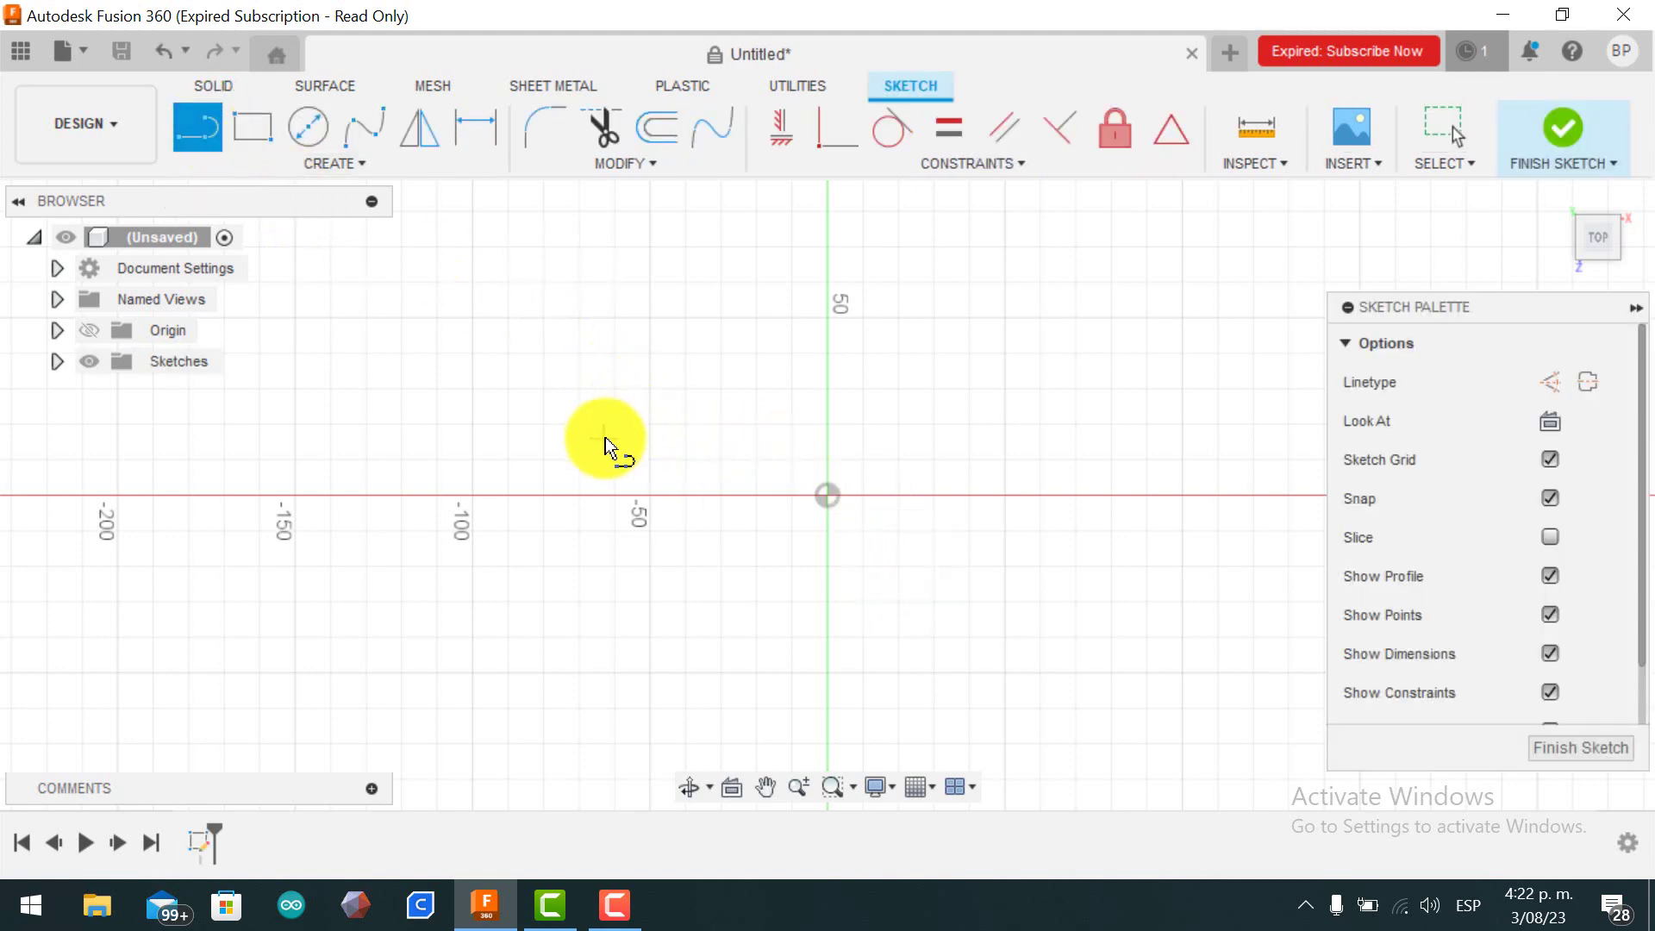
left_click(613, 423)
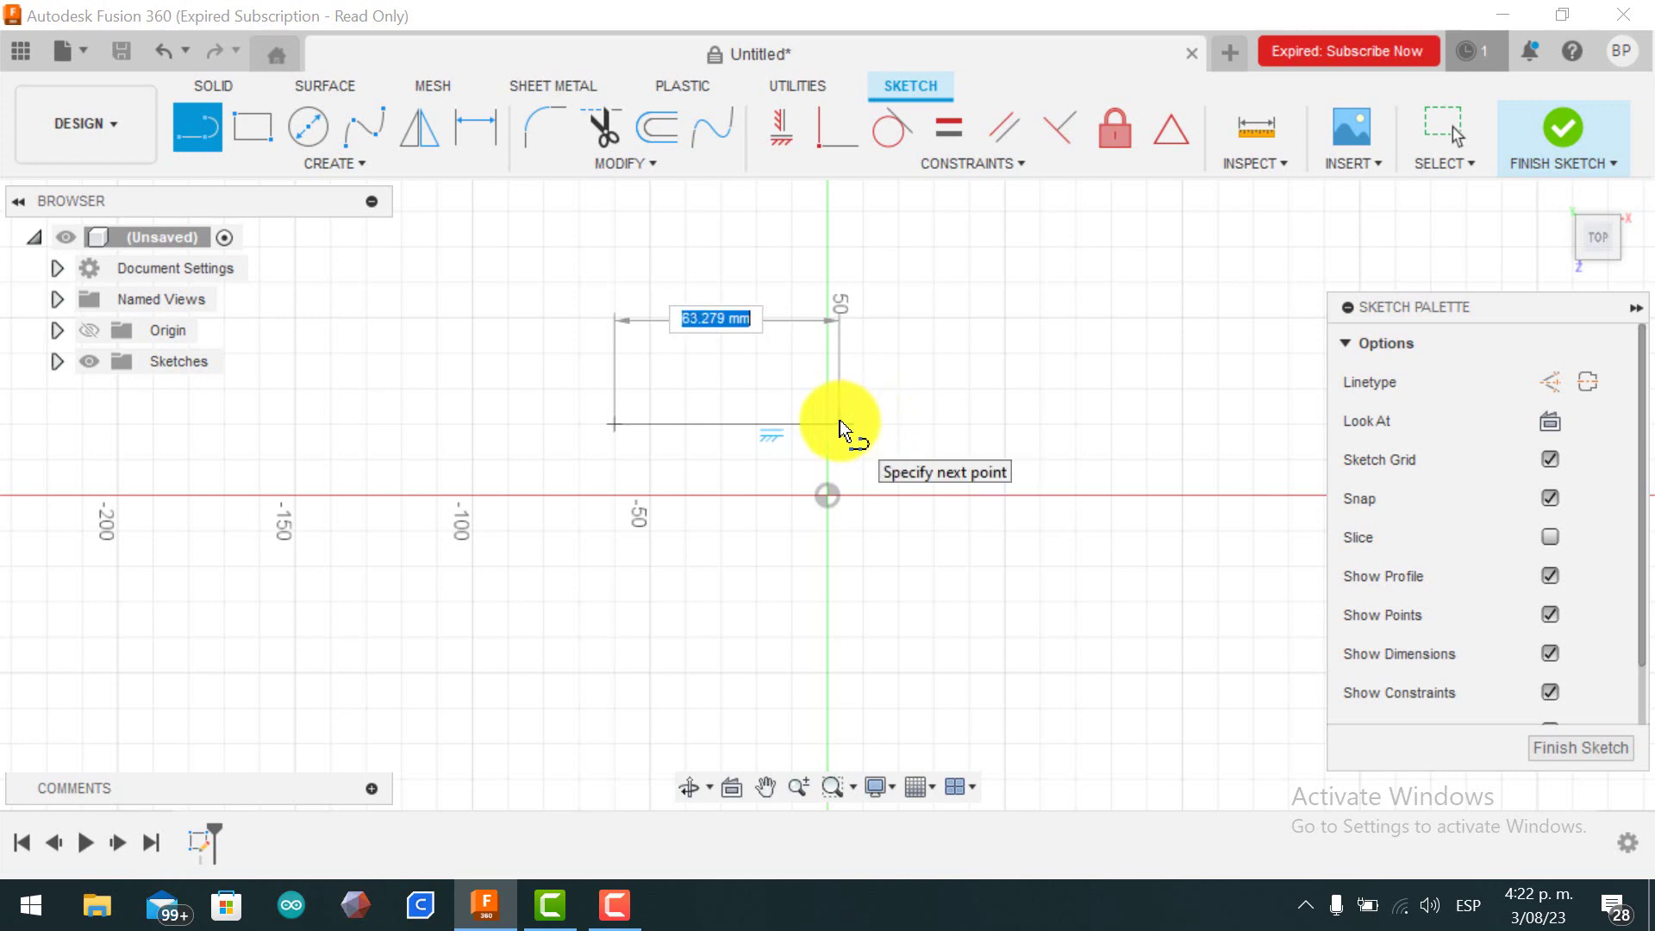
type("6")
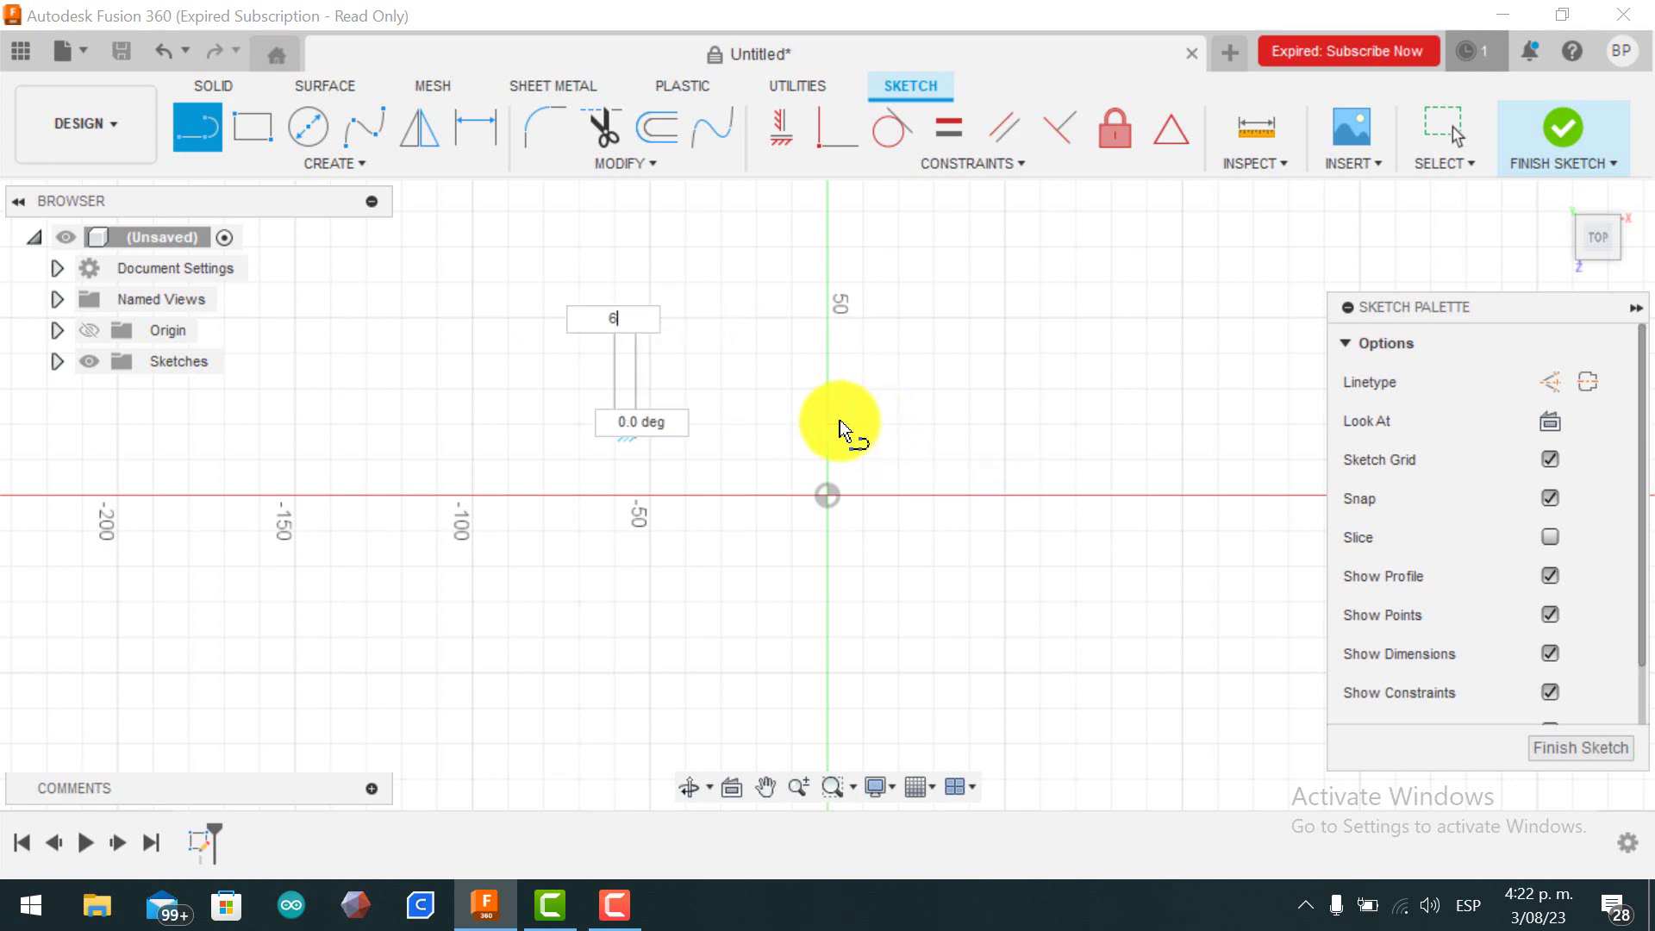
type("5")
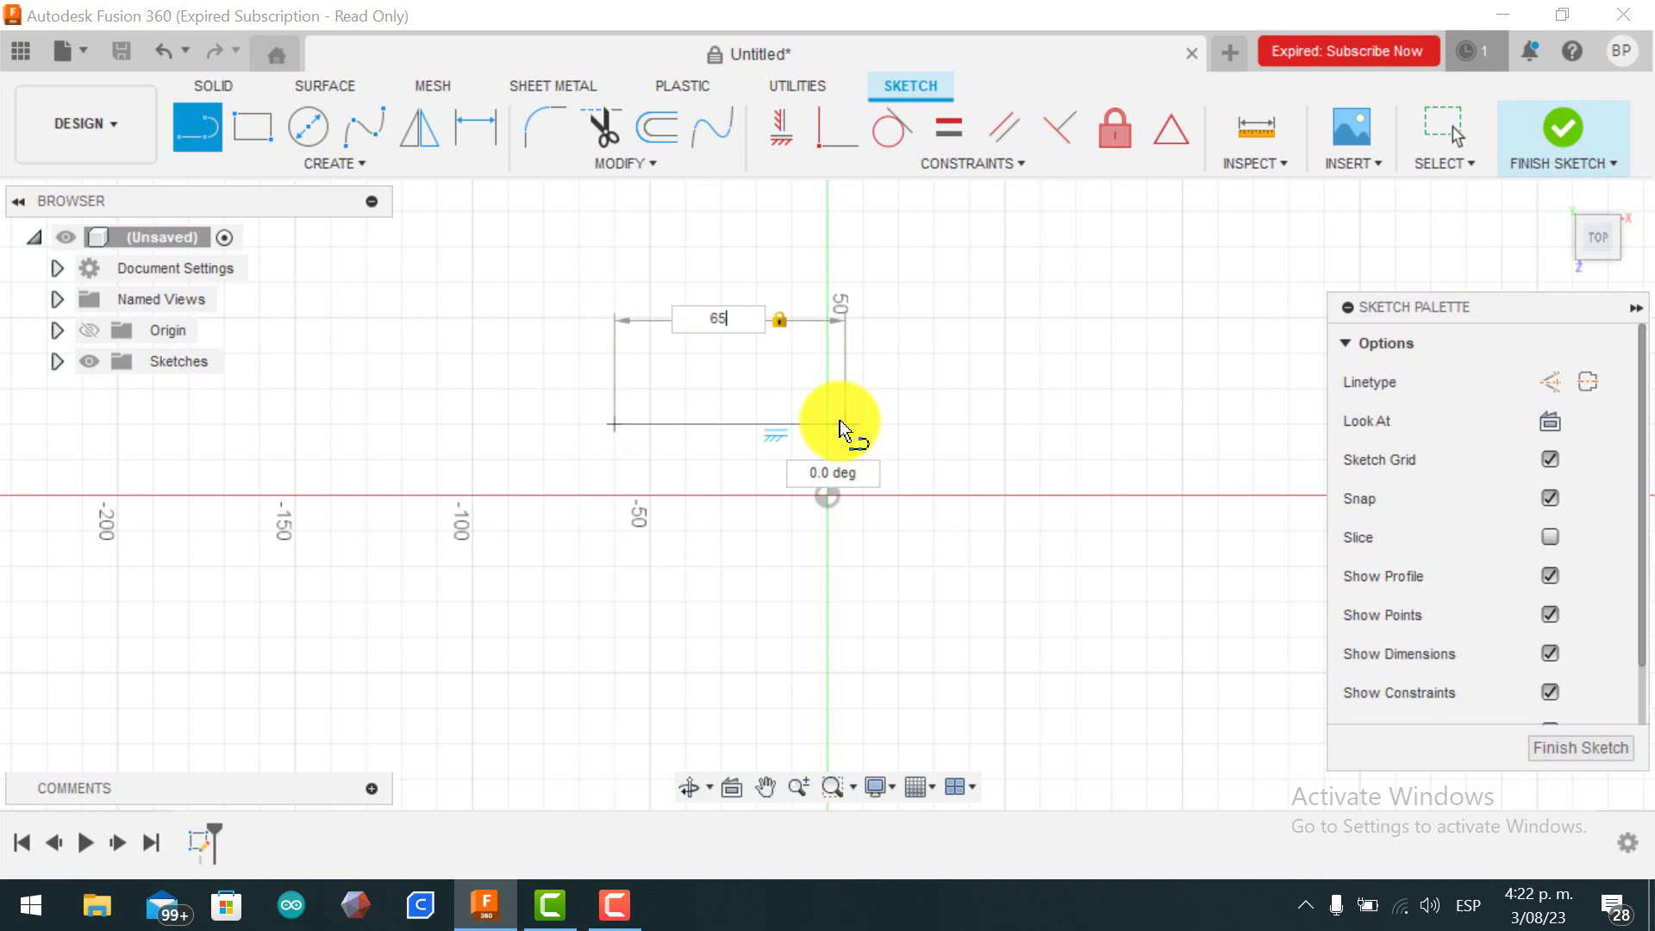
key("Return")
key("Escape")
scroll(876, 410, "up", 4)
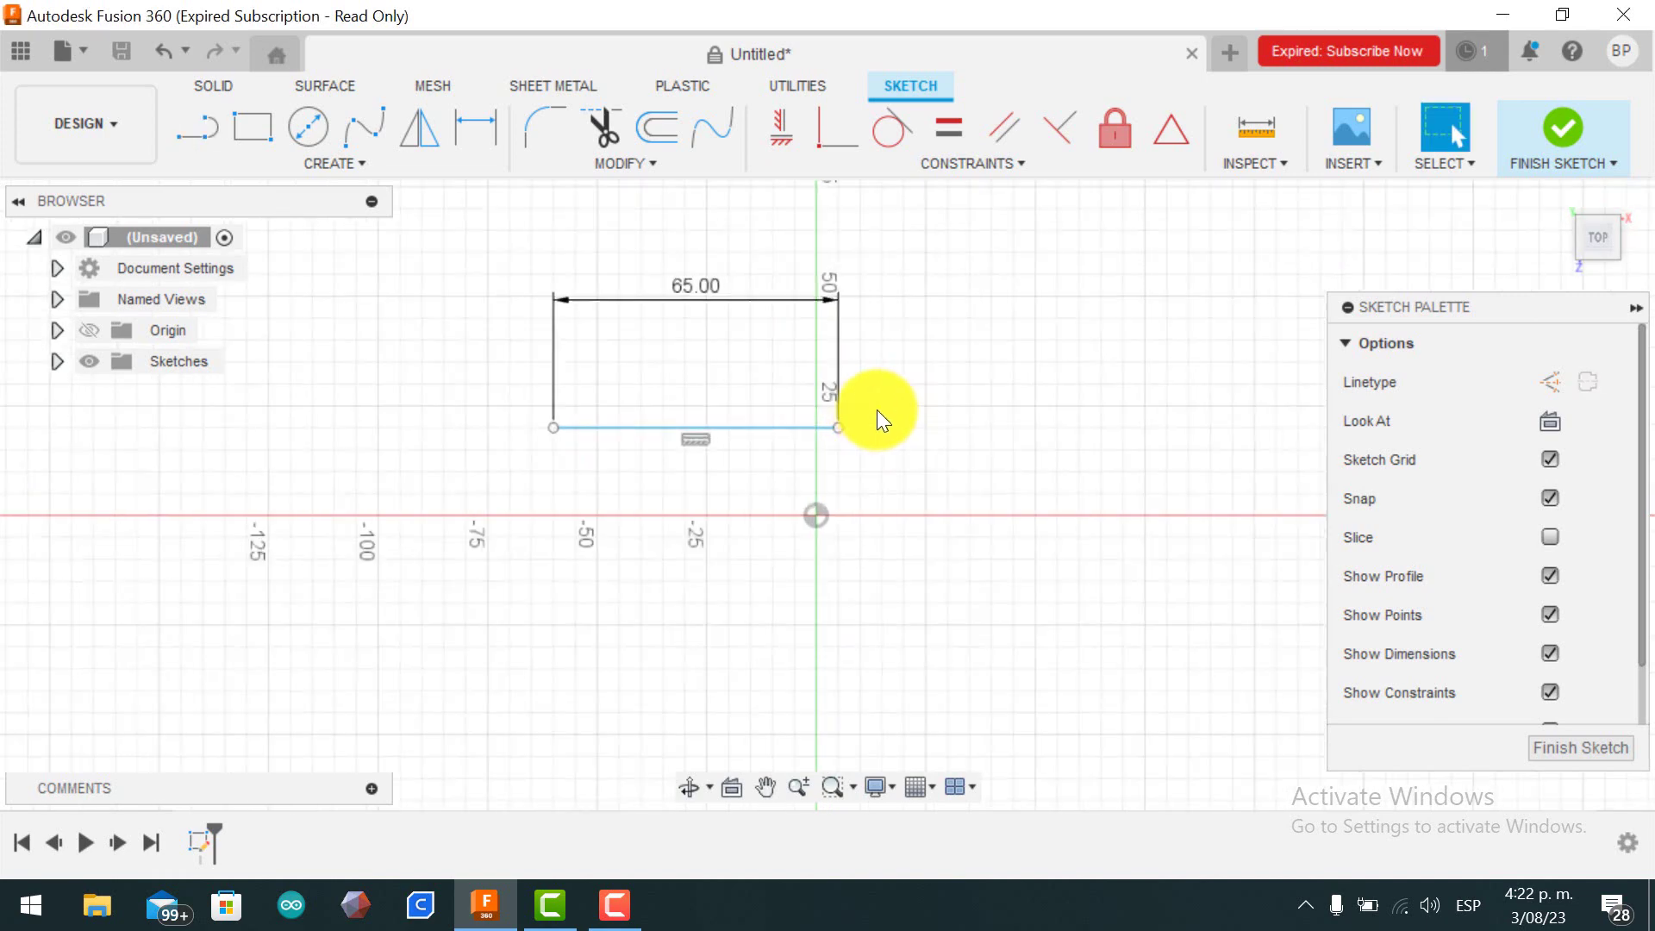
middle_click_drag(868, 414, 927, 516)
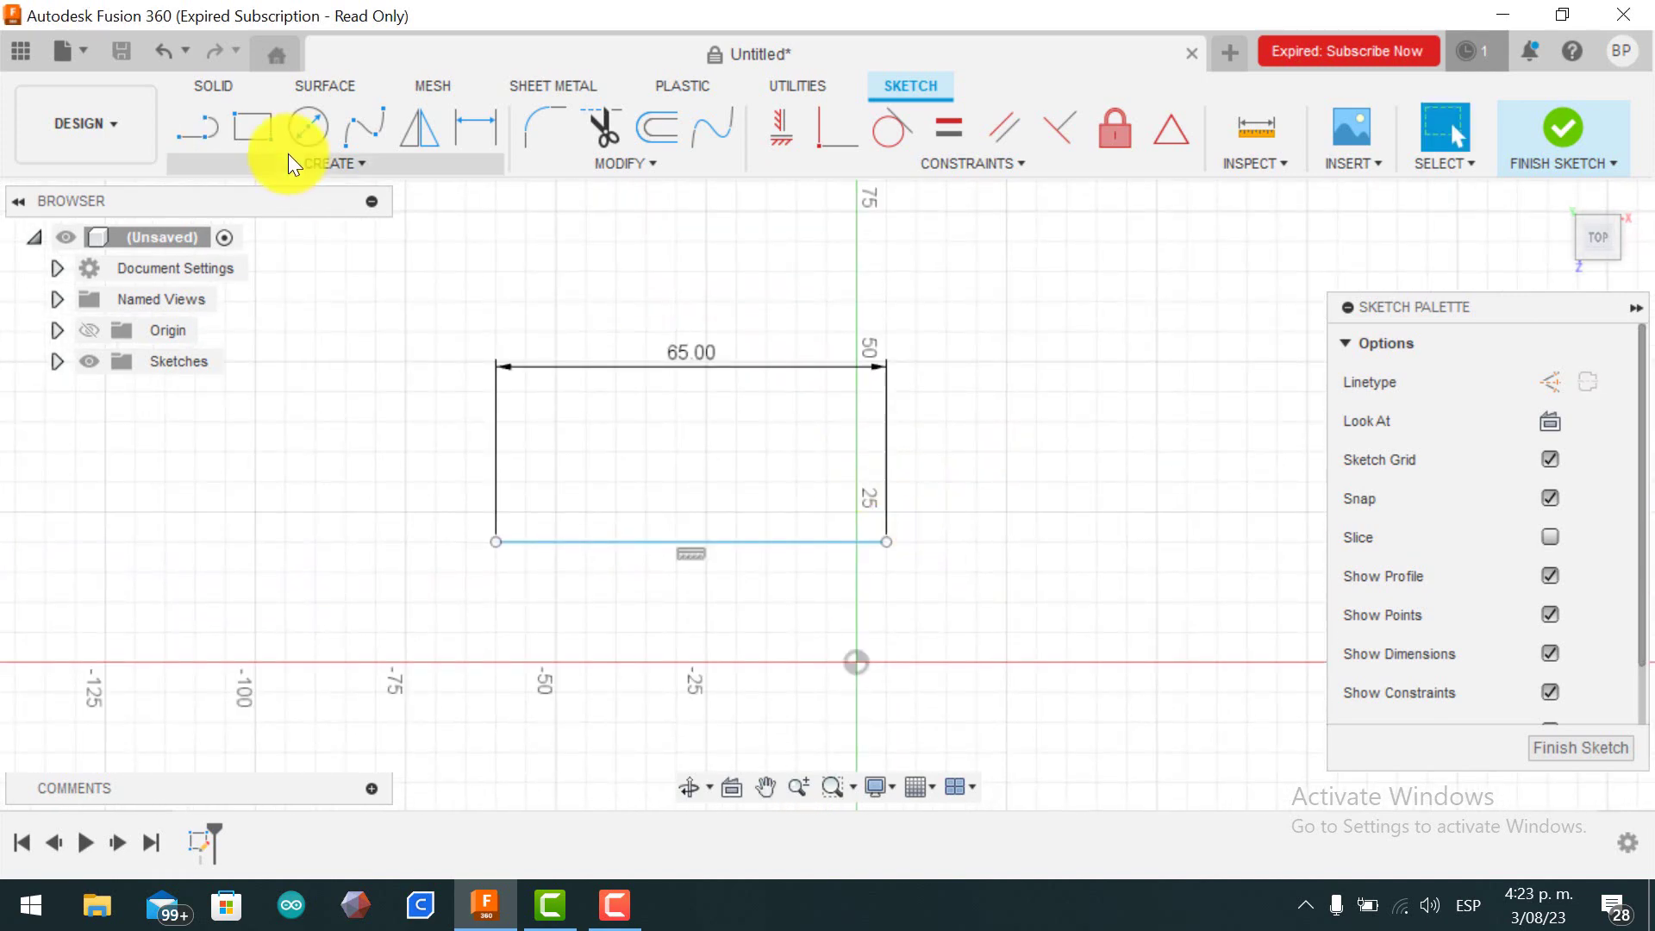
Sketch a circle centred on the line's midpoint, slightly wider than the 65 mm line, and finish the sketch.
left_click(316, 135)
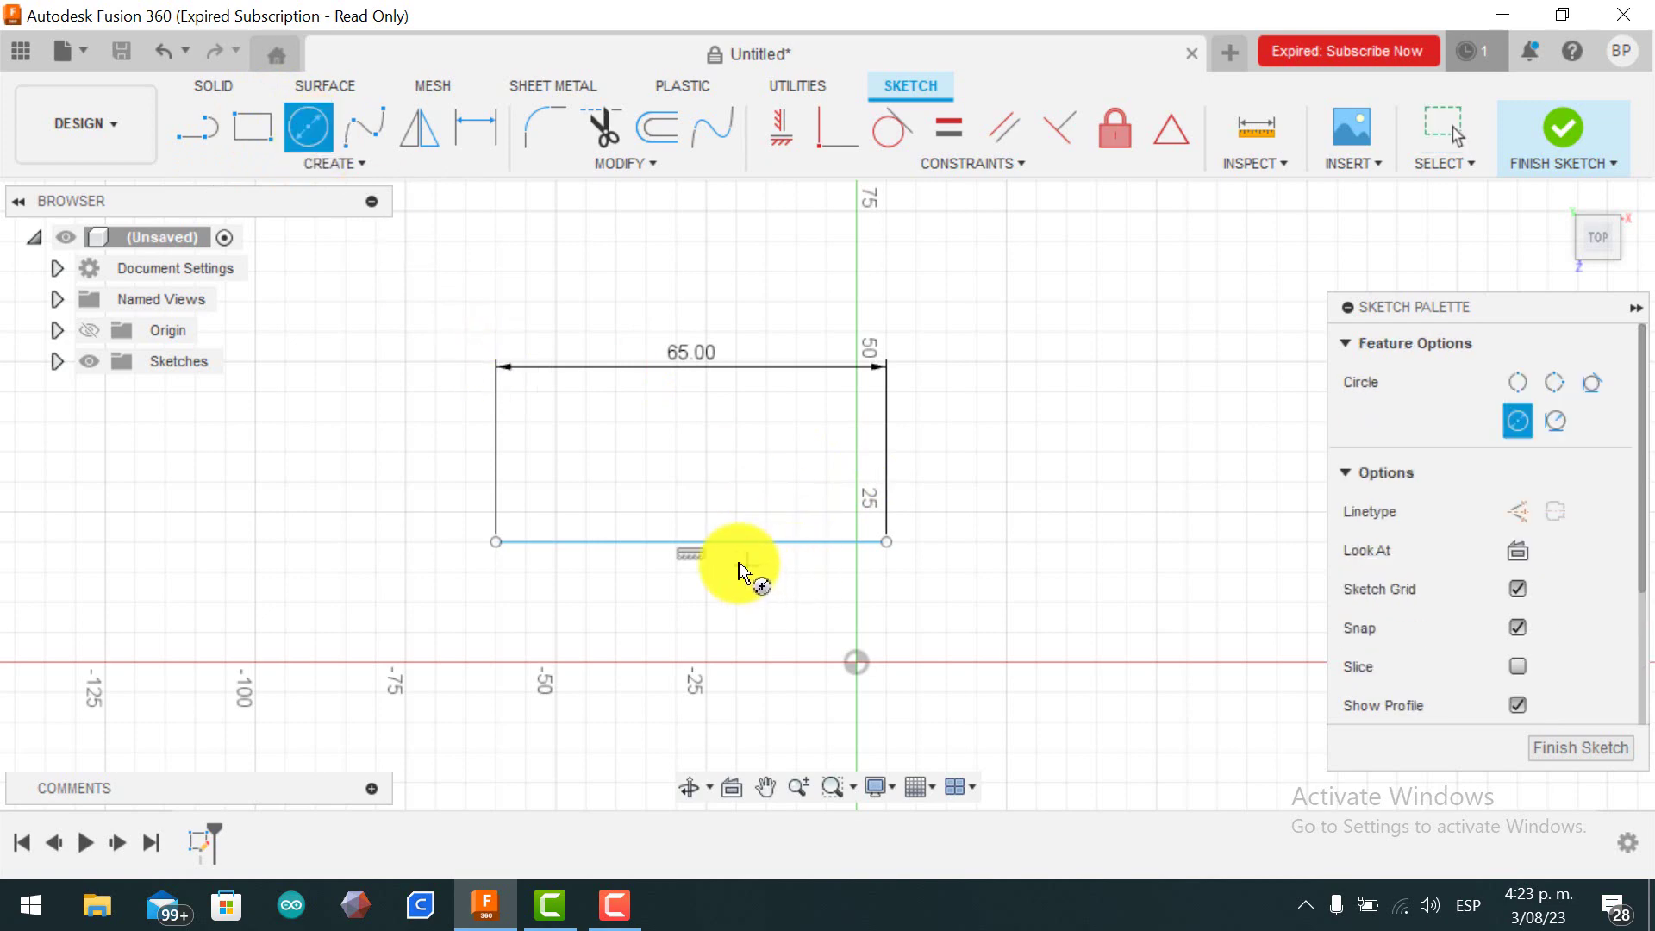
left_click(691, 541)
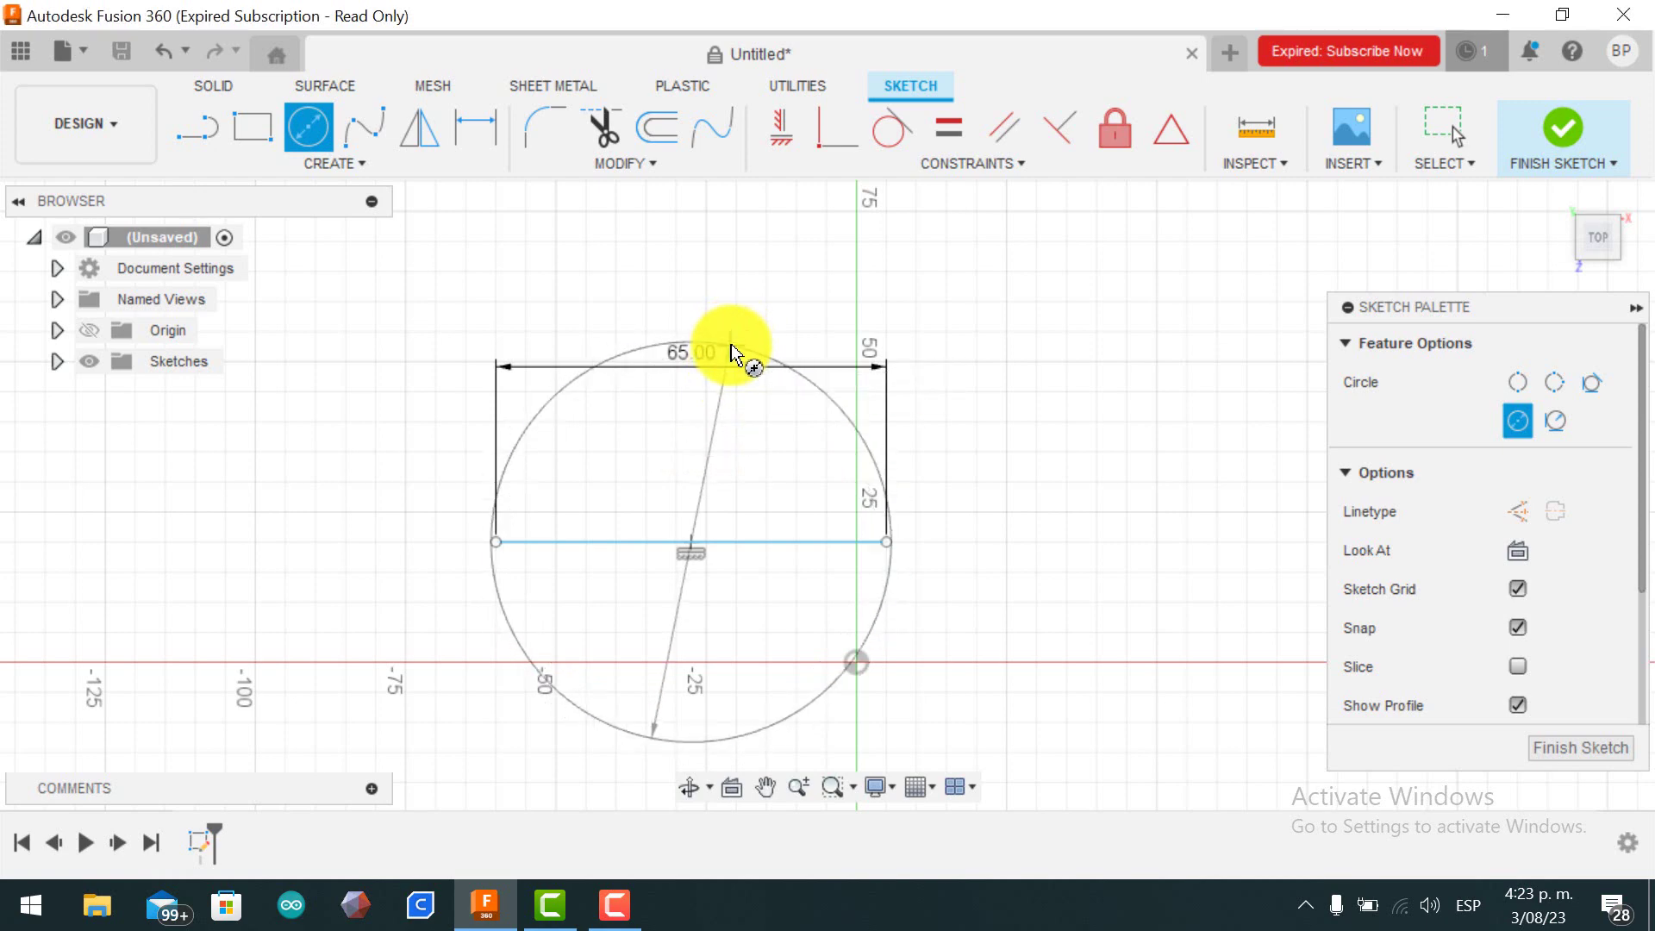
left_click(731, 346)
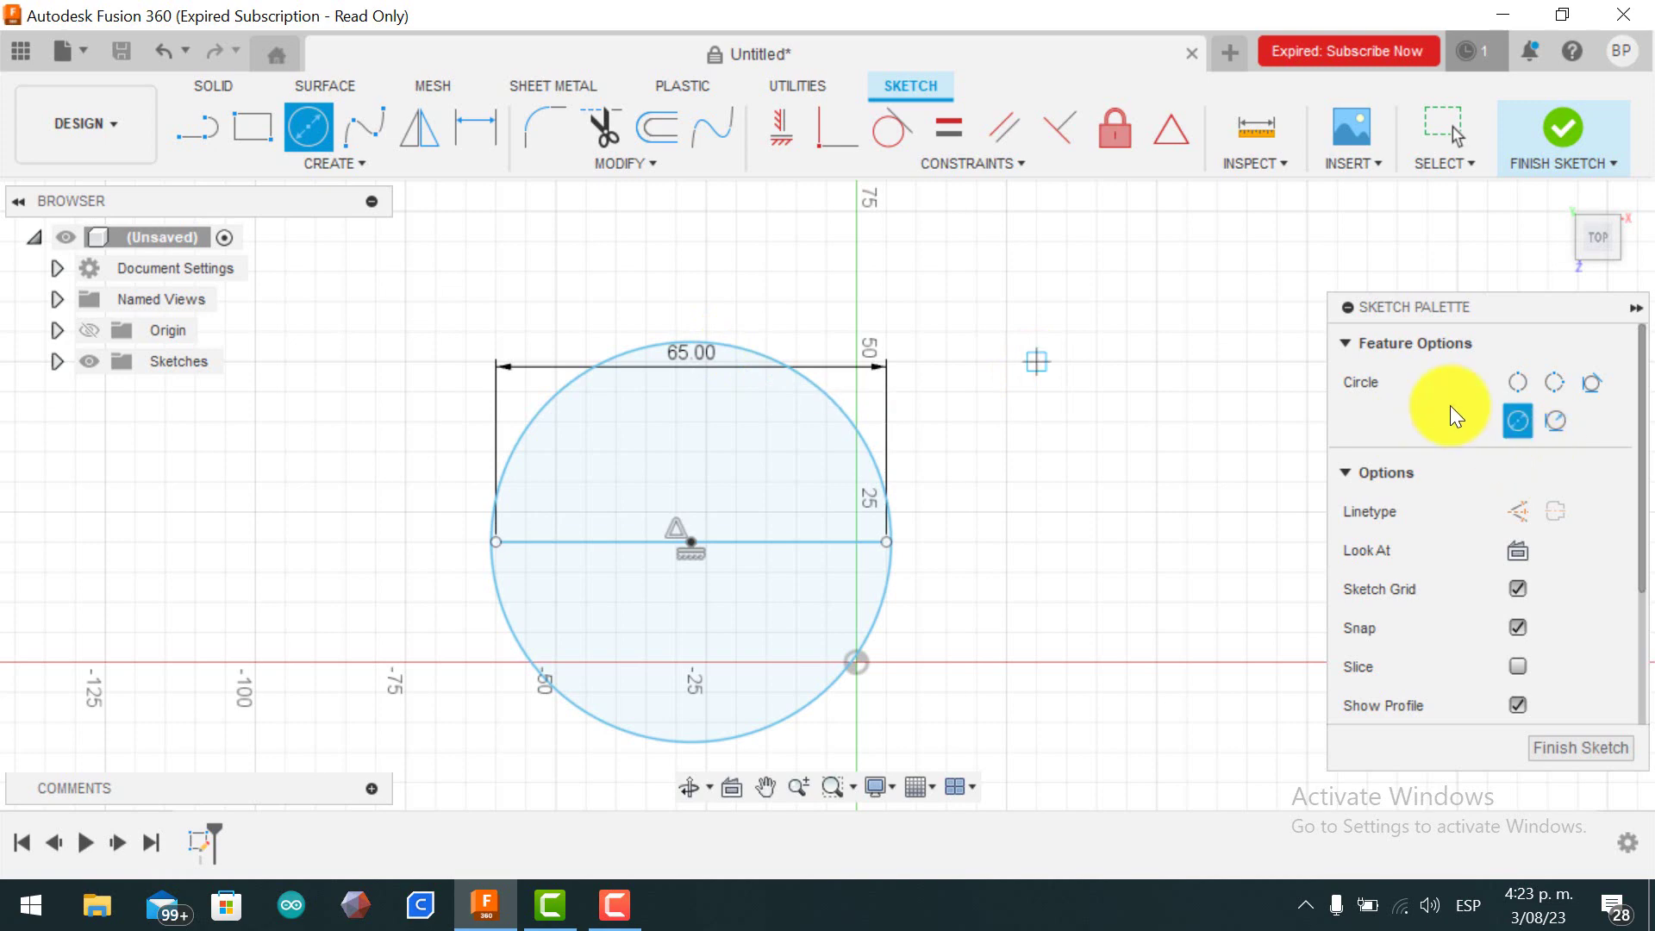
left_click(1569, 748)
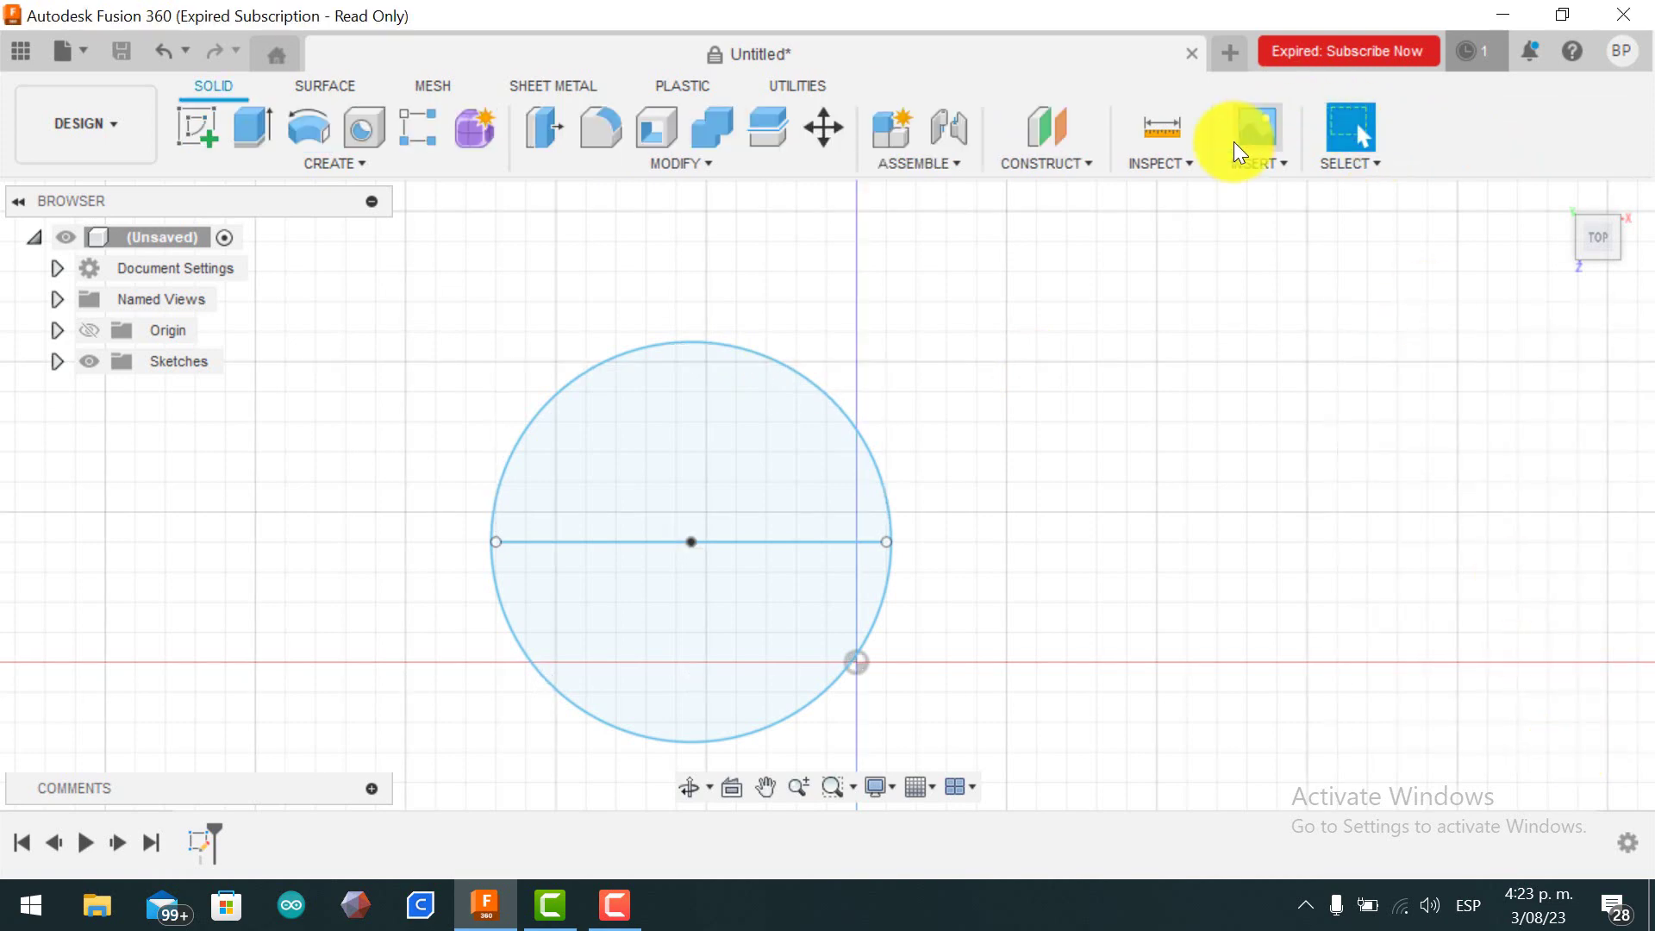
Insert the "ultra miami" SVG from the diseños folder on the Desktop onto the horizontal plane.
left_click(1257, 172)
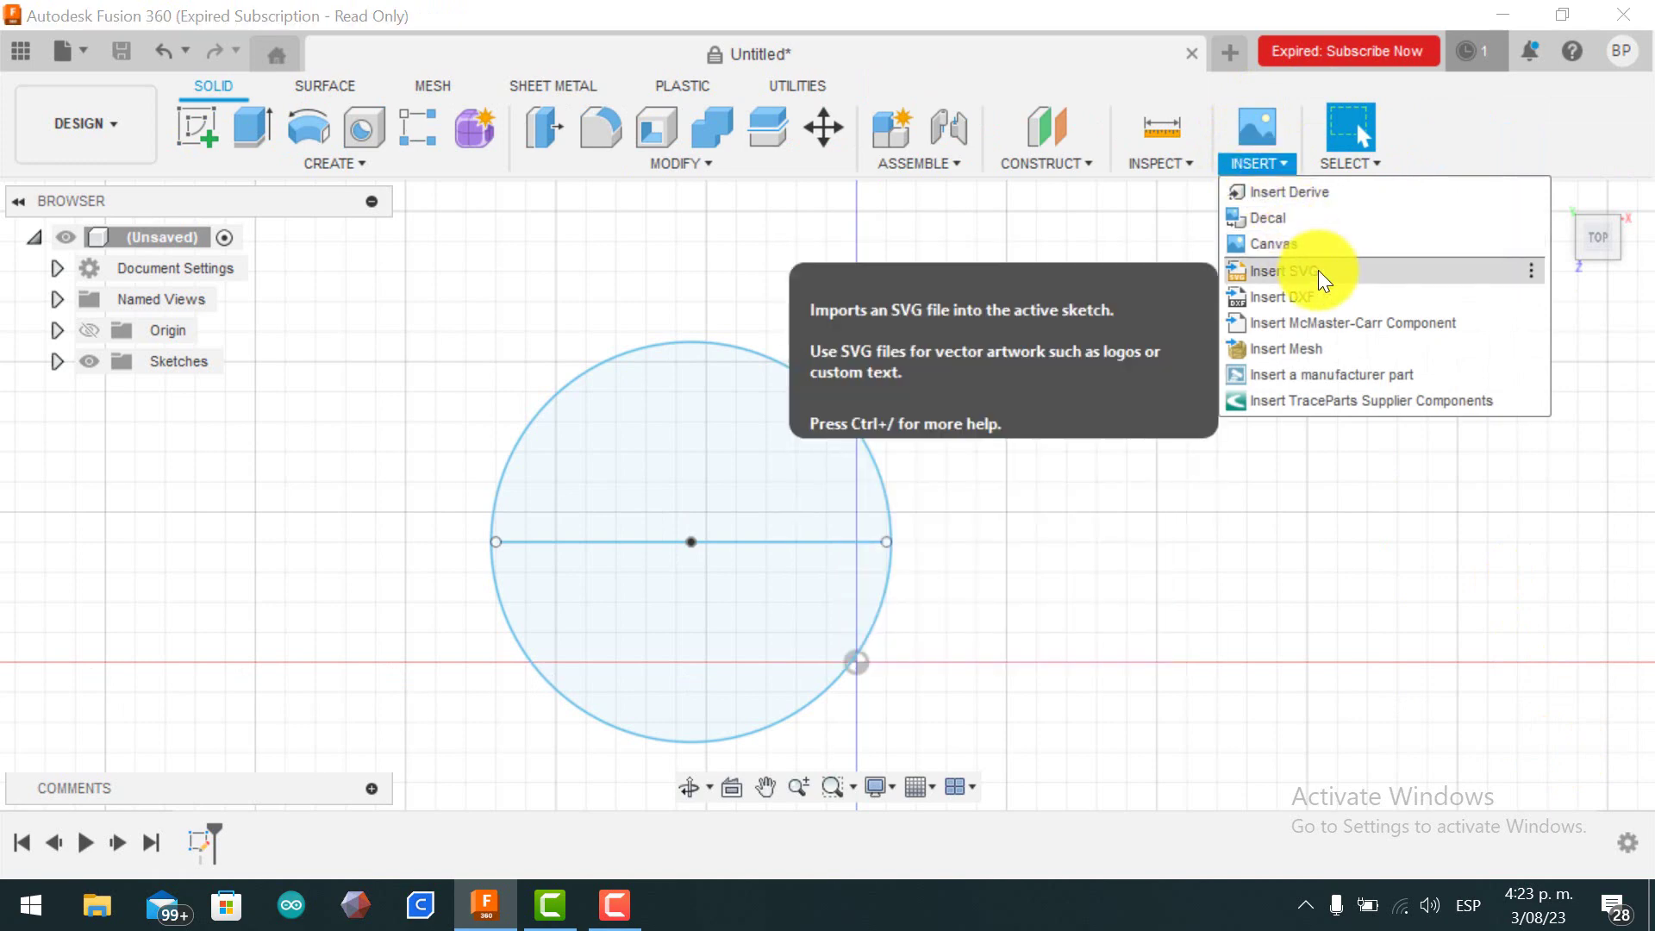
left_click(1317, 270)
left_click(558, 700)
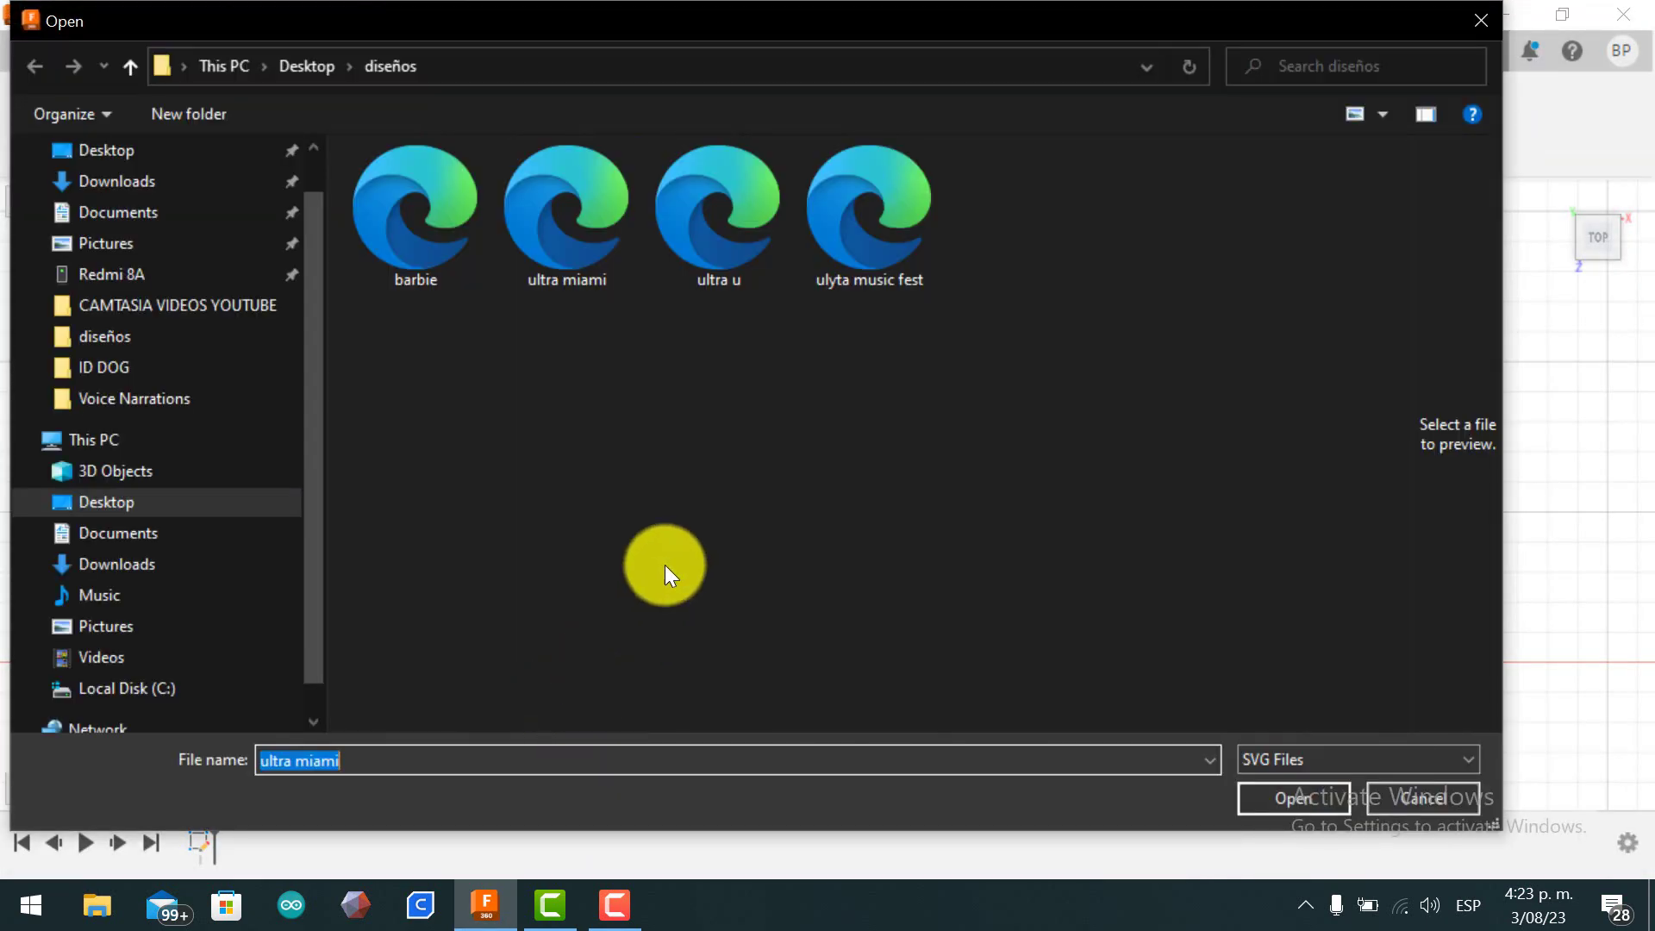
left_click(568, 220)
left_click(1293, 799)
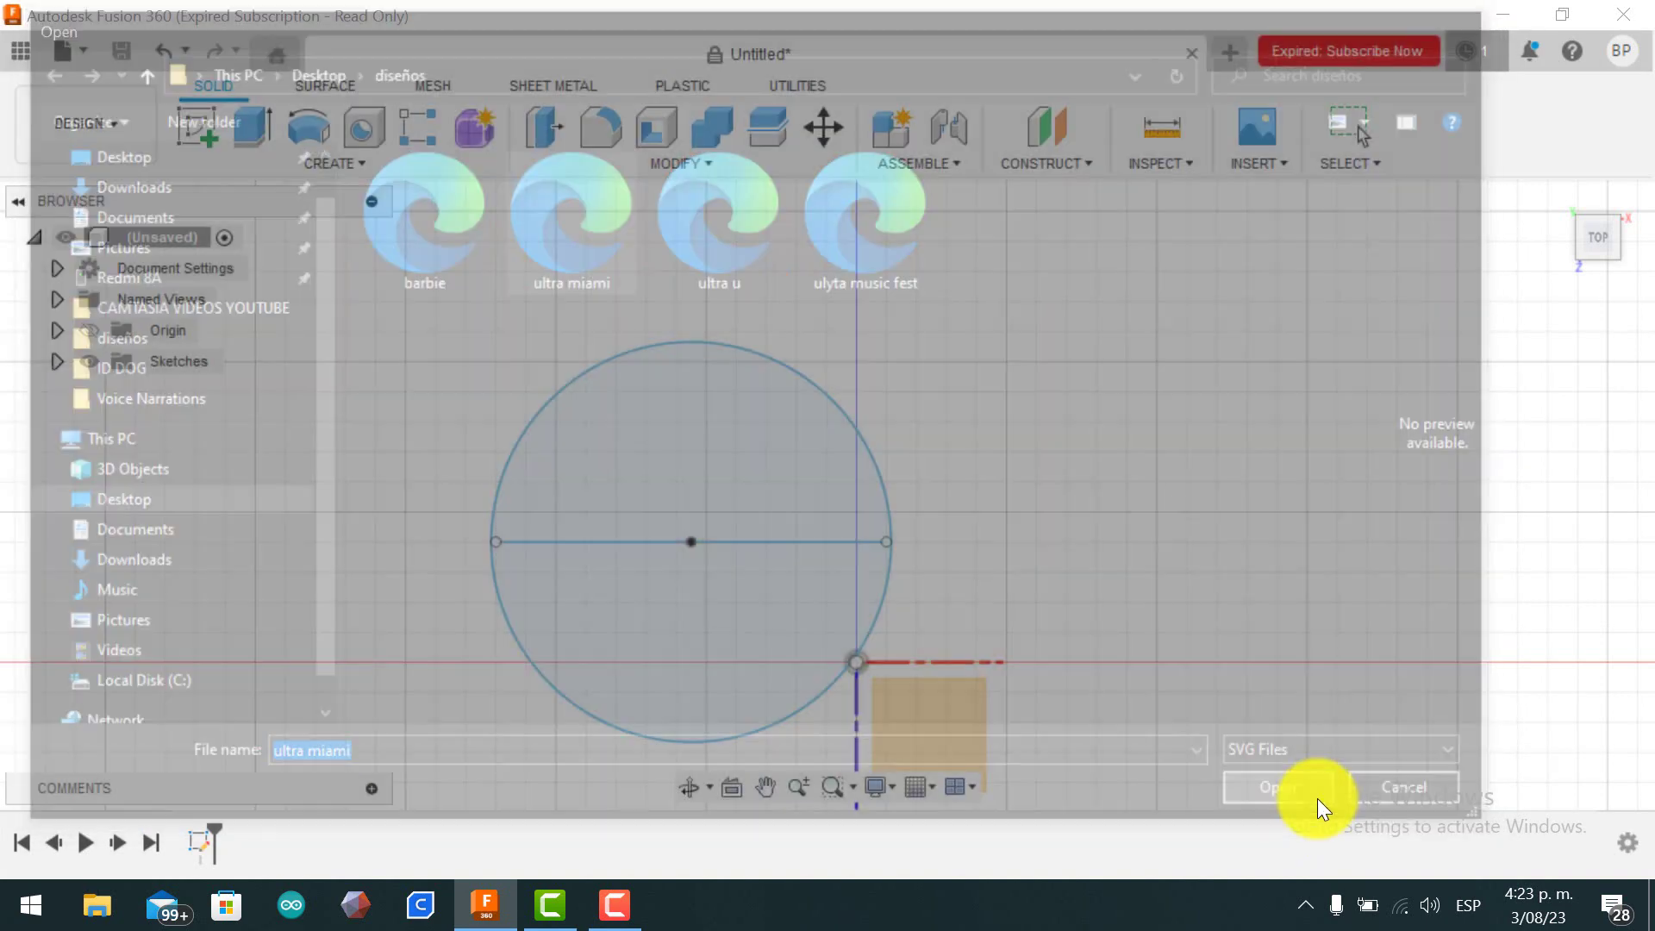
left_click(971, 731)
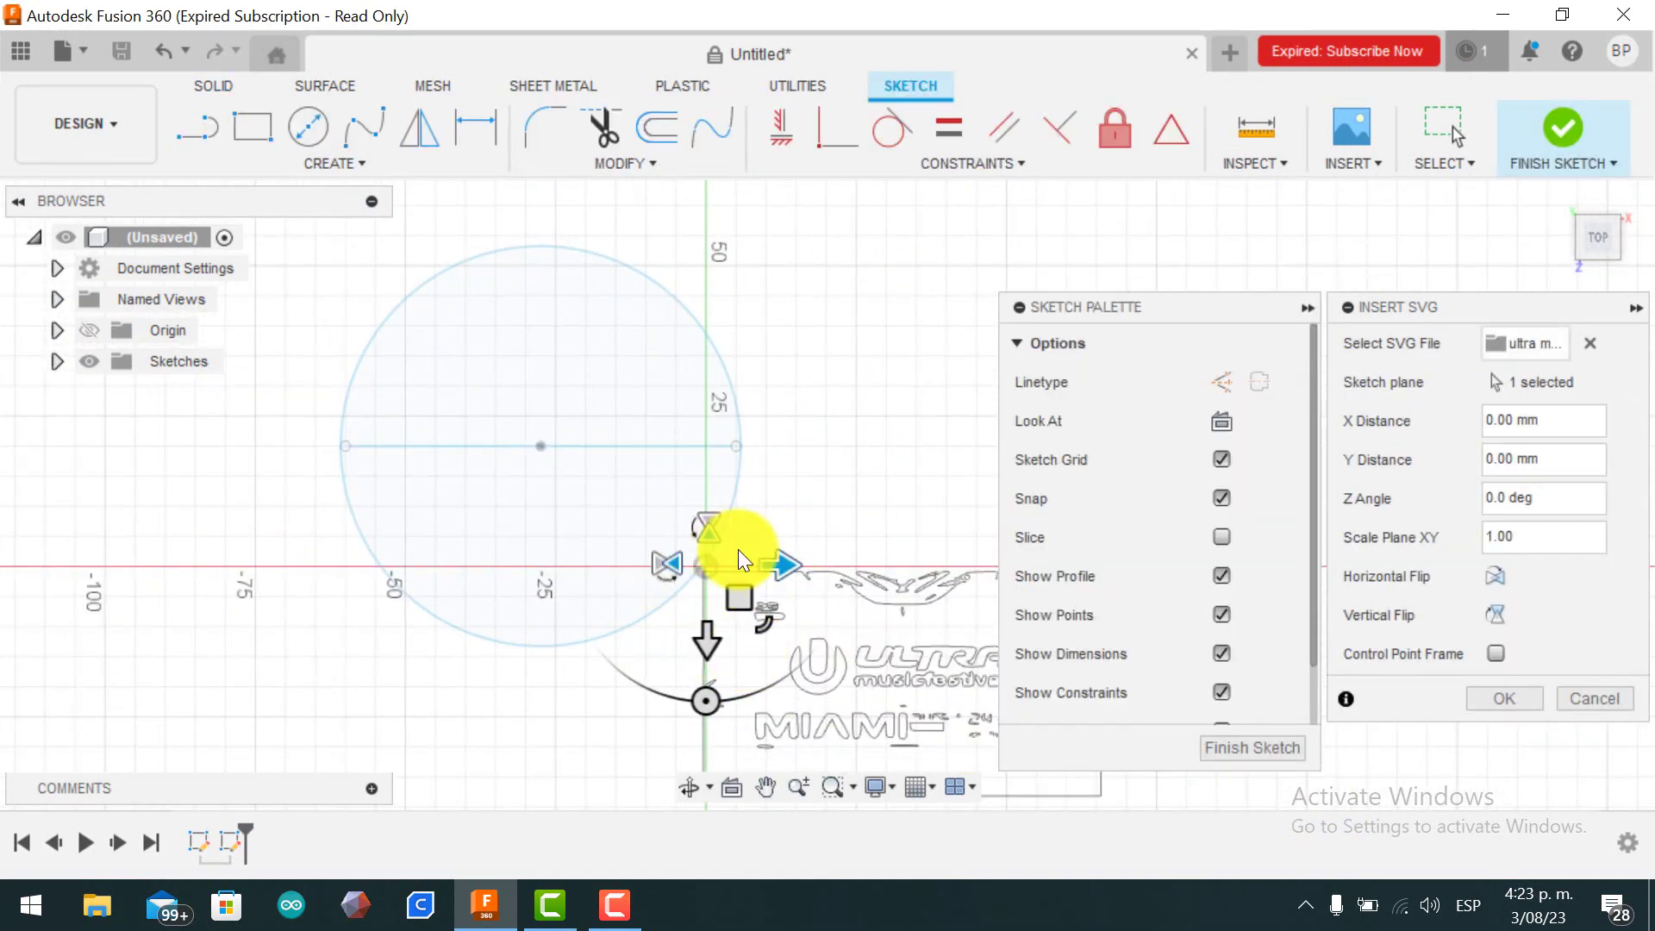
Move the inserted artwork over the circle and enlarge it to a scale of about 1.975.
left_click_drag(738, 597, 545, 414)
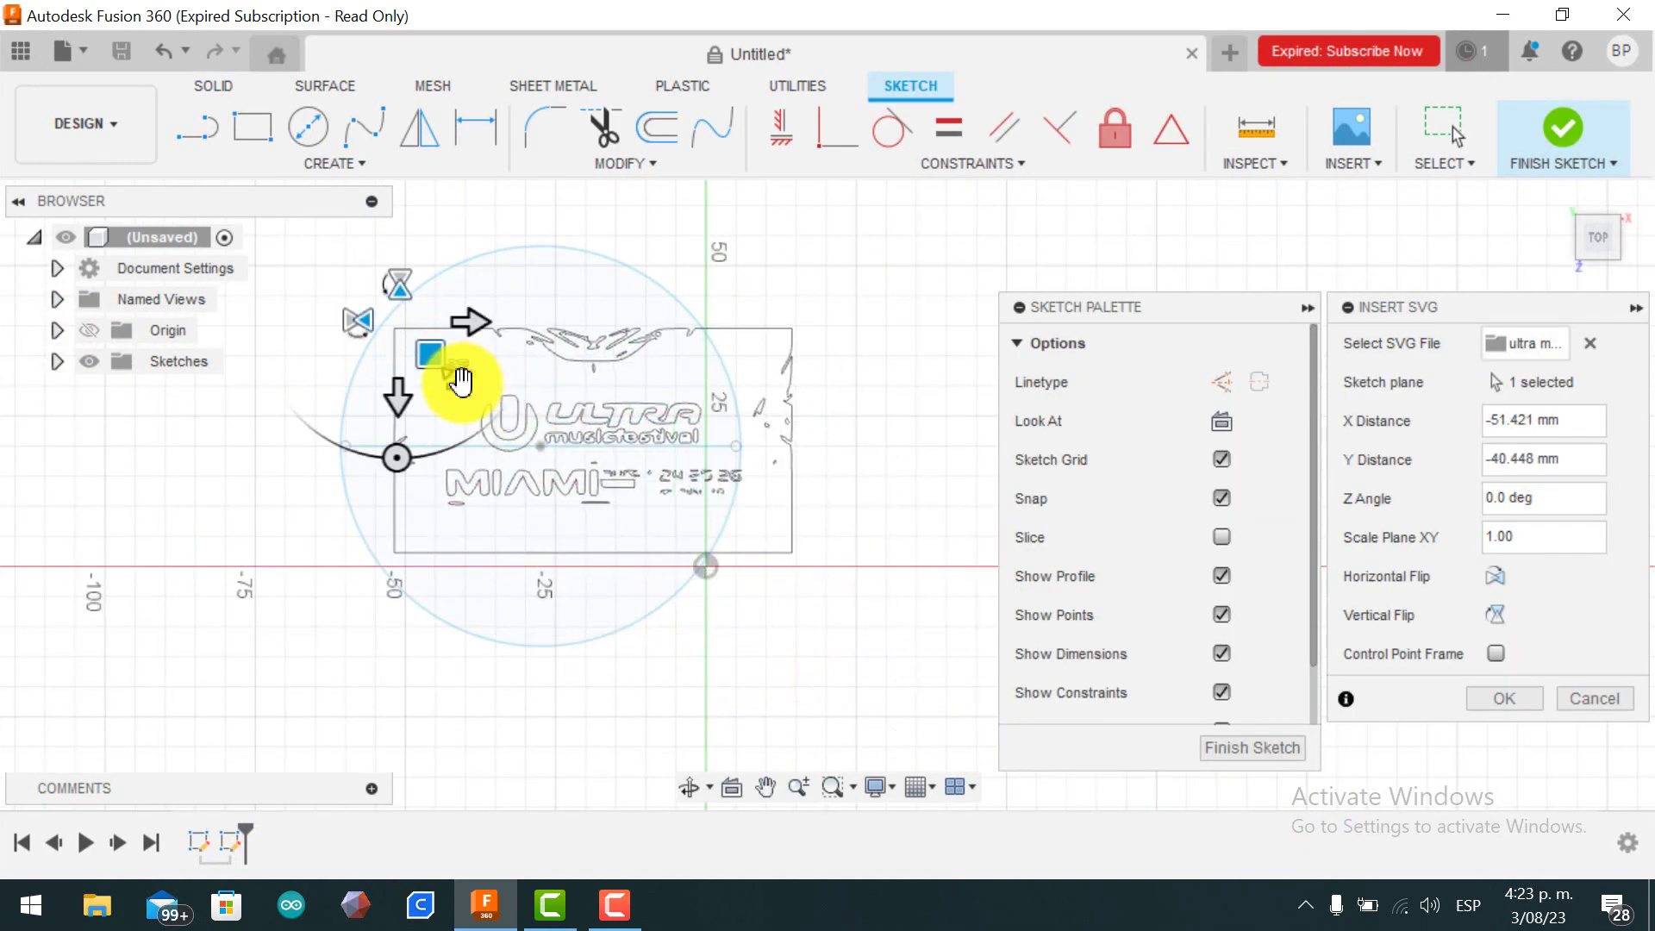
left_click_drag(462, 379, 333, 272)
left_click_drag(392, 344, 446, 386)
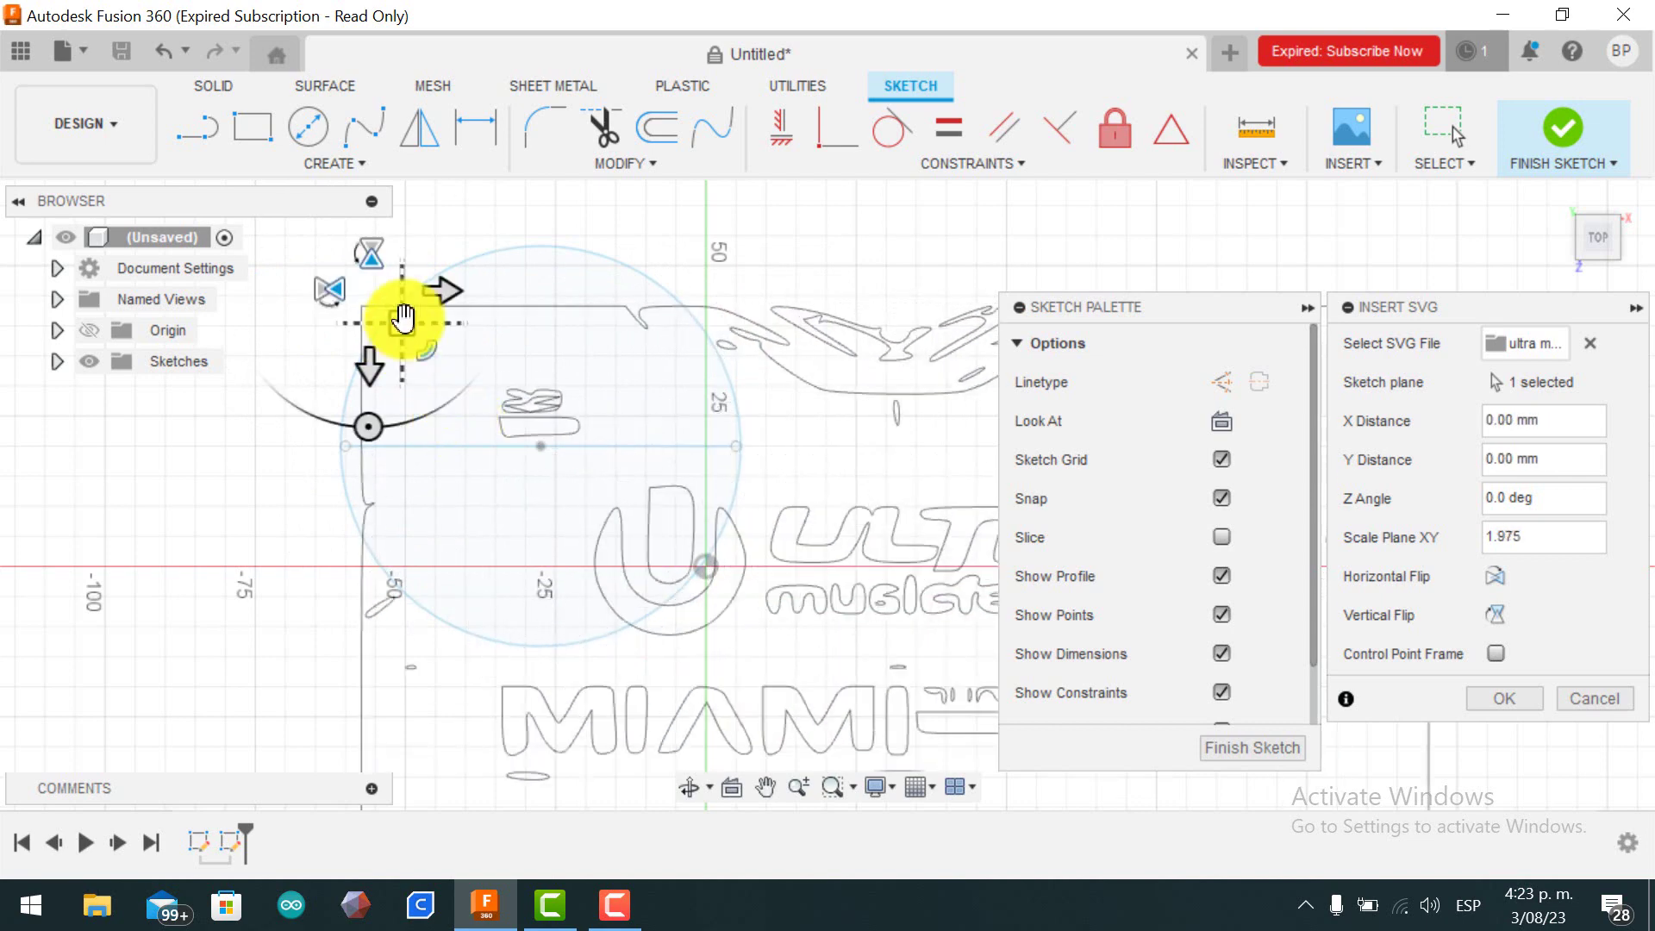
Shift the enlarged artwork up and to the left of the circle and reduce it to a scale of about 0.623.
left_click_drag(402, 322, 278, 217)
scroll(358, 366, "down", 2)
mouse_move(357, 365)
left_mouse_down()
mouse_move(319, 219)
mouse_move(277, 198)
mouse_move(325, 240)
mouse_move(118, 244)
mouse_move(333, 364)
left_mouse_up()
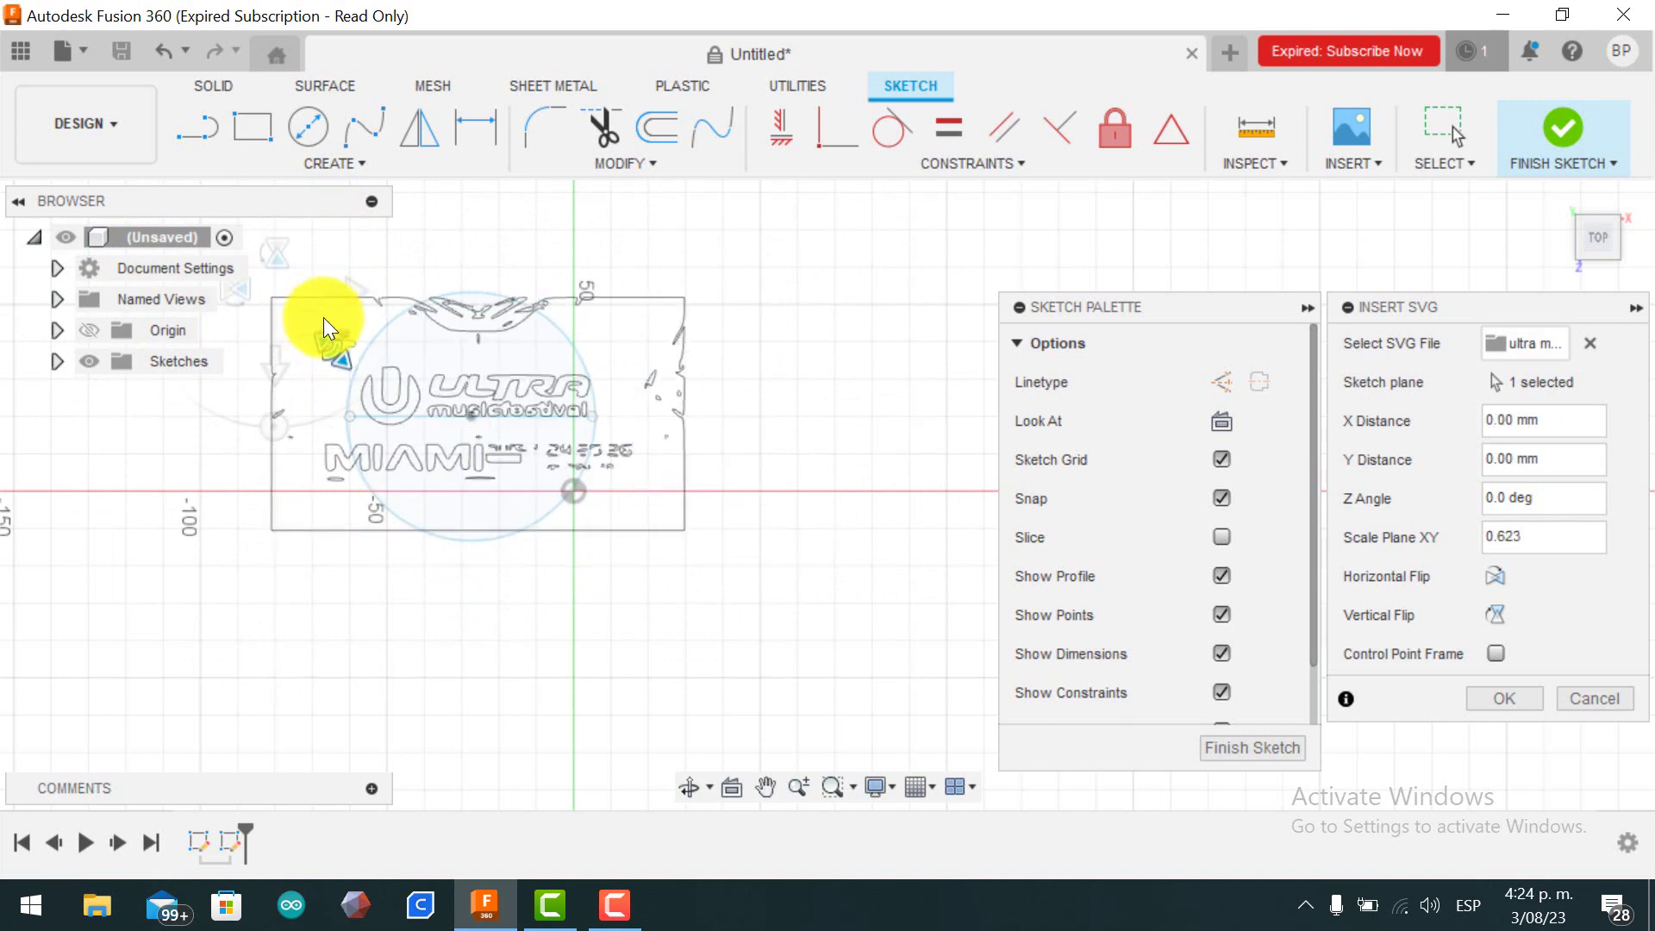
Enlarge the artwork again and move it until the U logo lies inside the circle.
left_click_drag(321, 328, 328, 235)
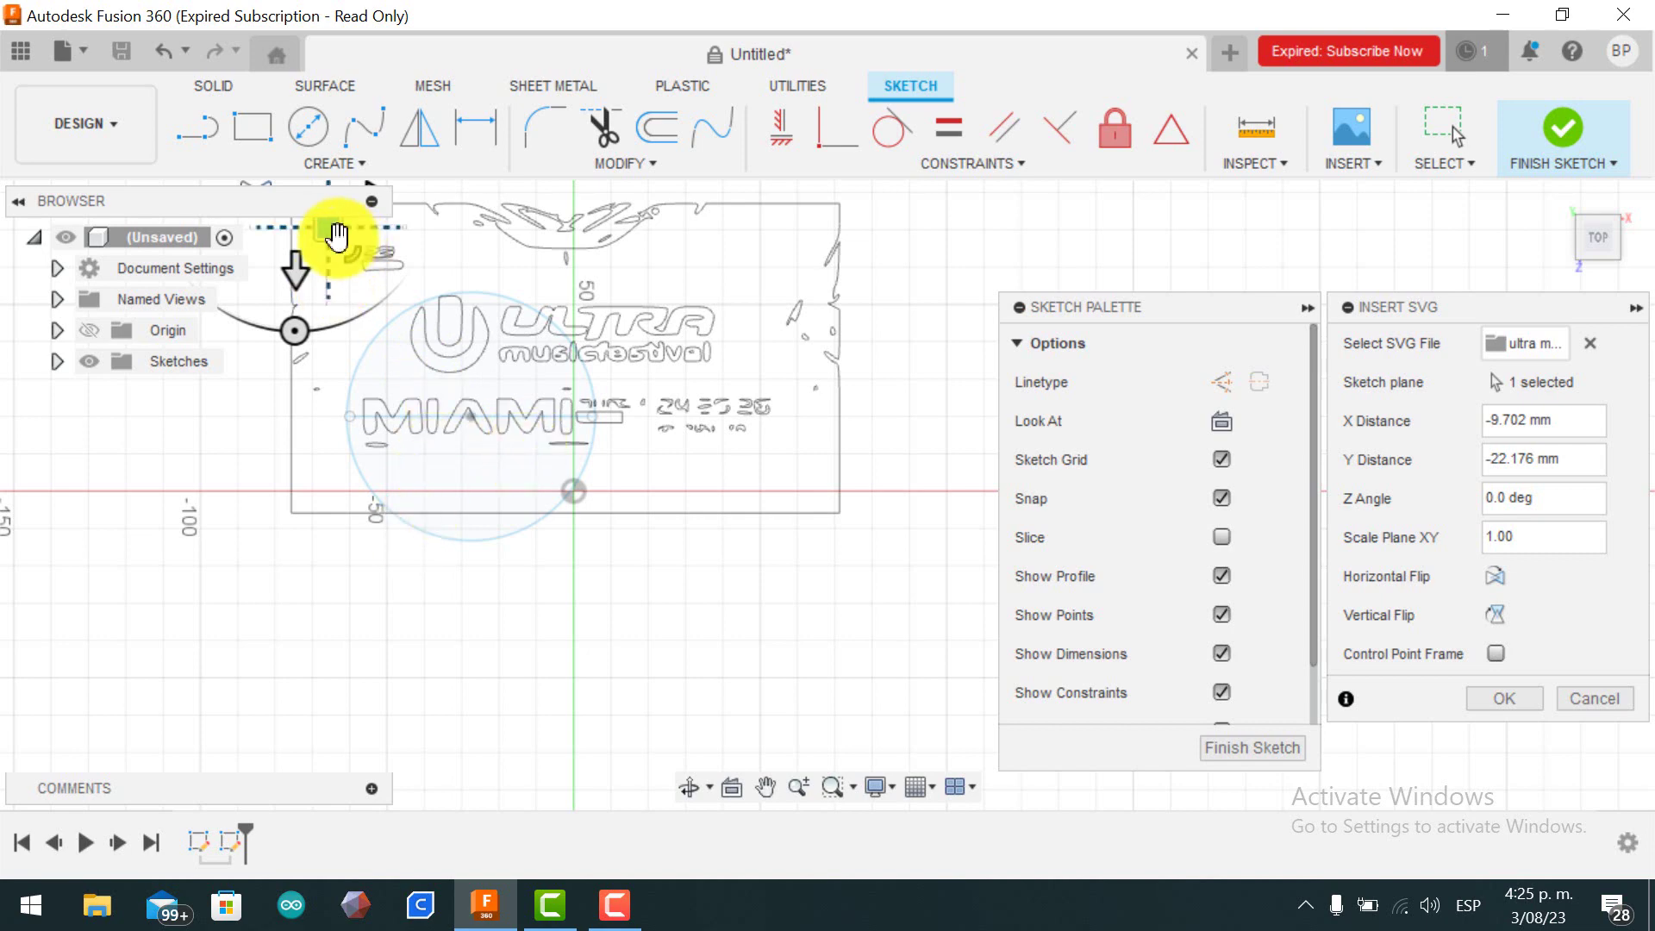
left_click_drag(333, 239, 436, 411)
left_click_drag(335, 313, 193, 159)
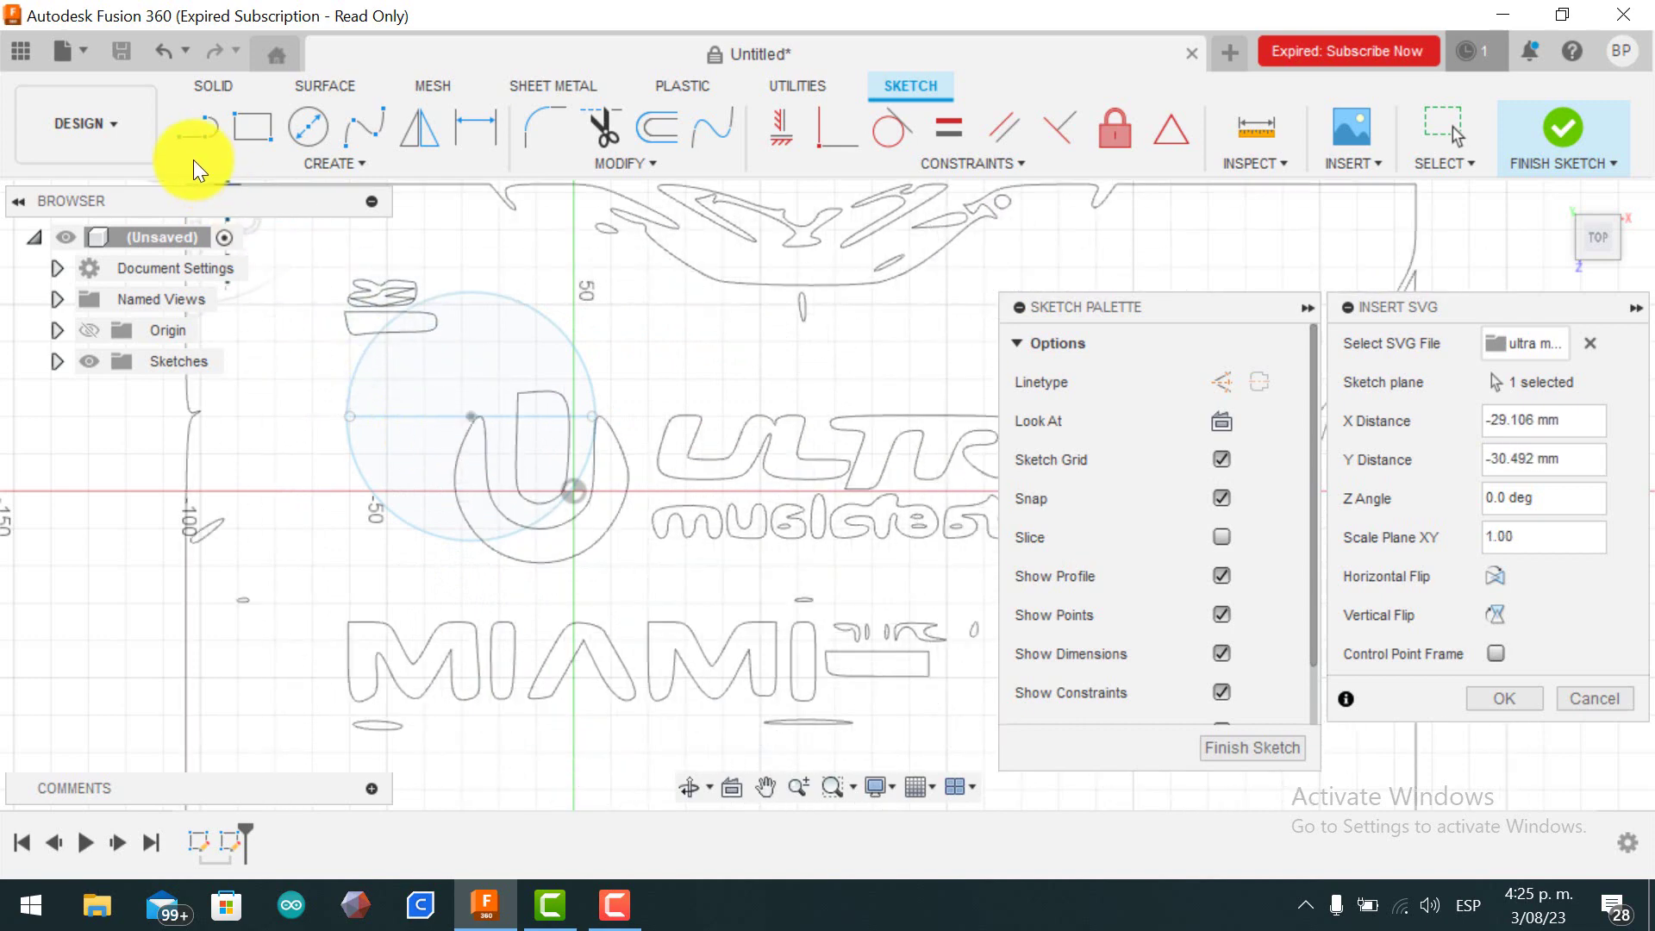
scroll(414, 410, "down", 3)
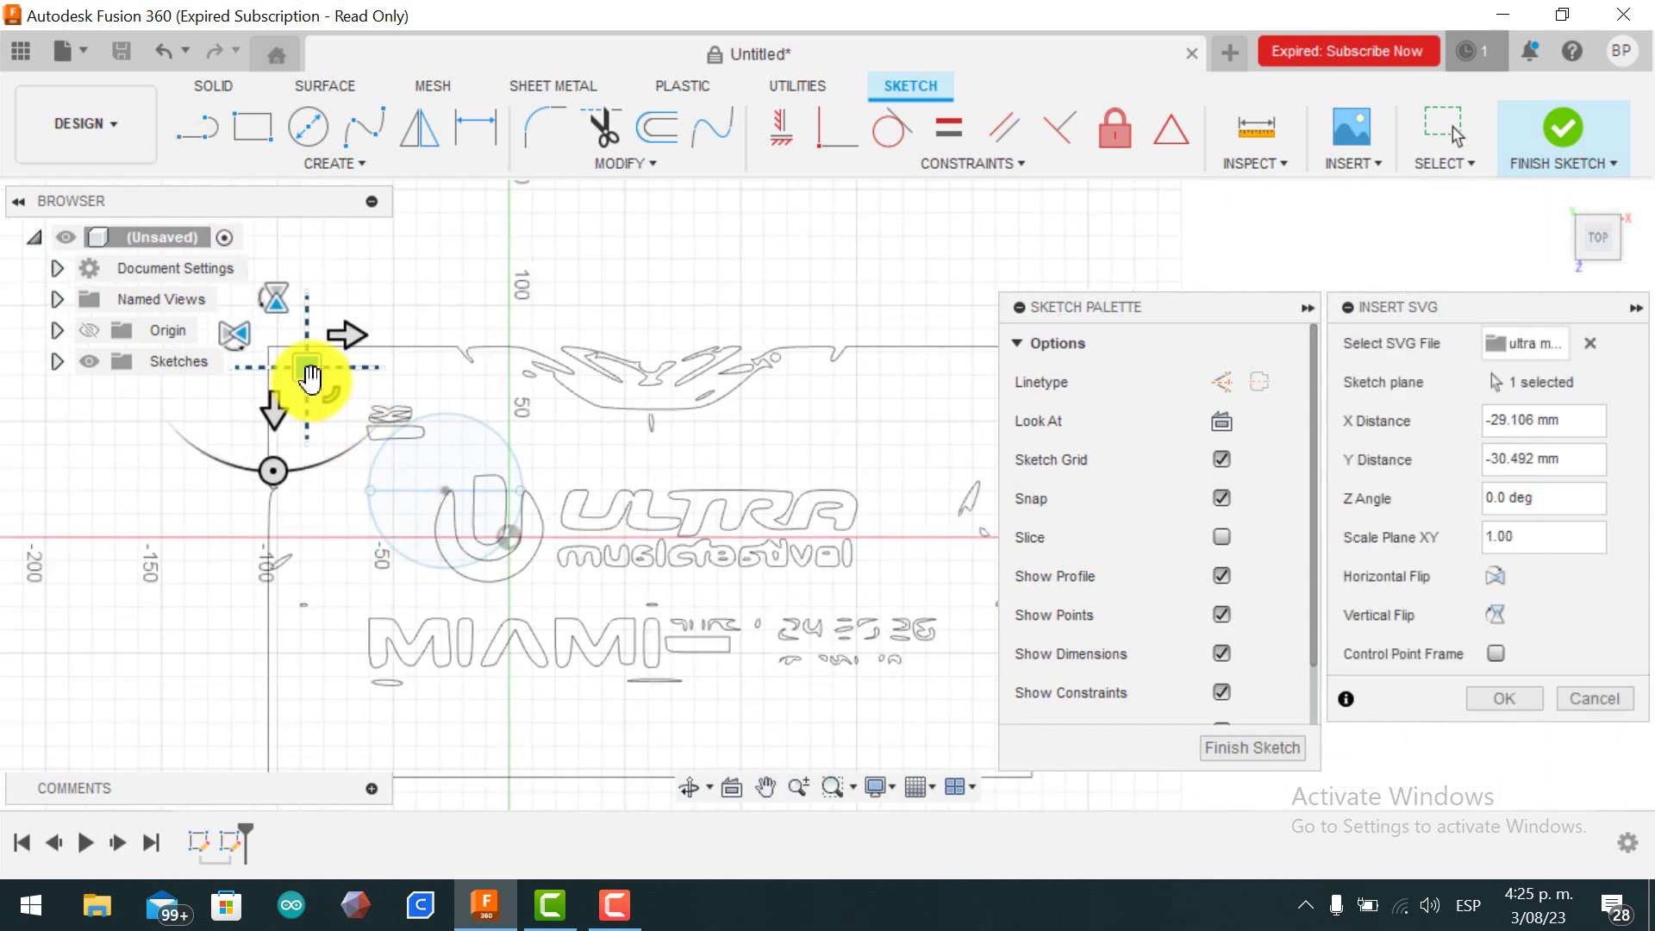
left_click_drag(311, 377, 261, 331)
scroll(386, 521, "up", 4)
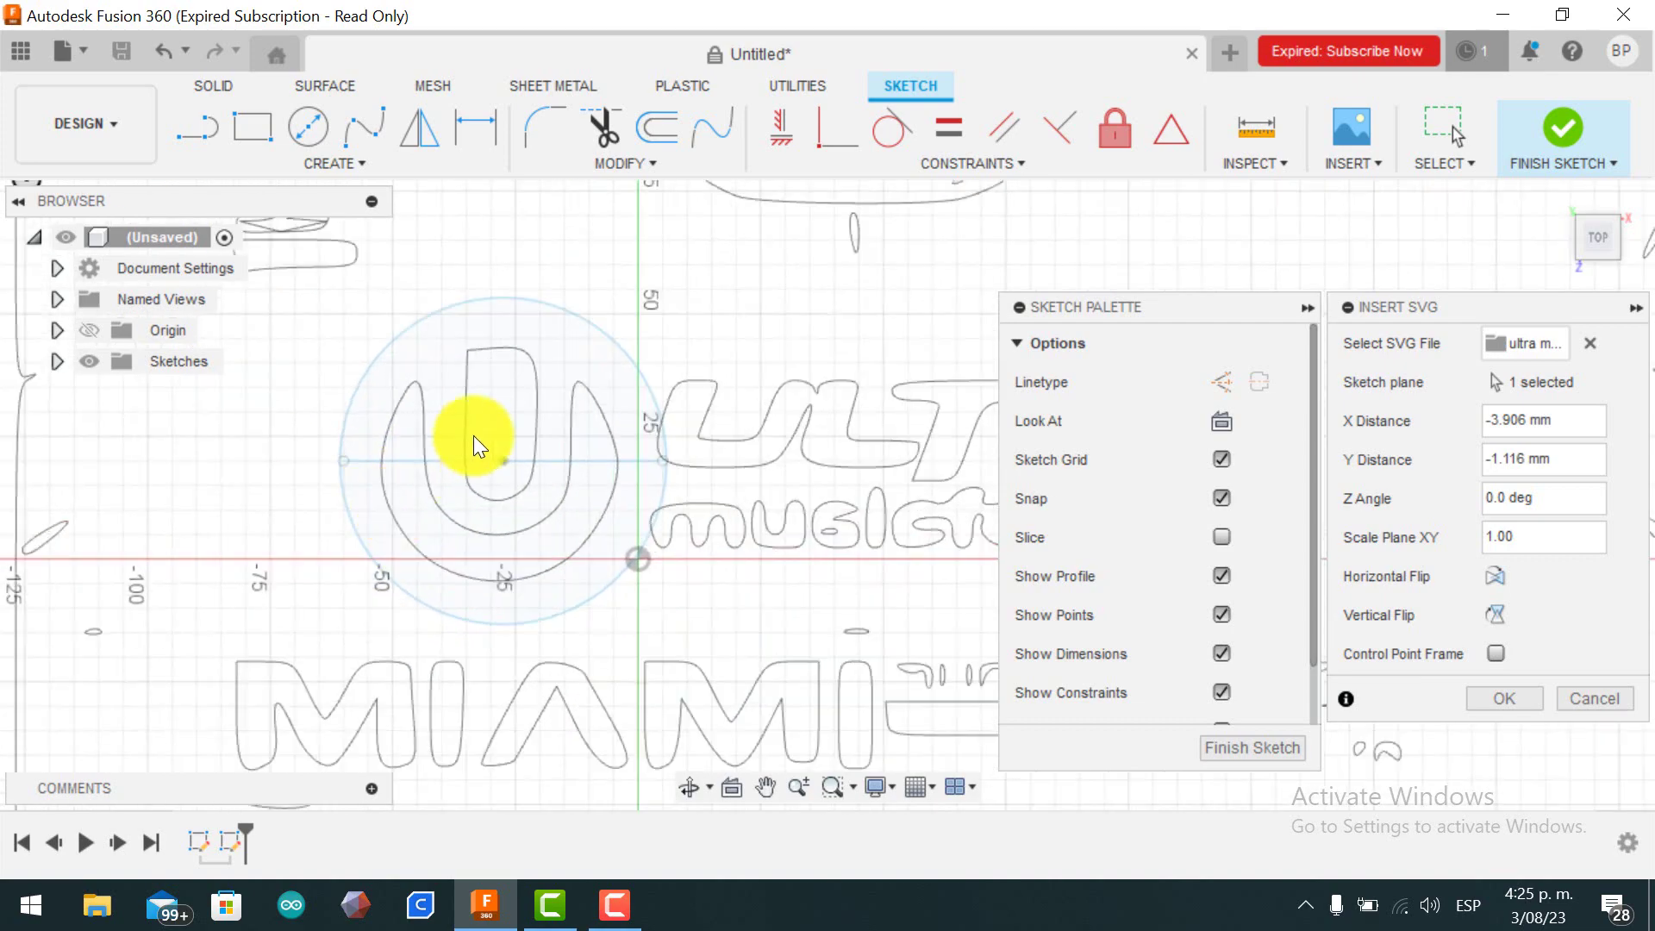
Scale the artwork down to about 0.751, reposition it with the U logo slightly above the circle's centre, and finish the sketch.
scroll(374, 388, "down", 7)
left_click_drag(274, 315, 277, 309)
scroll(319, 350, "down", 1)
middle_click_drag(319, 349, 365, 453)
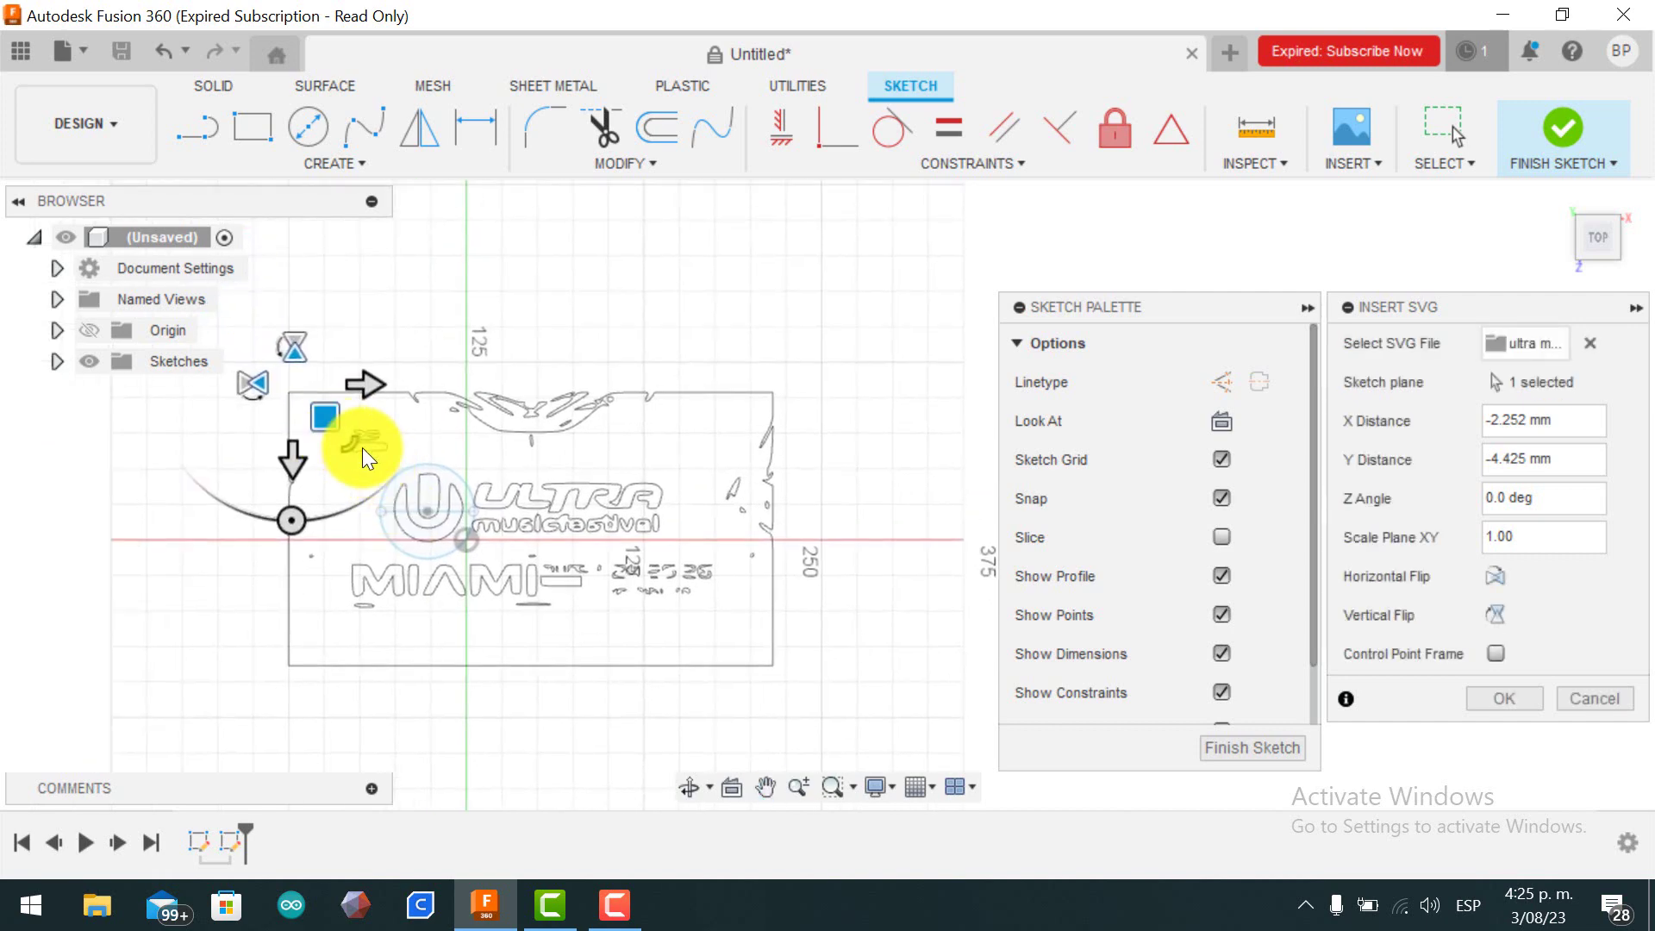
mouse_move(362, 447)
left_mouse_down()
mouse_move(329, 414)
mouse_move(339, 432)
left_mouse_up()
scroll(340, 465, "up", 5)
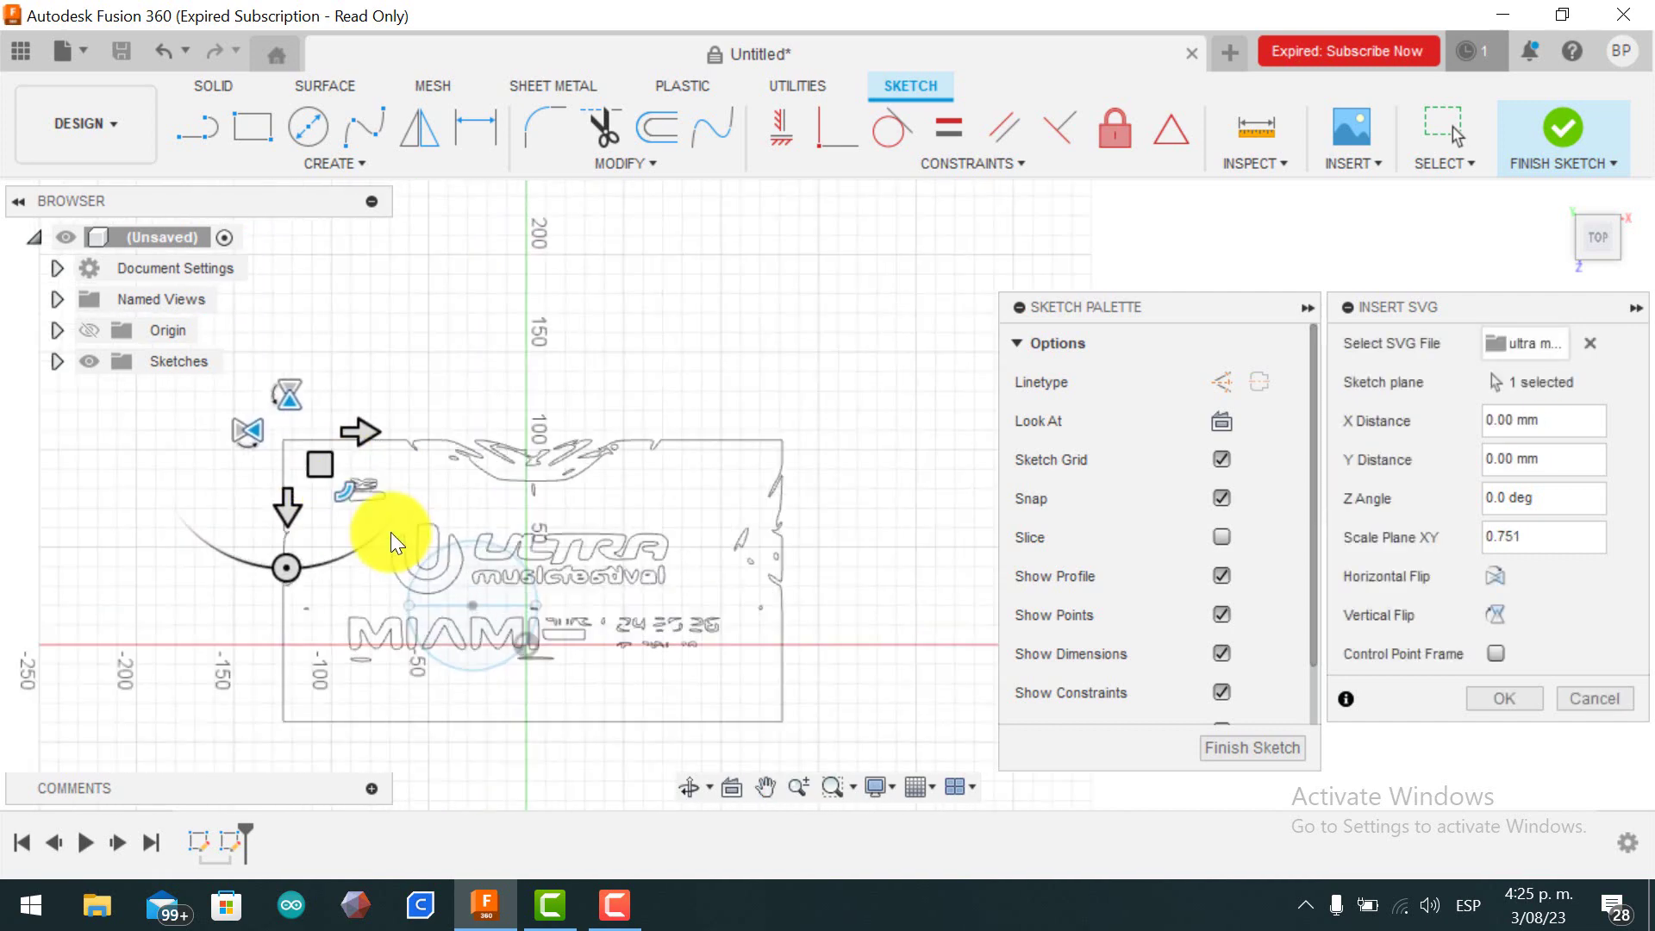
mouse_move(244, 391)
left_mouse_down()
mouse_move(315, 464)
mouse_move(257, 363)
mouse_move(282, 420)
mouse_move(322, 431)
mouse_move(304, 457)
mouse_move(328, 428)
mouse_move(324, 447)
left_mouse_up()
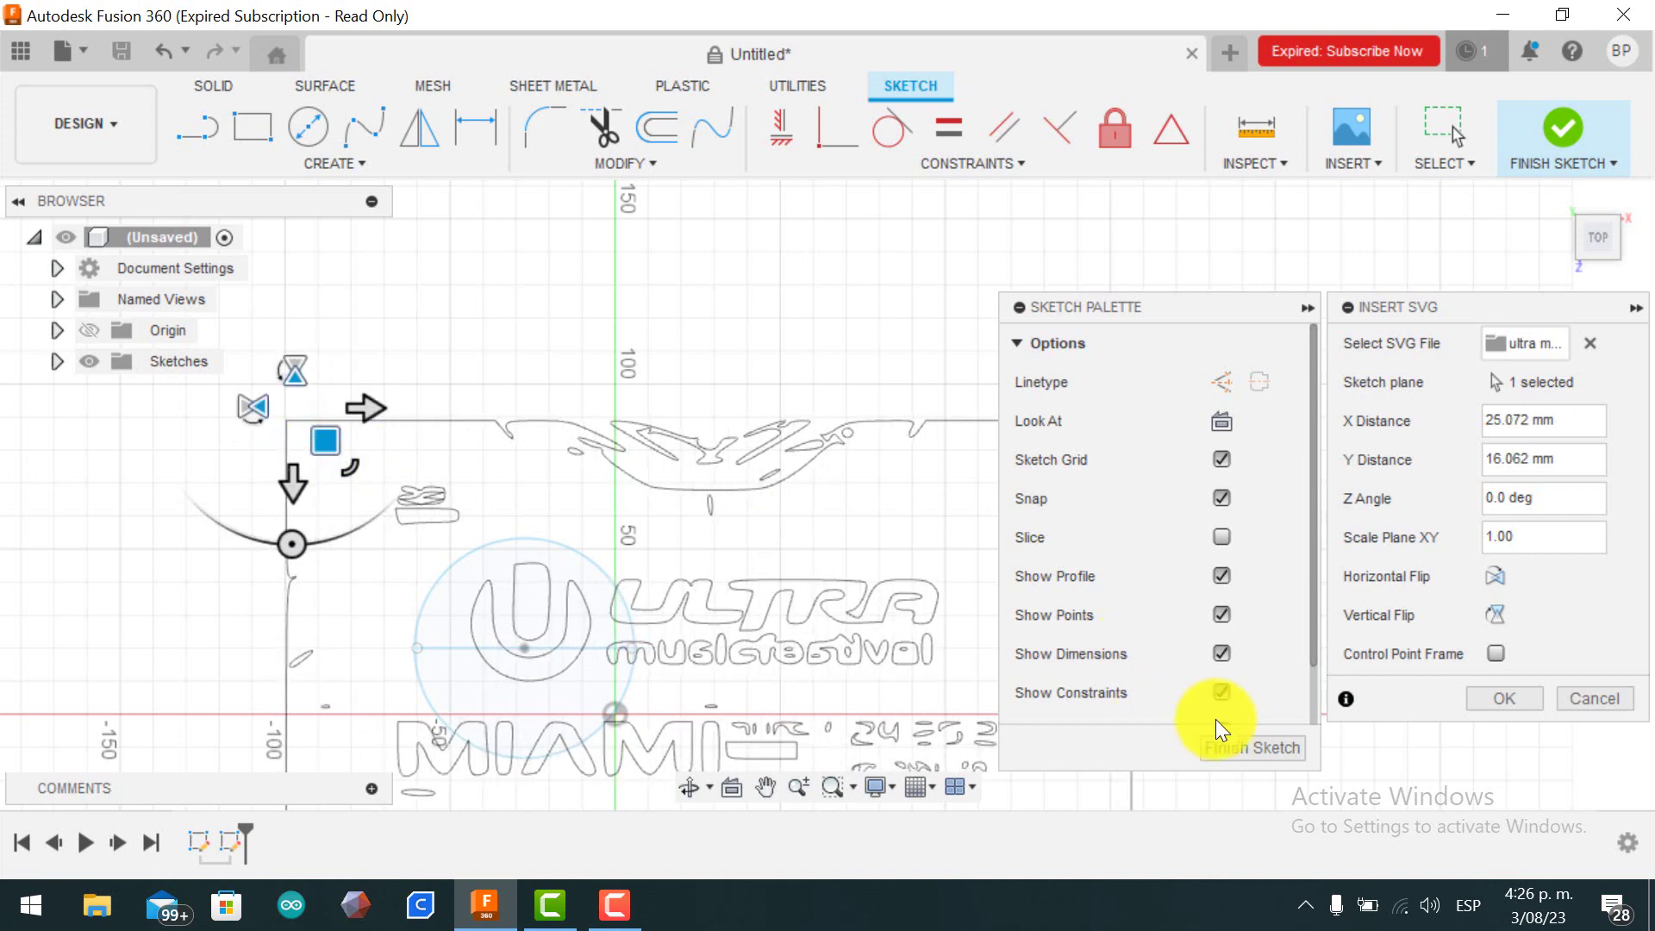
left_click(1243, 748)
left_click(762, 551)
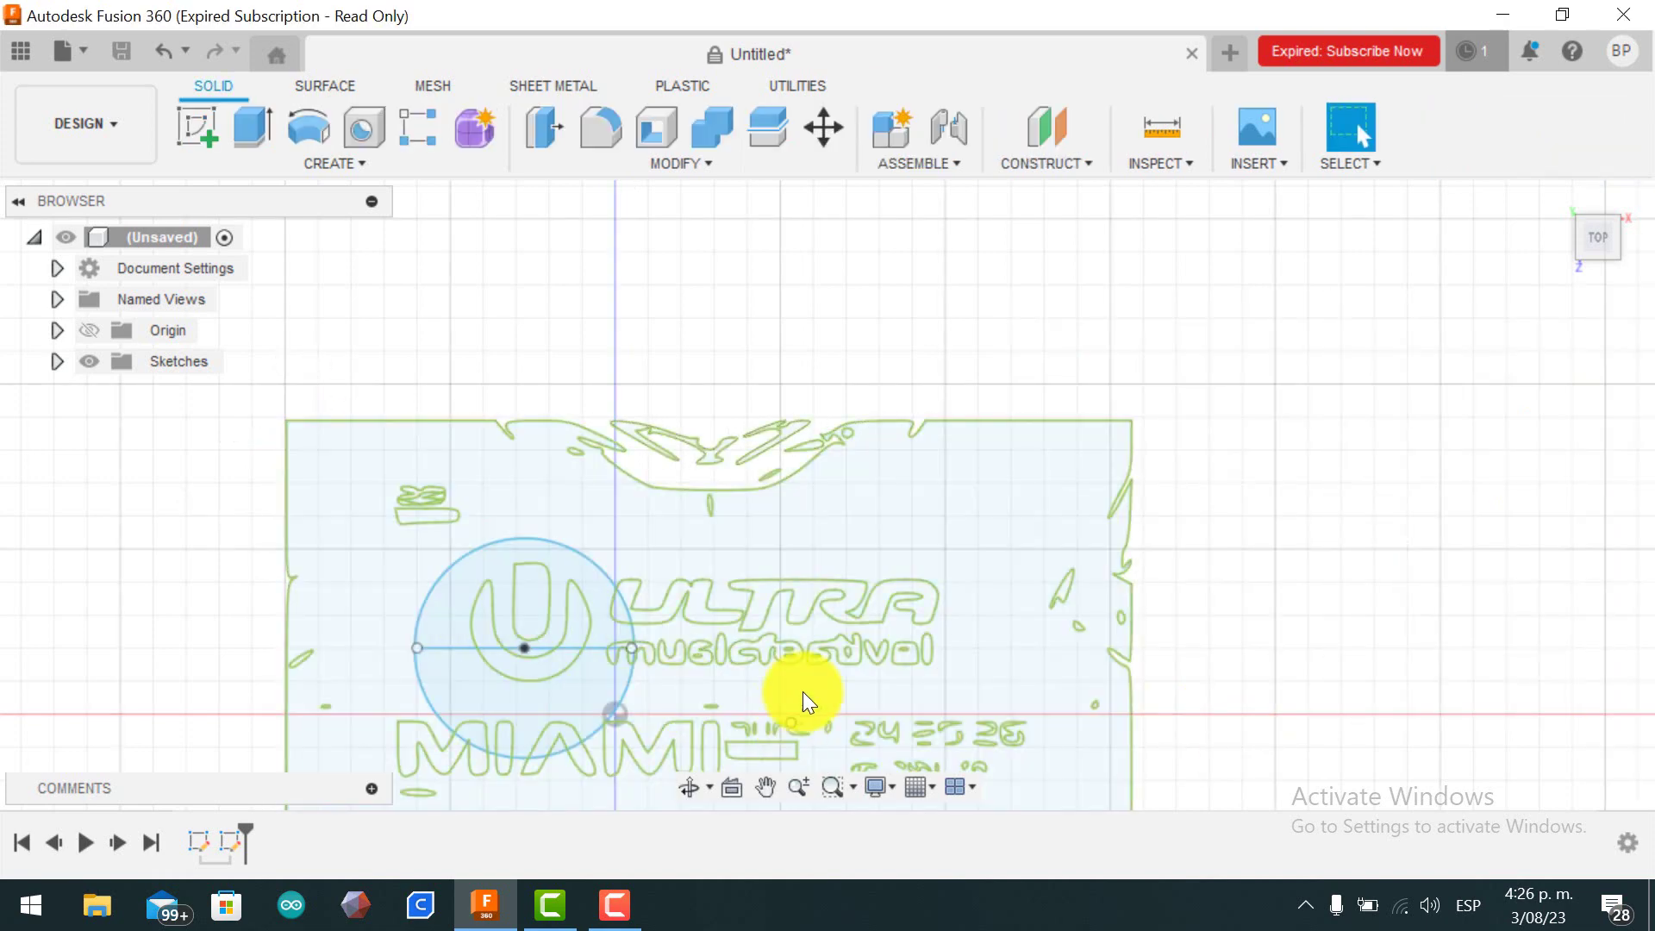
scroll(985, 738, "up", 3)
scroll(1056, 715, "down", 2)
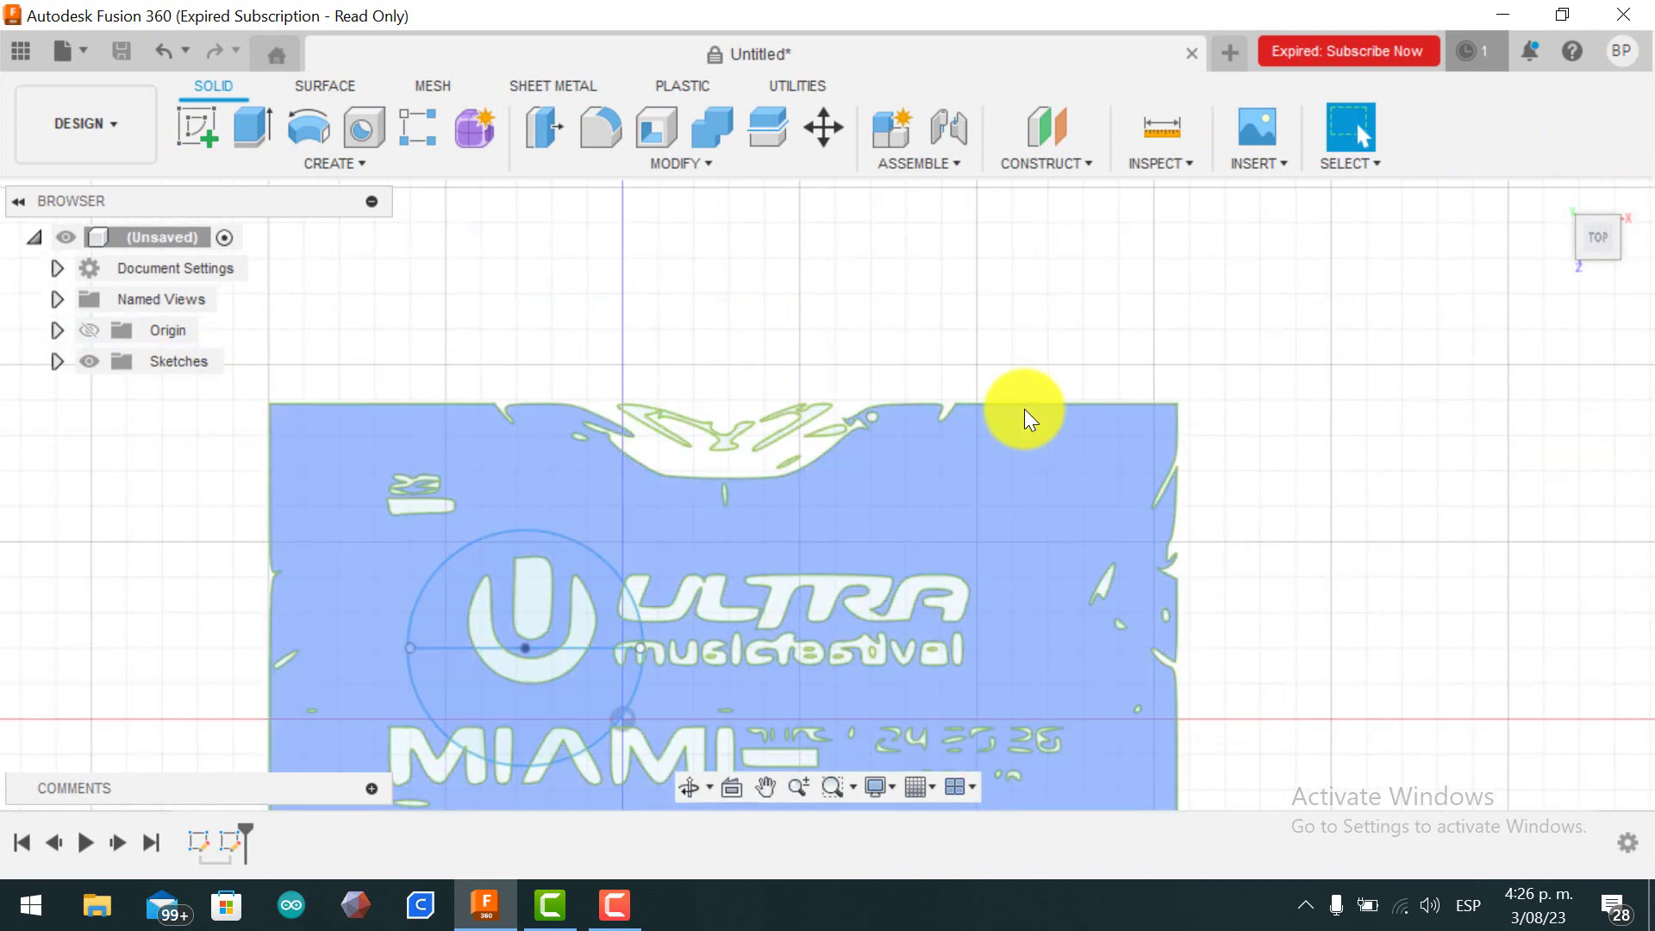
left_click(1027, 404)
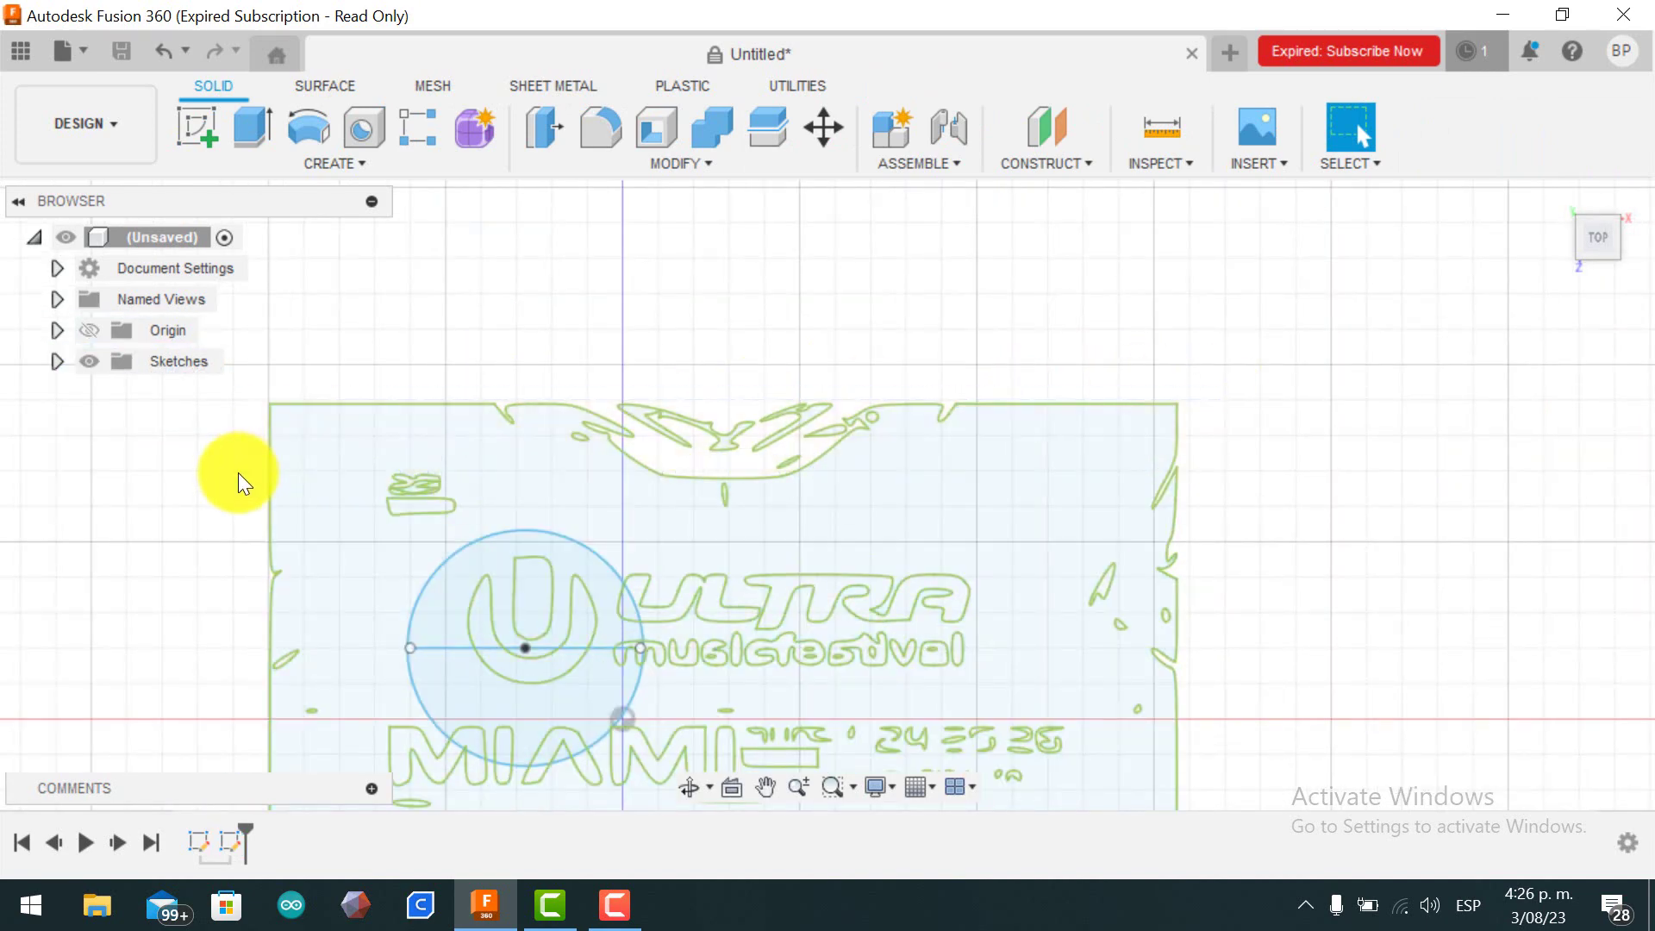
left_click(934, 466)
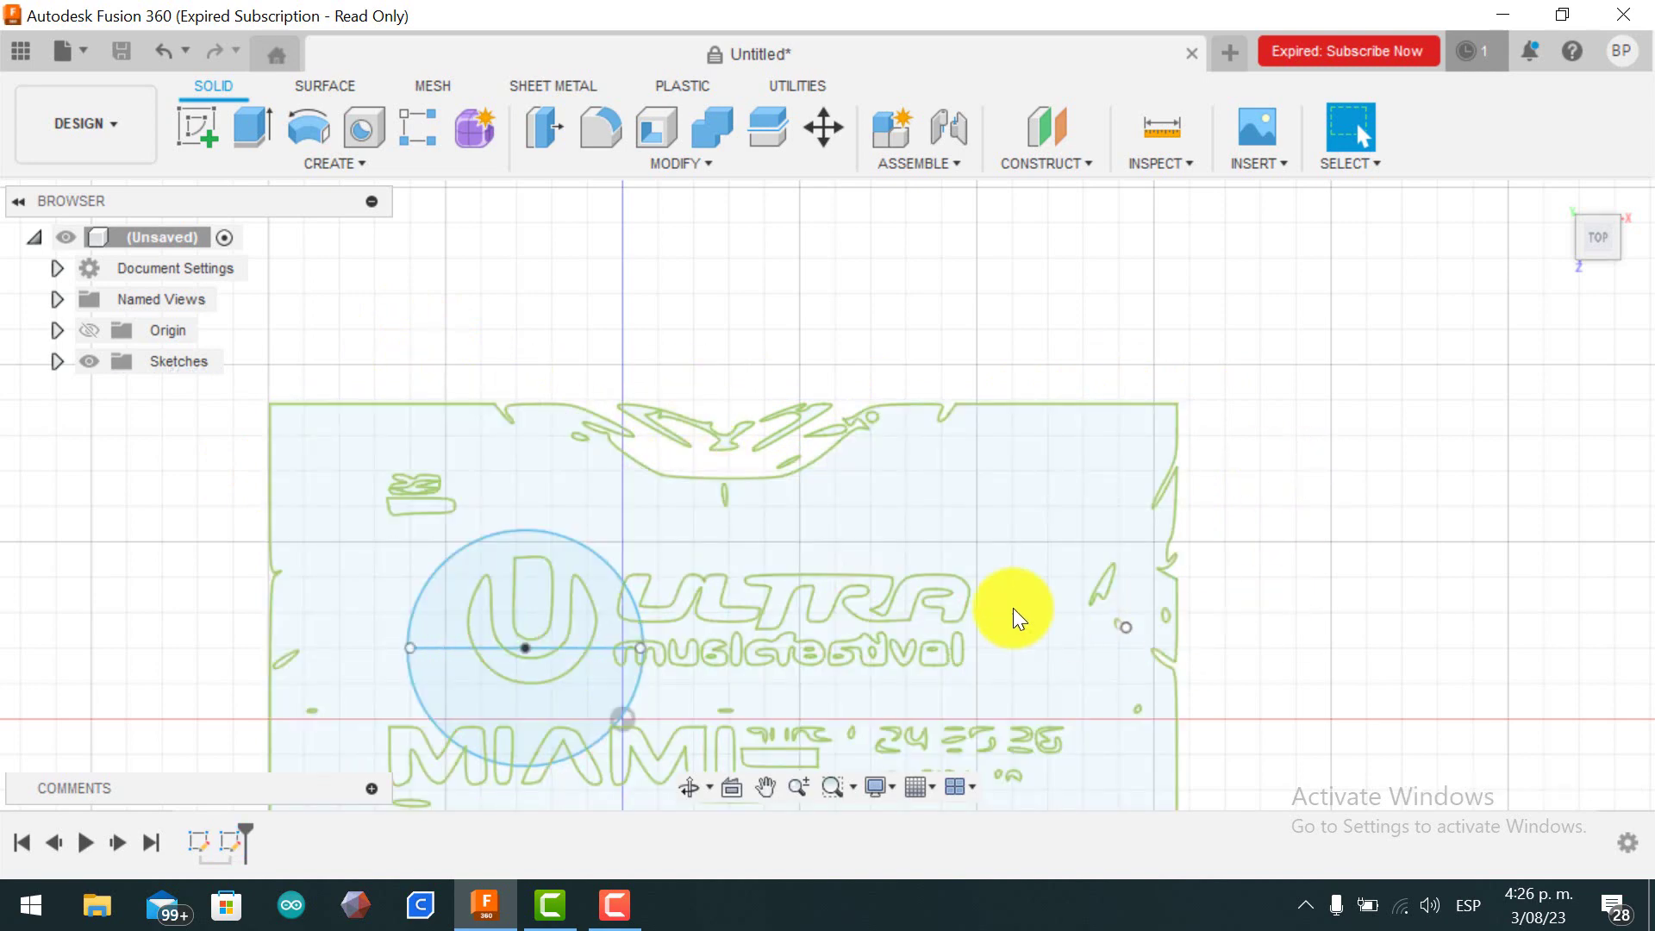
Delete the right and bottom edges of the artwork's frame and the date lettering beside MIAMI.
mouse_move(1017, 613)
middle_mouse_down()
mouse_move(853, 553)
mouse_move(935, 374)
middle_mouse_up()
left_click(1302, 678)
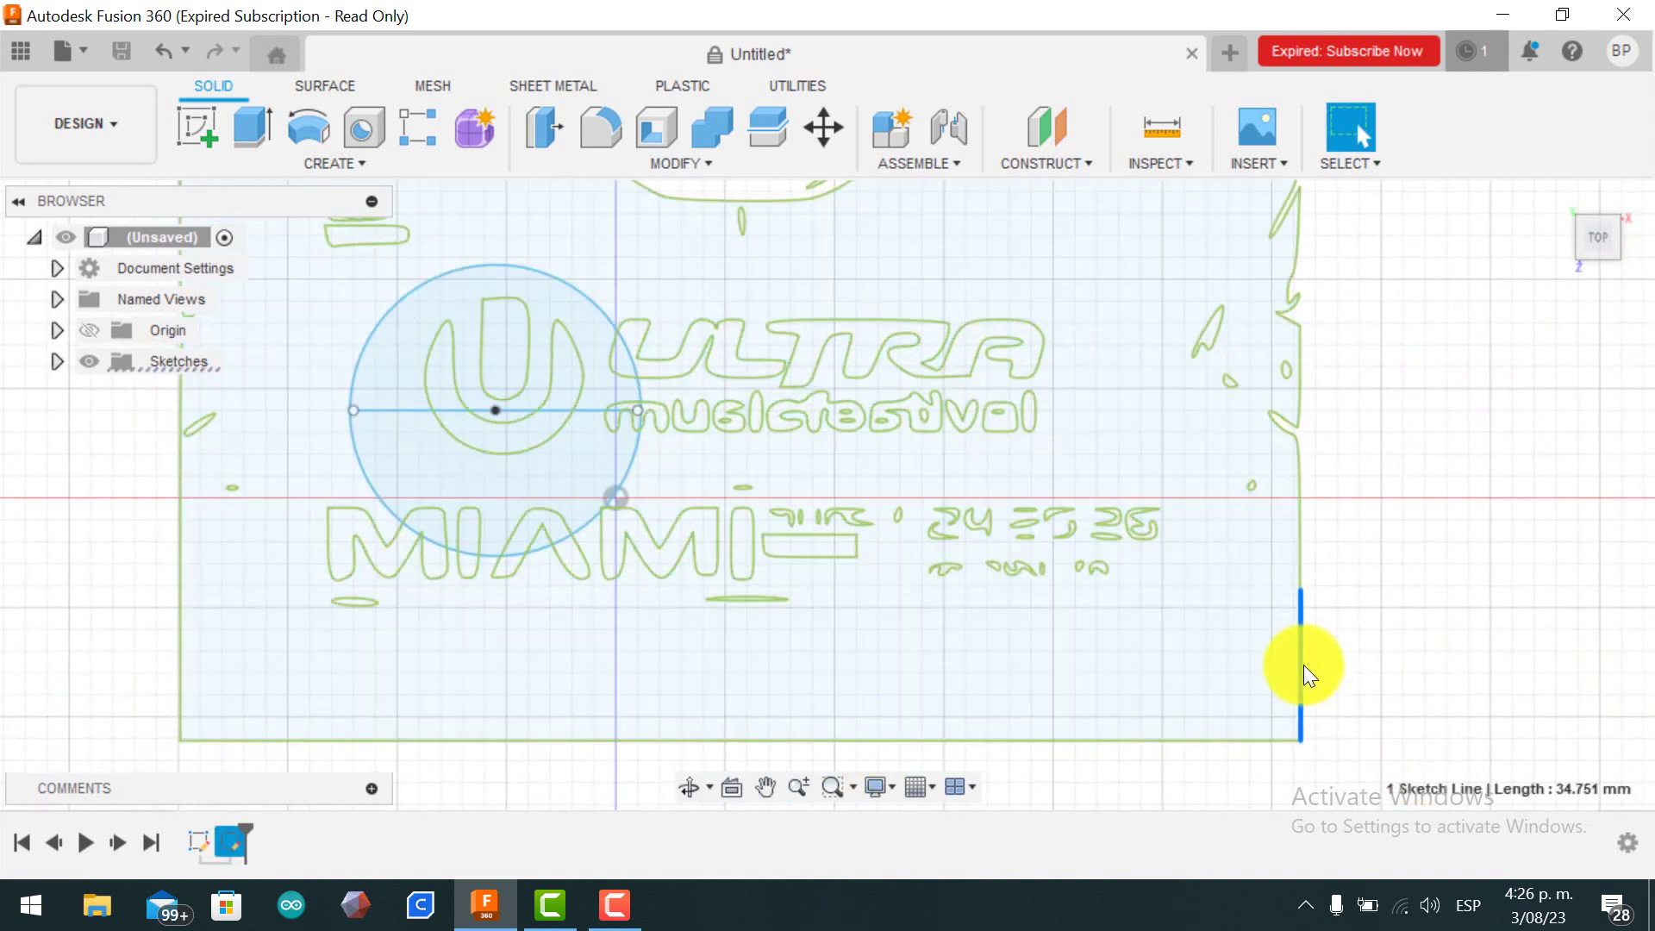
key("Delete")
left_click_drag(1405, 288, 1244, 589)
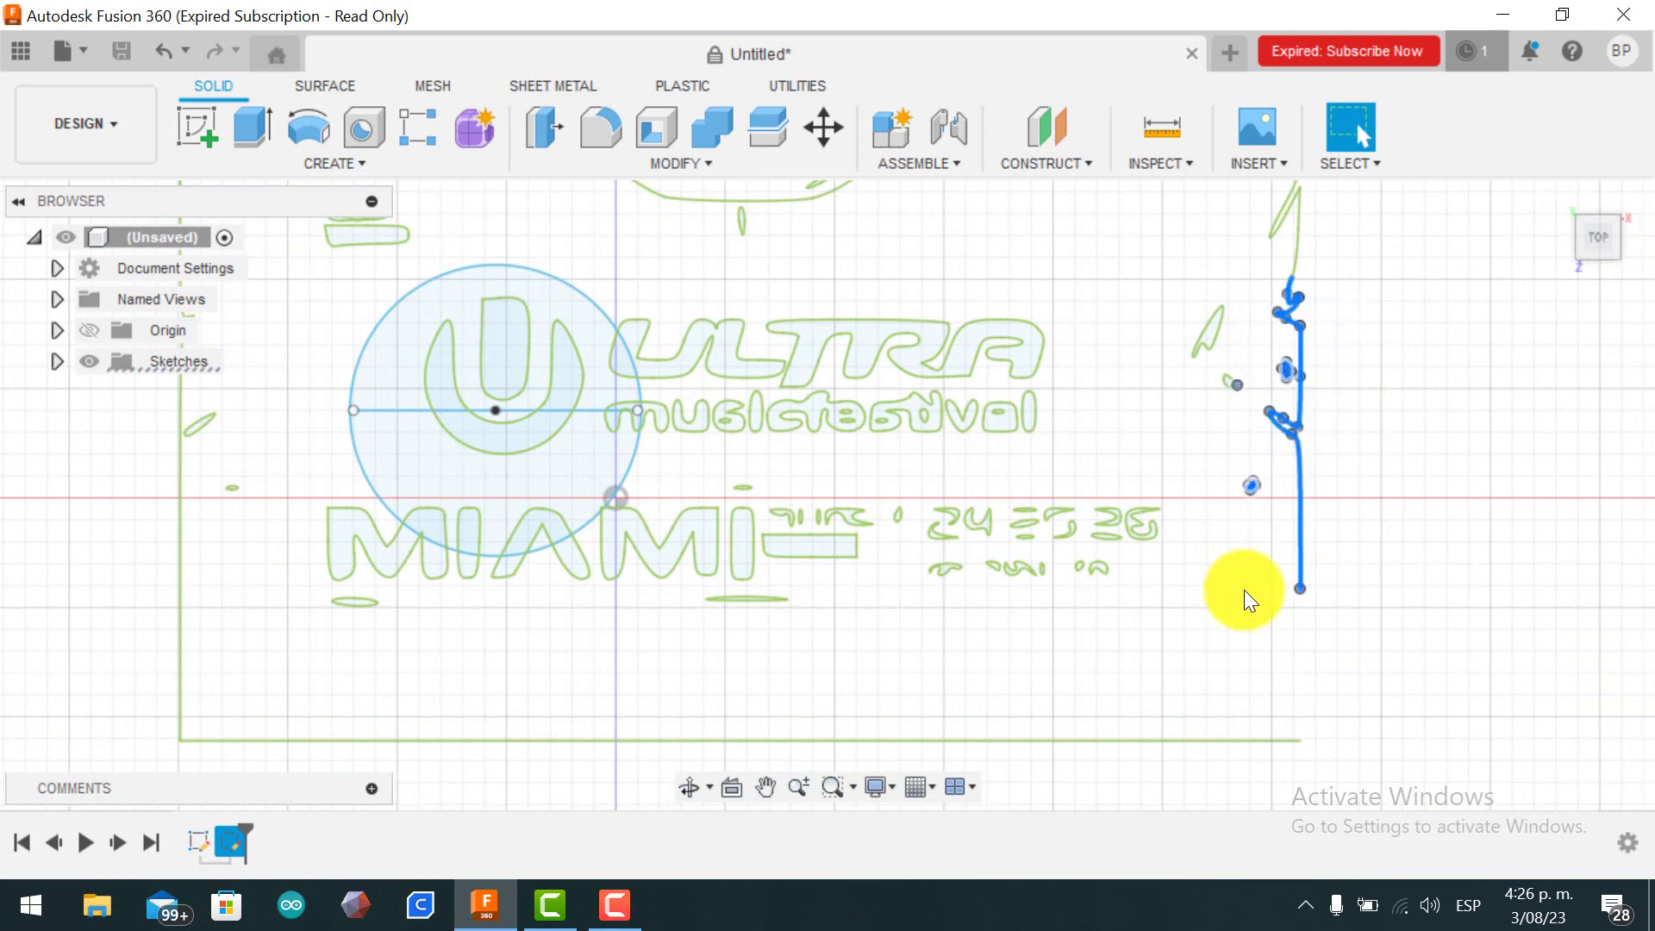
key("Delete")
left_click_drag(1311, 669, 121, 783)
key("Delete")
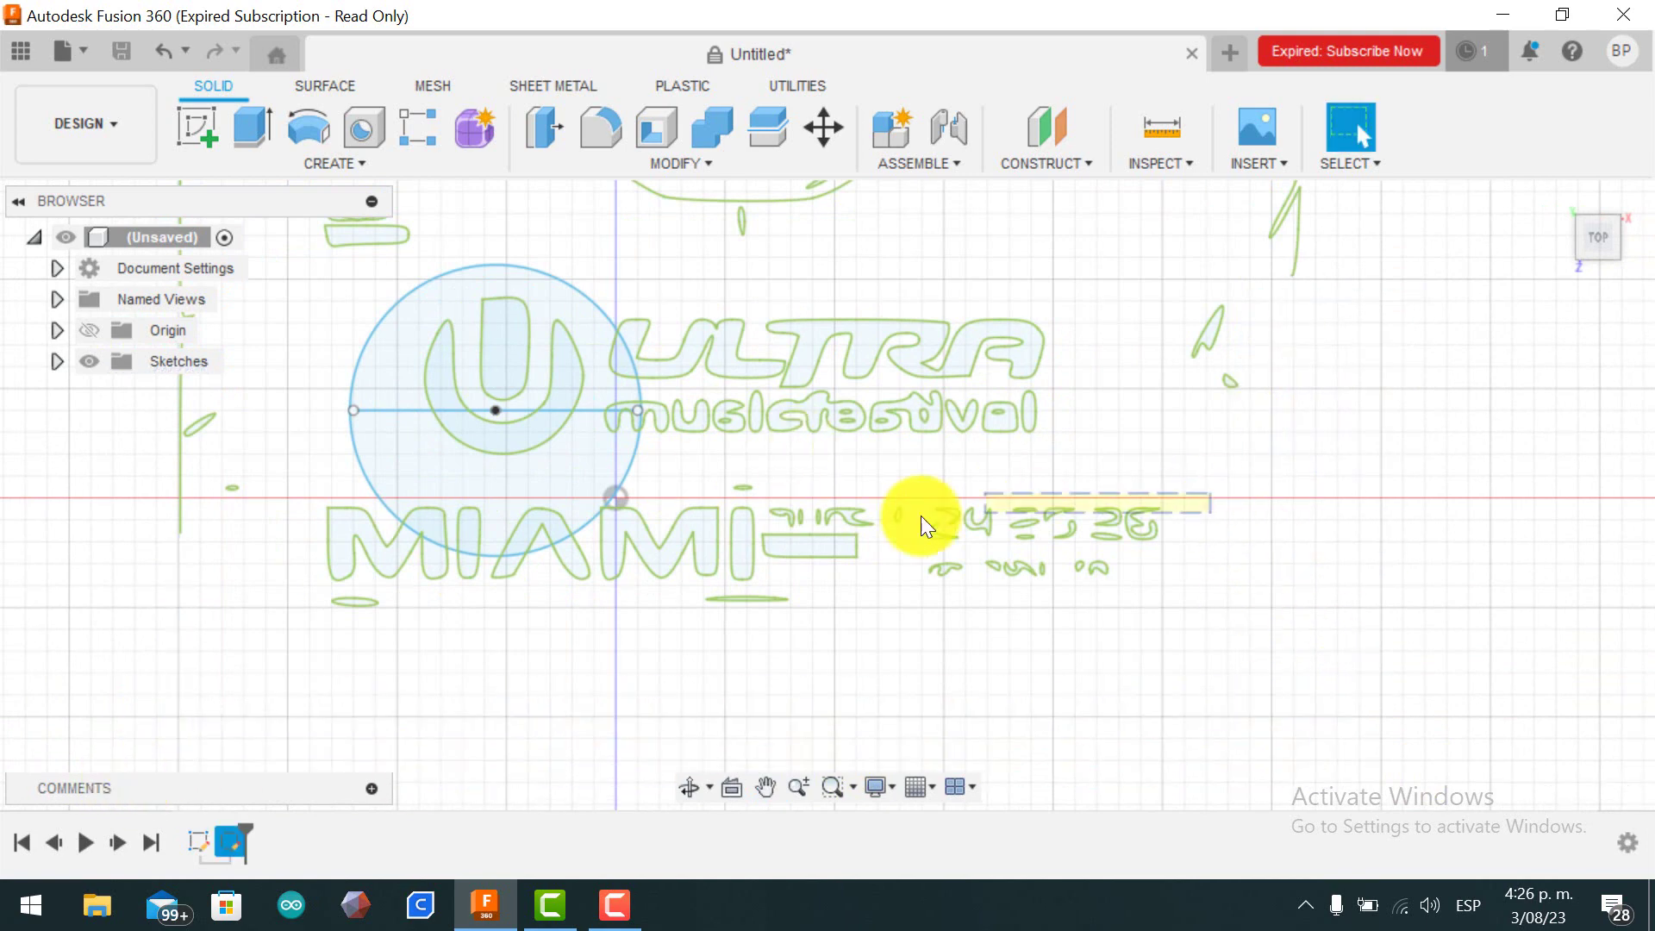
left_click_drag(1211, 494, 757, 598)
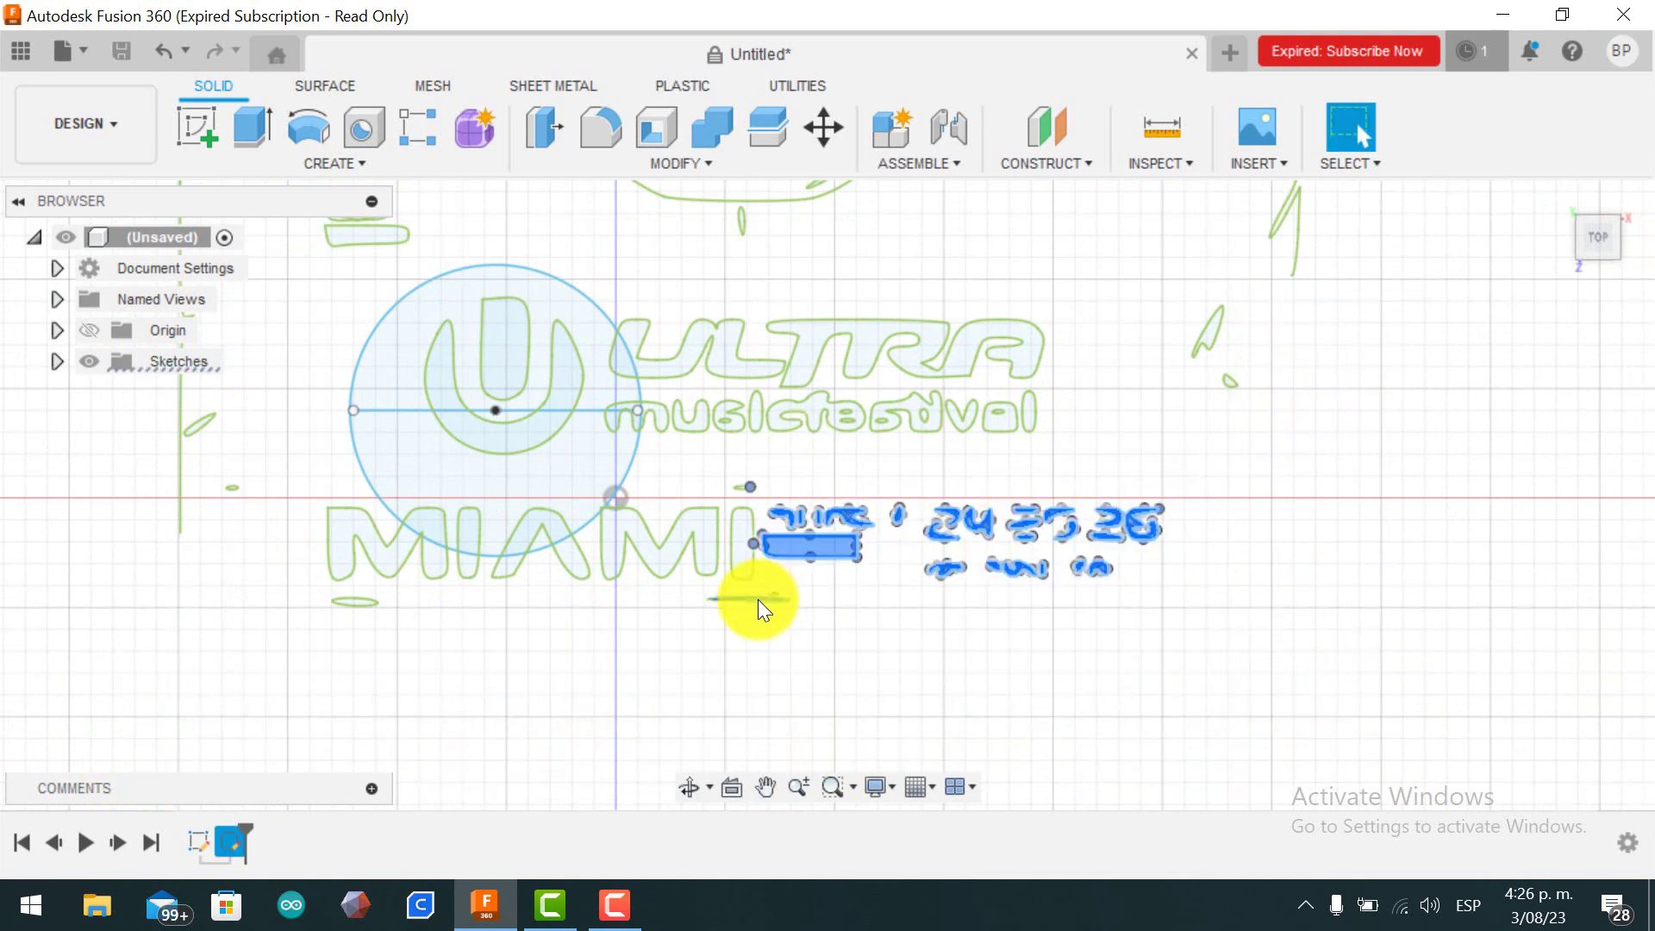
key("Delete")
Try to delete the whole MIAMI lettering in one selection, and undo that deletion.
left_click_drag(1457, 488, 210, 650)
key("Delete")
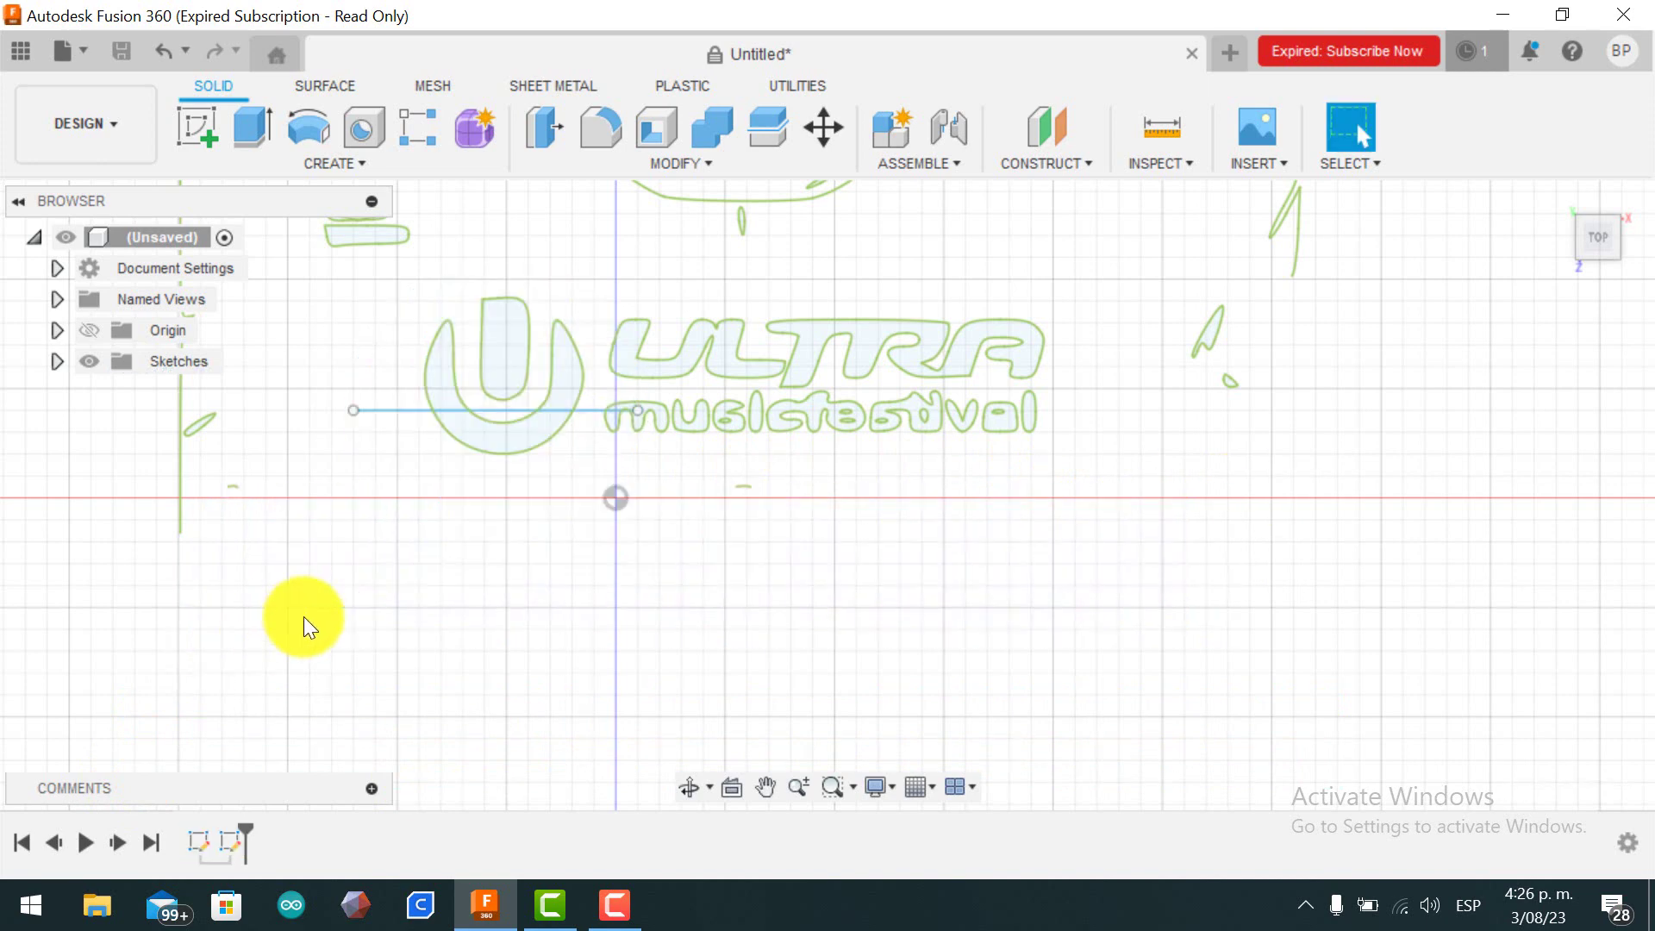
key("ctrl+z")
Delete the lower parts of the MIAMI letters below the circle and most of the final I.
left_click_drag(876, 638, 277, 562)
key("Delete")
mouse_move(849, 492)
left_mouse_down()
mouse_move(609, 580)
mouse_move(634, 581)
left_mouse_up()
key("Delete")
Delete the upper part of the imported artwork, including the frame's top edge and the winged shape.
middle_click_drag(1244, 378, 1177, 675)
scroll(1177, 675, "down", 1)
mouse_move(1393, 377)
left_mouse_down()
mouse_move(543, 462)
mouse_move(138, 583)
mouse_move(140, 610)
left_mouse_up()
key("Delete")
Delete the ULTRA musicfestival lettering outside the circle together with the stray fragments beside and below it.
scroll(980, 479, "up", 1)
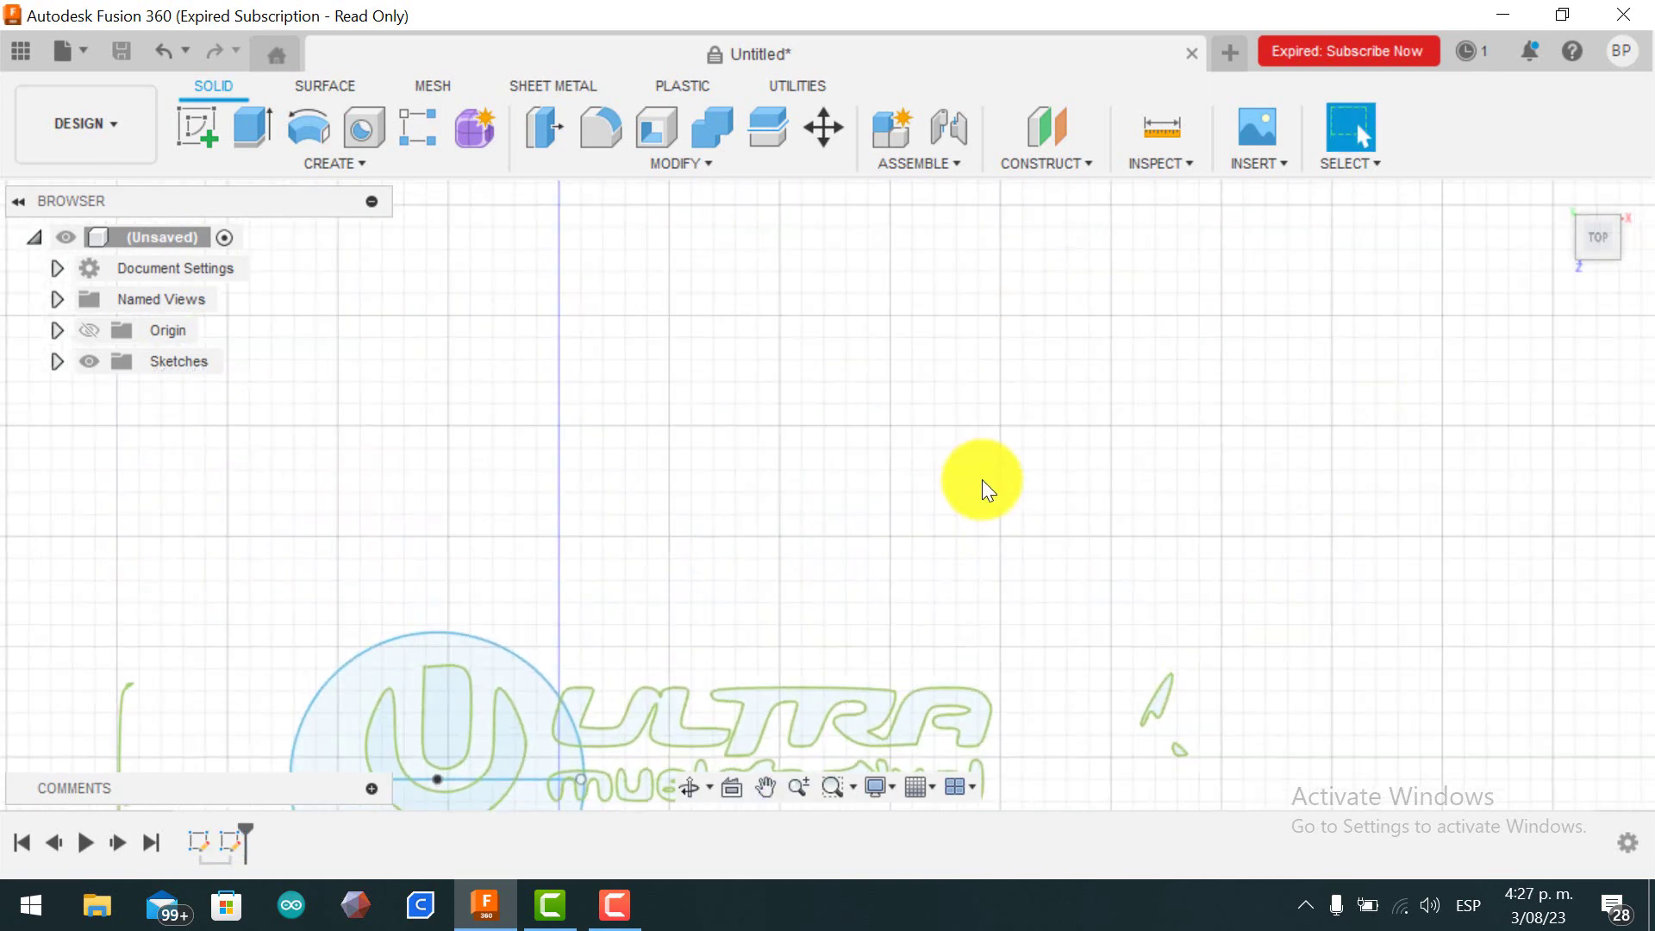
scroll(981, 479, "down", 2)
middle_click_drag(980, 484, 1012, 358)
left_click_drag(1181, 482, 695, 665)
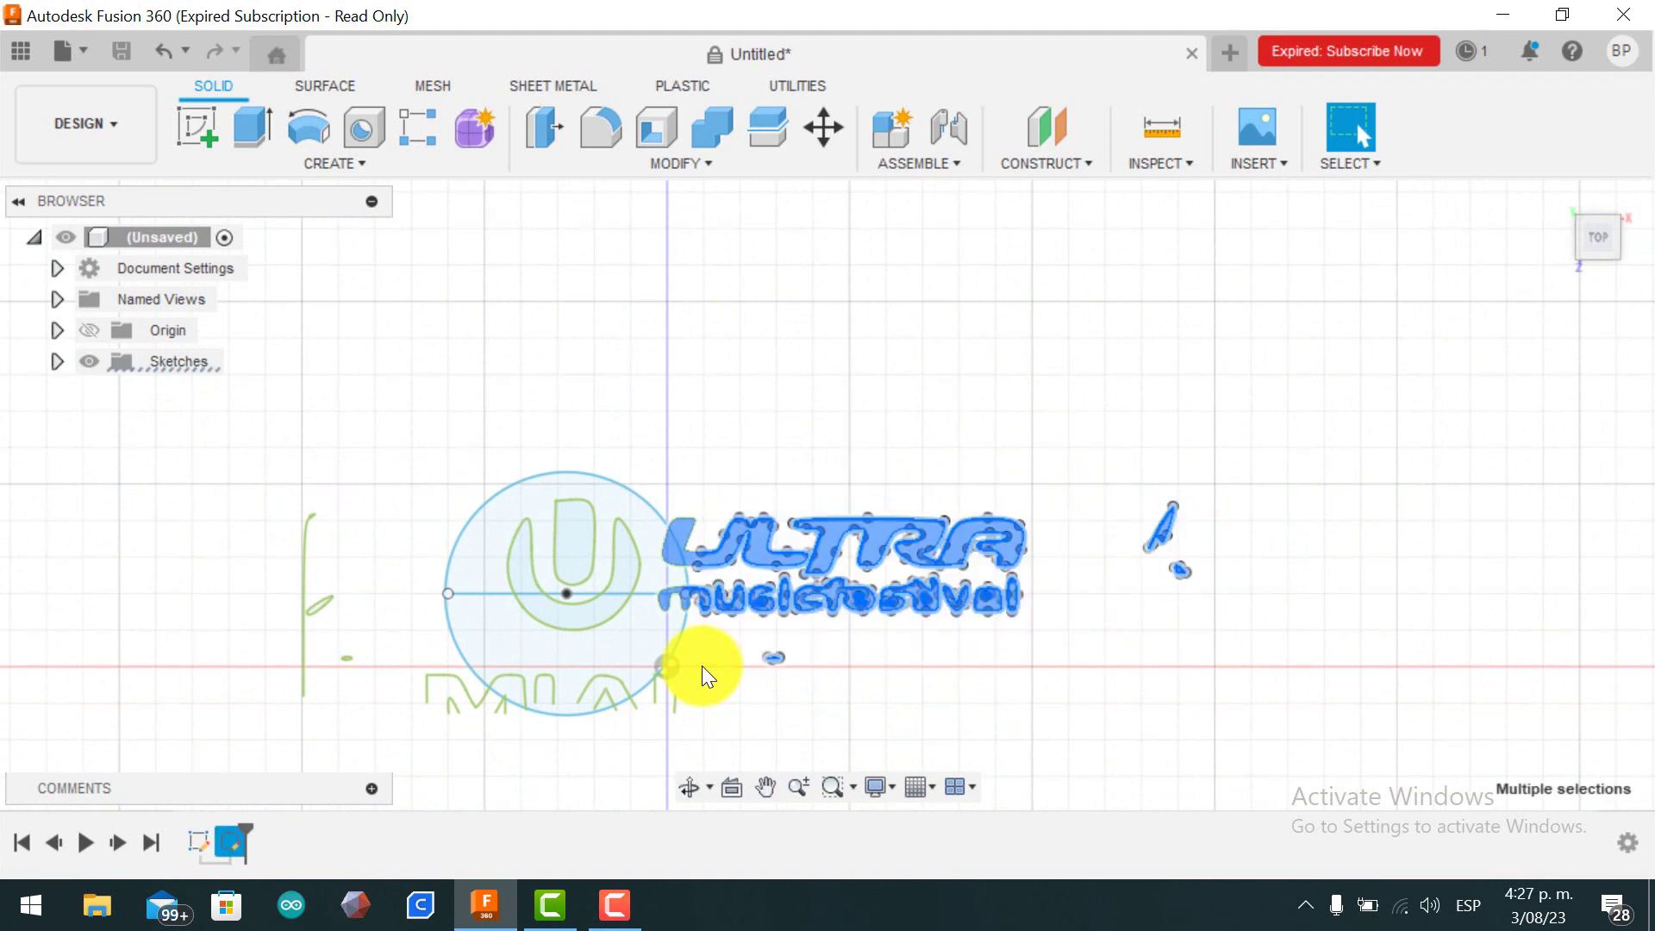
key("Delete")
scroll(750, 528, "up", 3)
left_click_drag(778, 466, 580, 571)
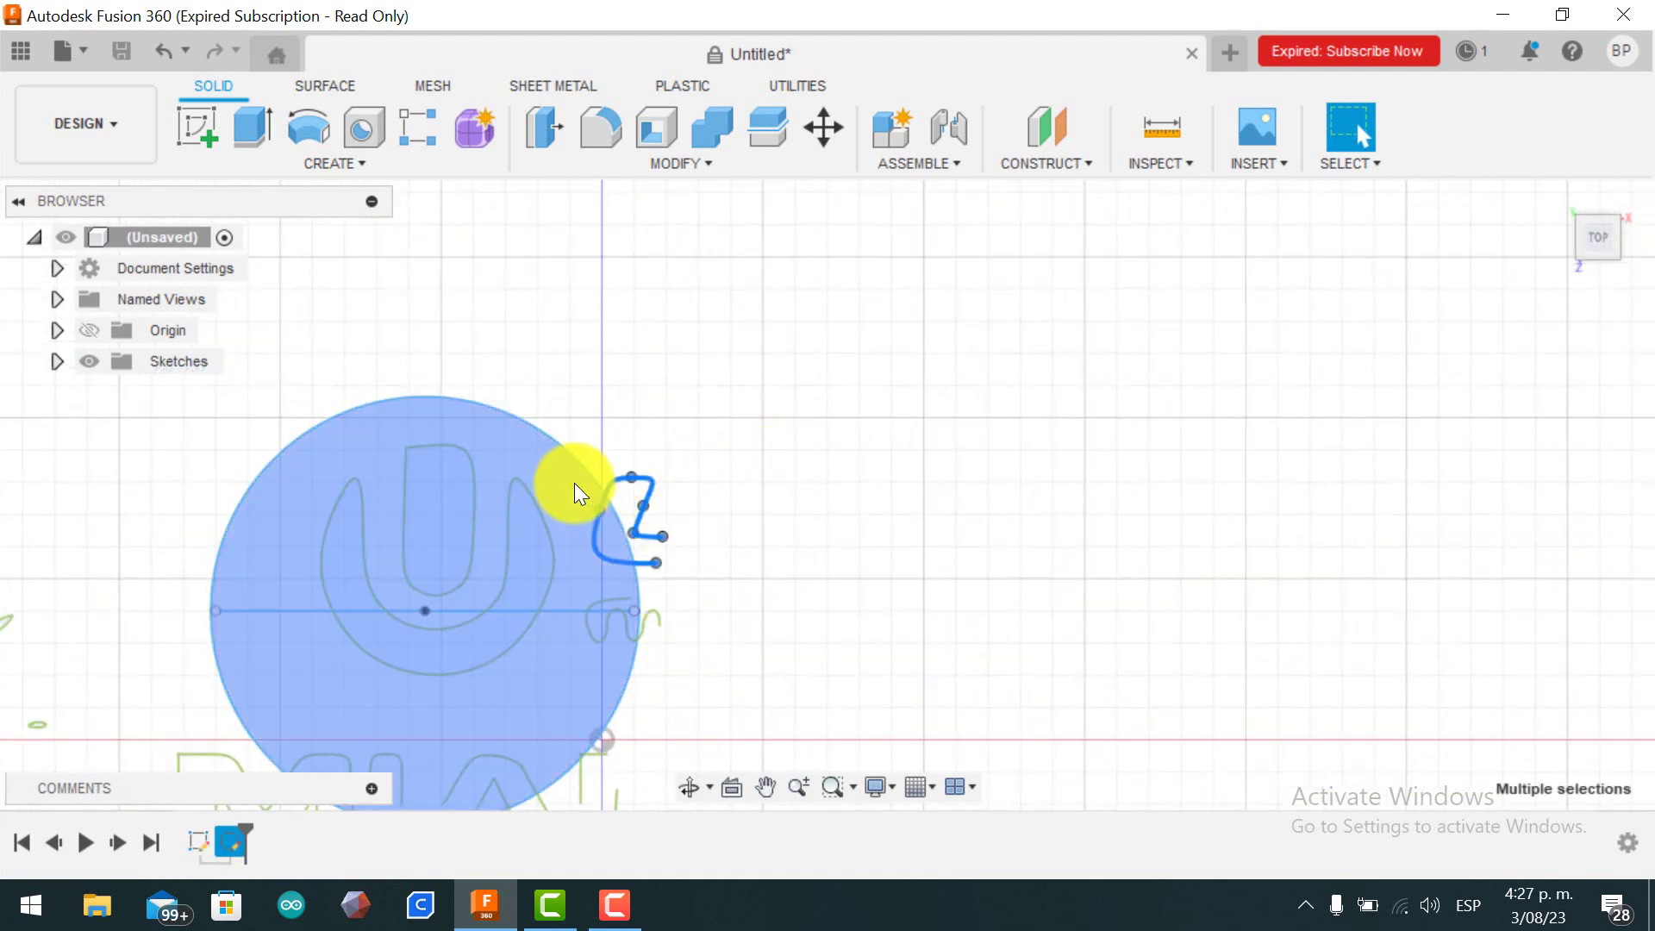
left_click(880, 494)
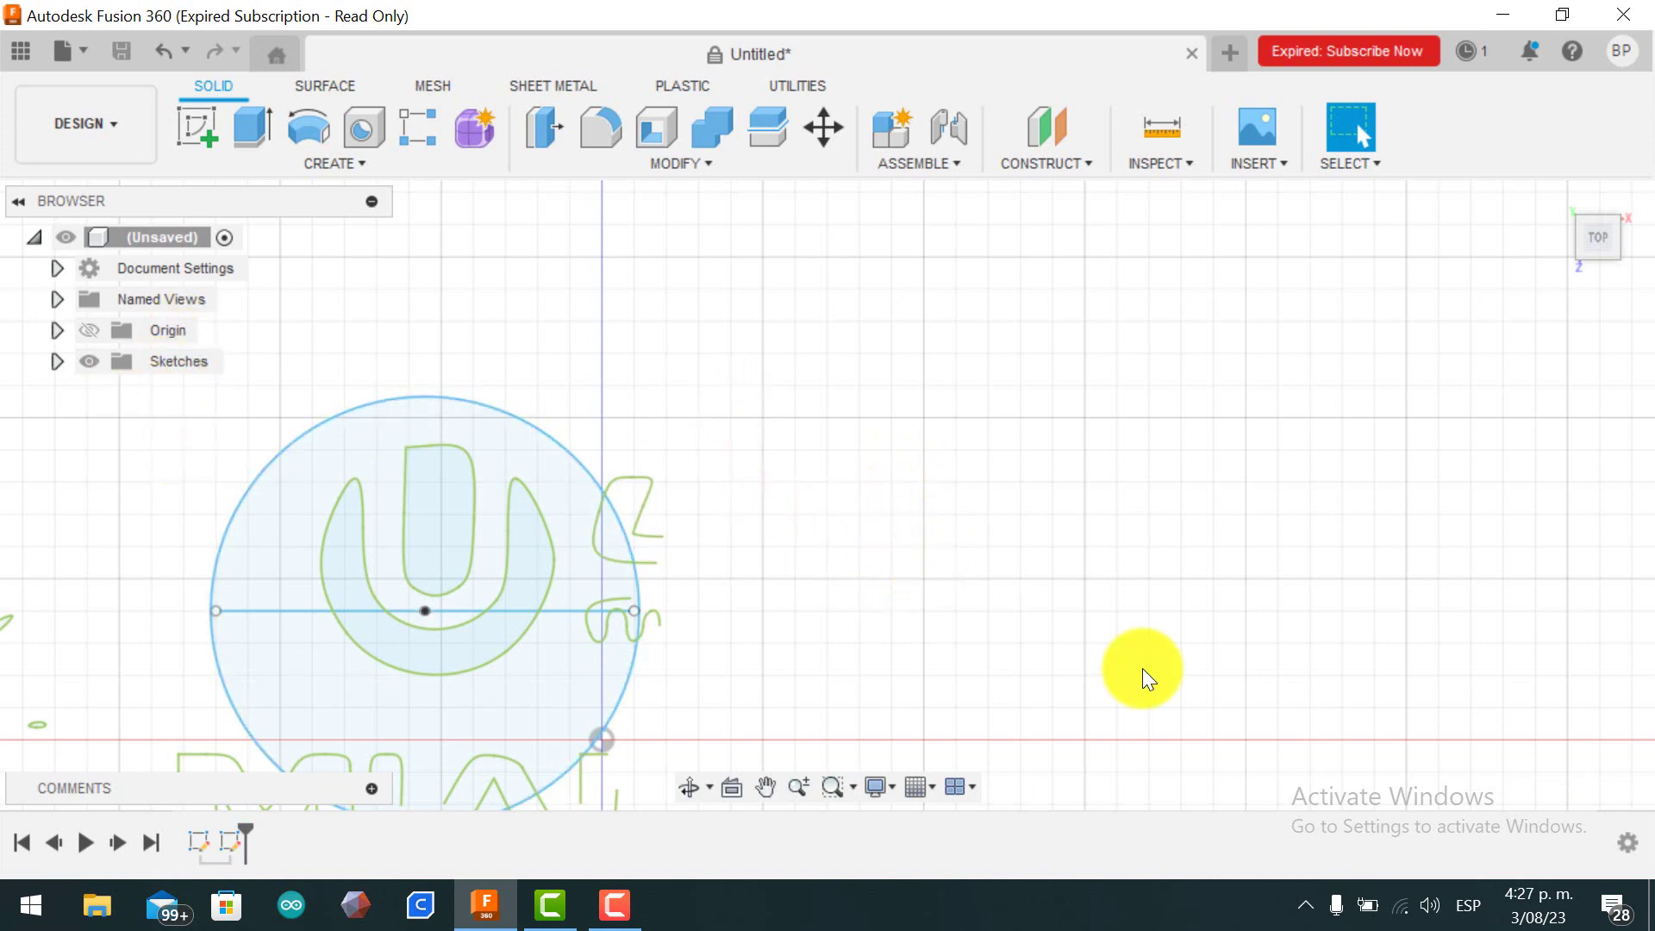
Delete the remaining left edge of the artwork's frame and the small fragments next to it.
scroll(1019, 652, "up", 2)
scroll(991, 636, "down", 2)
middle_click_drag(988, 639, 1167, 462)
middle_click_drag(421, 668, 1110, 775)
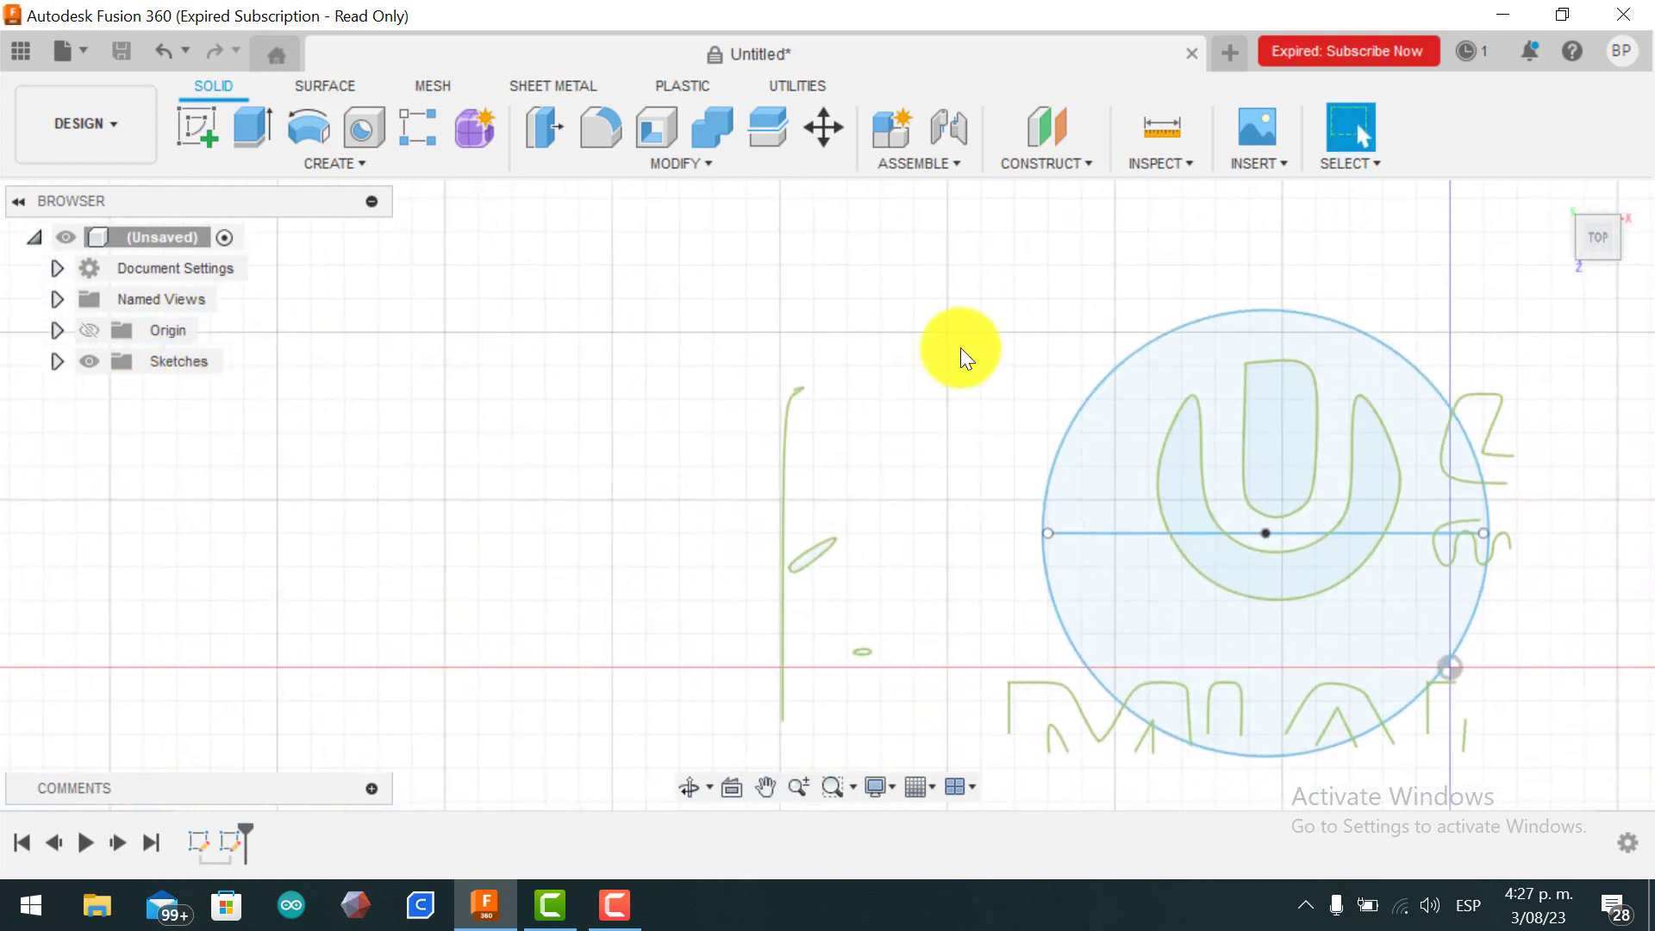
left_click_drag(960, 334, 638, 758)
key("Delete")
Delete the leftover curves of the first M and first I of MIAMI at the circle's lower edge.
middle_click_drag(1033, 724, 652, 712)
scroll(652, 712, "down", 1)
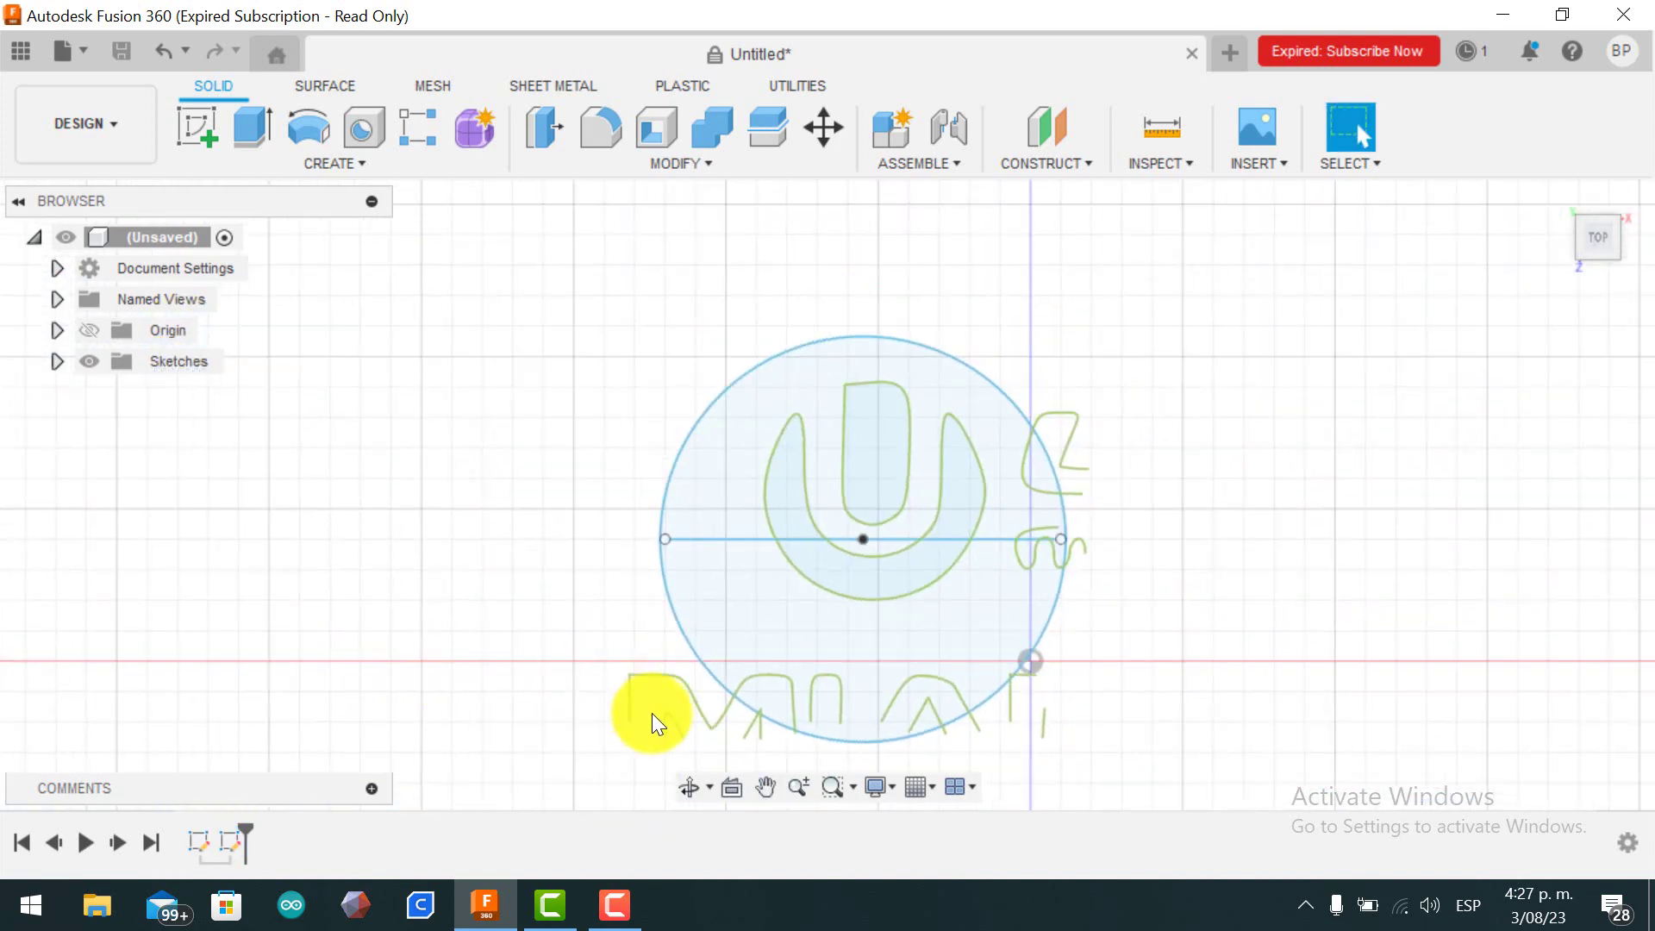
left_click(633, 695)
scroll(645, 681, "up", 3)
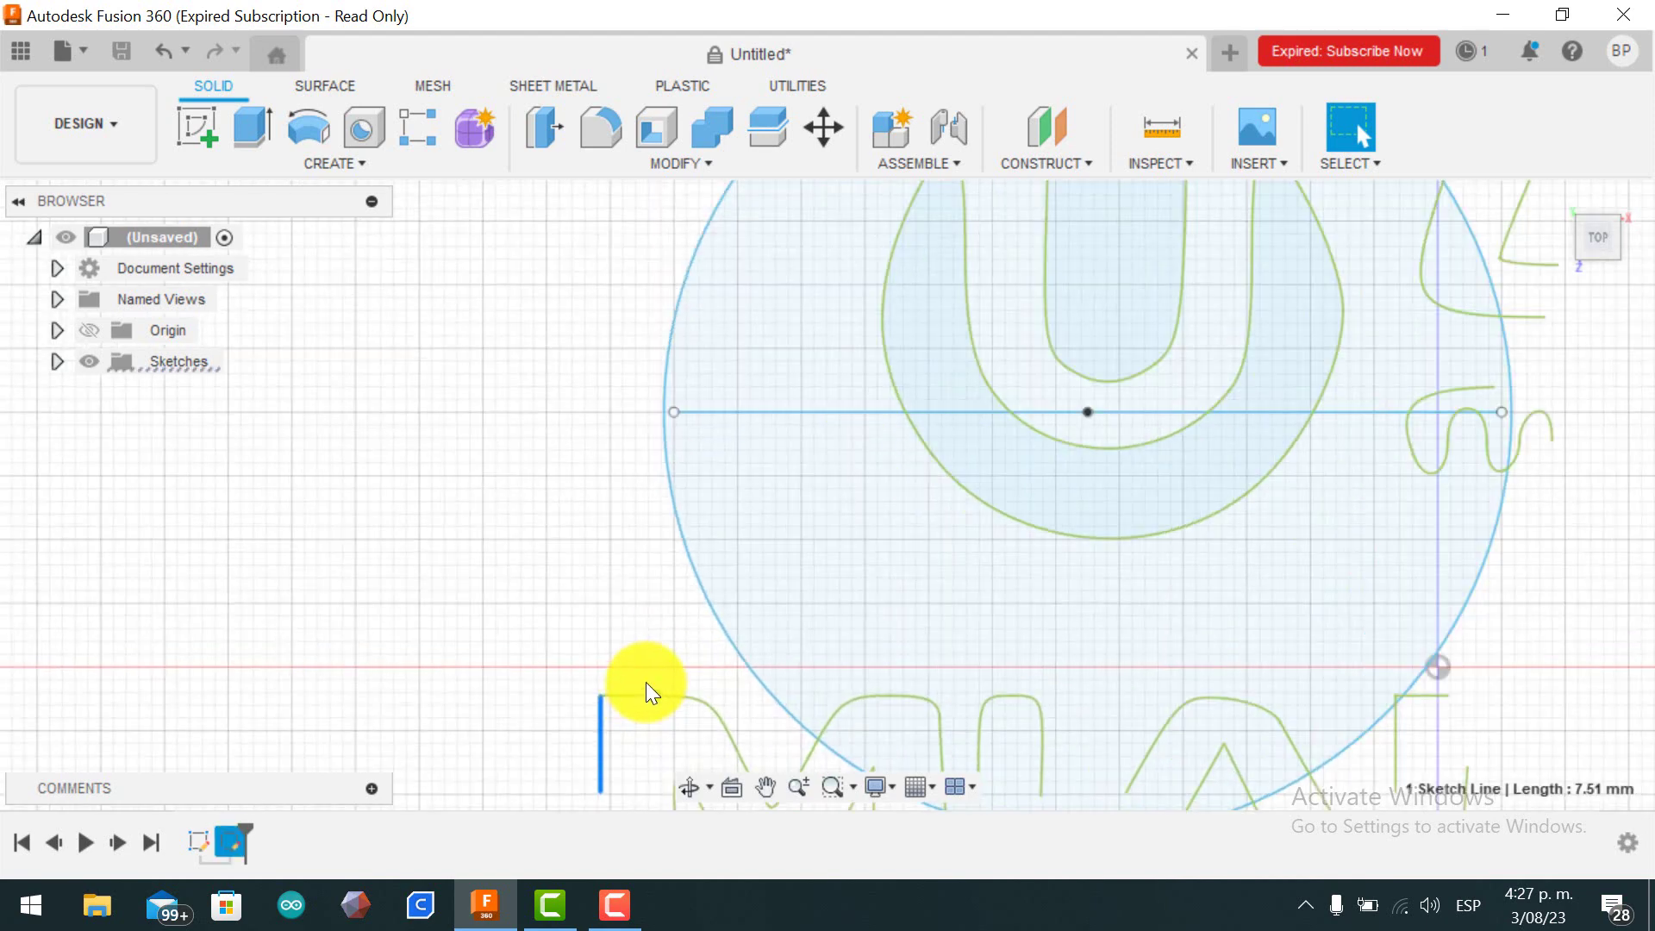
left_click(593, 535, "ctrl")
left_click(679, 564, "ctrl")
left_click(701, 605, "ctrl")
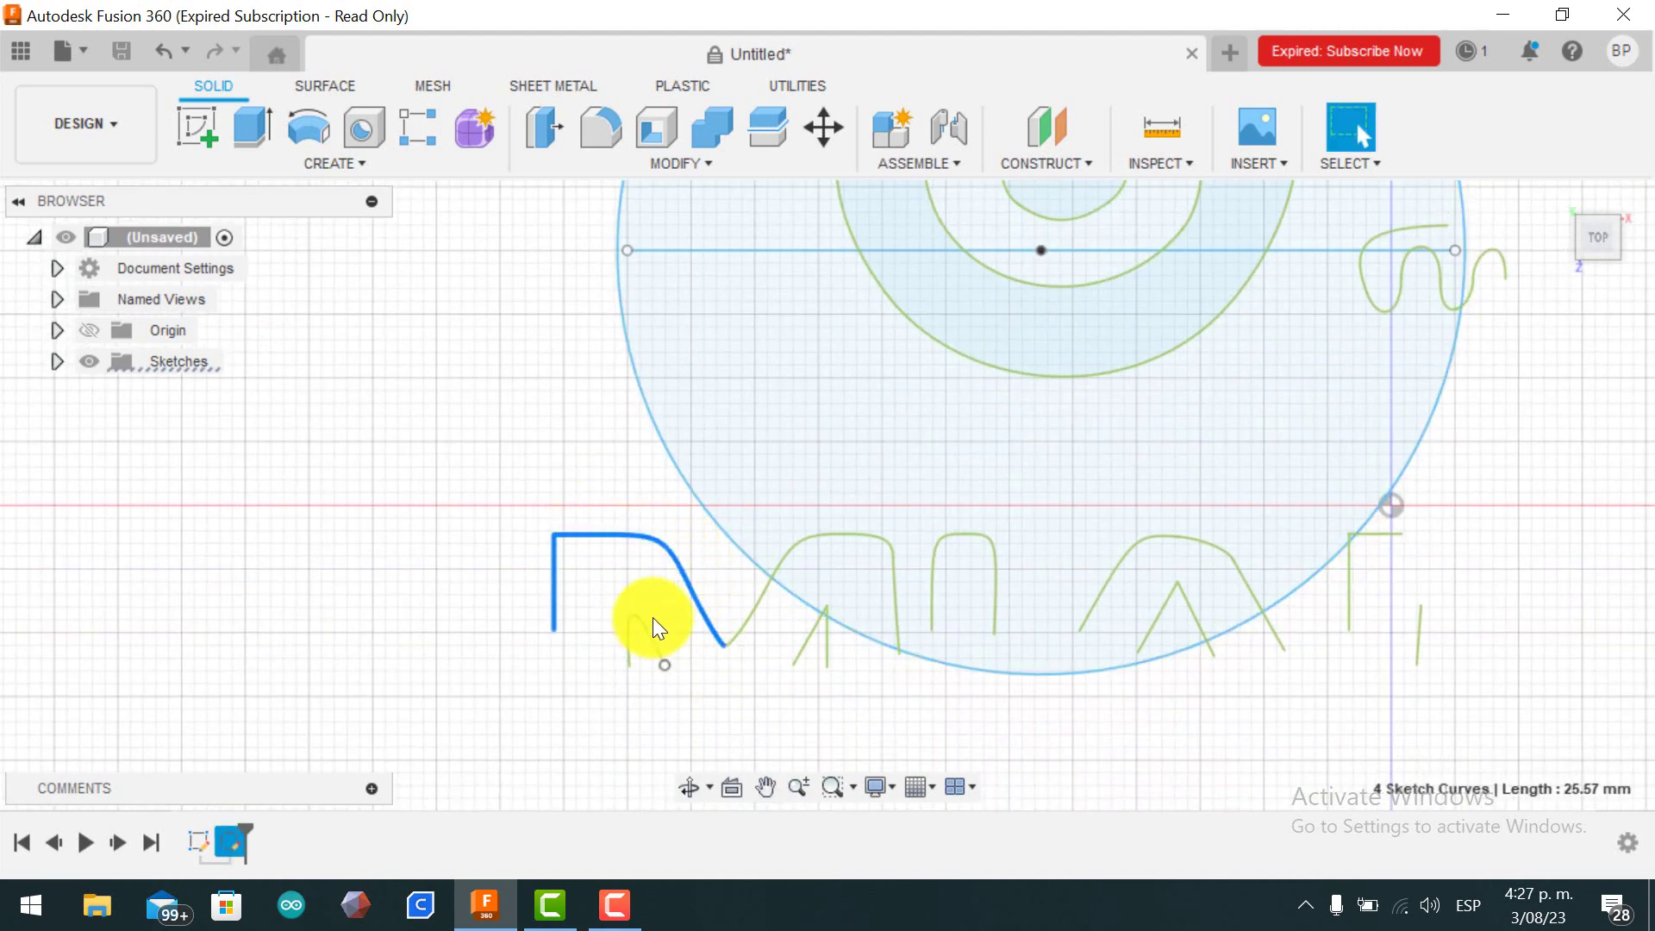
left_click(644, 638, "shift")
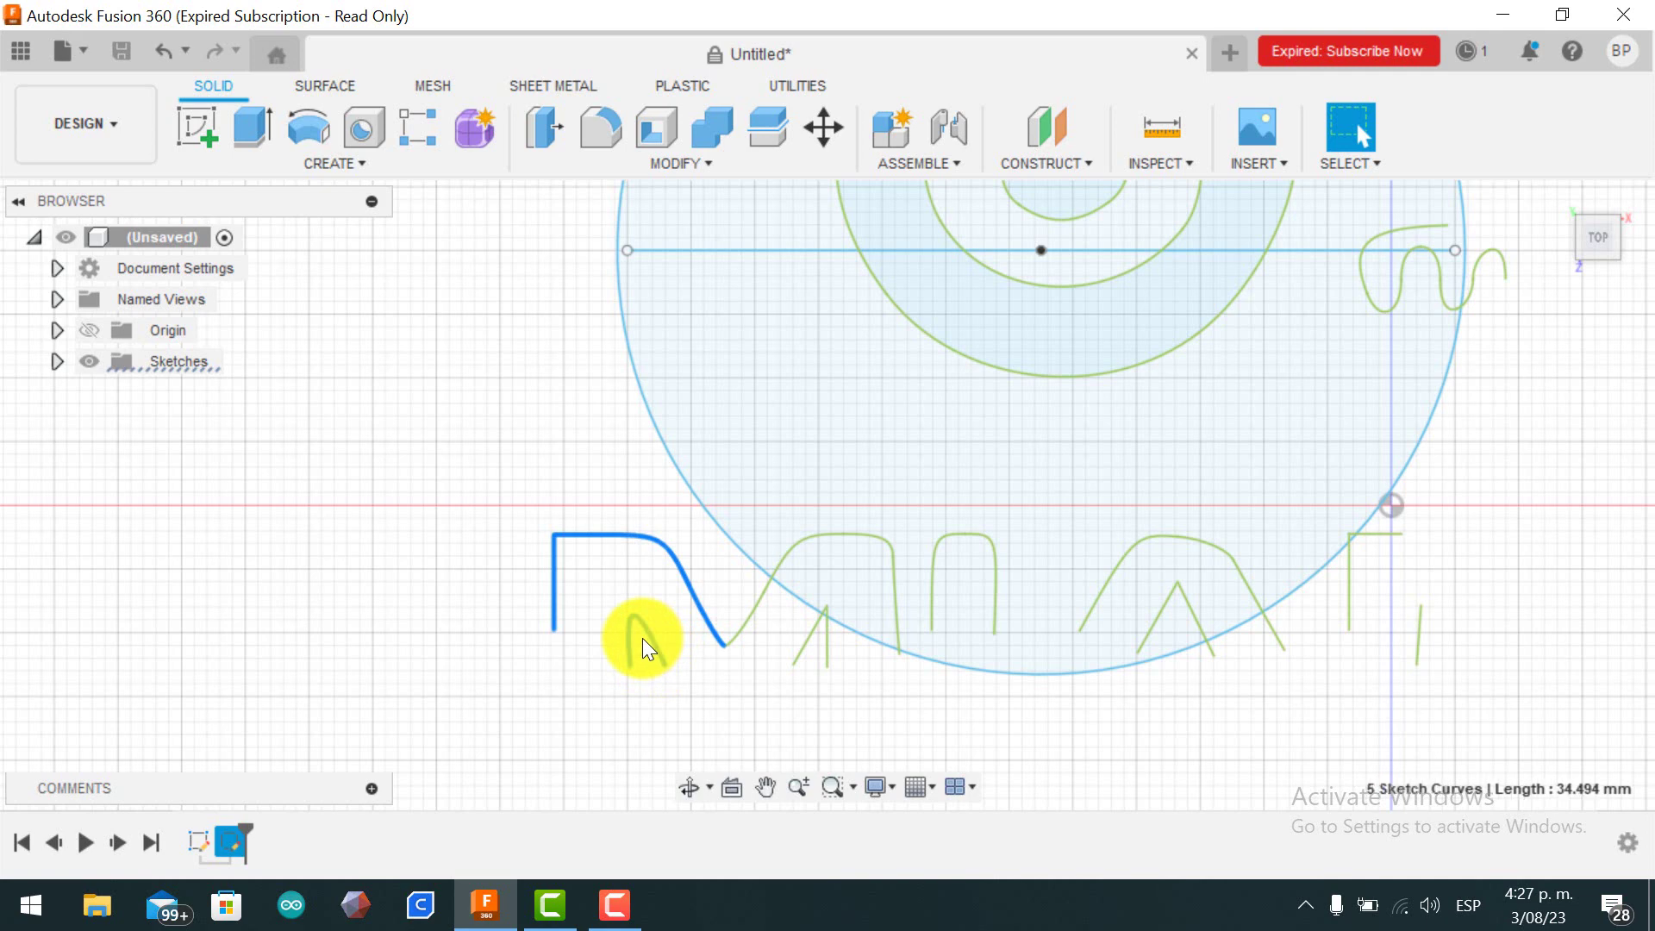
left_click(805, 641, "ctrl")
left_click(753, 613, "ctrl")
left_click(828, 631, "ctrl")
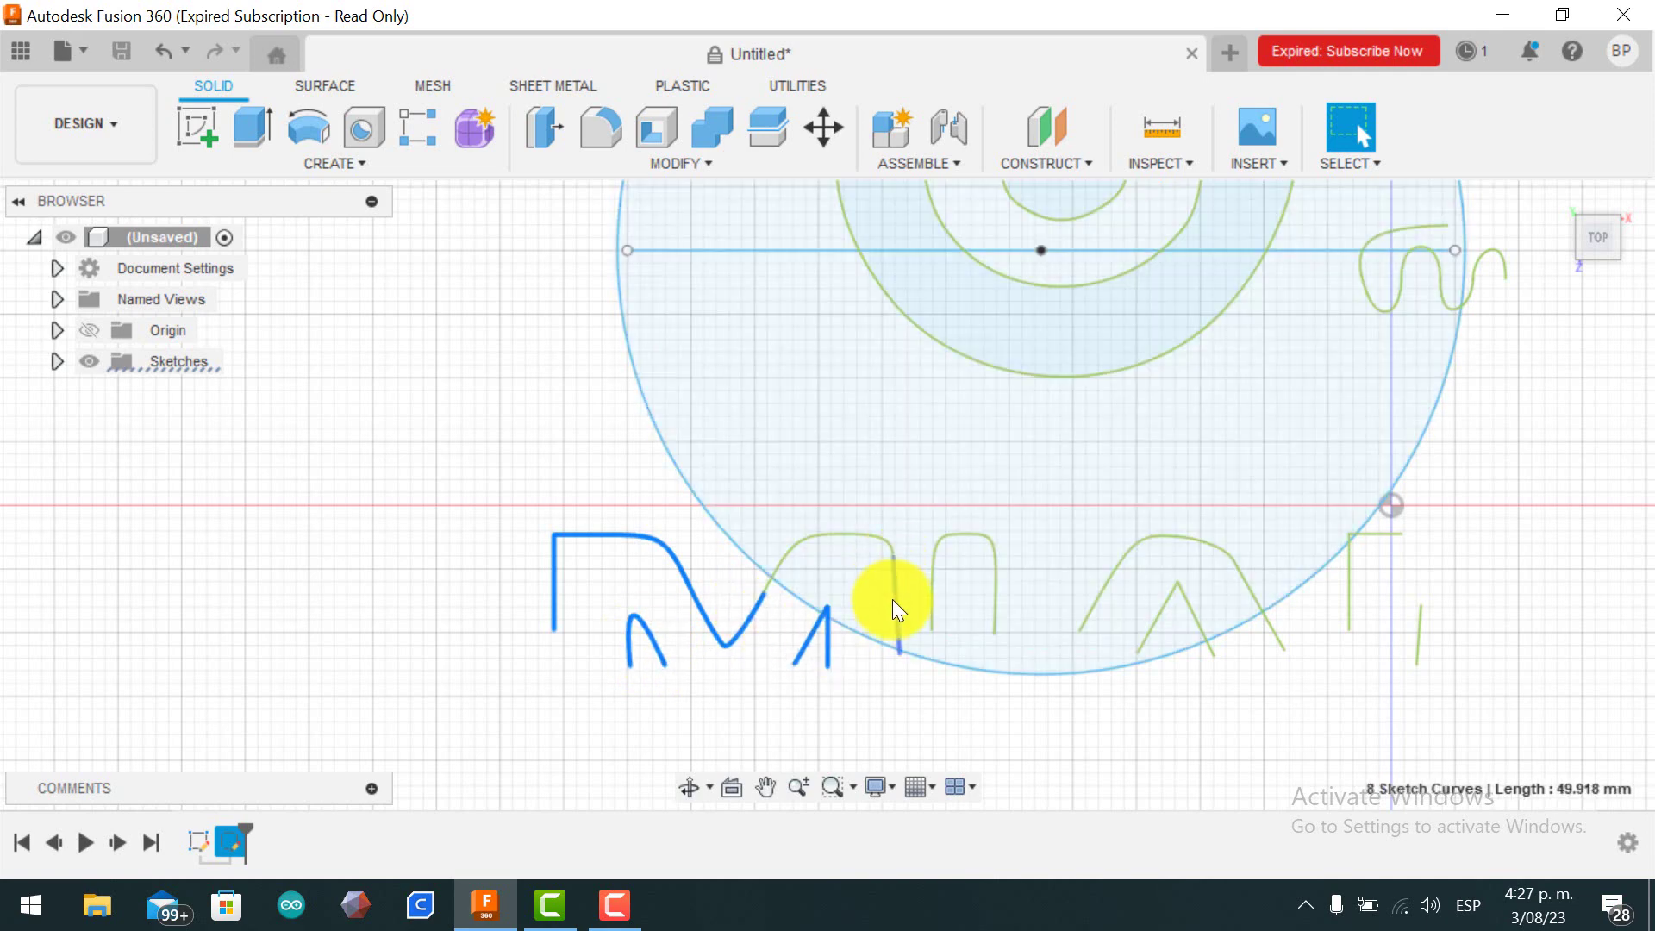
left_click(893, 598, "ctrl")
left_click(819, 539, "shift")
left_click(904, 552, "shift")
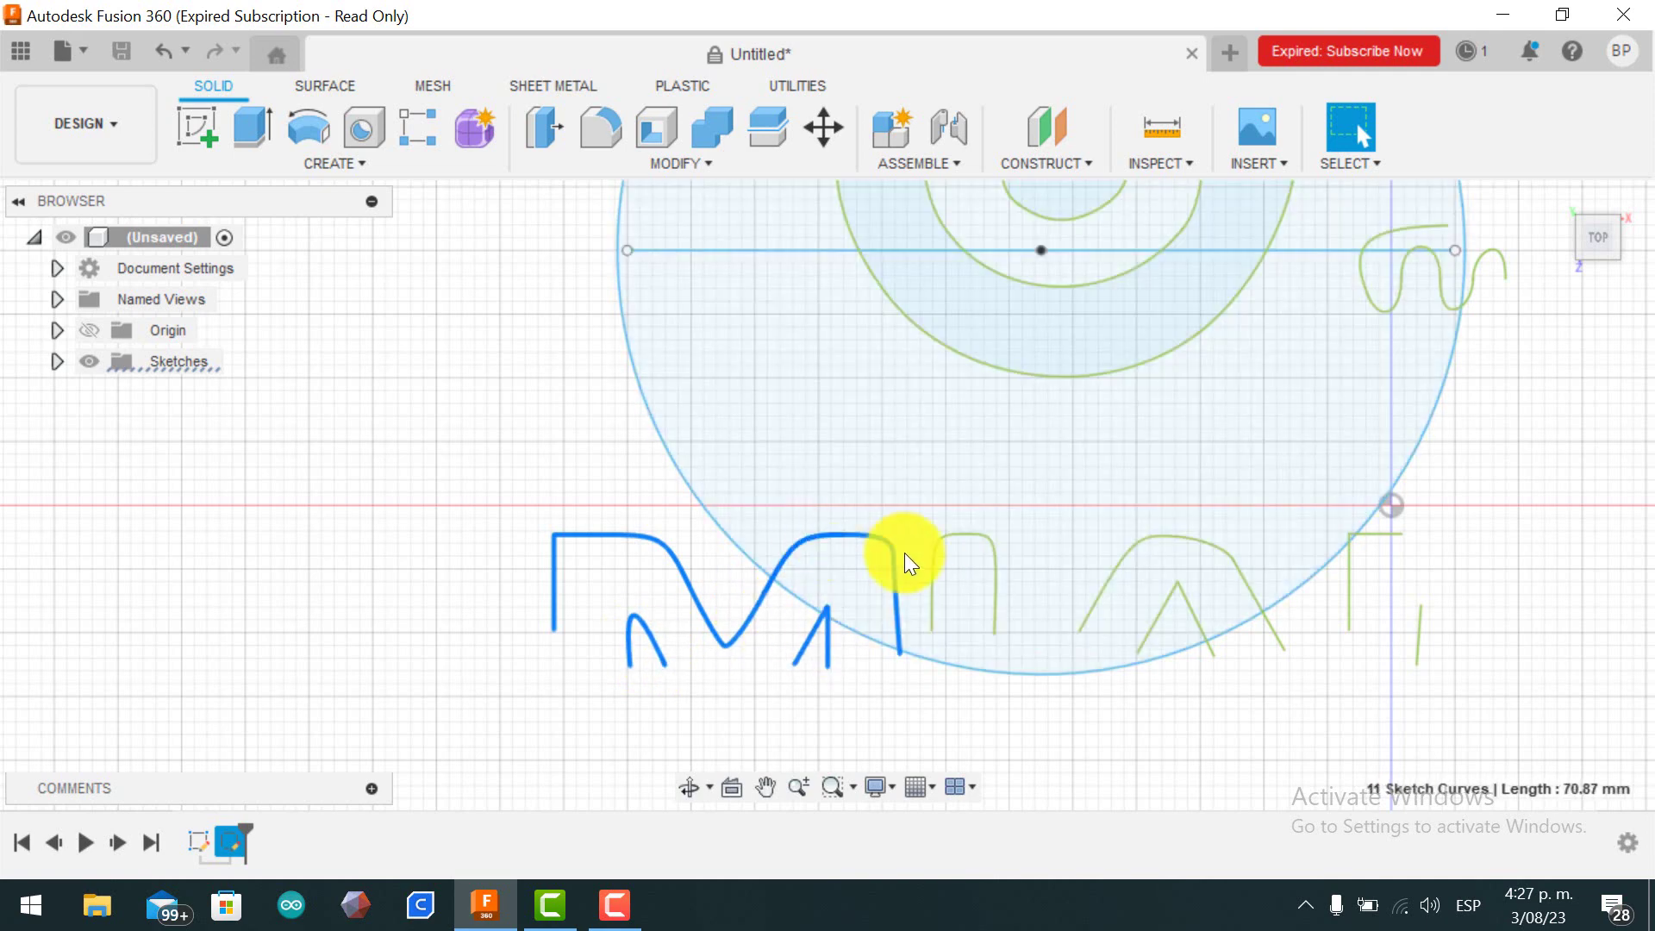
left_click(938, 576, "shift")
key("Delete")
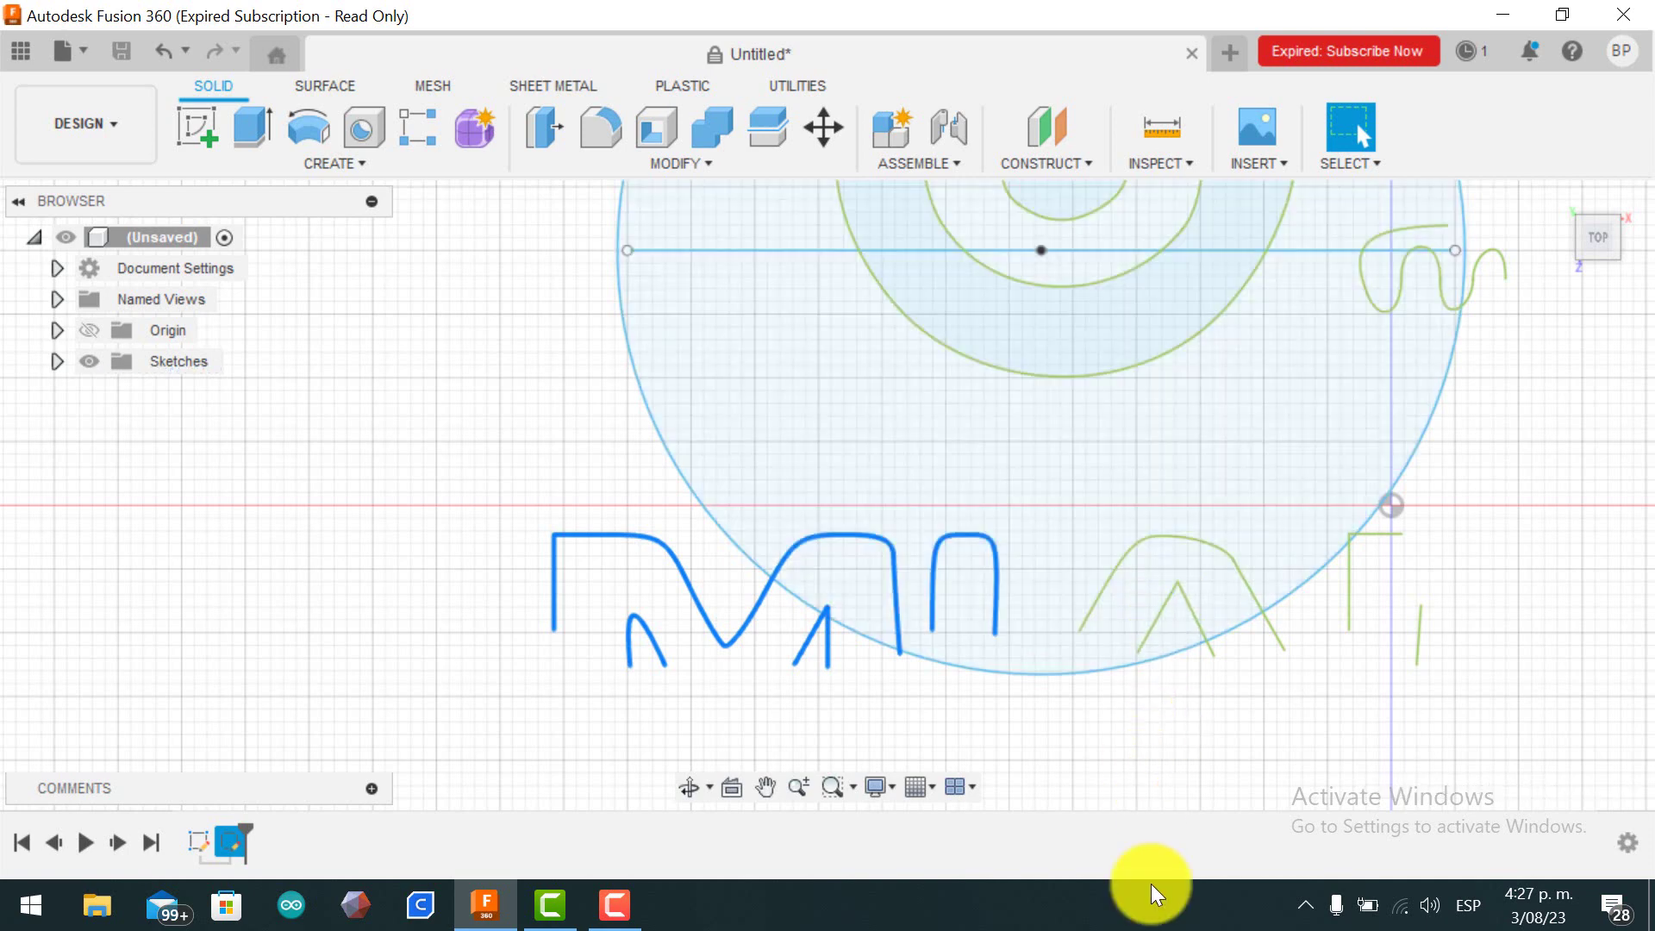
Delete the leftover curves of the A and the second M of MIAMI at the circle's lower edge.
left_click(1130, 557)
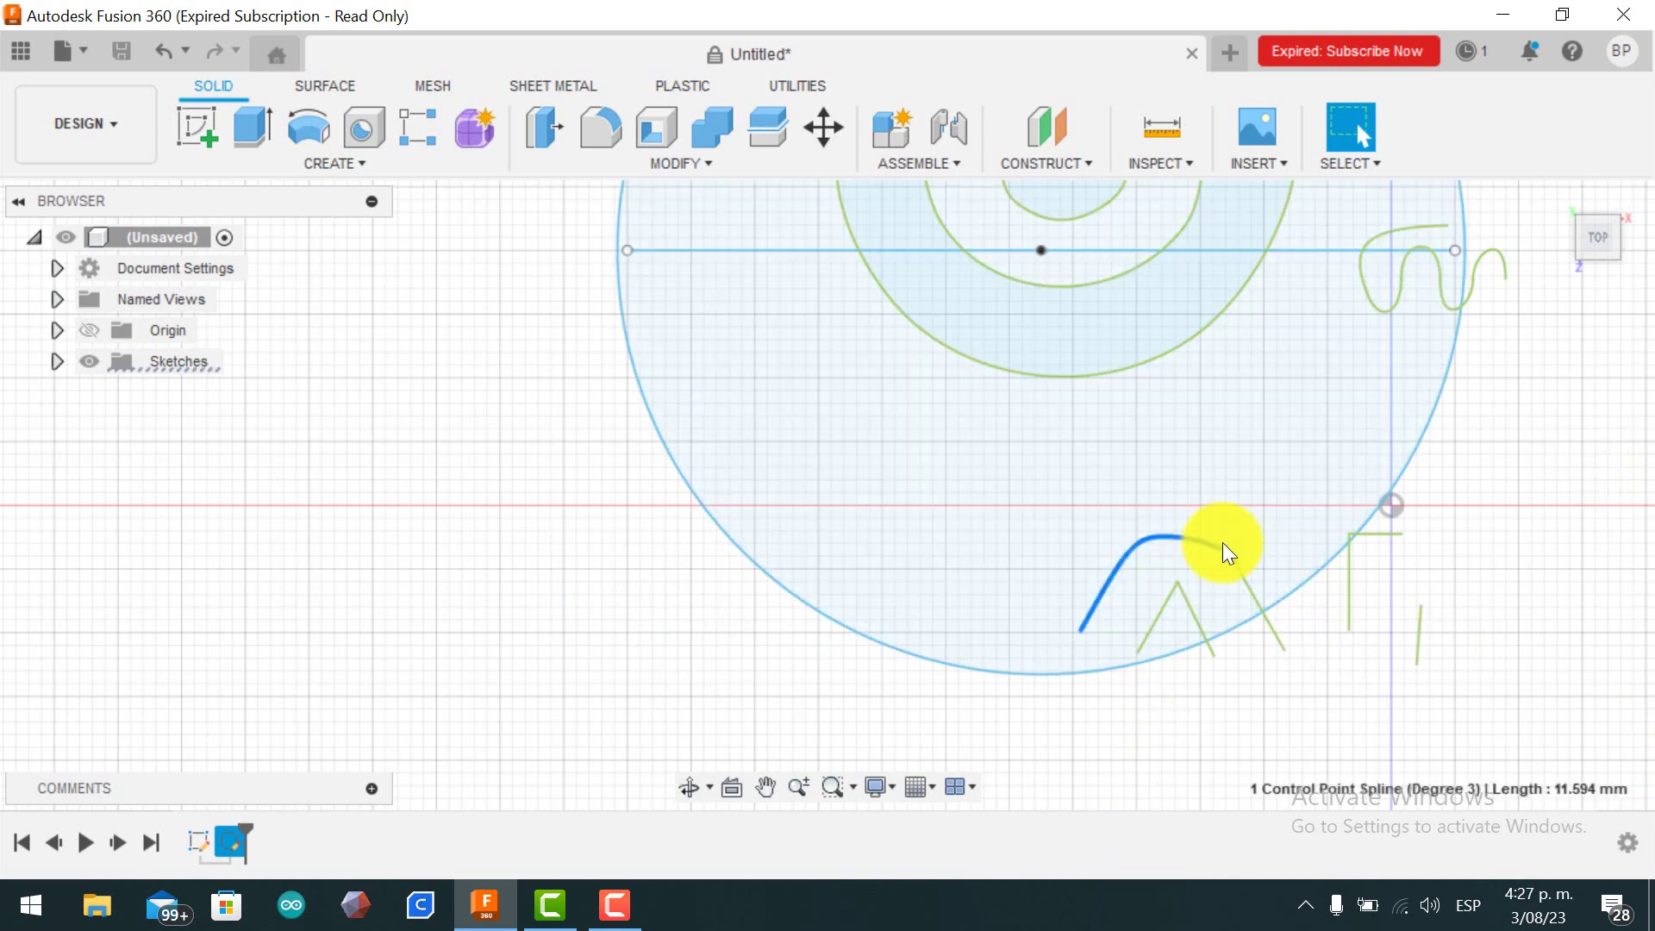
left_click(1218, 546, "shift")
left_click(1253, 581, "shift")
left_click(1195, 606, "shift")
left_click(1160, 612, "shift")
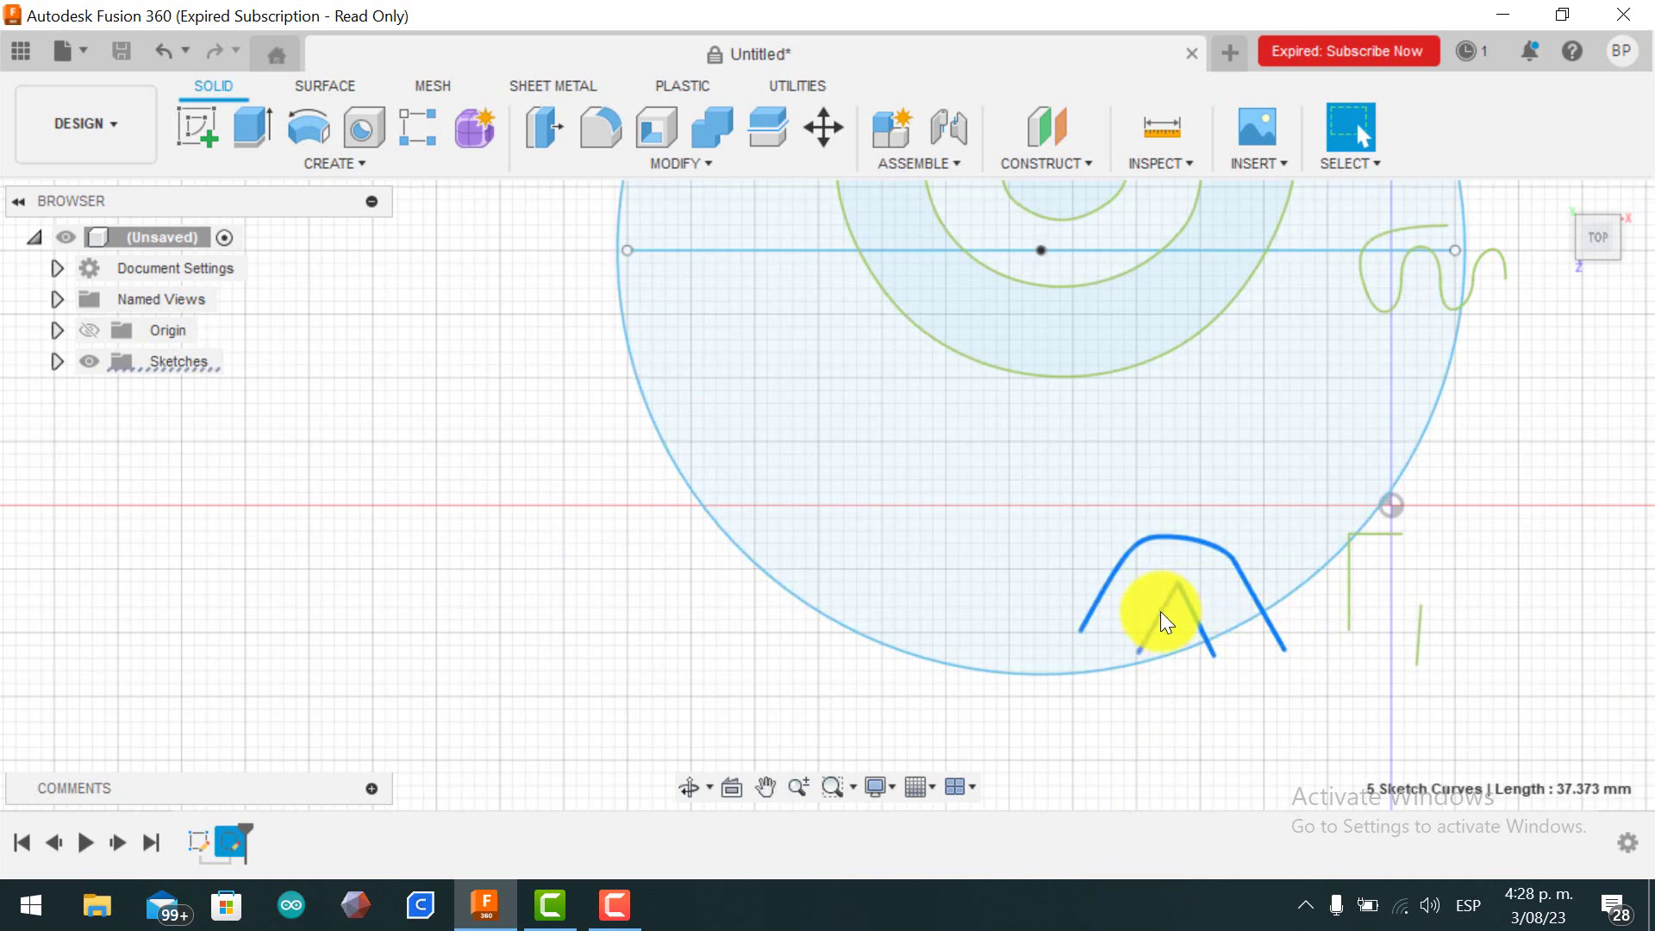
left_click(1352, 602, "shift")
left_click(1386, 536, "shift")
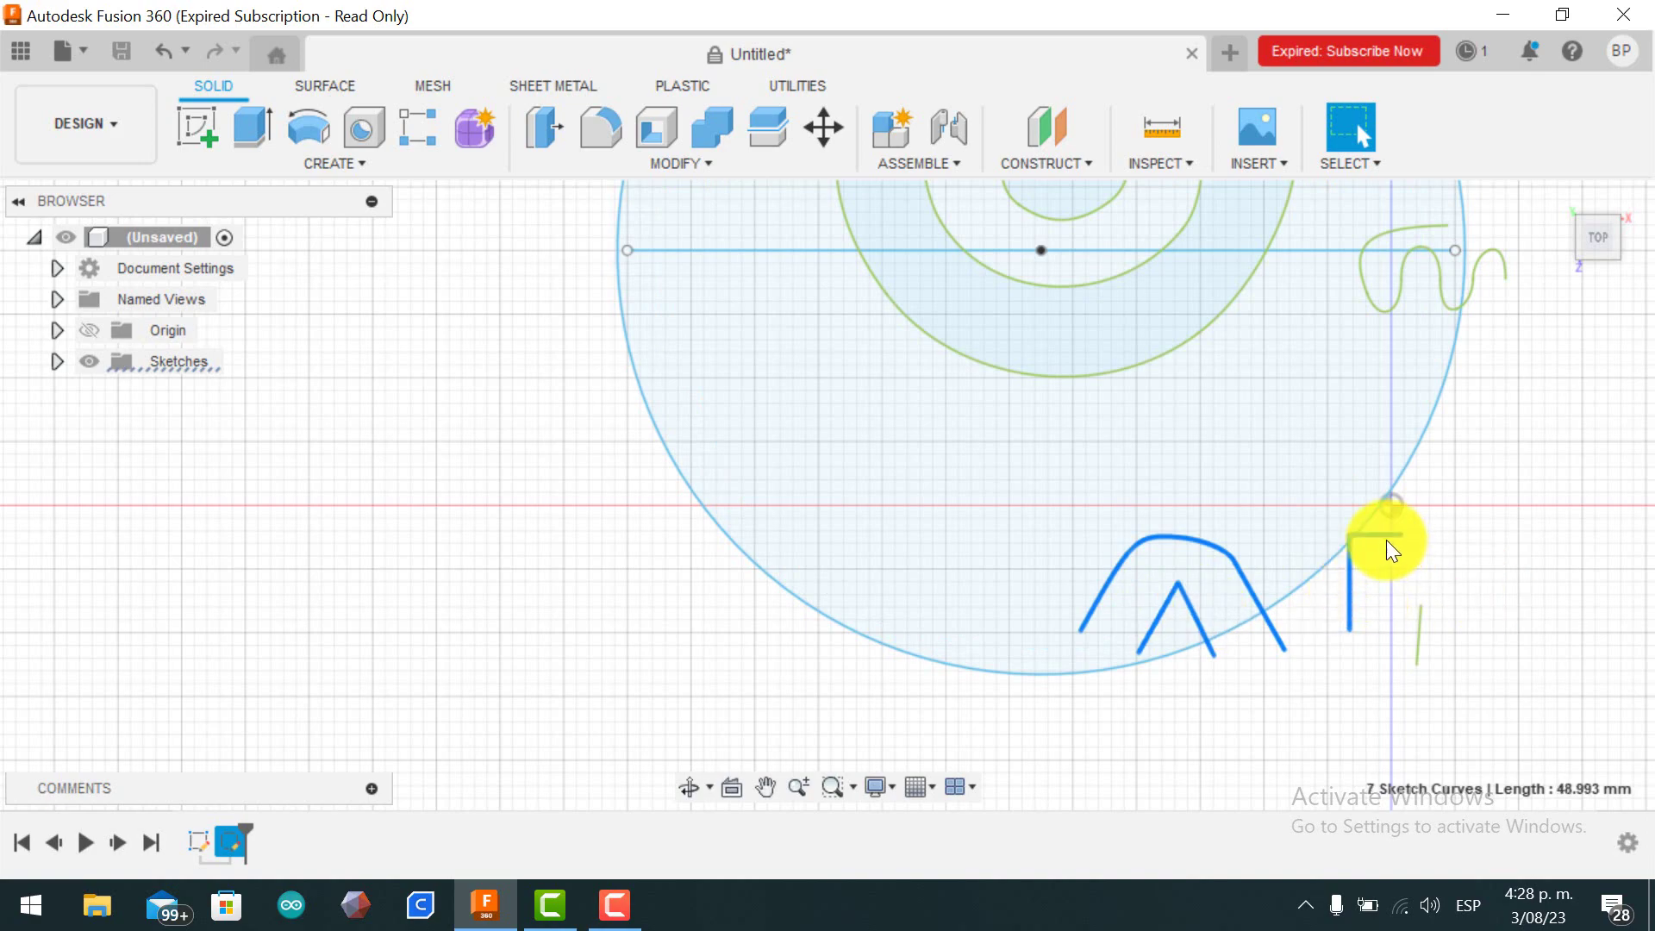
left_click(1417, 627, "shift")
key("Delete")
Delete the leftover ULTRA and musicfestival letter curves crossing the circle's right edge.
middle_click_drag(1425, 512, 1206, 838)
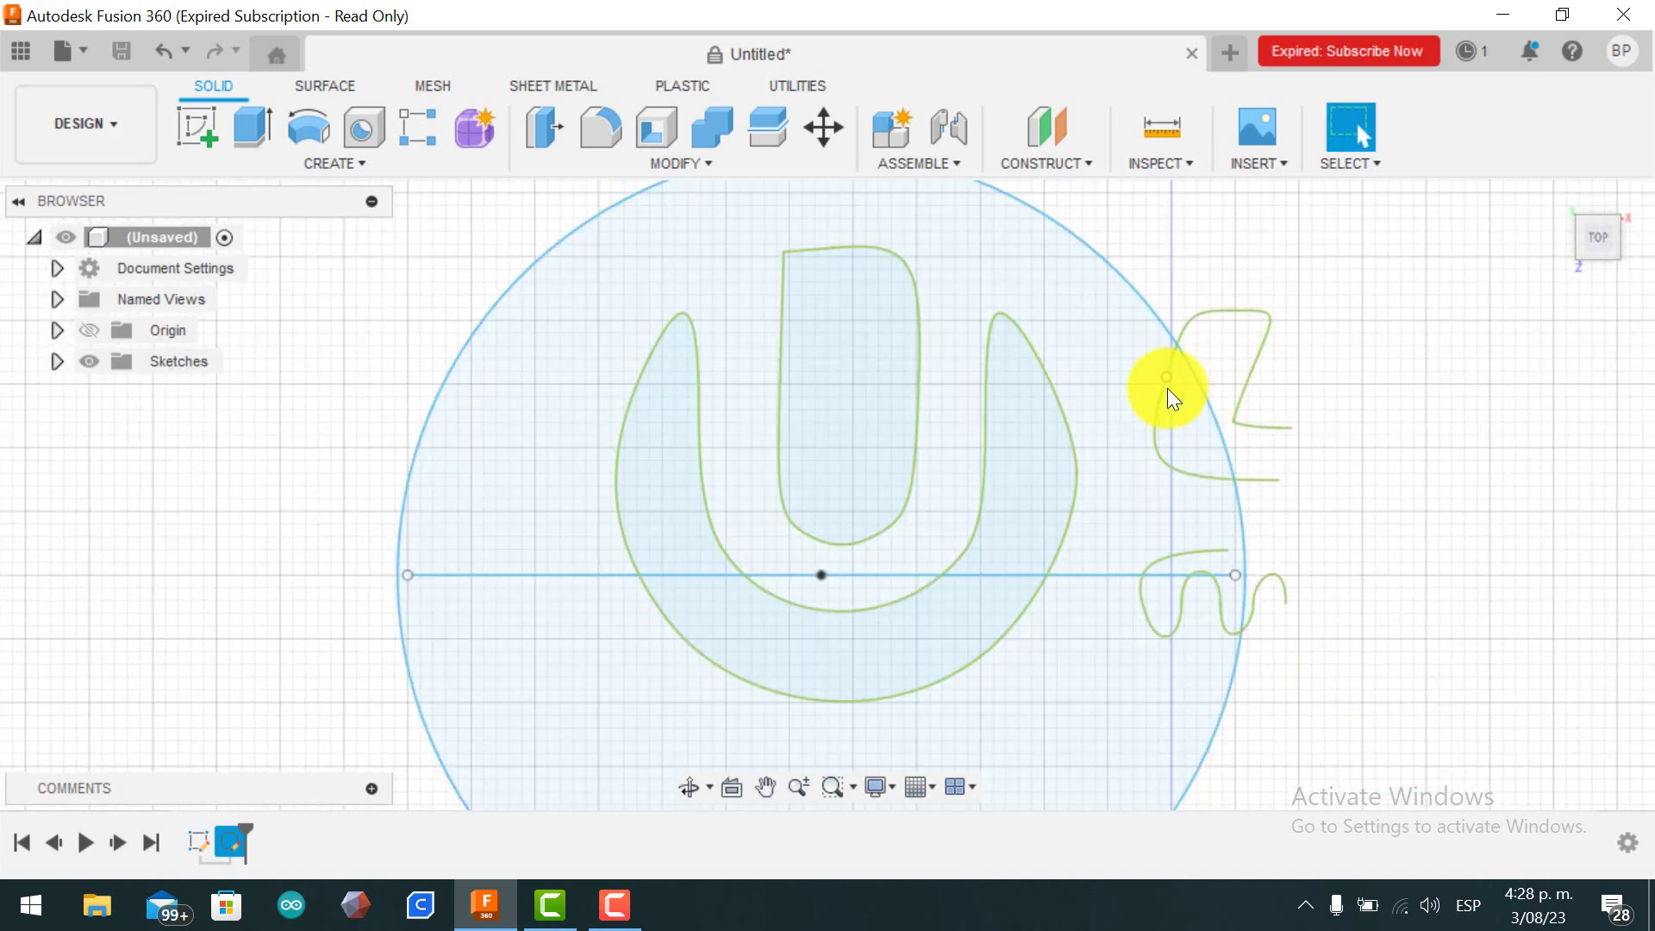
left_click(1154, 421)
left_click(1188, 329, "shift")
left_click(1259, 308, "shift")
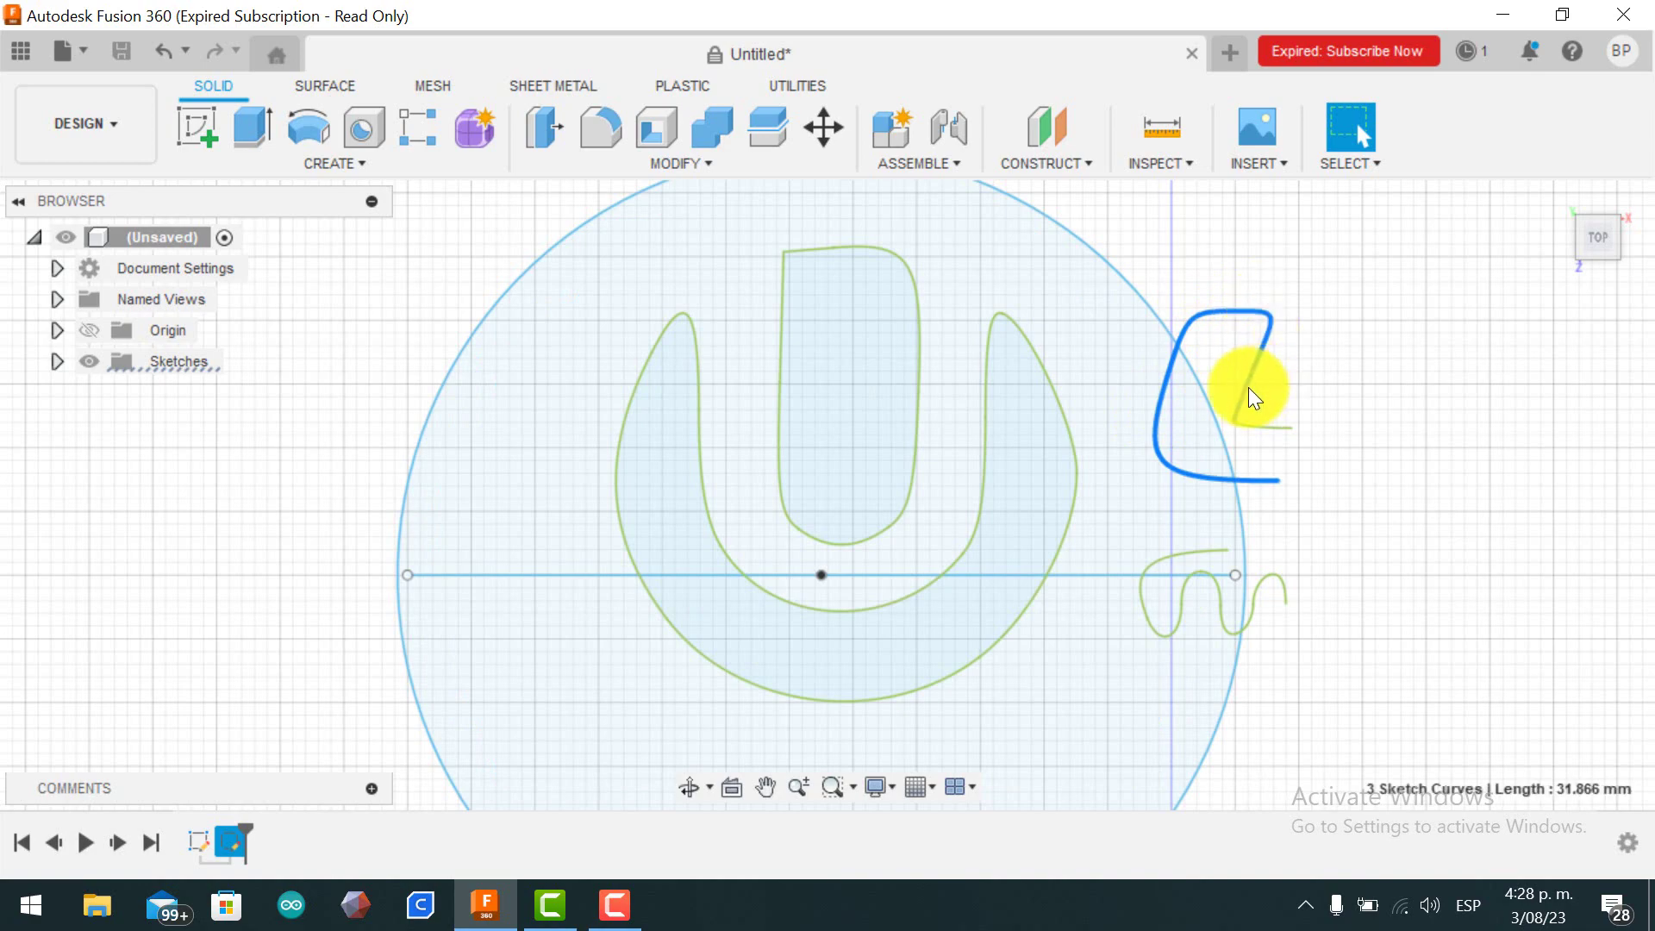
left_click(1249, 386, "shift")
left_click(1272, 426, "shift")
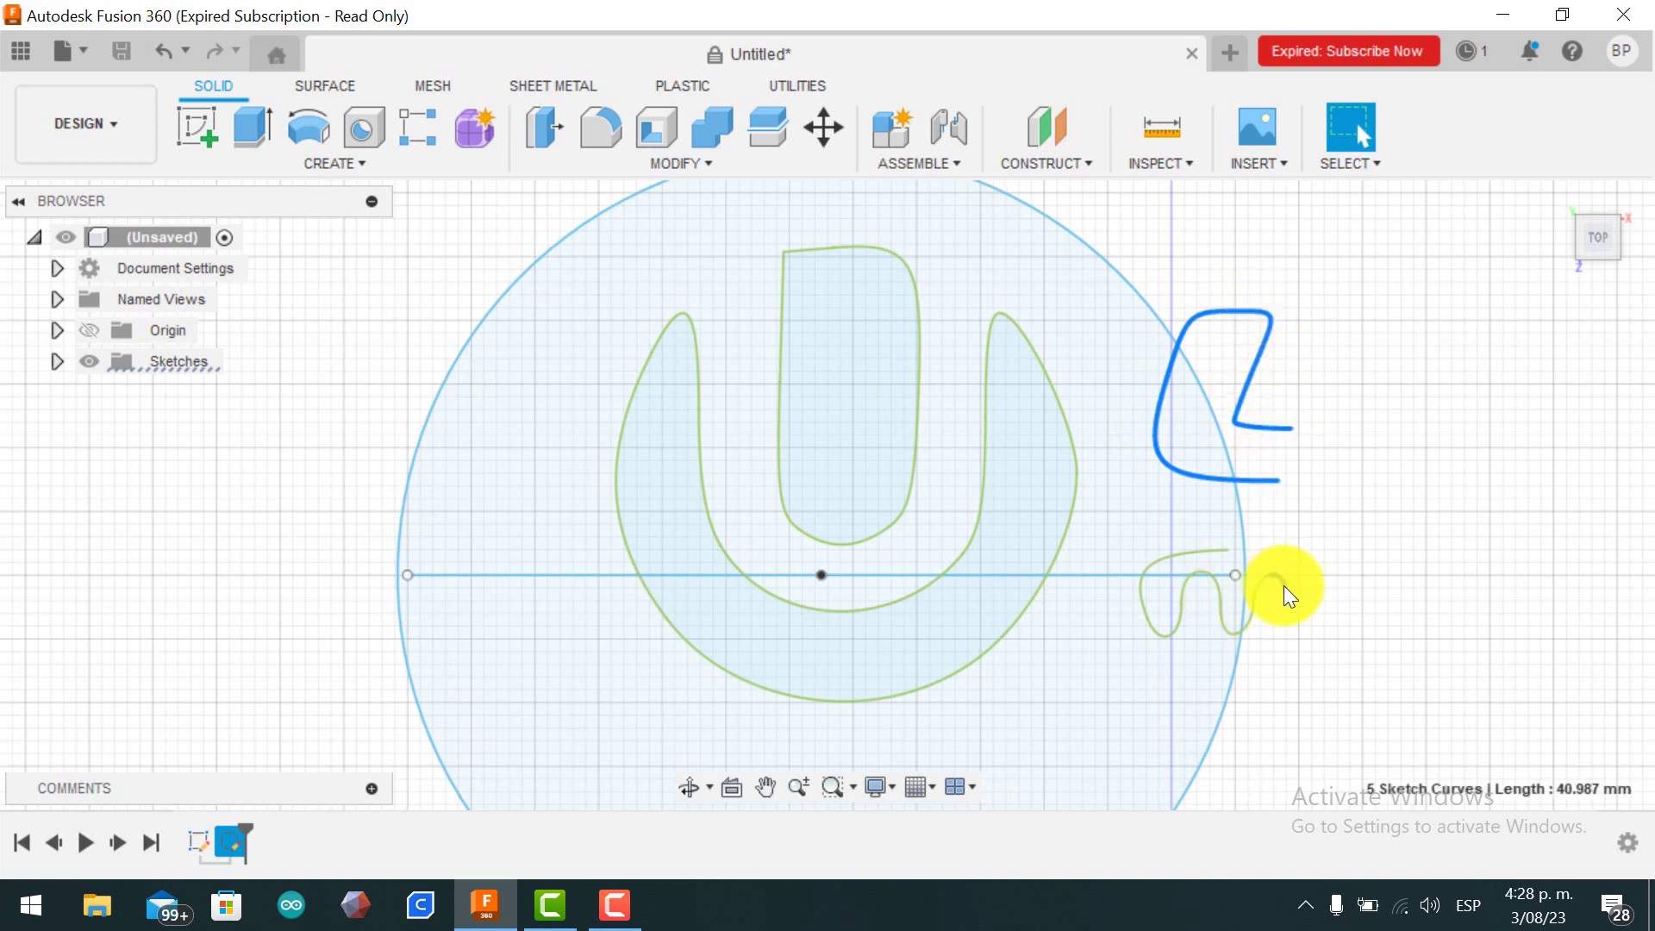
left_click(1260, 590, "shift")
scroll(1254, 591, "up", 4)
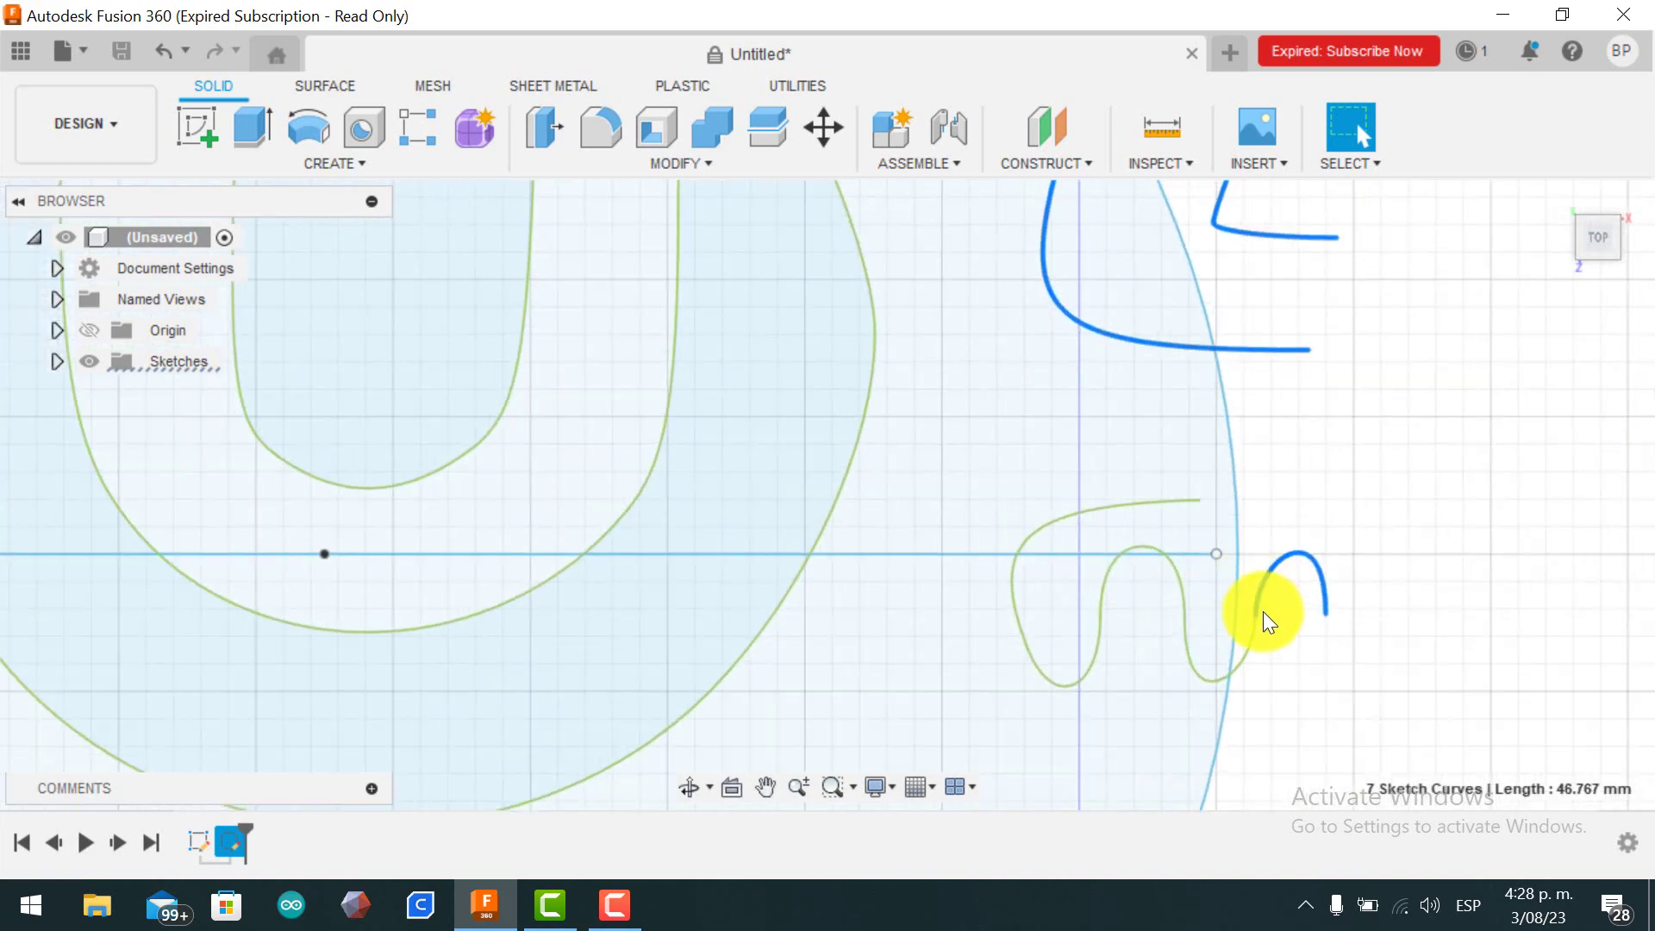
left_click(1241, 639, "shift")
left_click(1198, 659, "shift")
left_click(1176, 593, "shift")
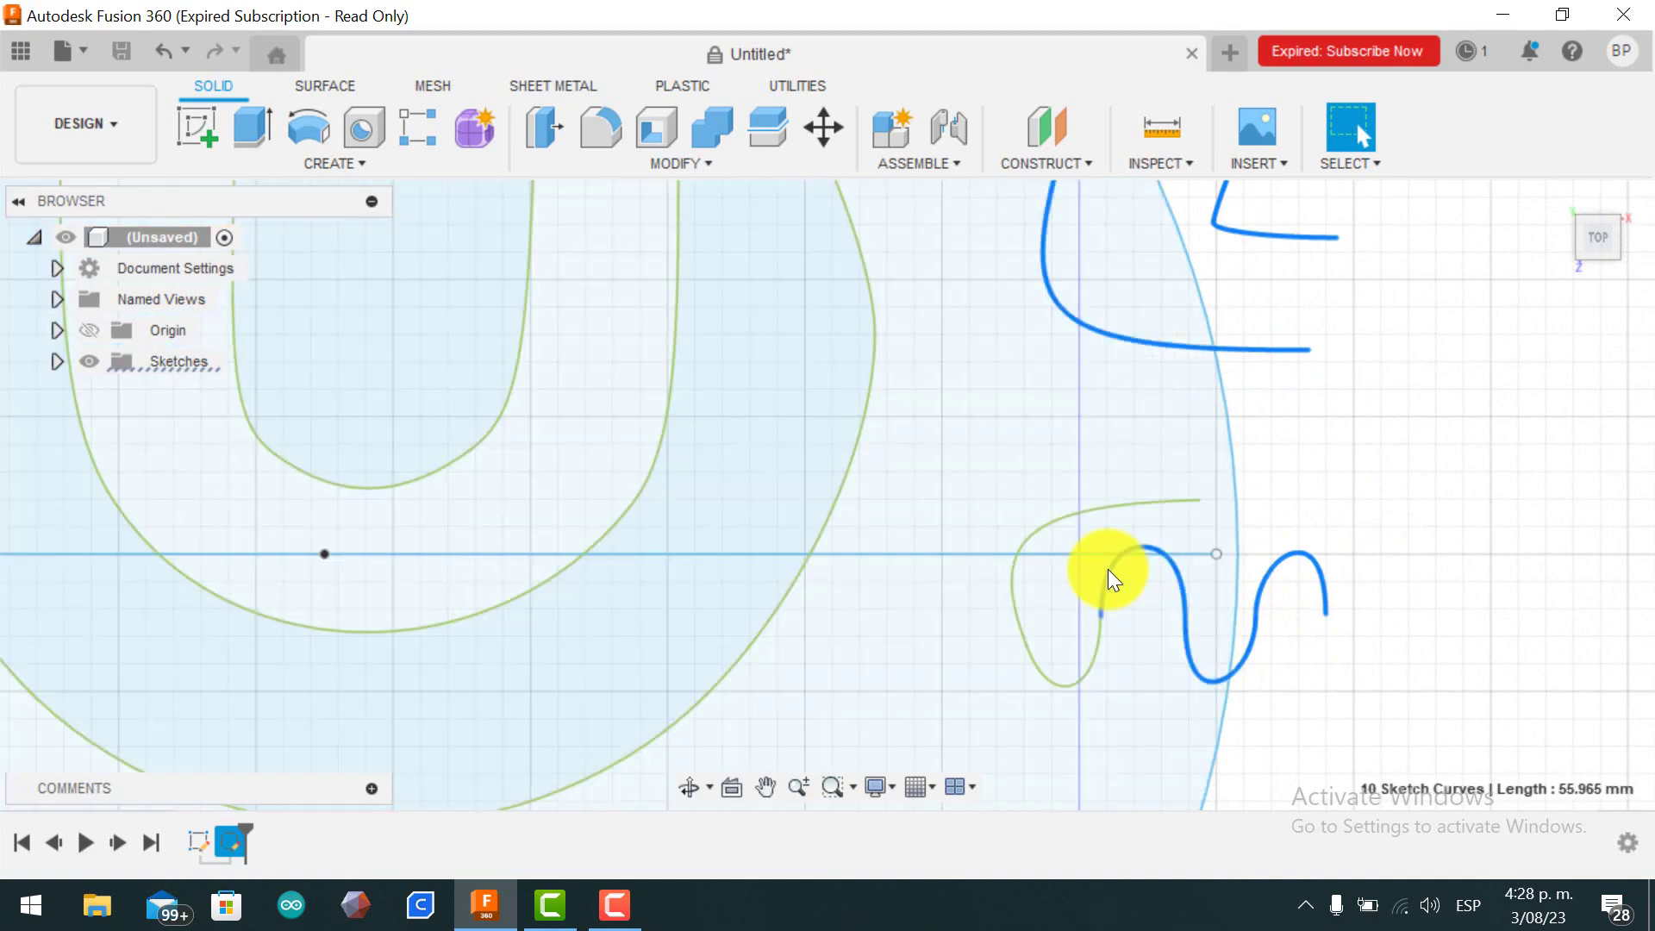
left_click(1093, 653, "shift")
left_click(1010, 603, "shift")
key("Delete")
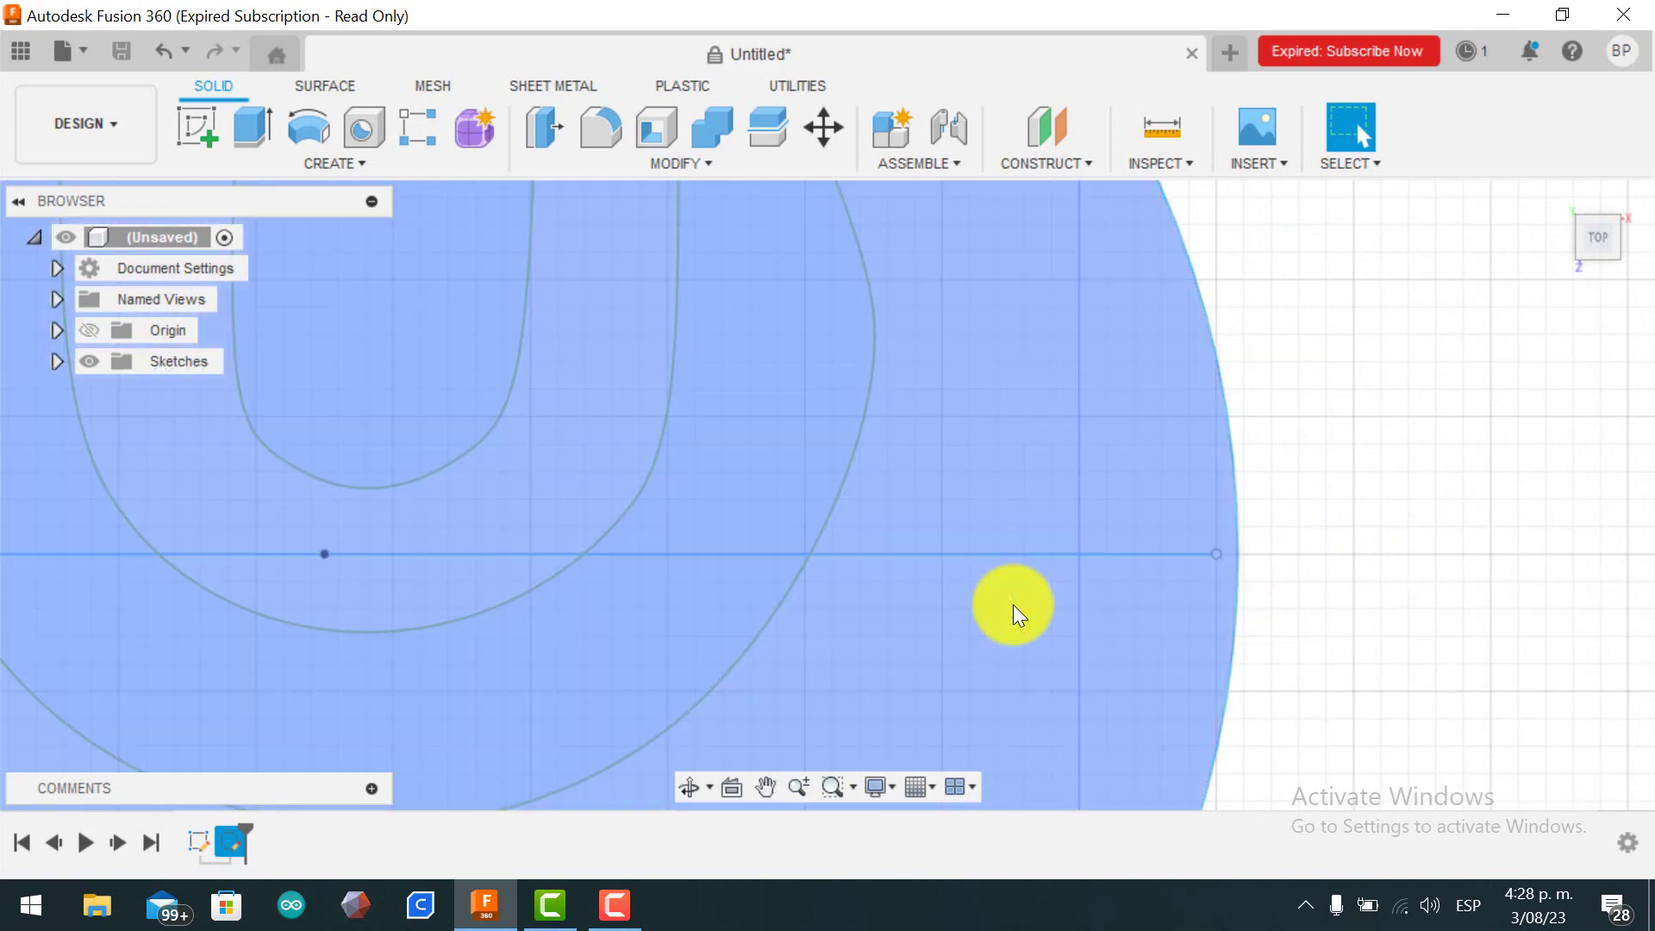
Open Sketch2, which contains the U logo, for editing.
scroll(1152, 583, "down", 10)
middle_click_drag(1445, 595, 1108, 613)
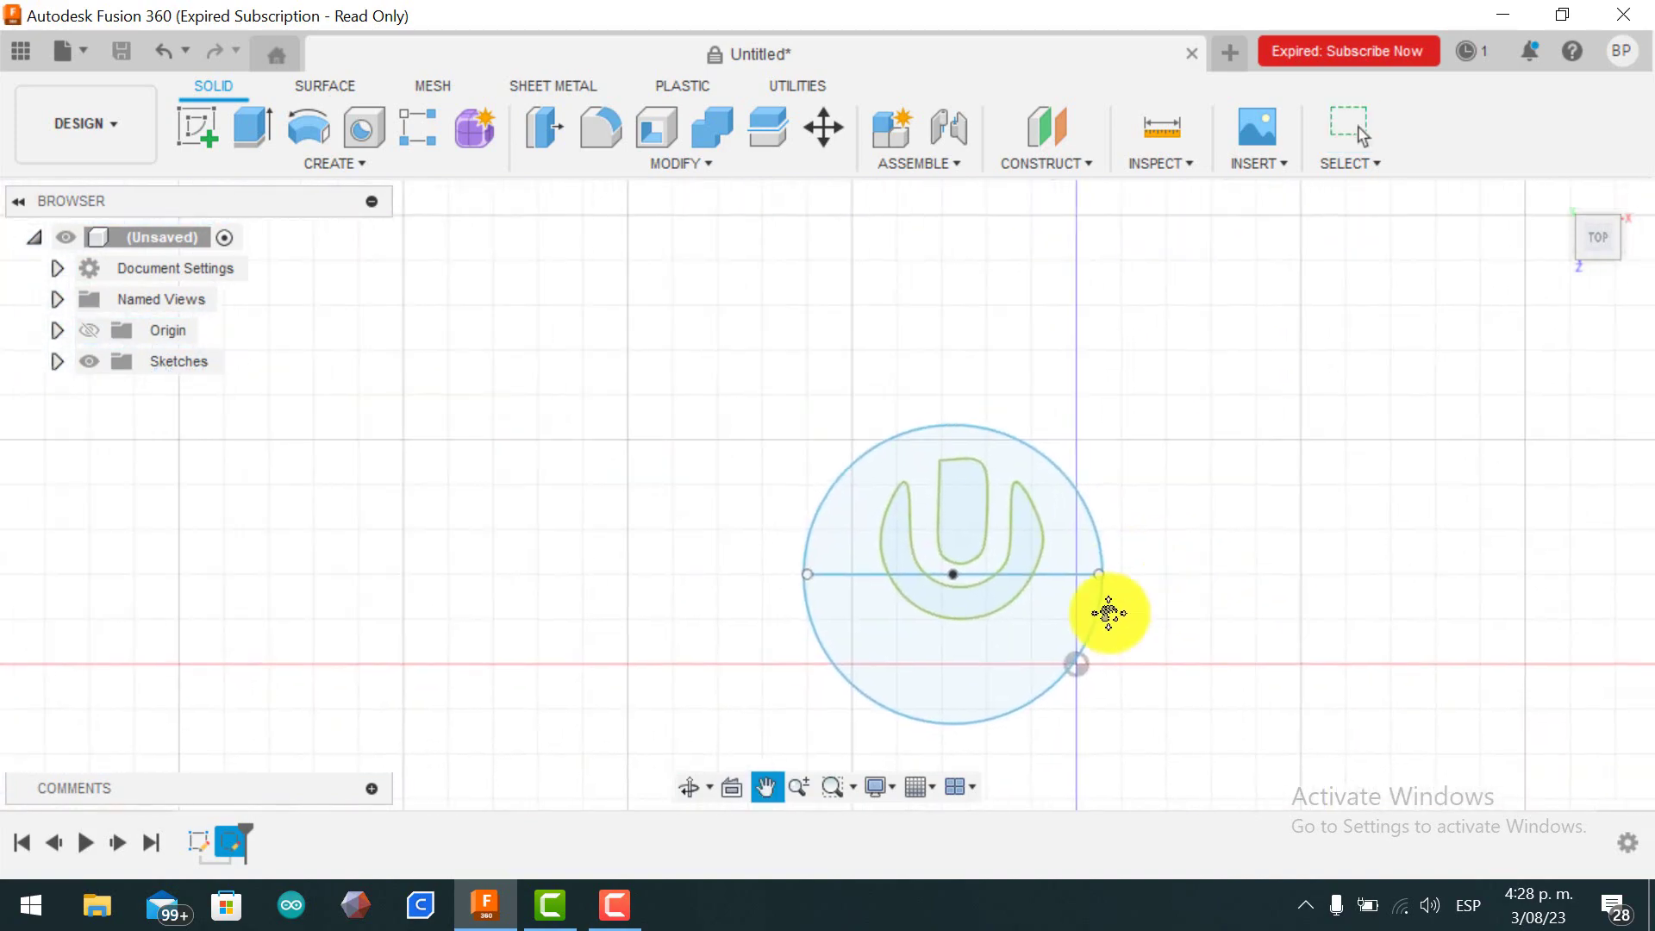
mouse_move(768, 488)
left_mouse_down()
mouse_move(876, 502)
mouse_move(887, 427)
mouse_move(877, 447)
left_mouse_up()
scroll(892, 578, "up", 3)
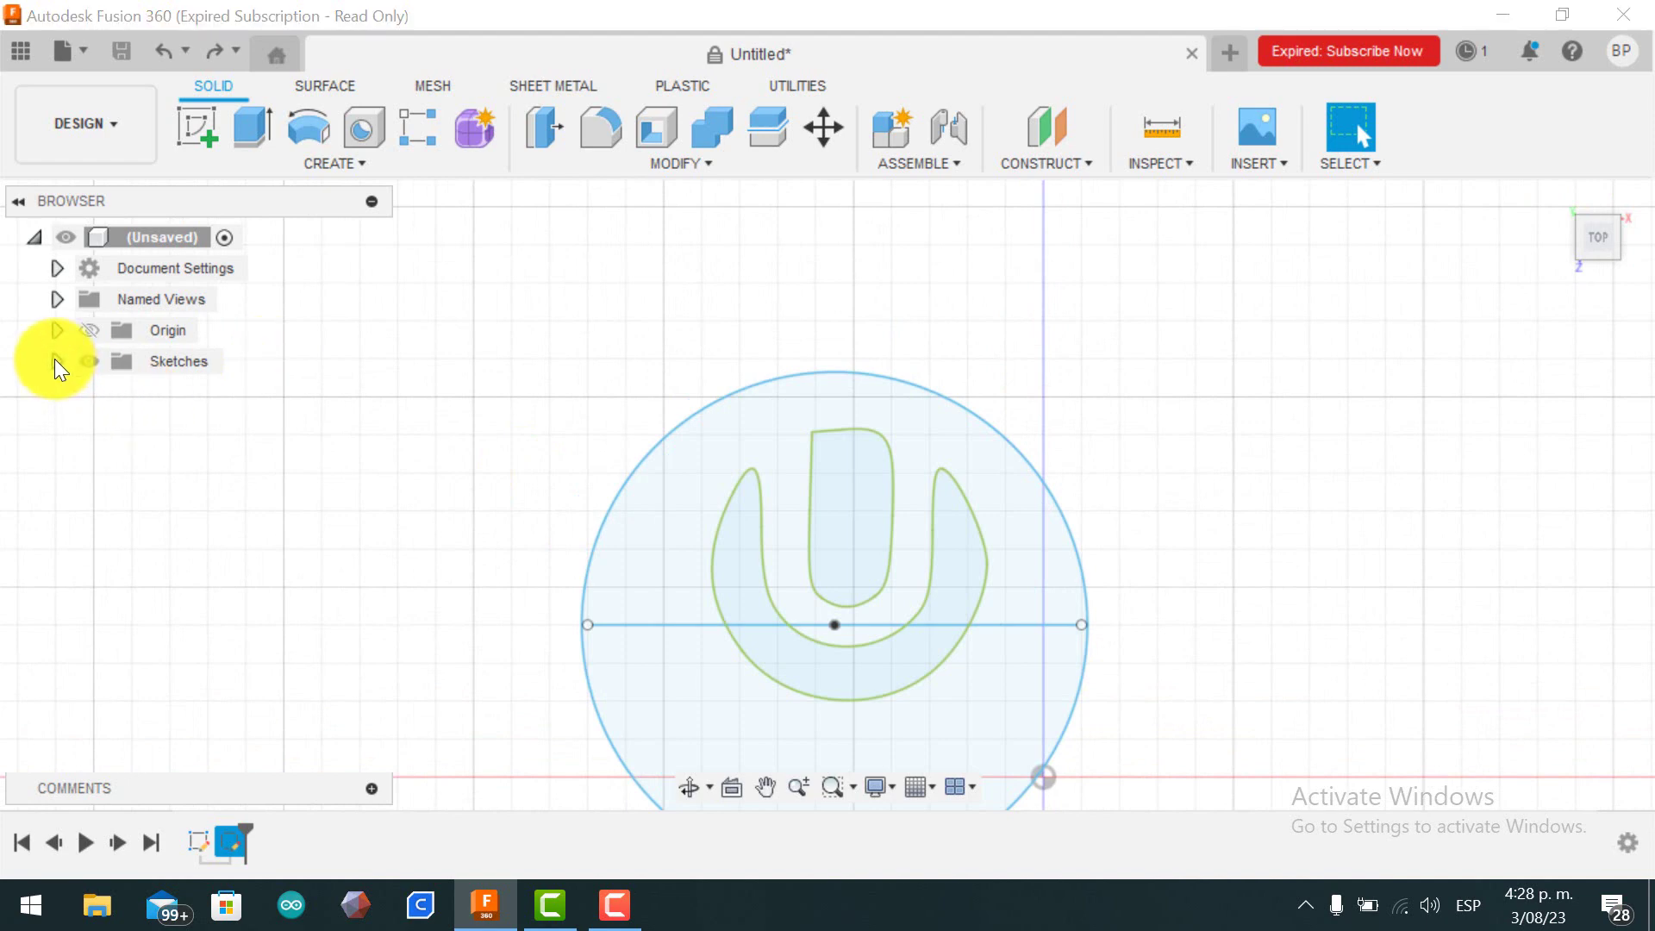
left_click(57, 361)
left_click(113, 423)
left_click(117, 422)
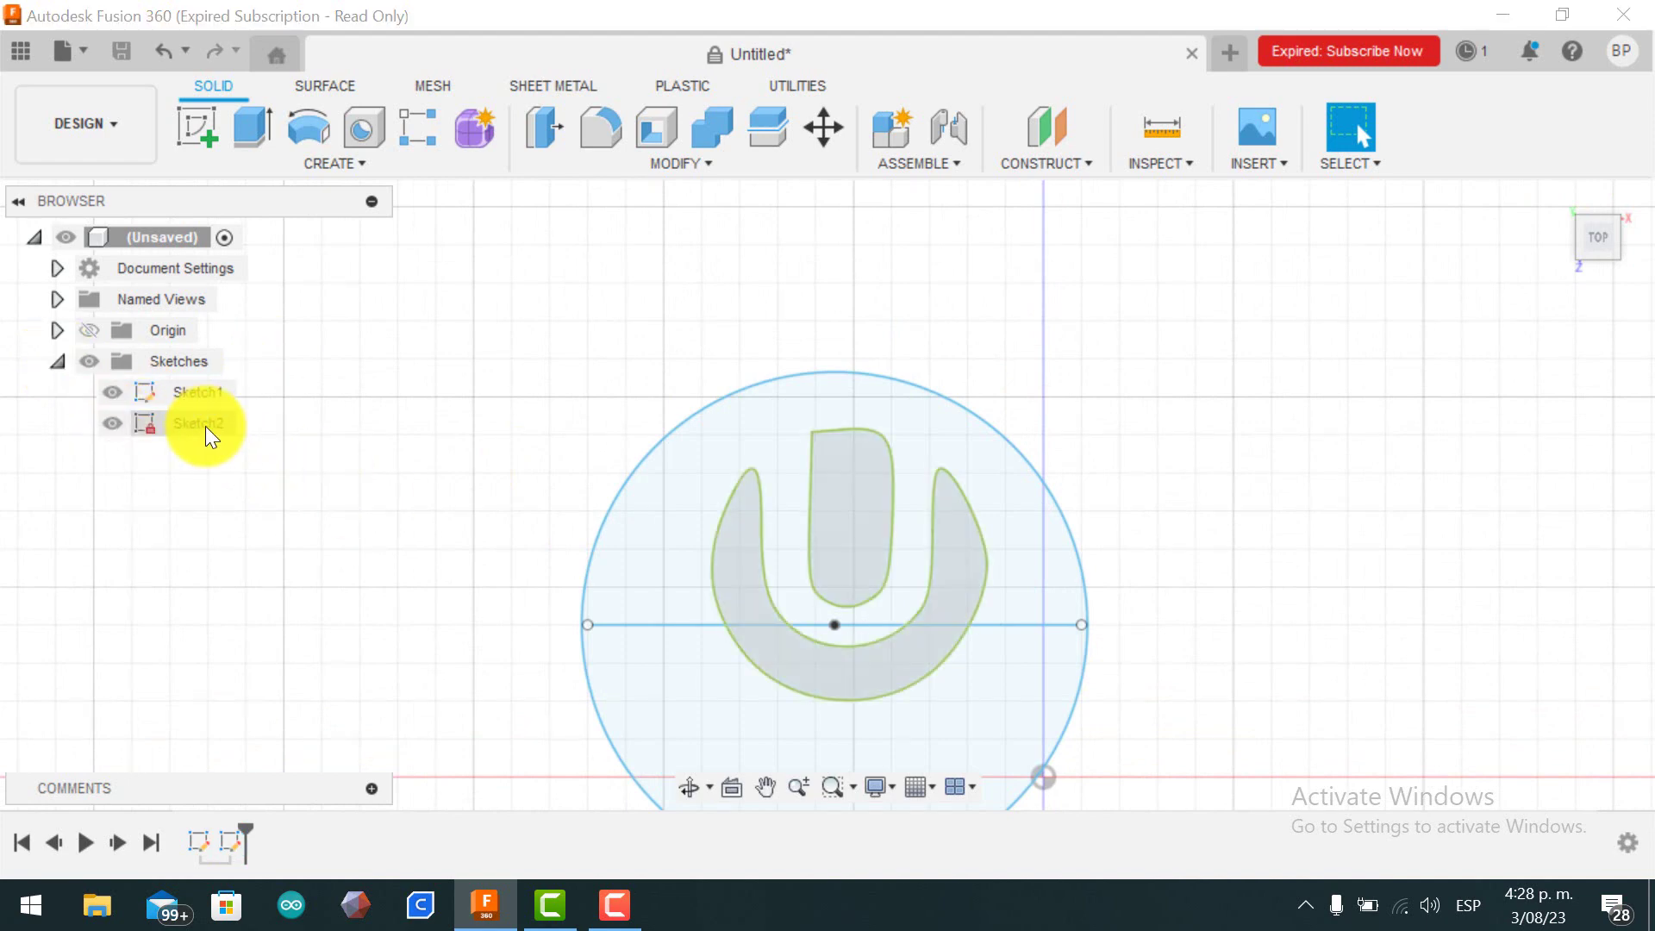
right_click(205, 426)
left_click(314, 514)
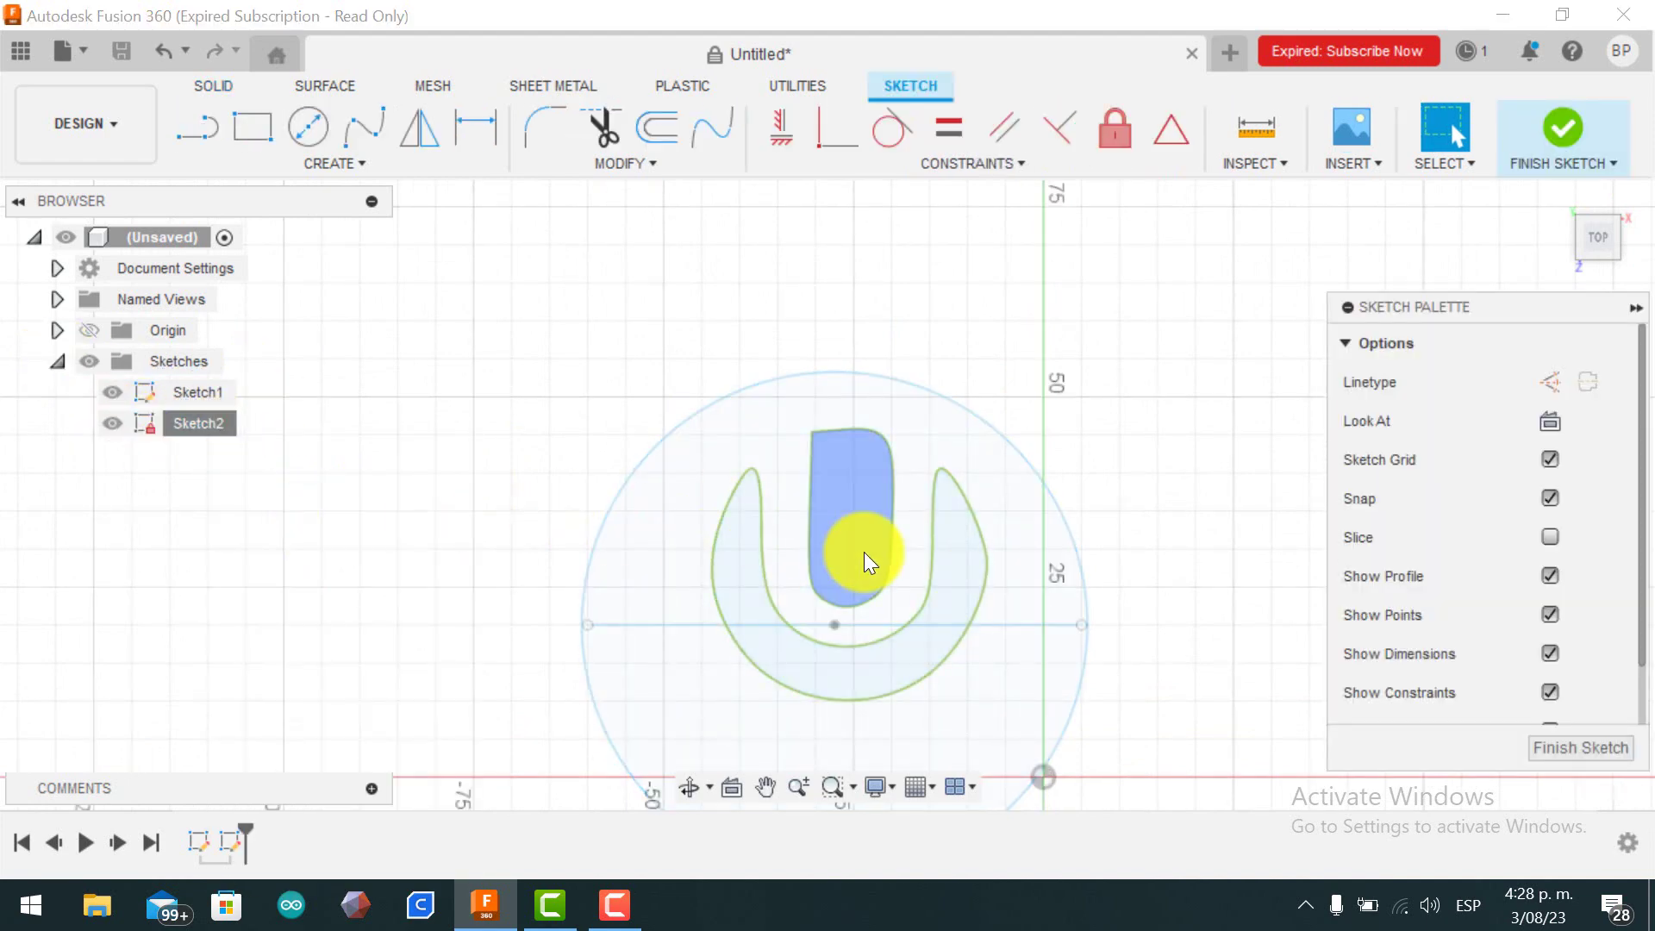
left_click(860, 554)
left_click(867, 677)
right_click(867, 677)
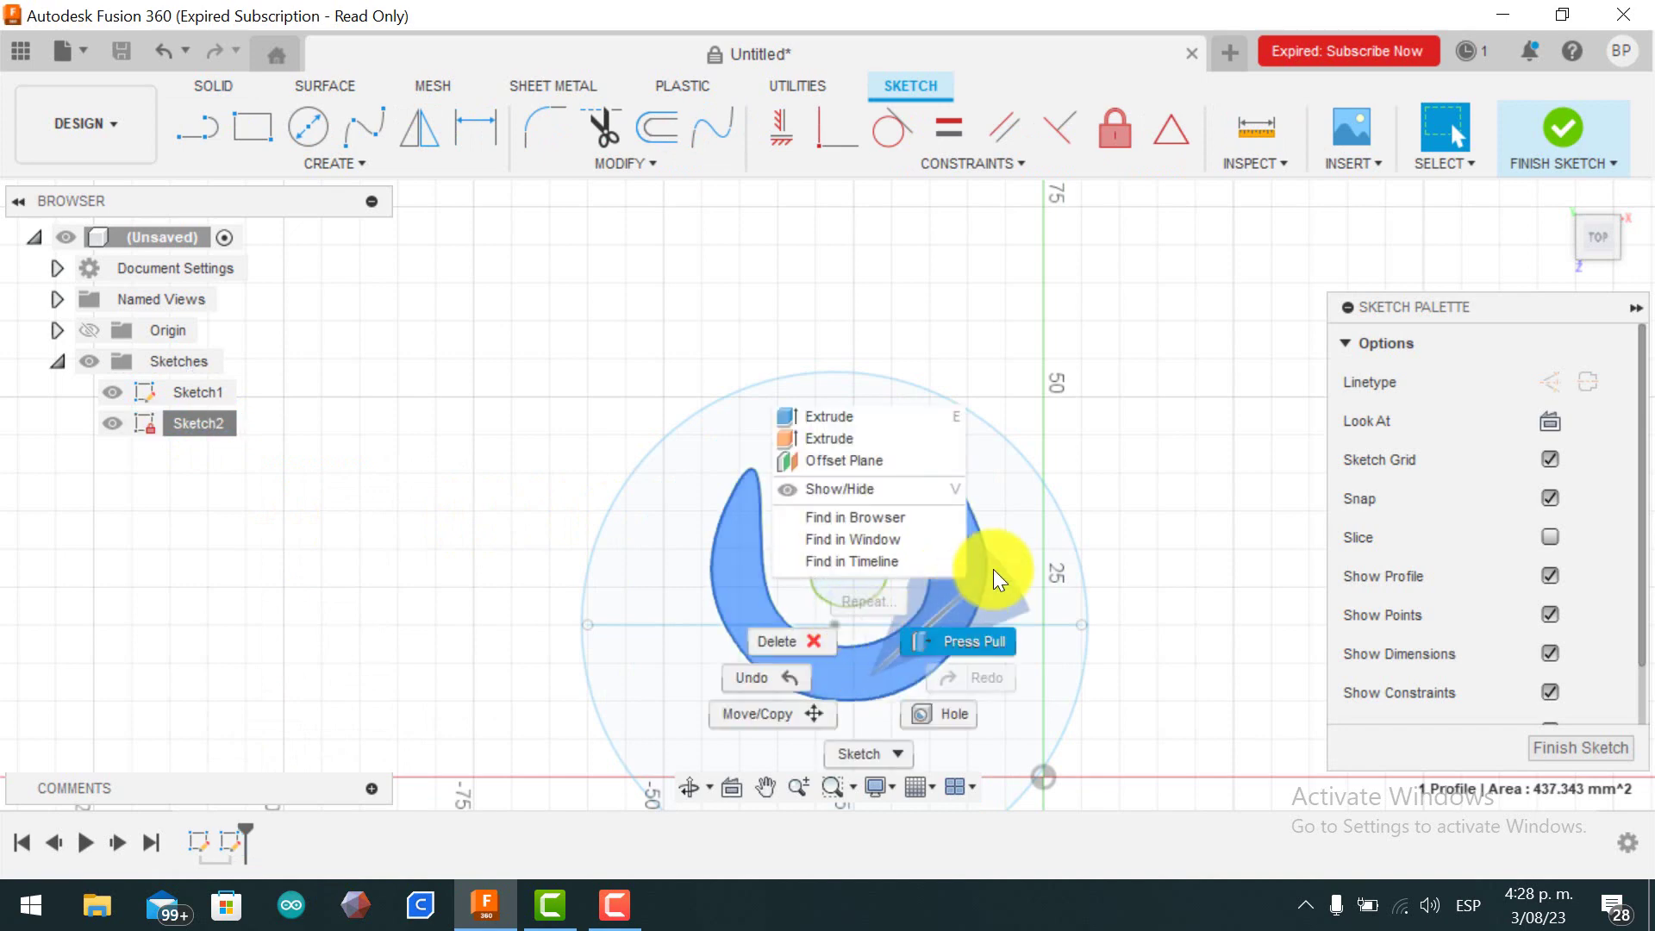
left_click(993, 569)
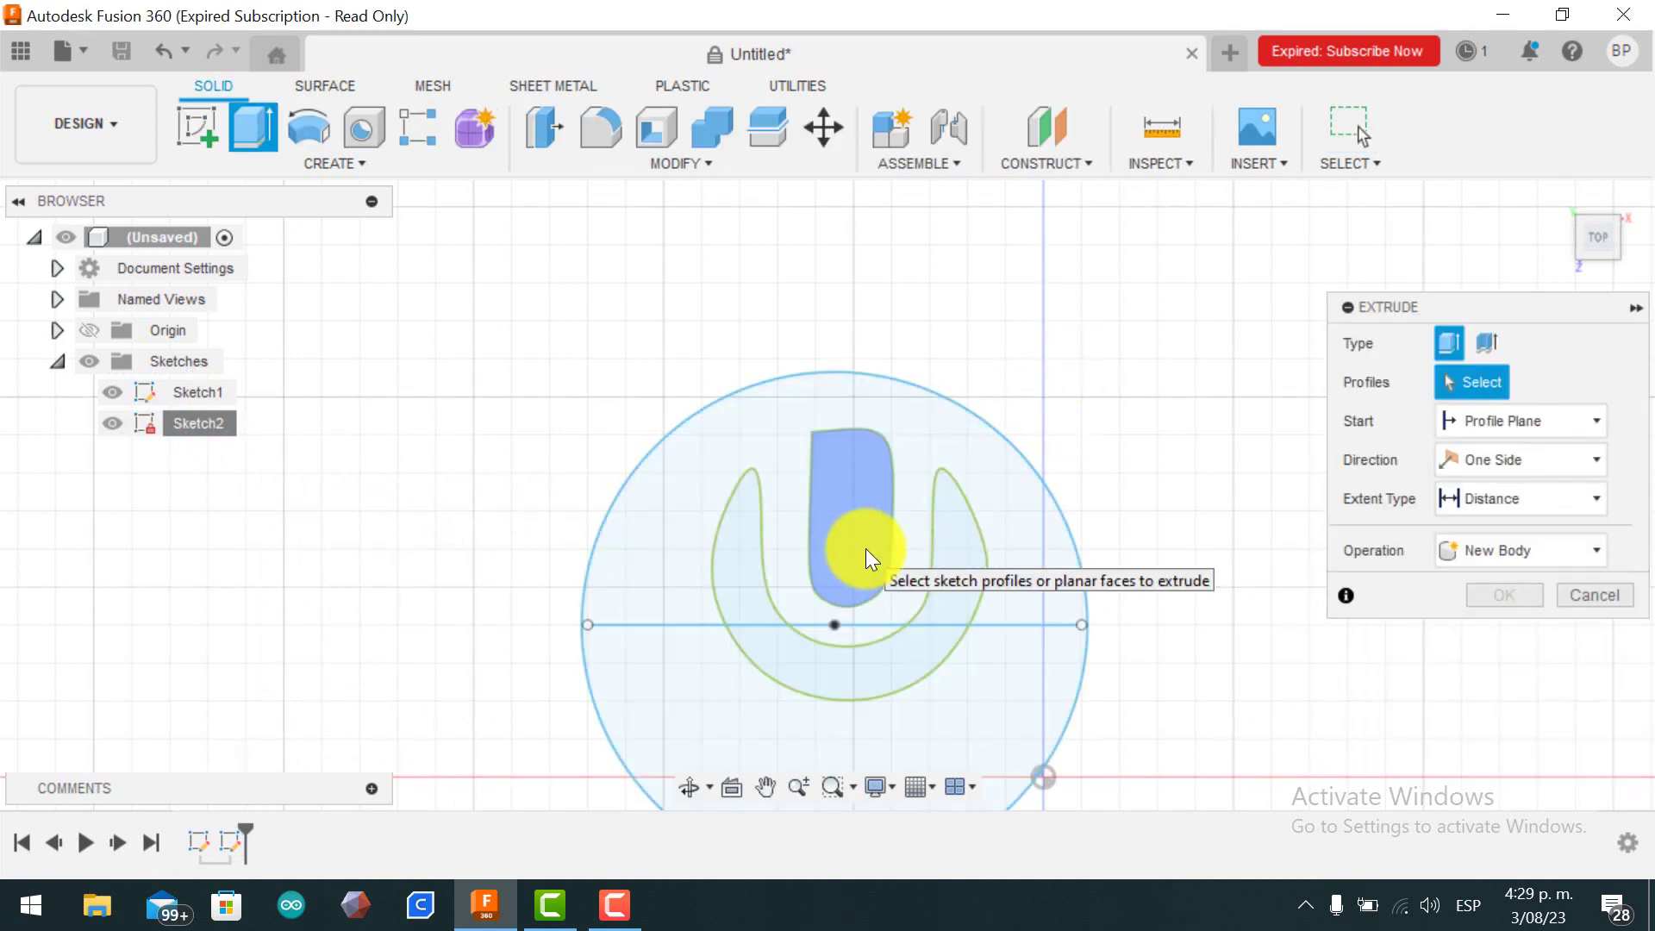
left_click(865, 548)
left_click(898, 667)
right_click(898, 667)
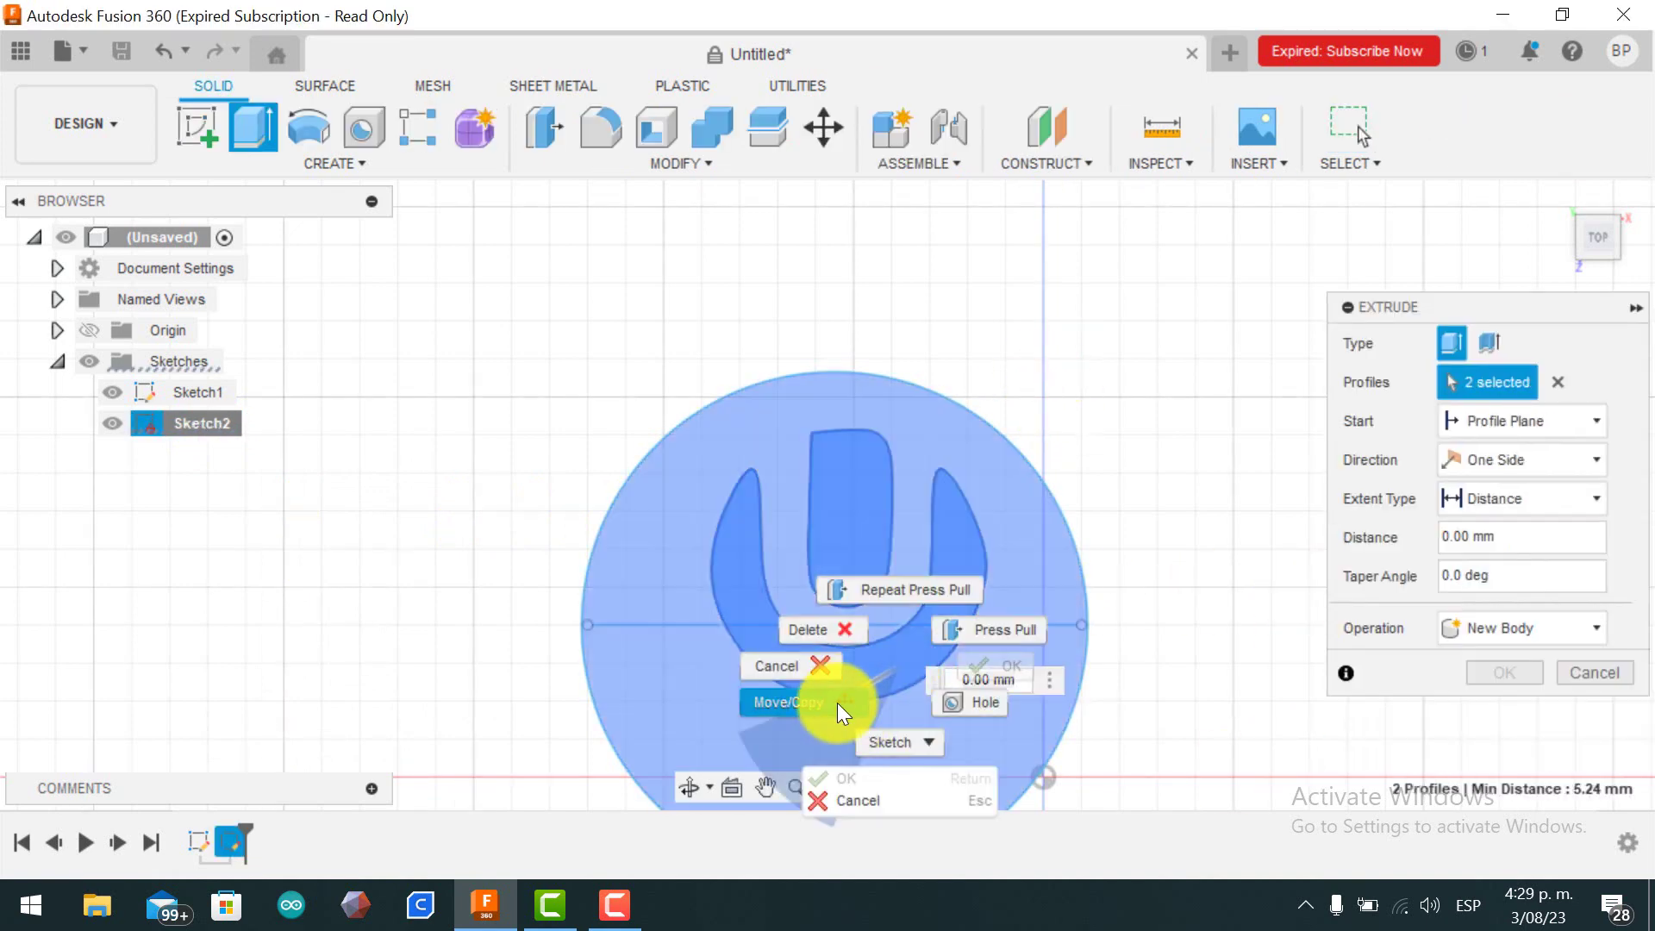
left_click(836, 702)
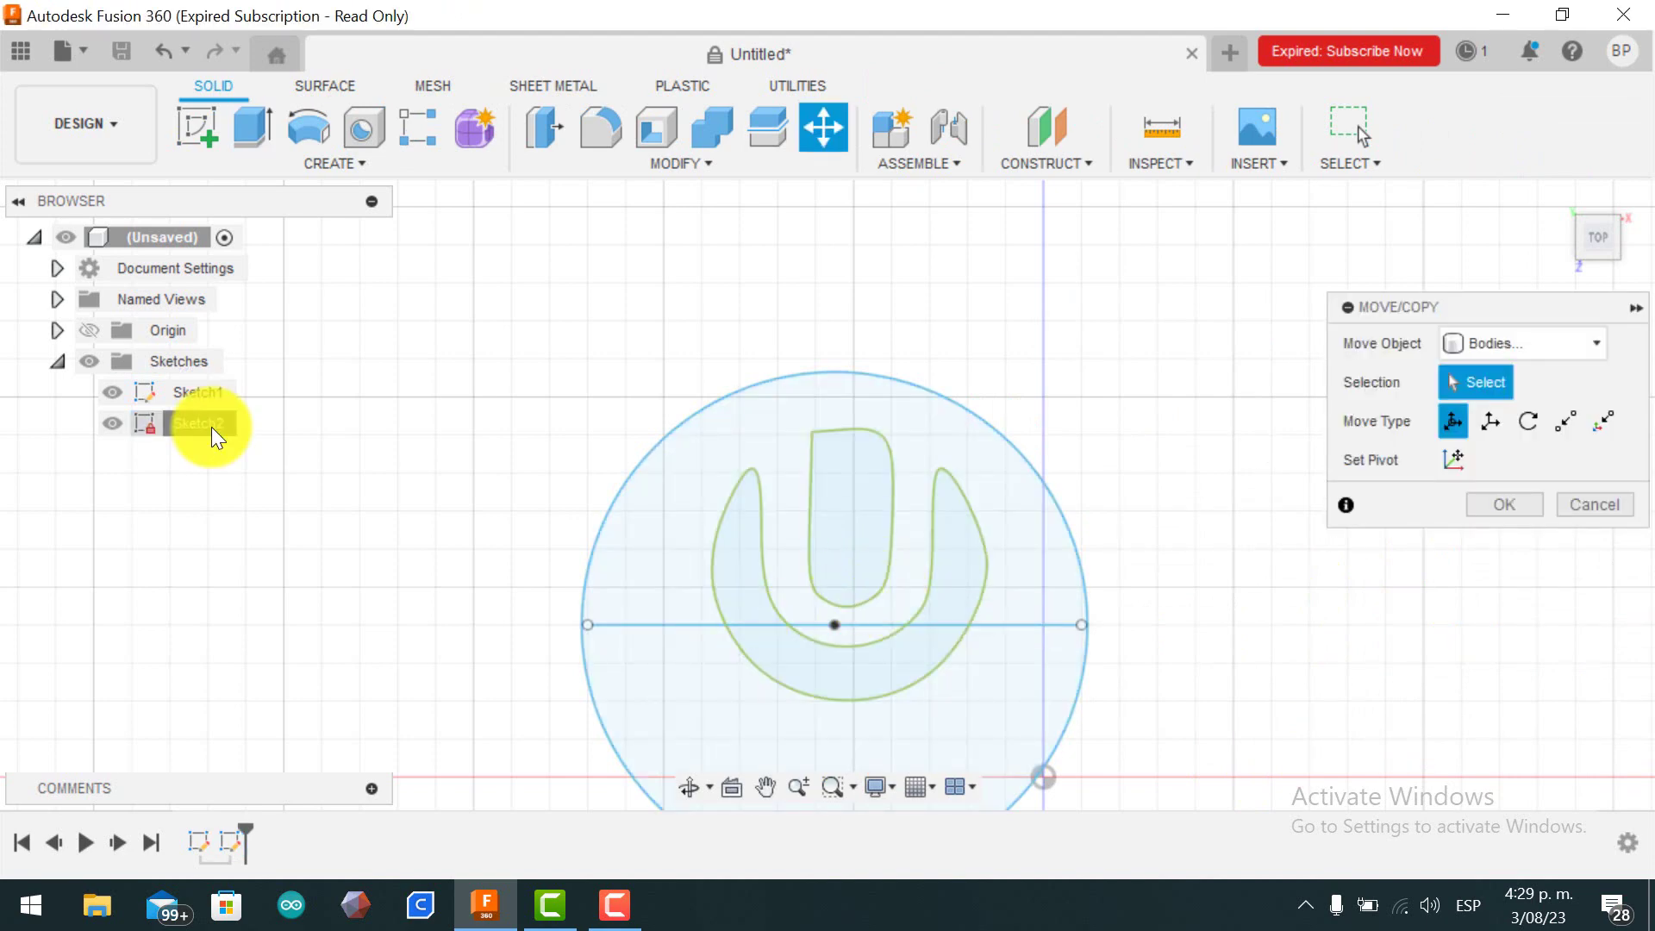
left_click(124, 428)
left_click(126, 430)
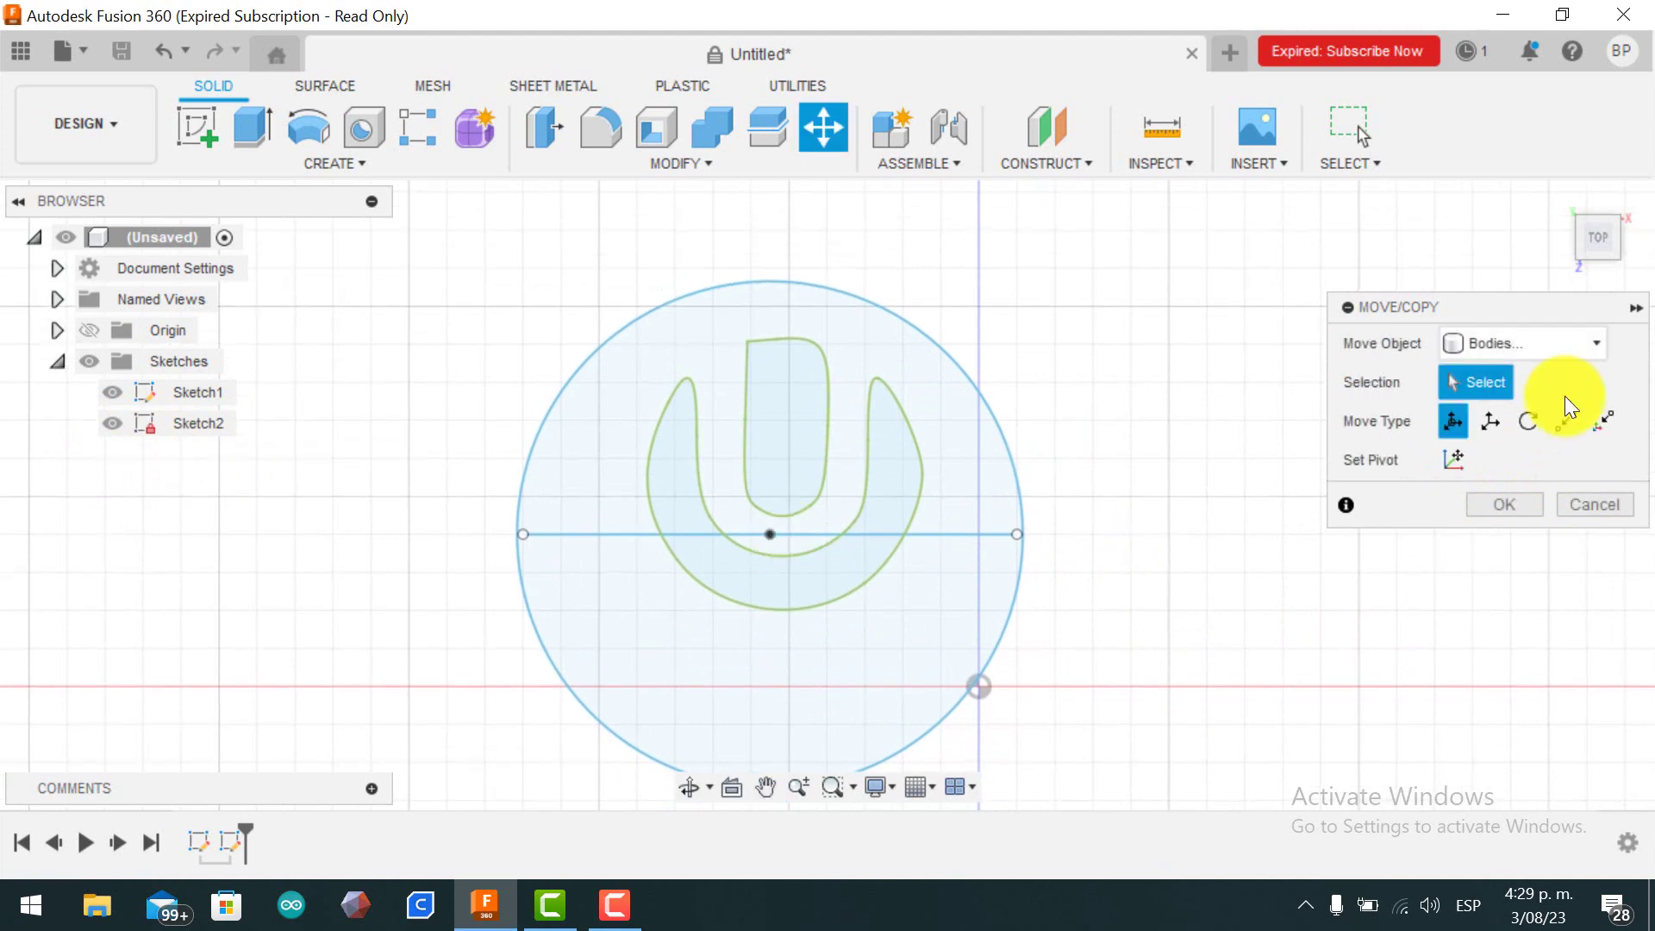
left_click(1576, 505)
Insert the SVG file "ultra miami" from the diseños folder into Sketch2.
left_click(1345, 169)
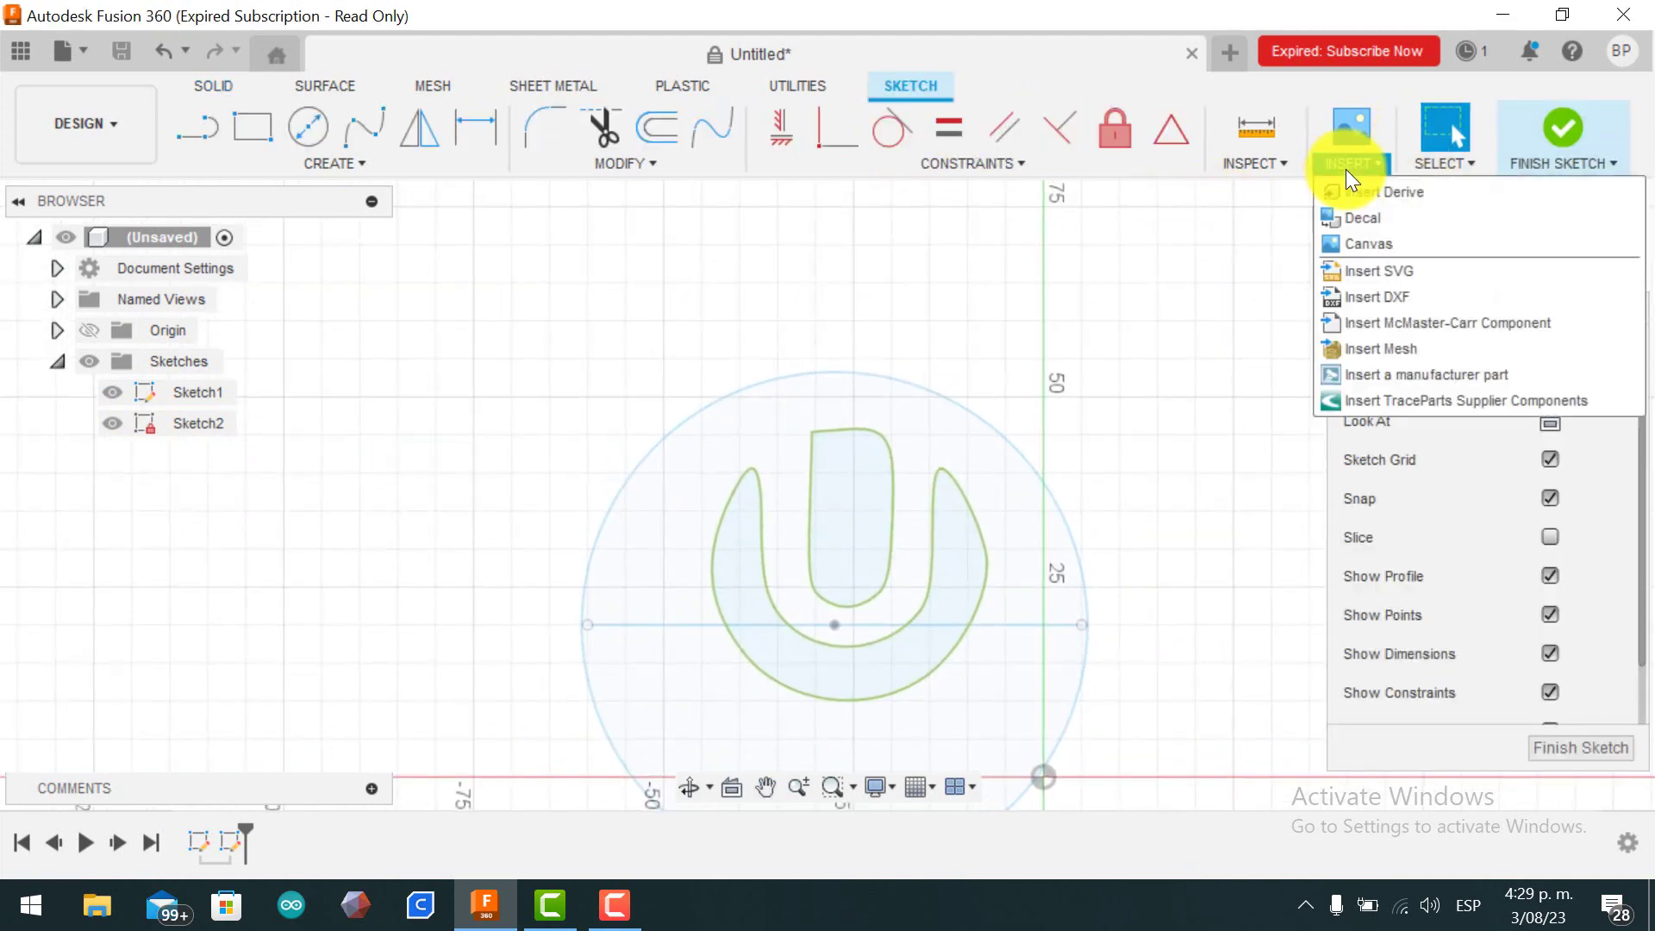
left_click(1399, 285)
left_click(525, 694)
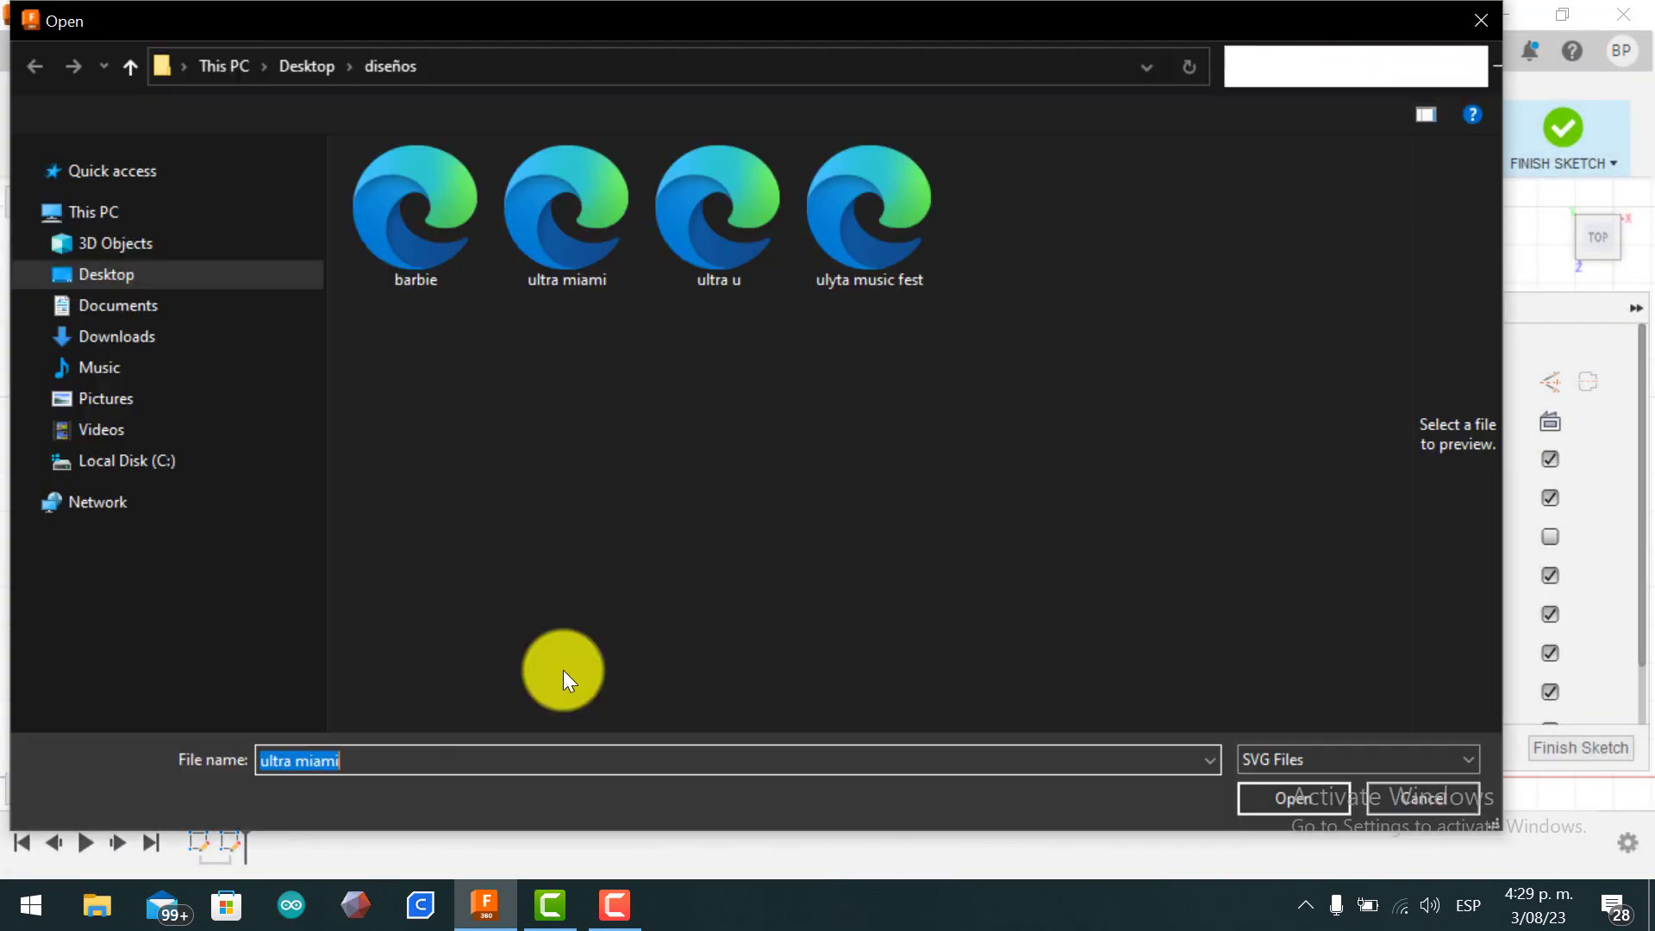
left_click(576, 241)
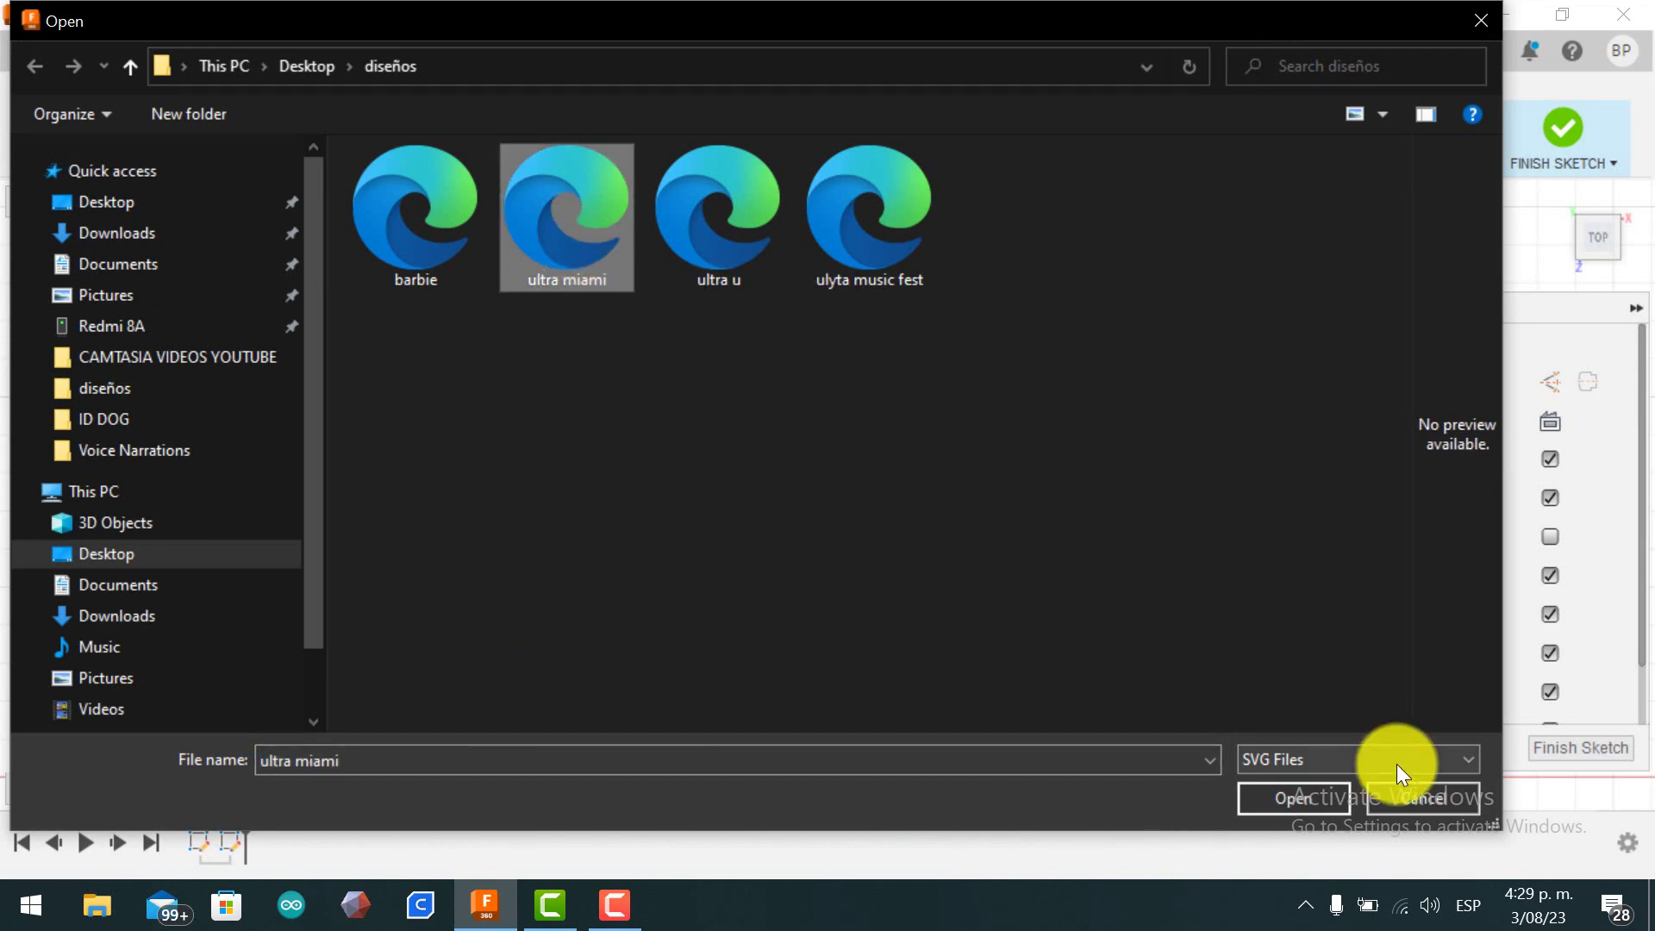
left_click(1311, 802)
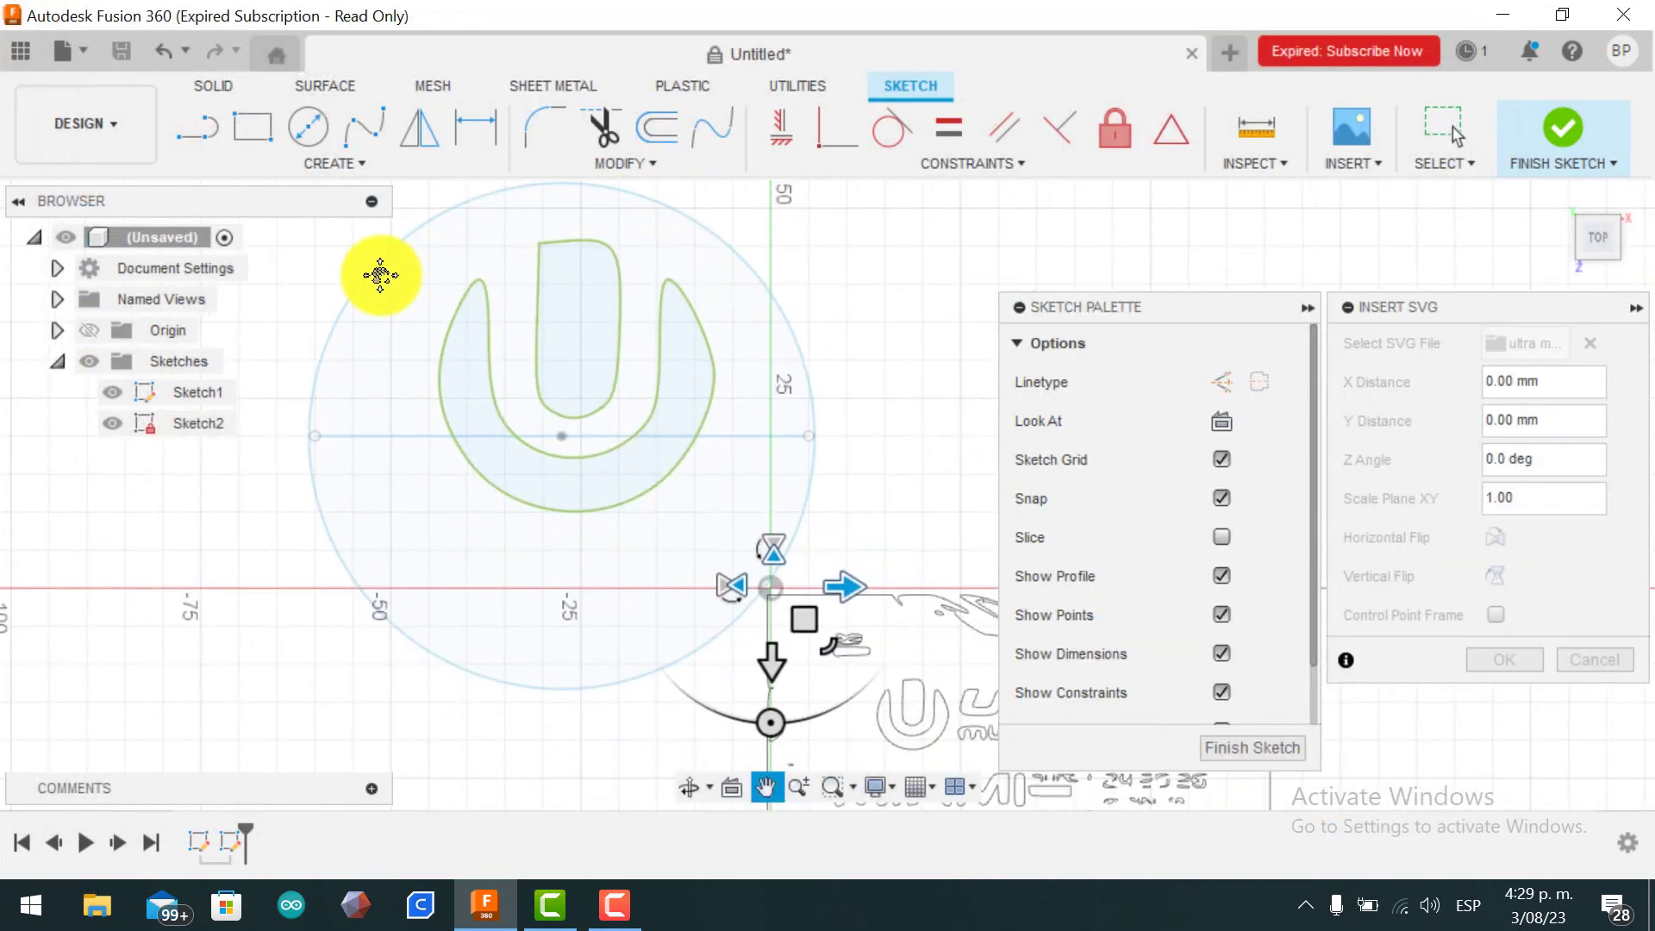
Scale down and position the inserted artwork so the MIAMI lettering fits inside the circle below the large U, and finish the sketch.
middle_click_drag(678, 493, 539, 387)
left_click_drag(690, 541, 556, 422)
scroll(751, 599, "down", 5)
scroll(629, 455, "up", 5)
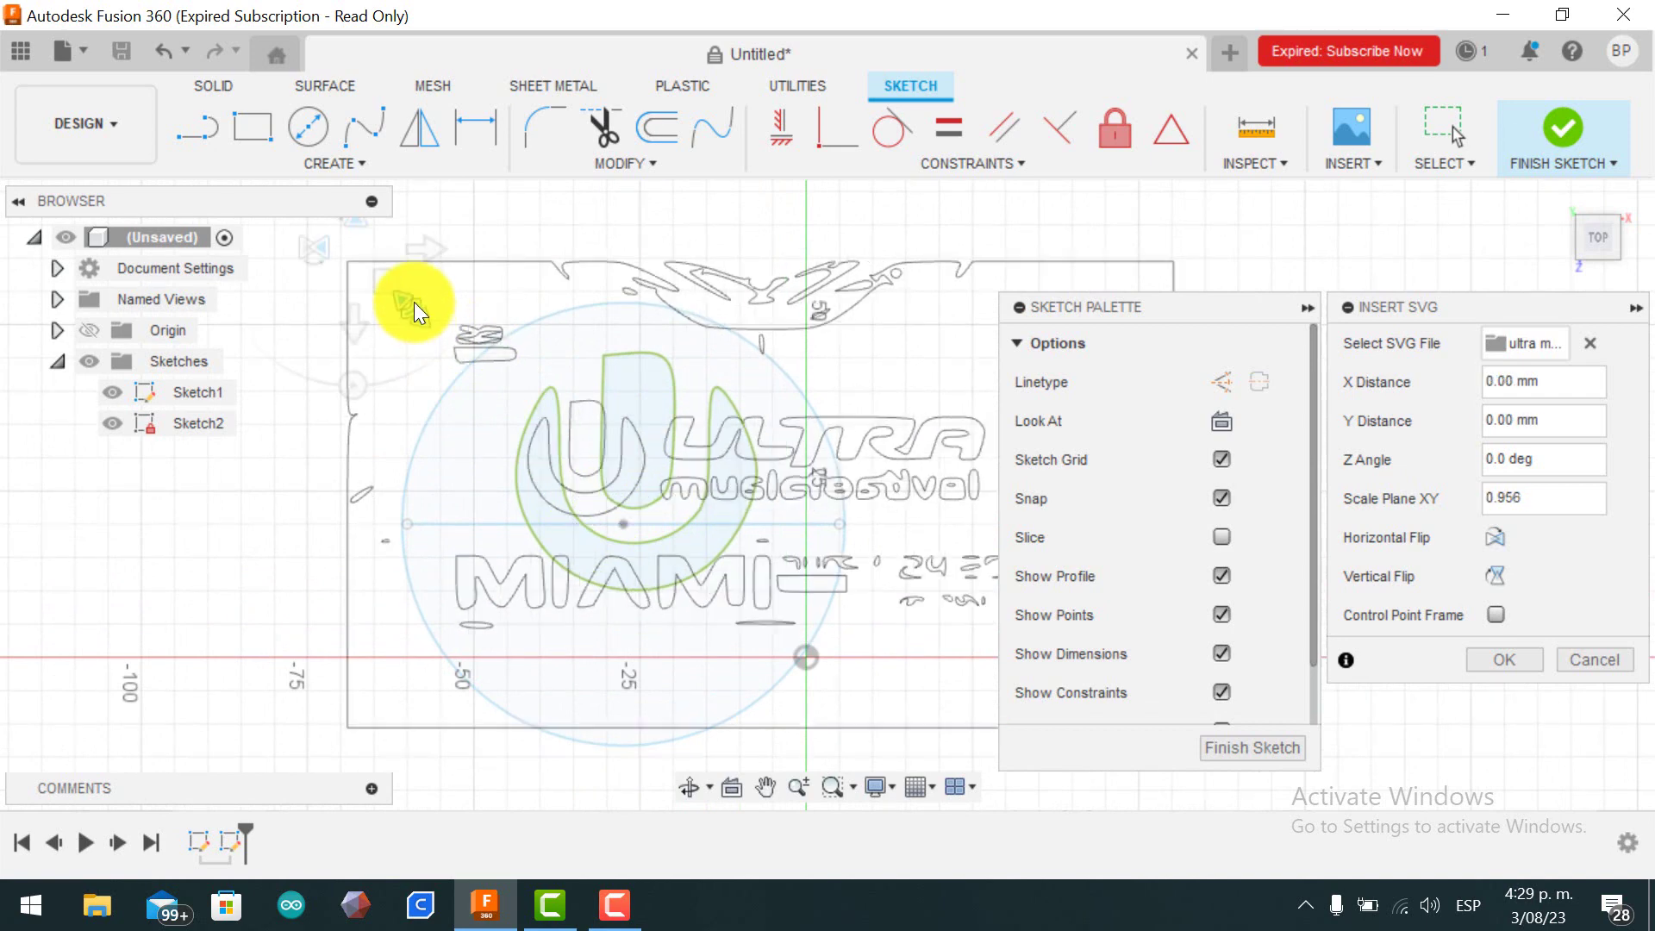
mouse_move(400, 280)
left_mouse_down()
mouse_move(437, 369)
mouse_move(424, 365)
left_mouse_up()
left_click(1272, 748)
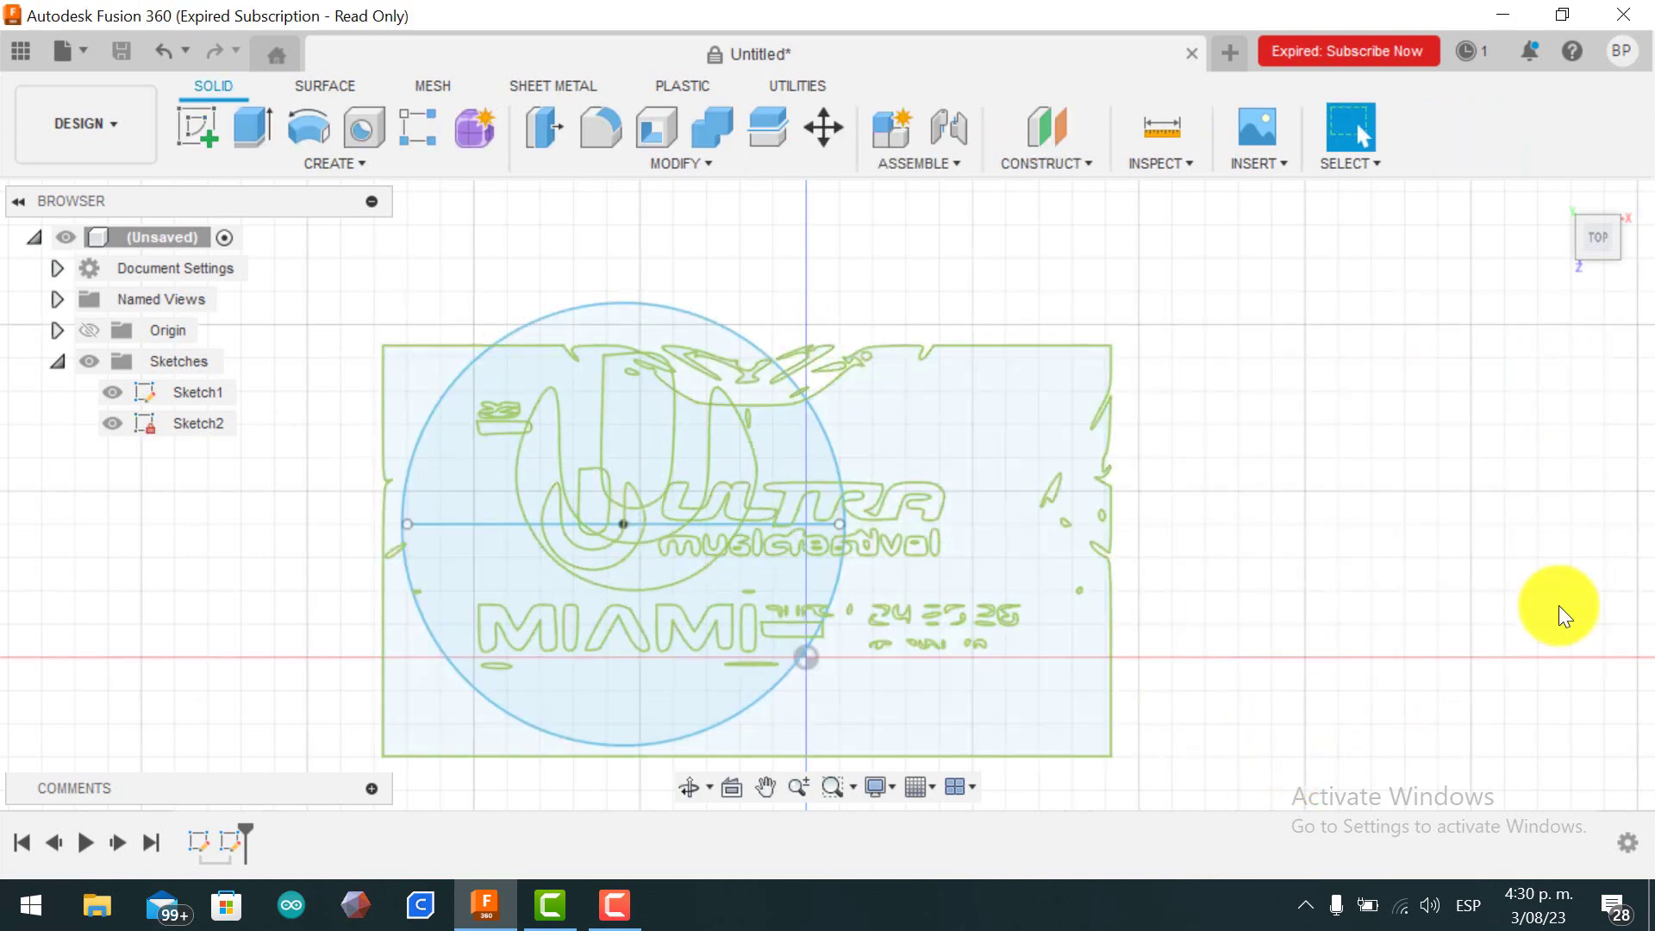
Delete the upper part of the artwork frame's right edge together with the stray fragments beside it.
left_click_drag(1396, 346, 1047, 755)
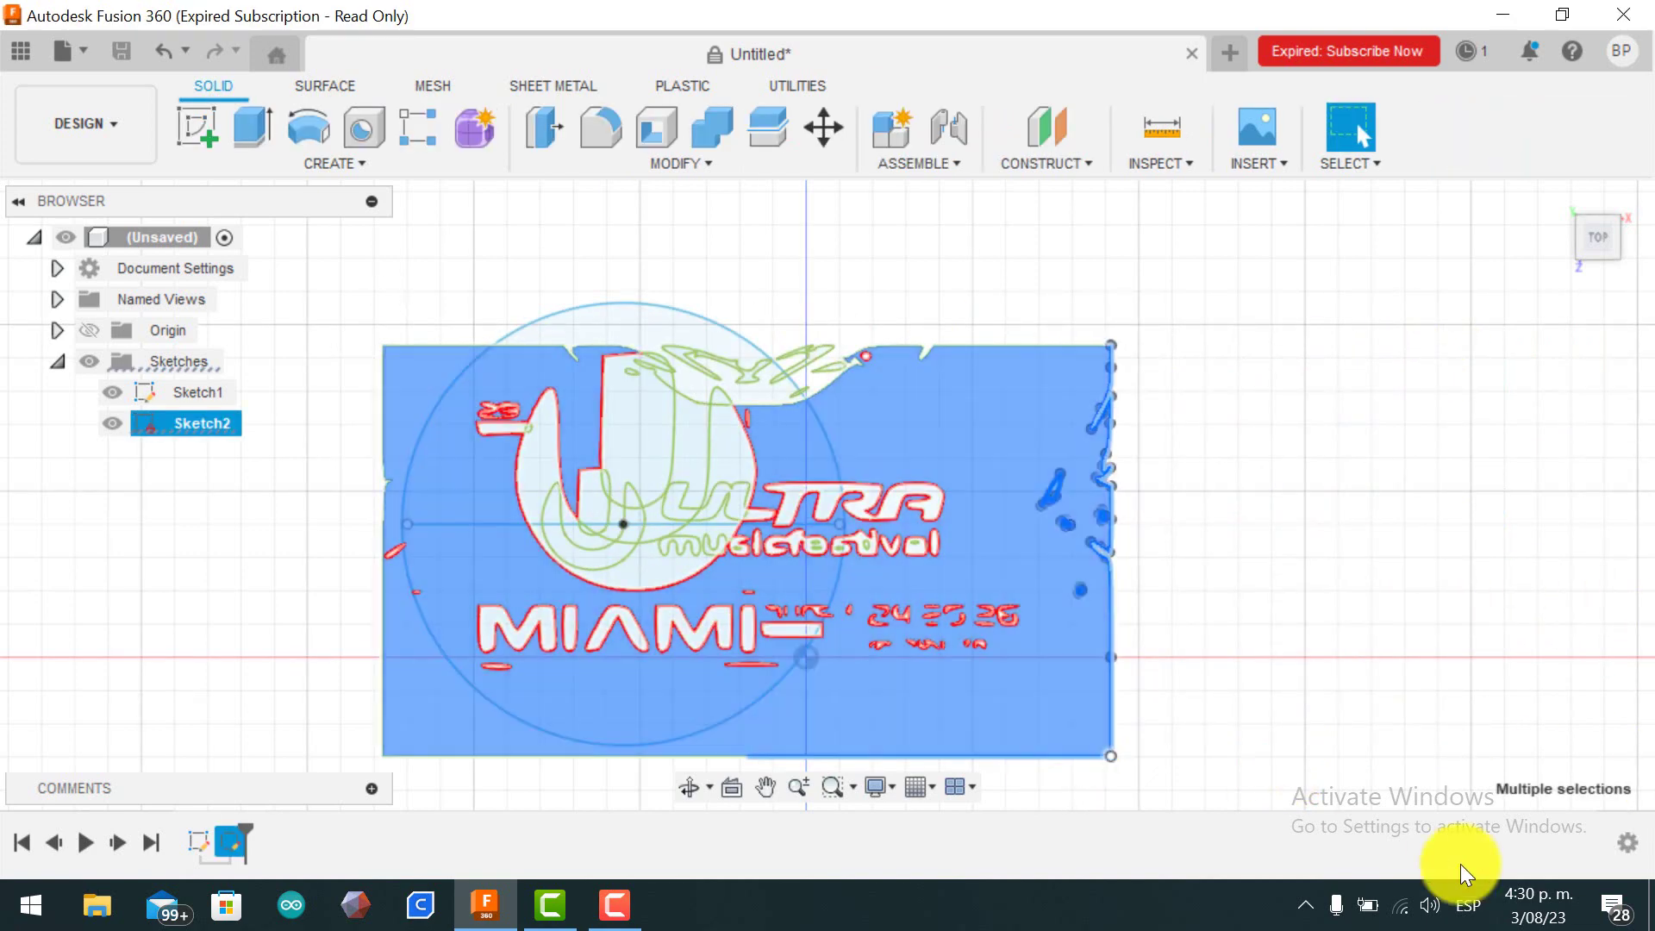
left_click(1241, 603)
scroll(1242, 604, "up", 3)
left_click_drag(1133, 645, 1016, 767)
left_click(1074, 651)
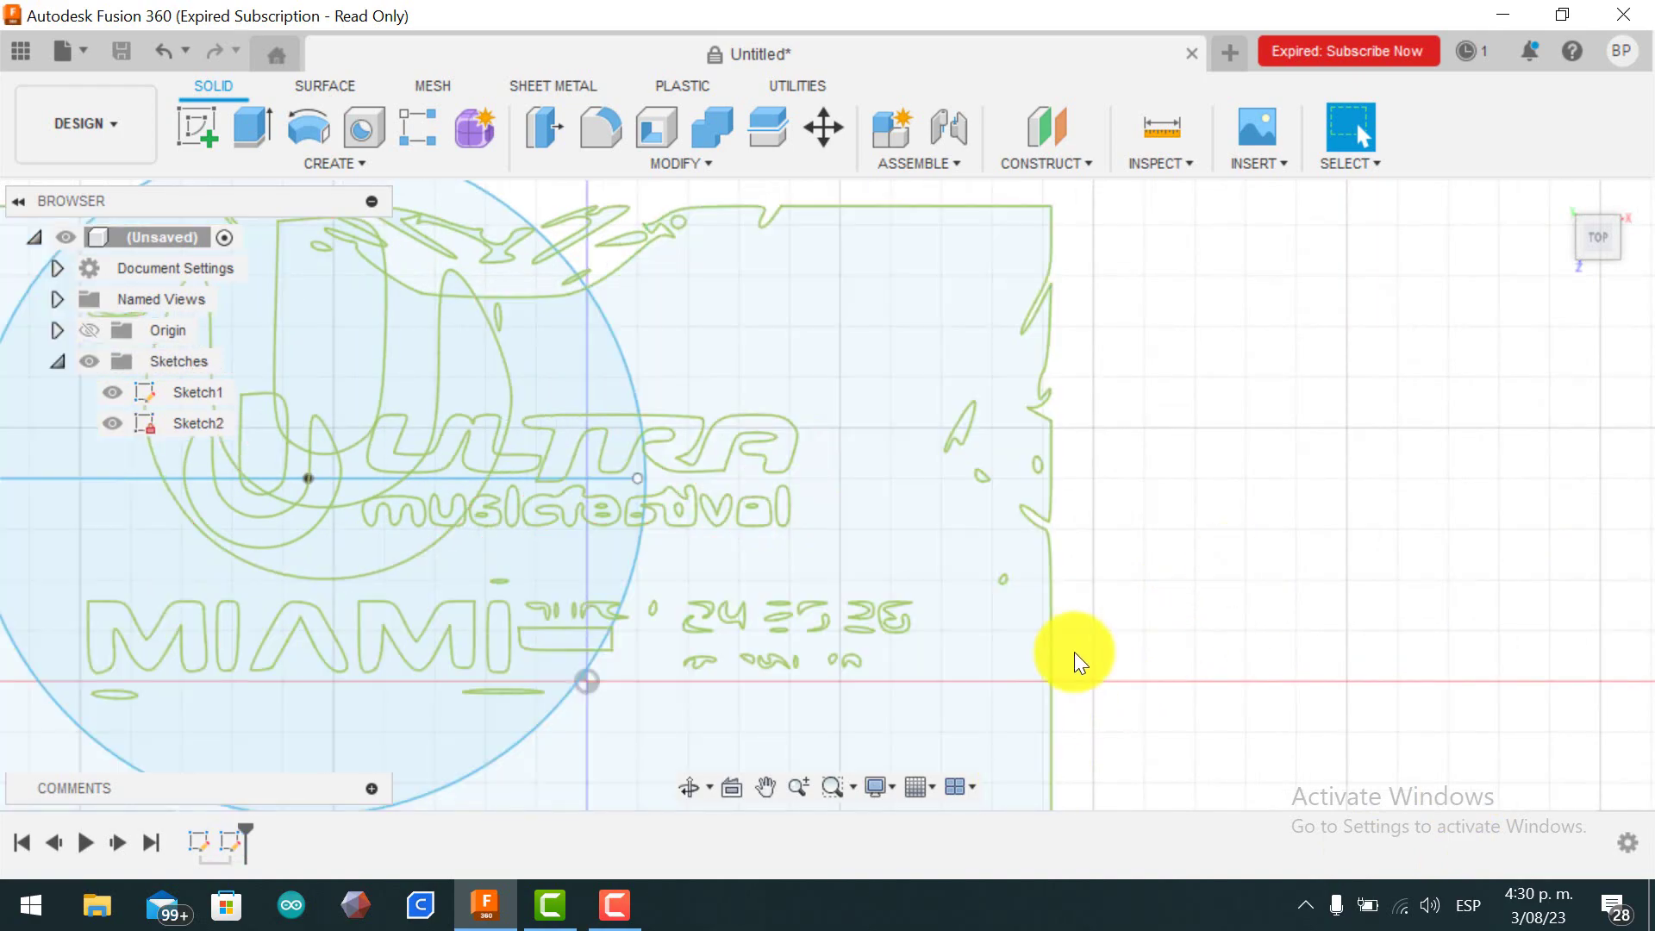
left_click(1048, 642)
scroll(1150, 669, "down", 4)
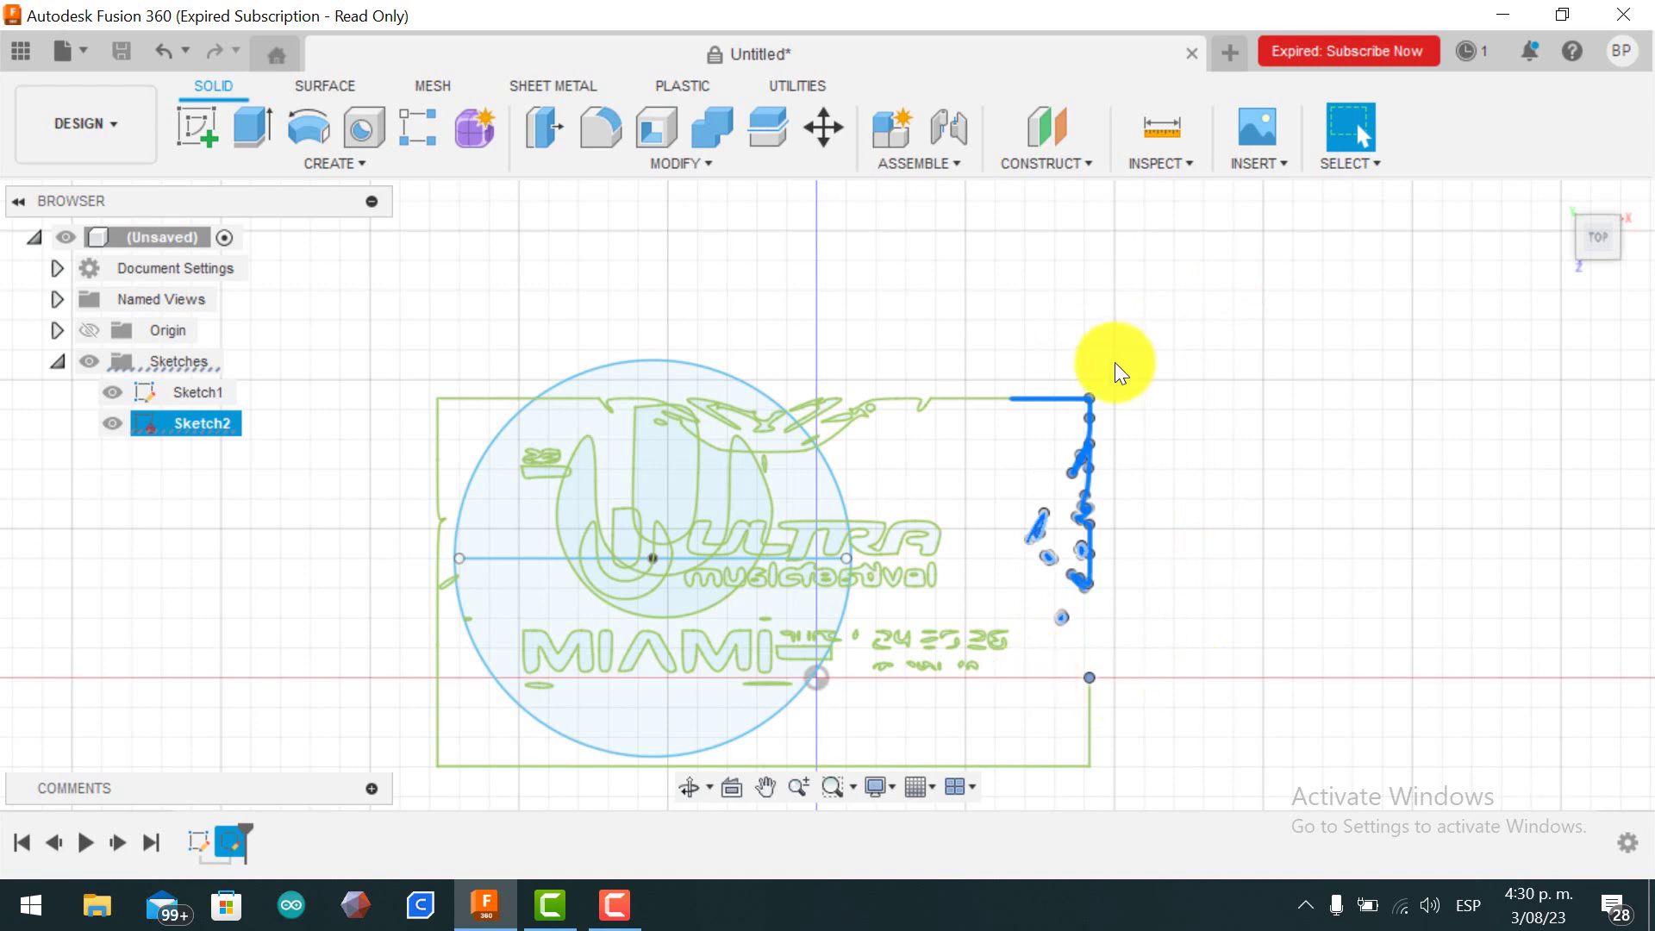
key("Delete")
Delete the frame's lower-right corner and the date lettering 24 25 26 with the small text beneath it.
middle_click_drag(1191, 609, 1223, 488)
left_click_drag(895, 690, 893, 686)
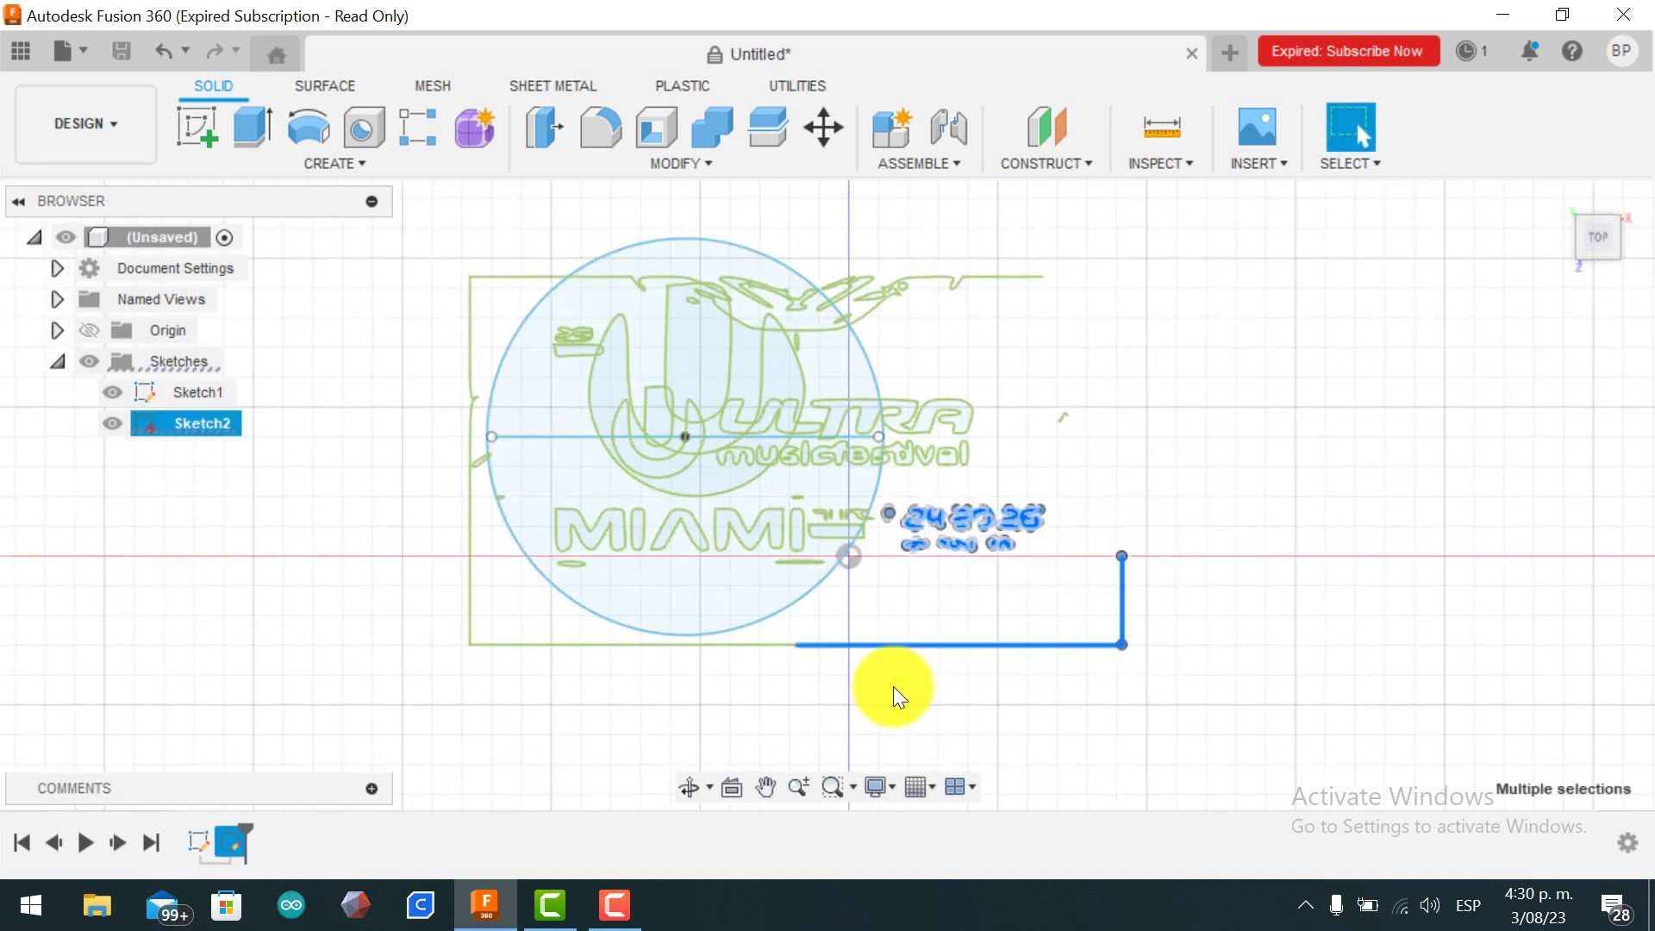
key("Delete")
Delete the upper-right curve of the small U and the right and lower curves of the outlined bar near the large U's upper left.
scroll(740, 366, "up", 5)
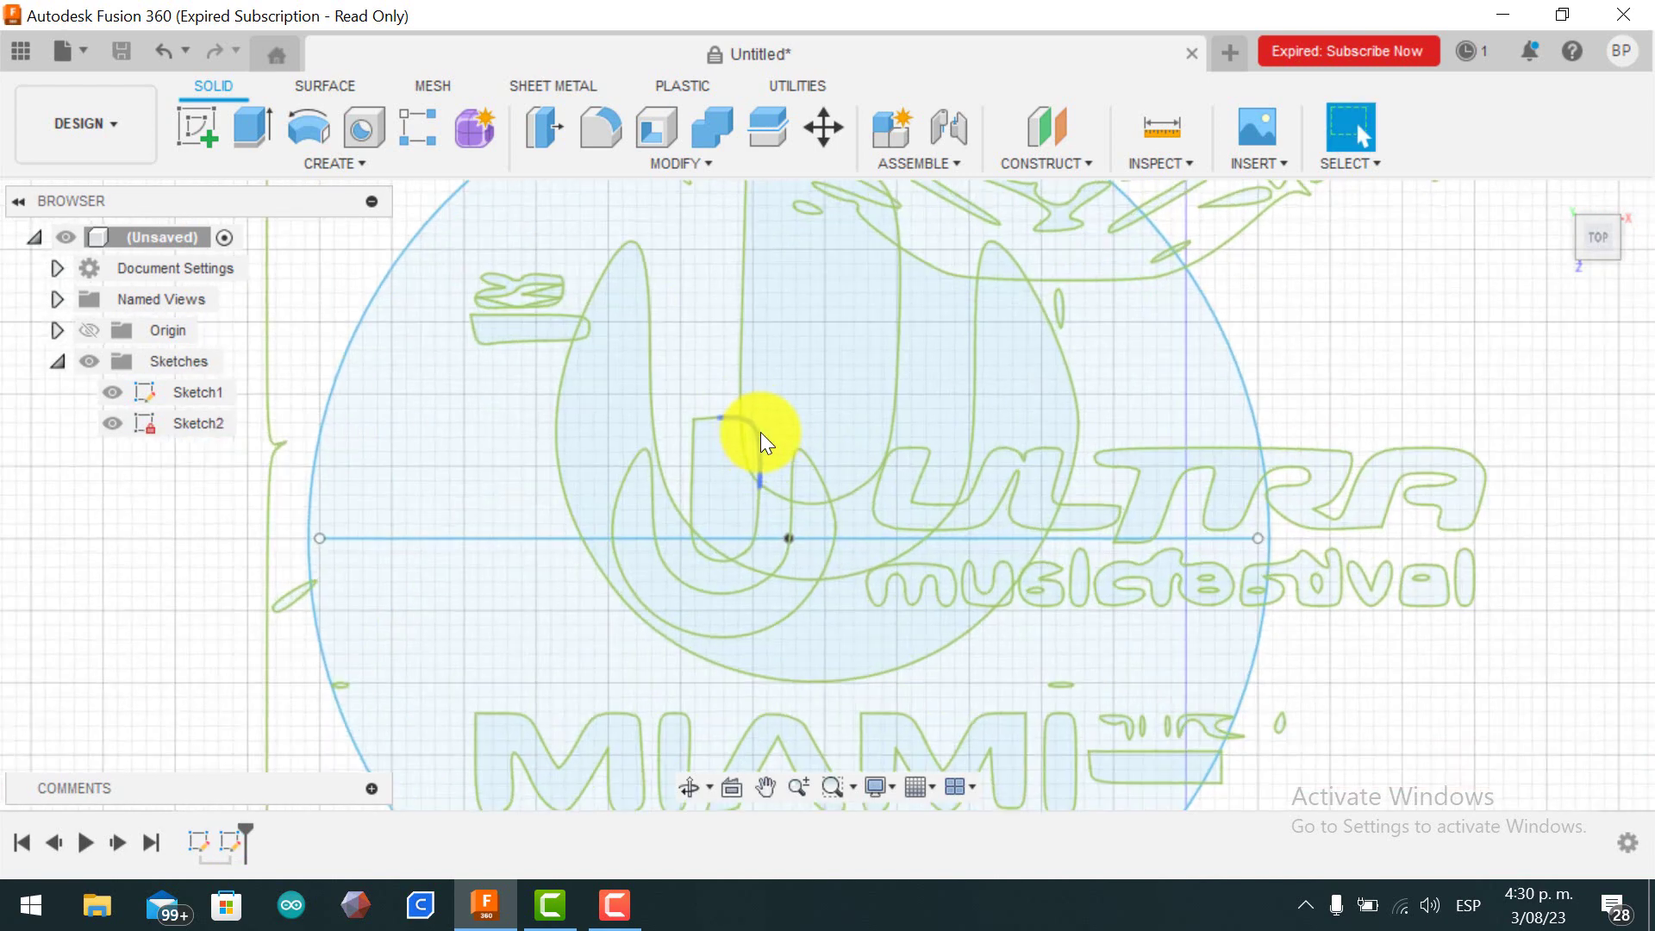
left_click(697, 435)
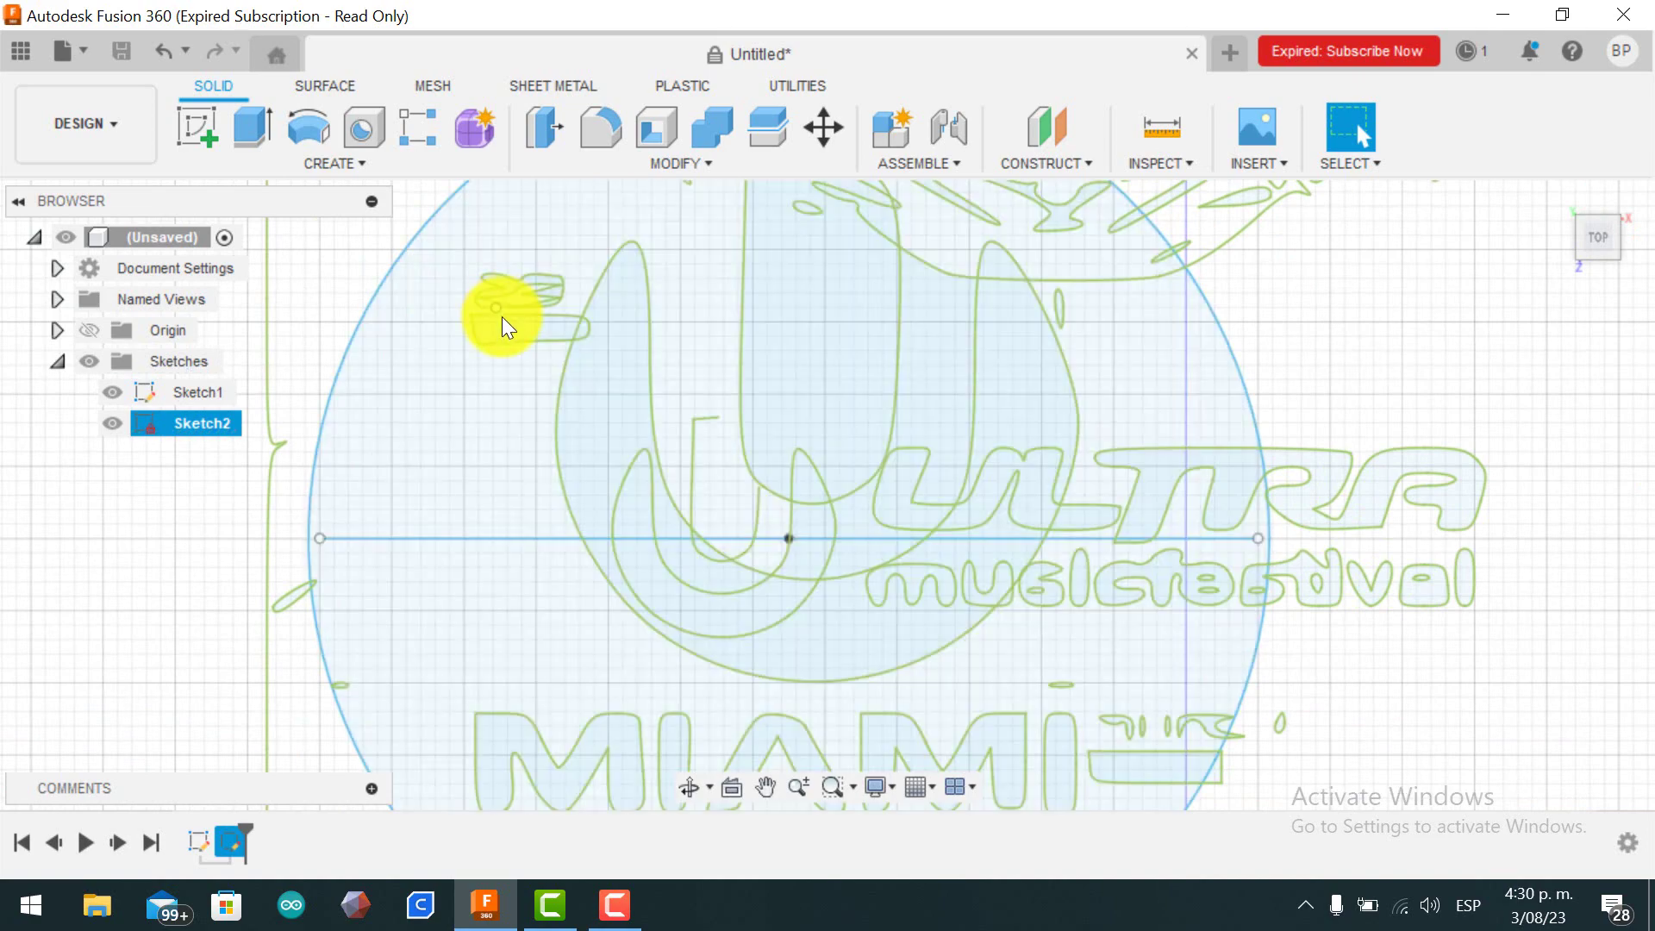
scroll(502, 317, "up", 4)
left_click(611, 298)
key("Delete")
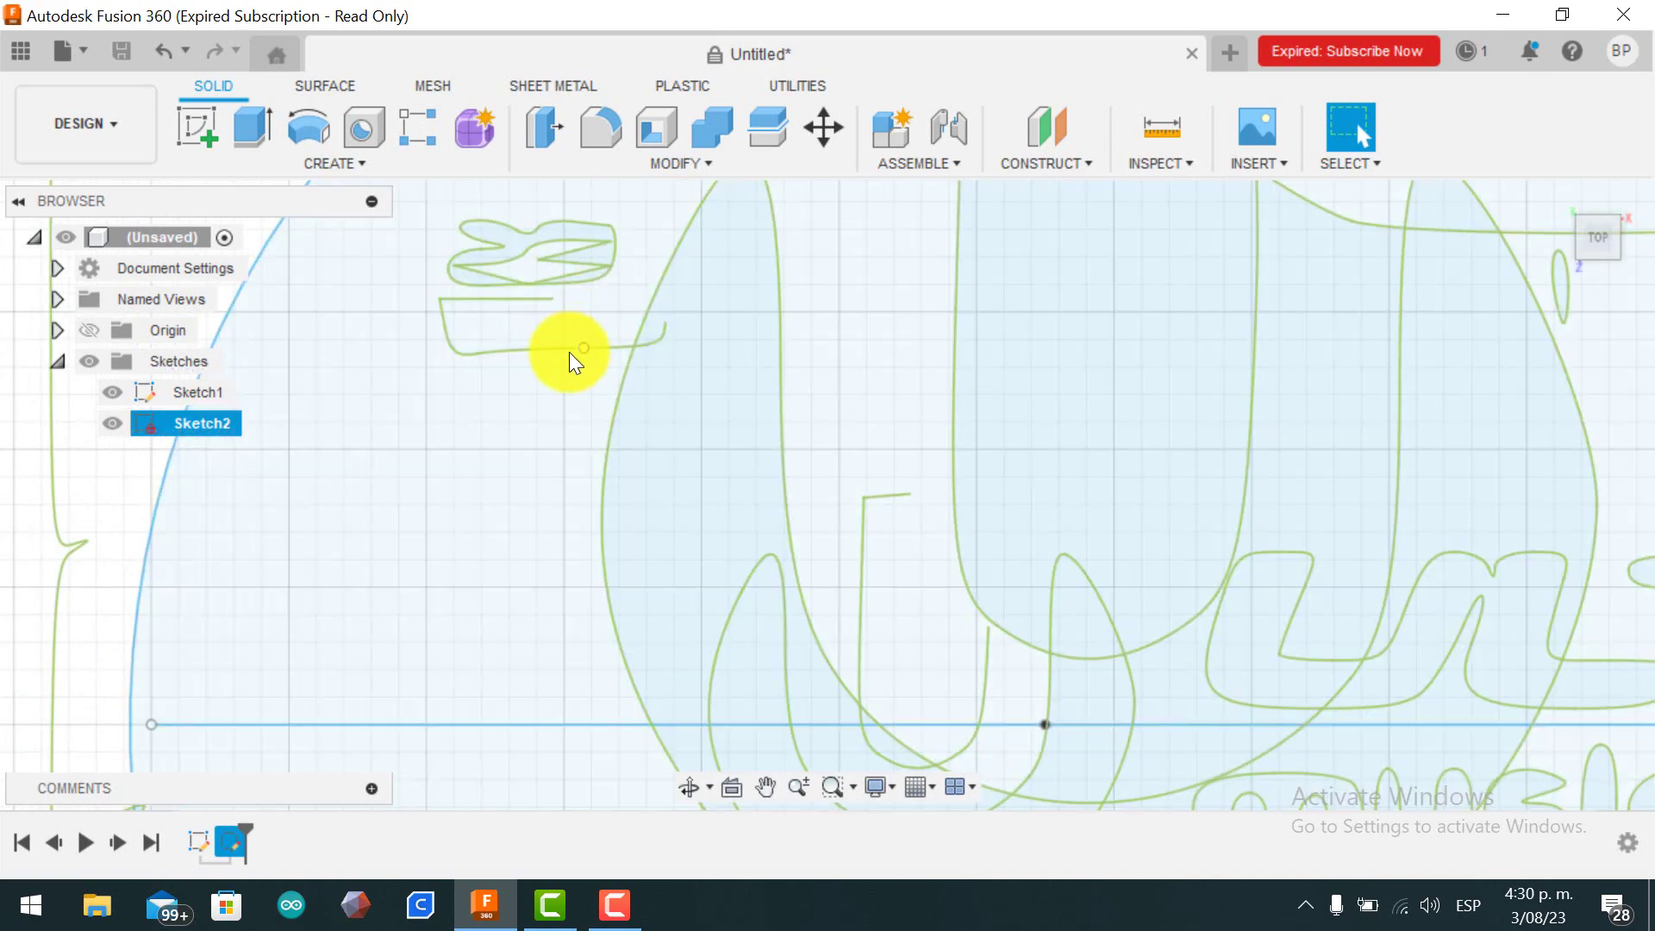
left_click(579, 346)
key("Delete")
left_click(613, 345)
key("Delete")
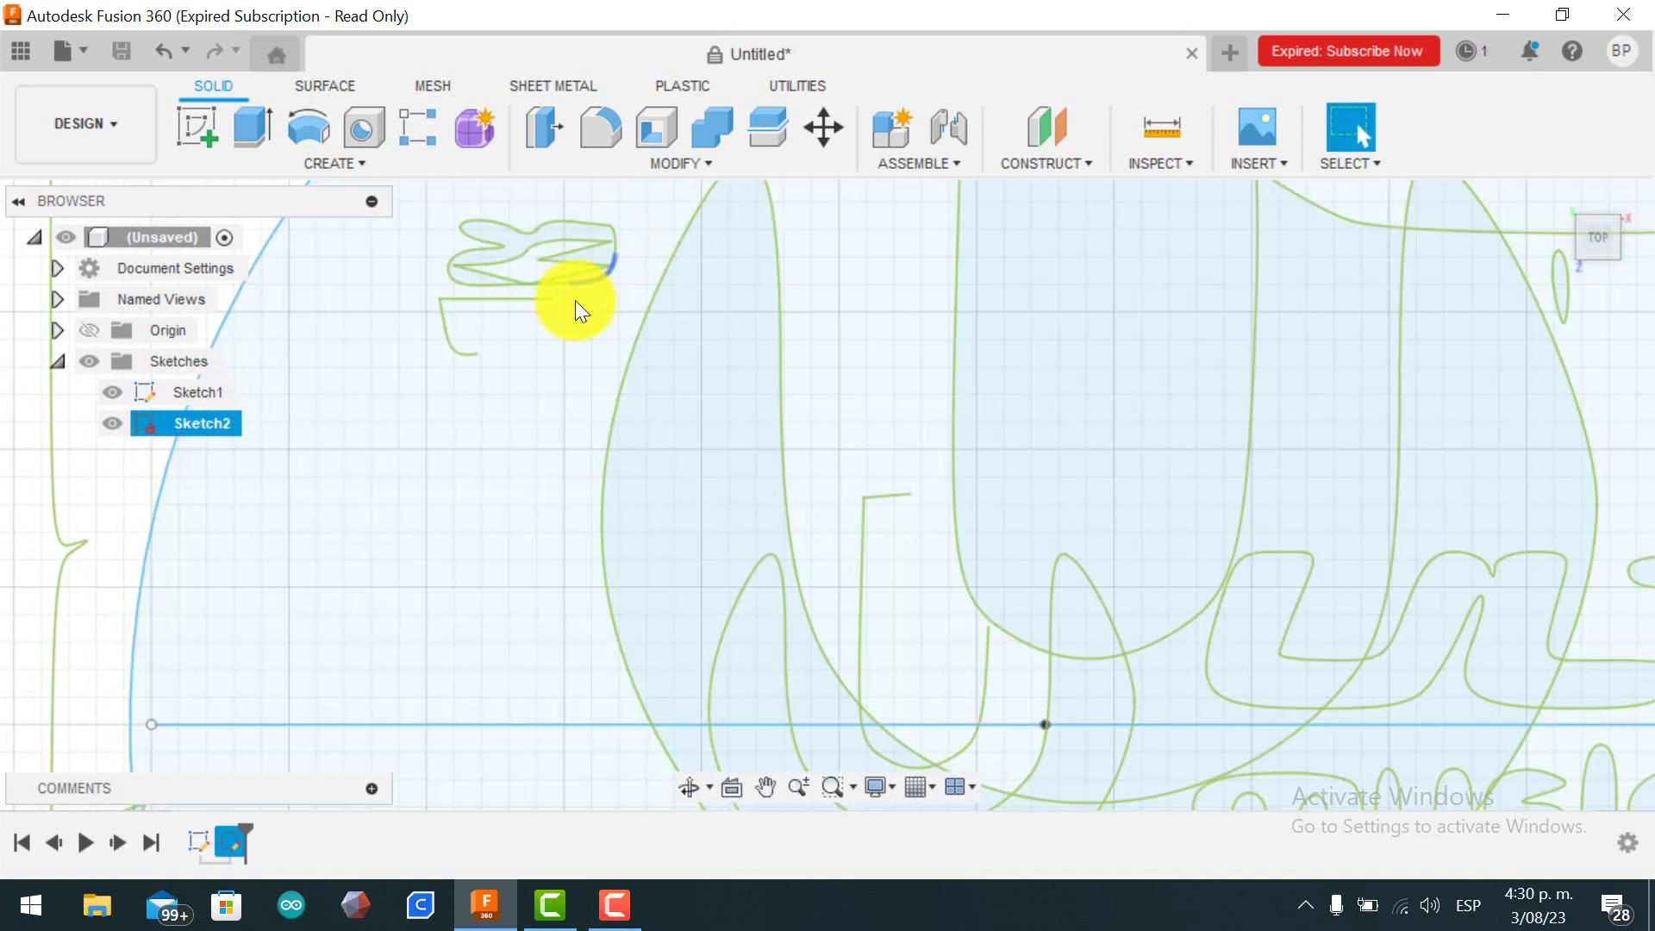
Delete the remaining top and left pieces of the outlined bar below the small emblem.
left_click(480, 305)
key("Delete")
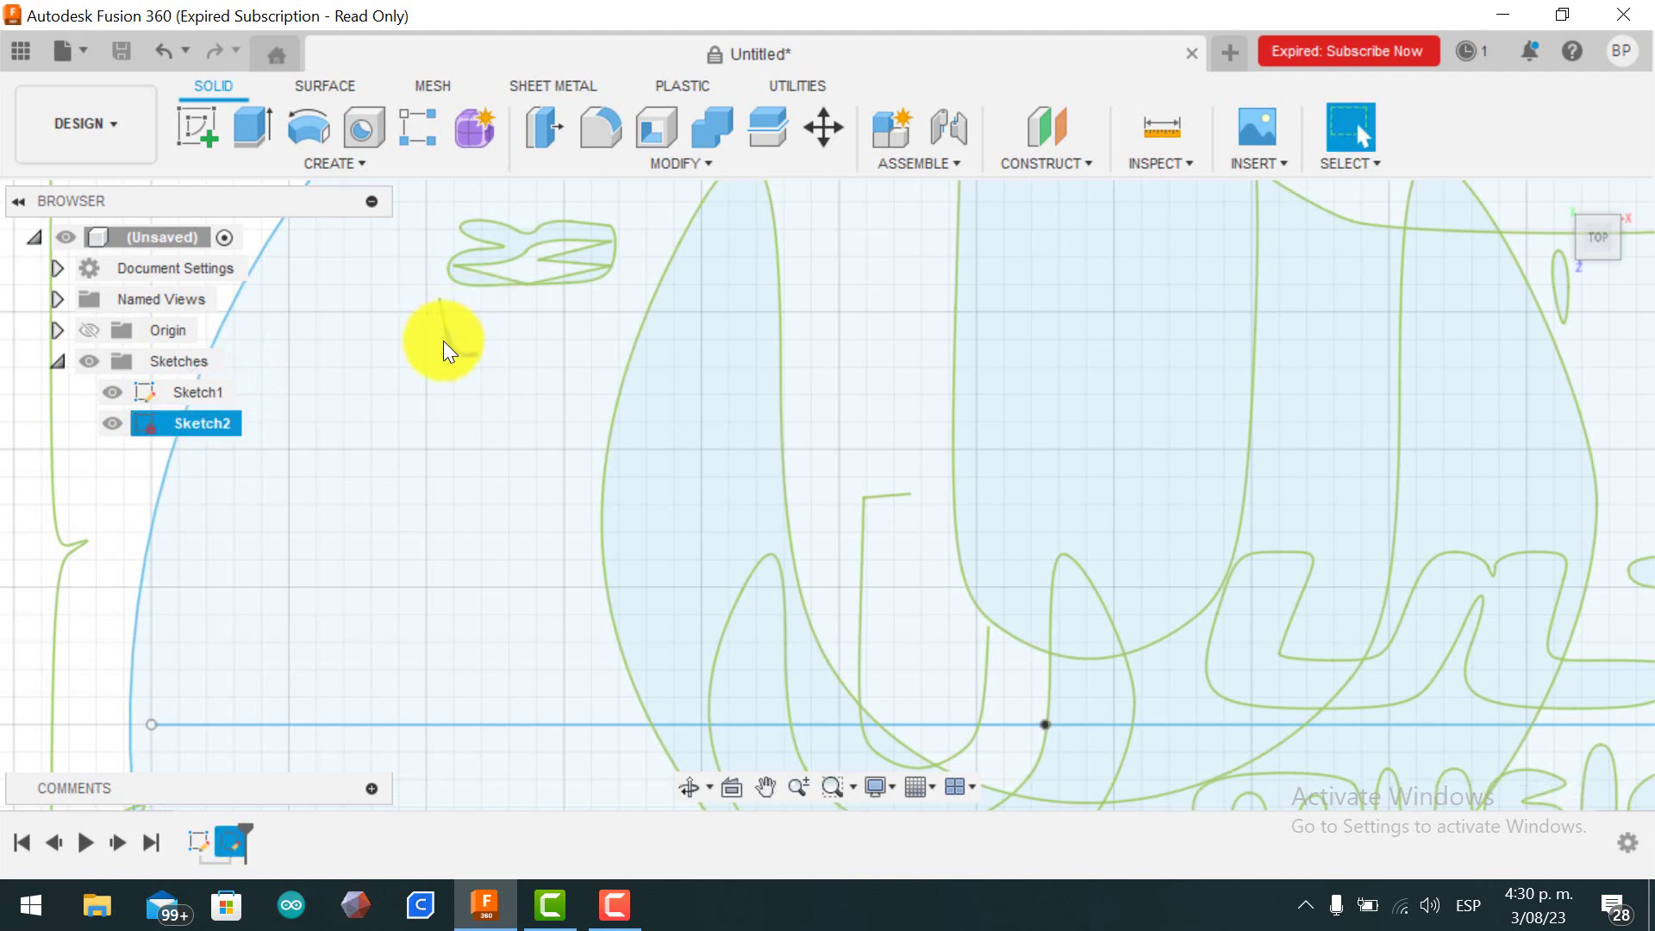
left_click(443, 339)
left_click_drag(464, 347, 450, 313)
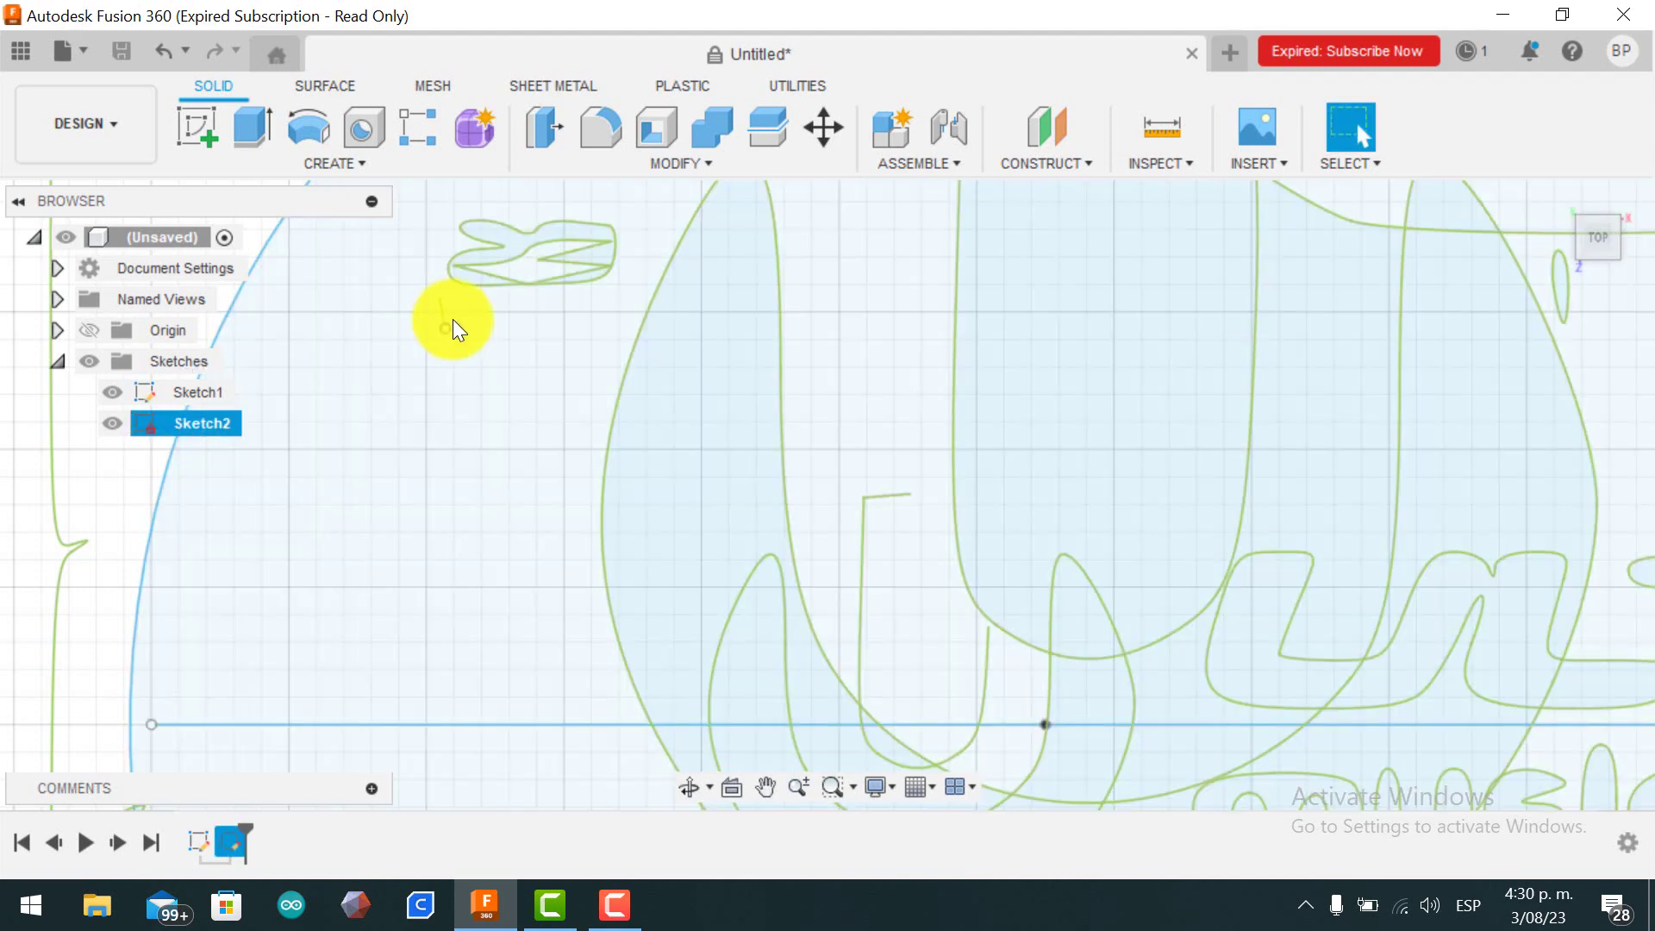
left_click(437, 310)
key("Delete")
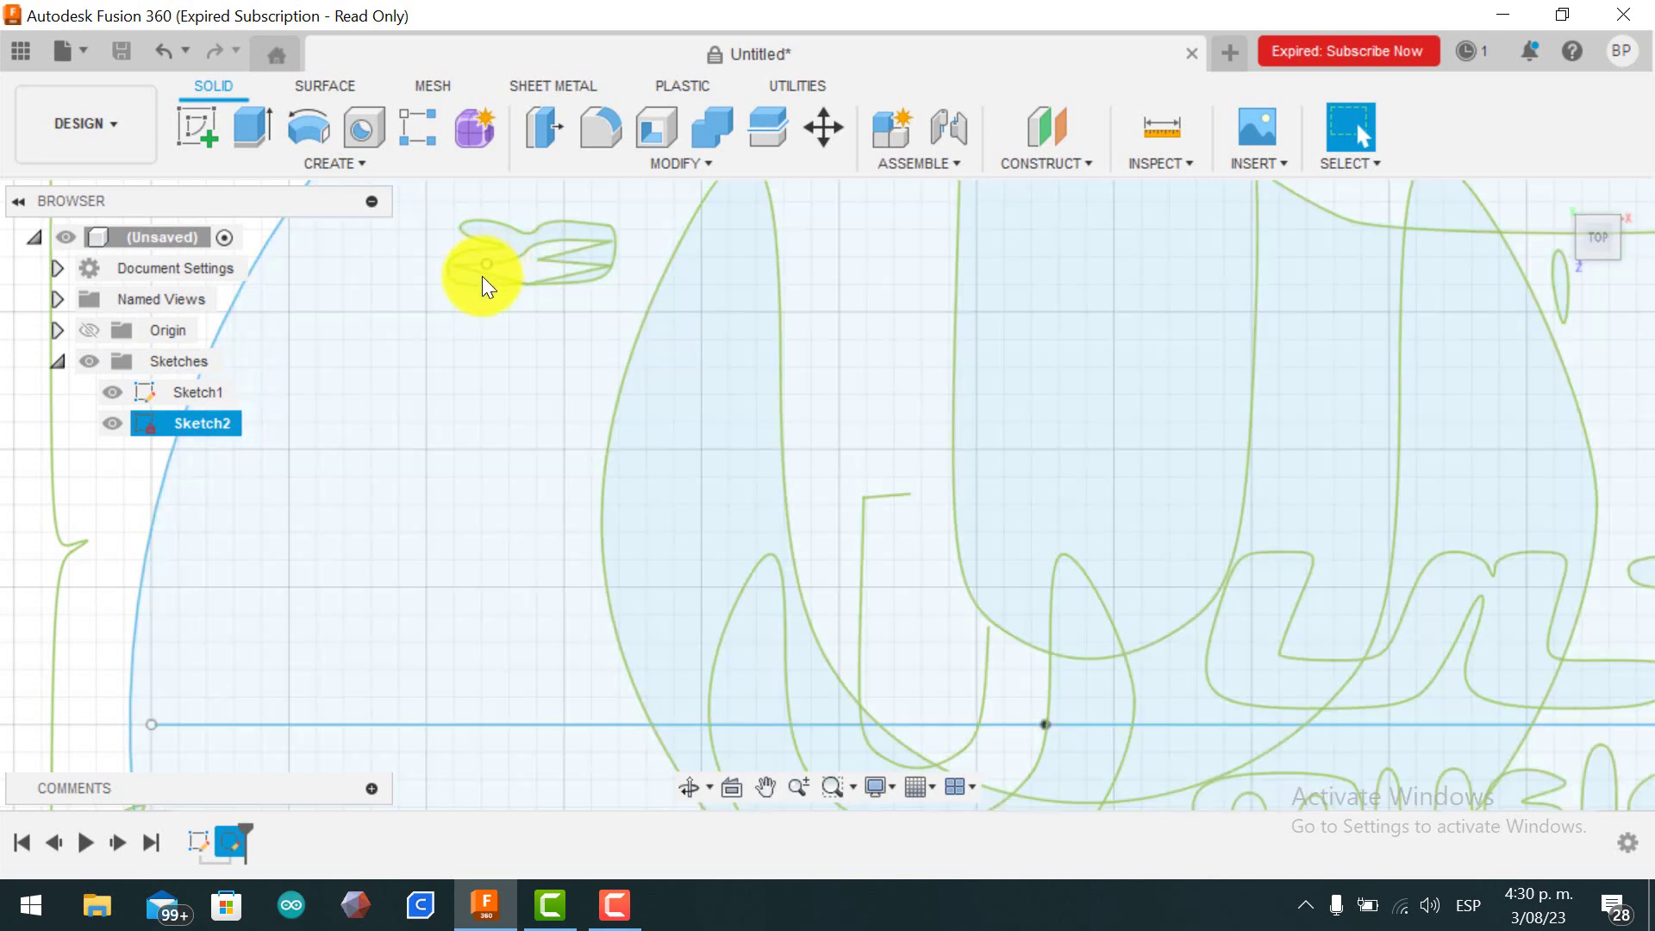
left_click_drag(472, 284, 486, 264)
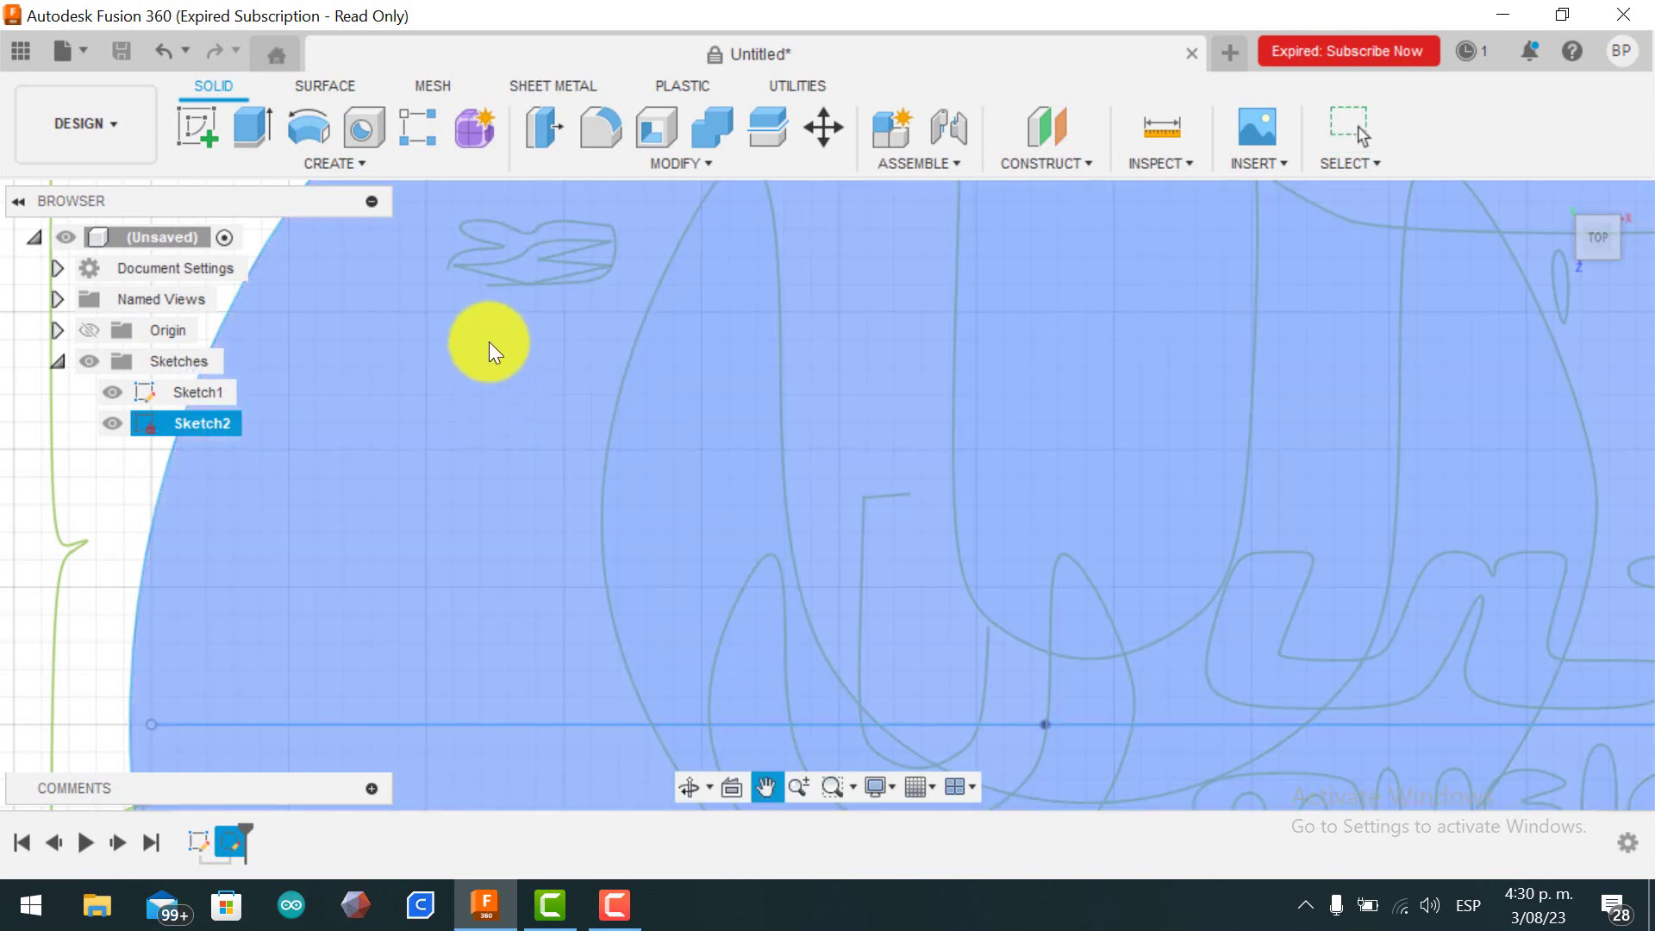
scroll(490, 420, "down", 6)
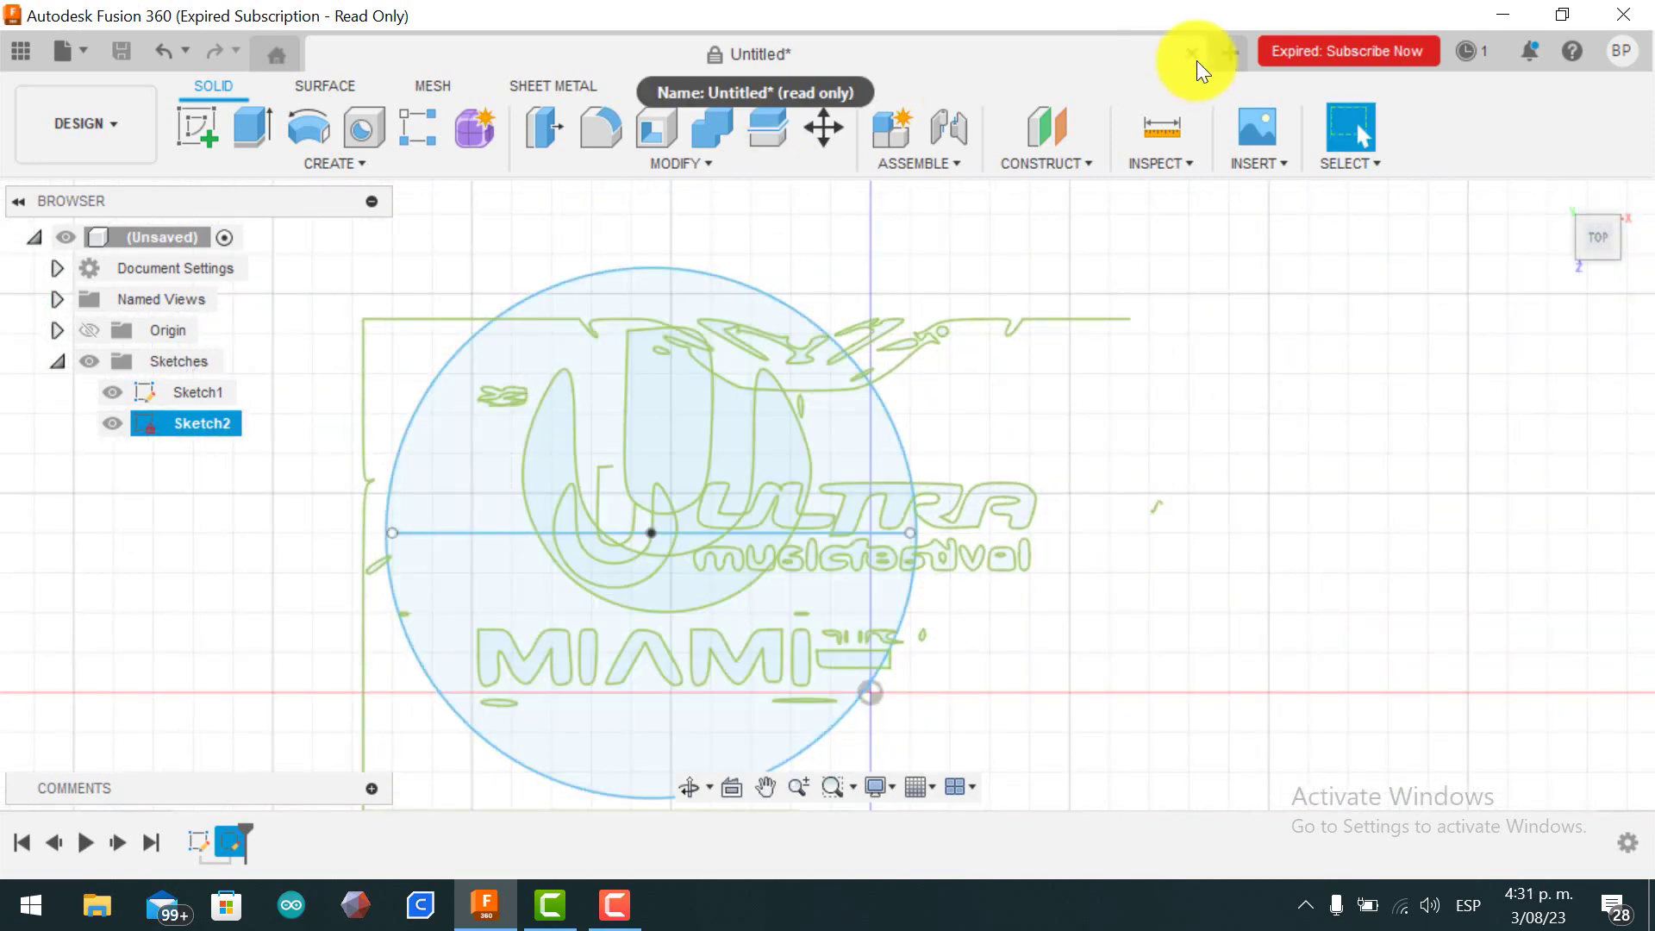
left_click(614, 905)
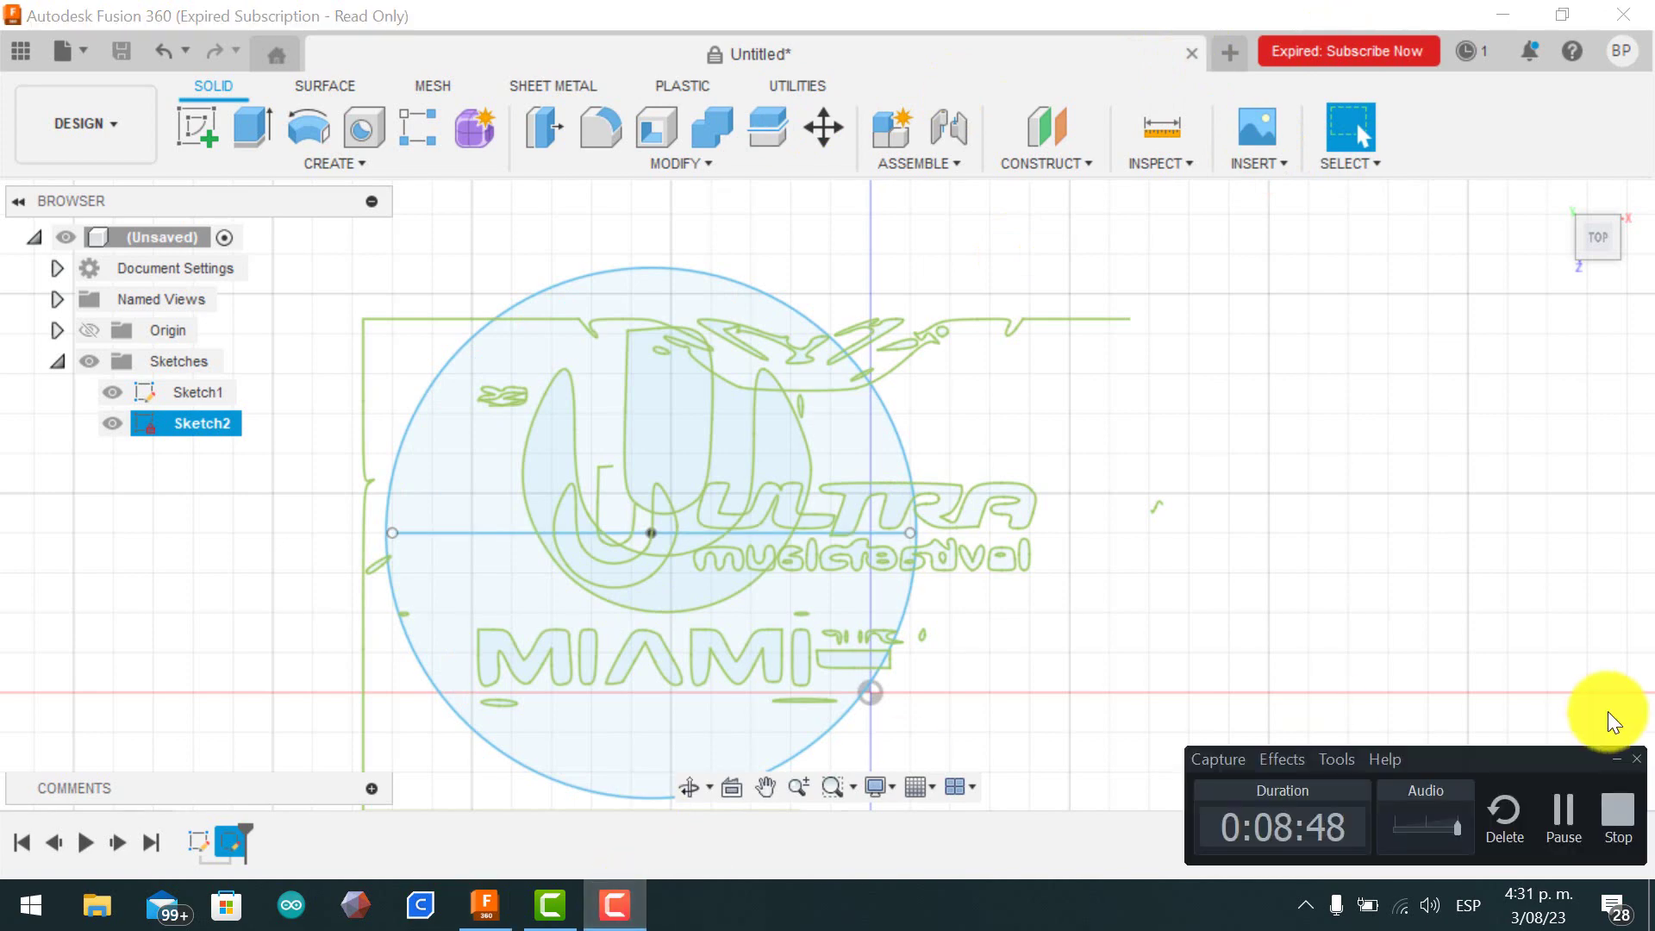
left_click(1583, 835)
left_click_drag(985, 464, 759, 593)
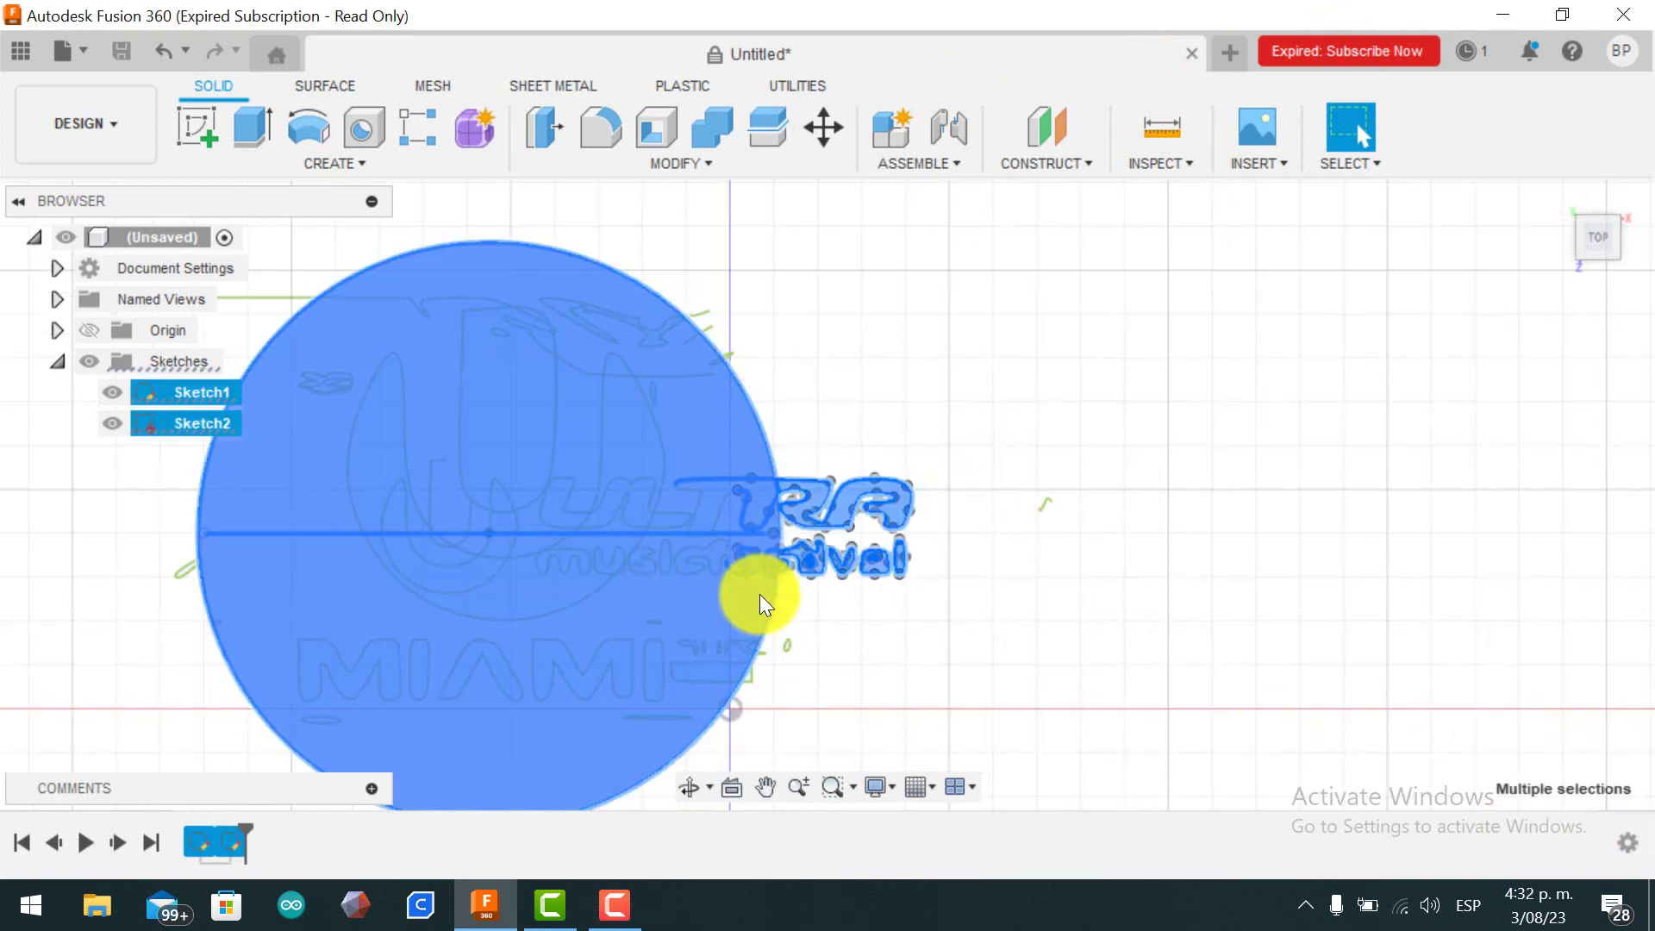
key("Escape")
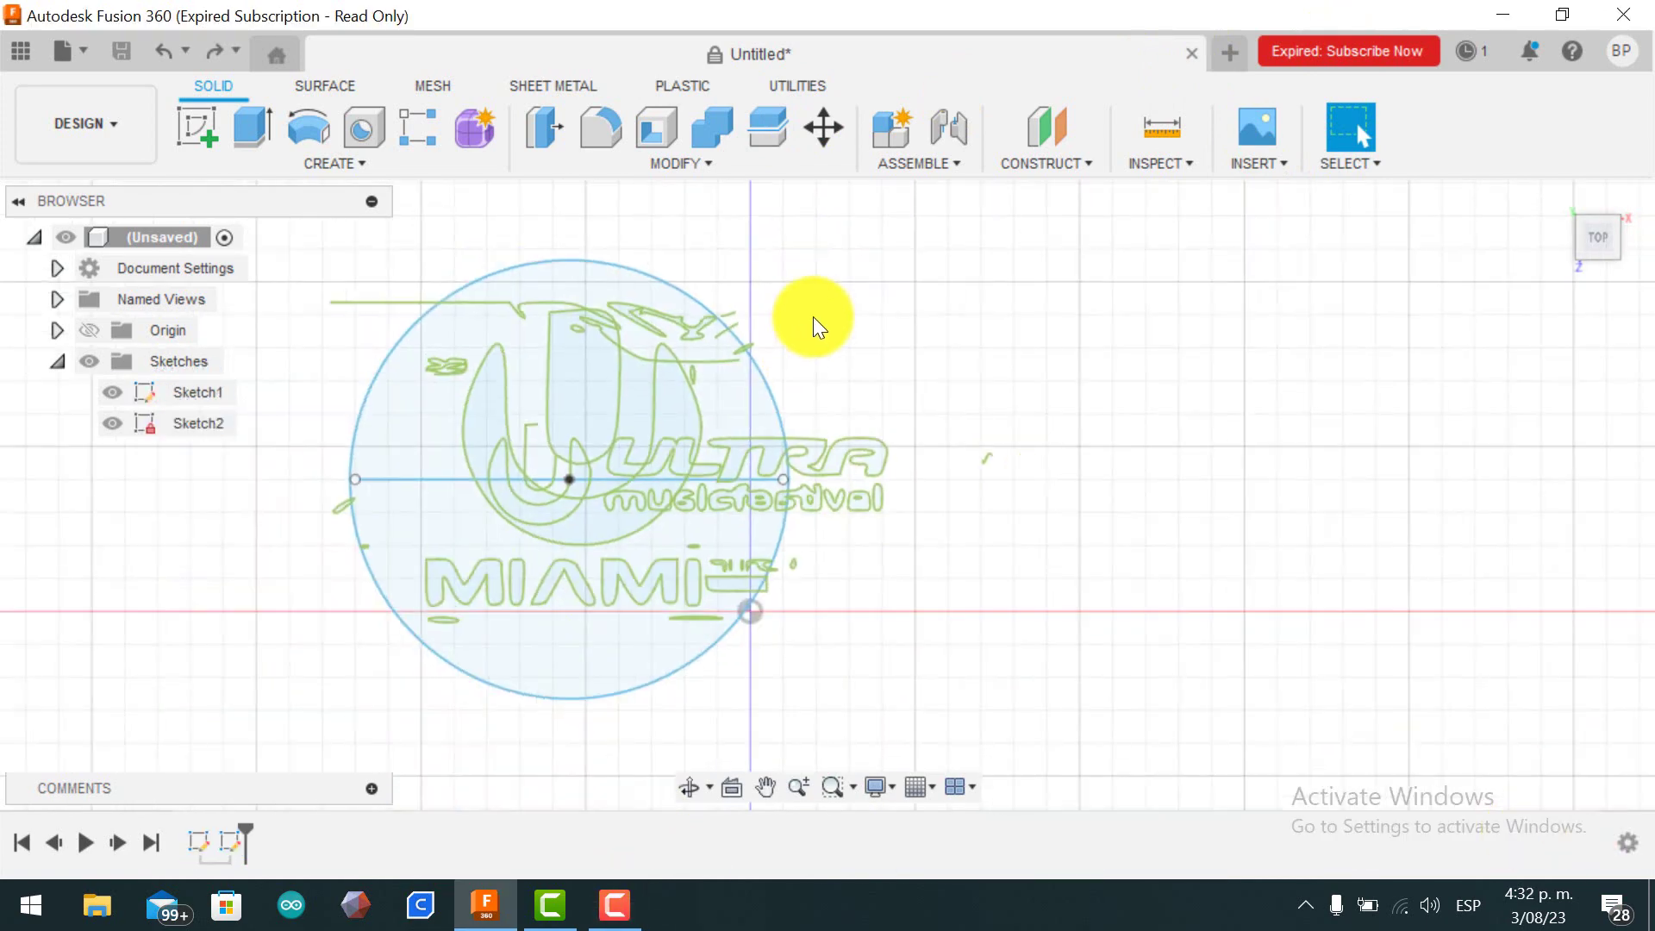
Delete the remaining top frame line, the curve above the large U's stem and the short stray line beside it.
scroll(405, 302, "up", 2)
left_click(393, 293)
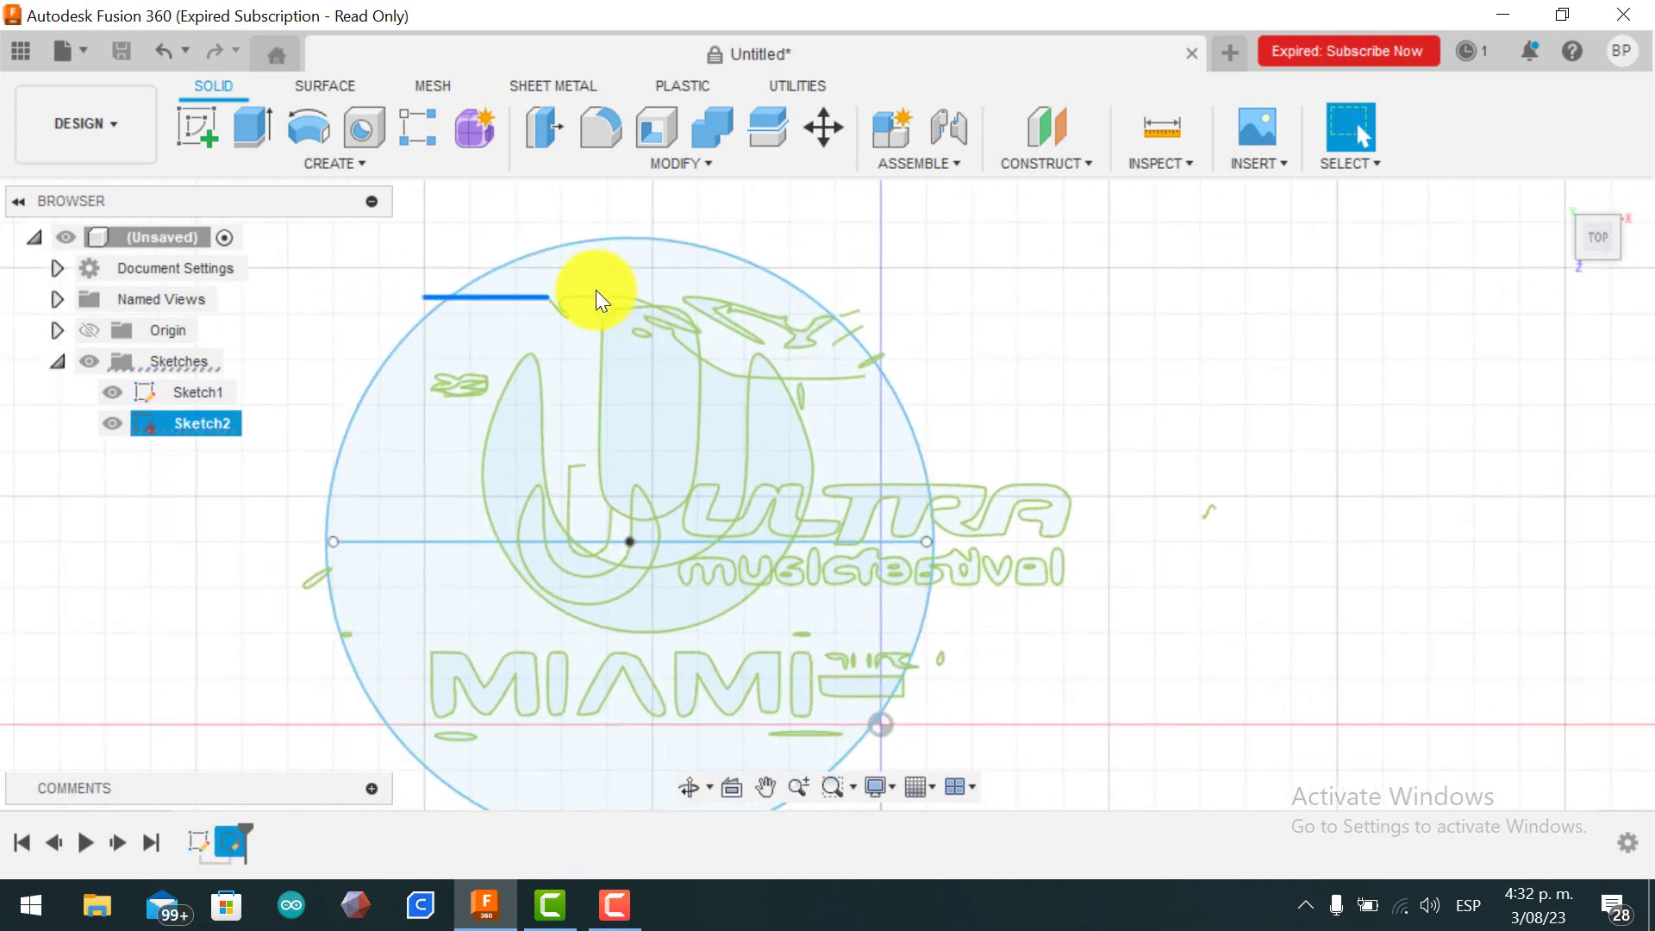
scroll(569, 291, "up", 4)
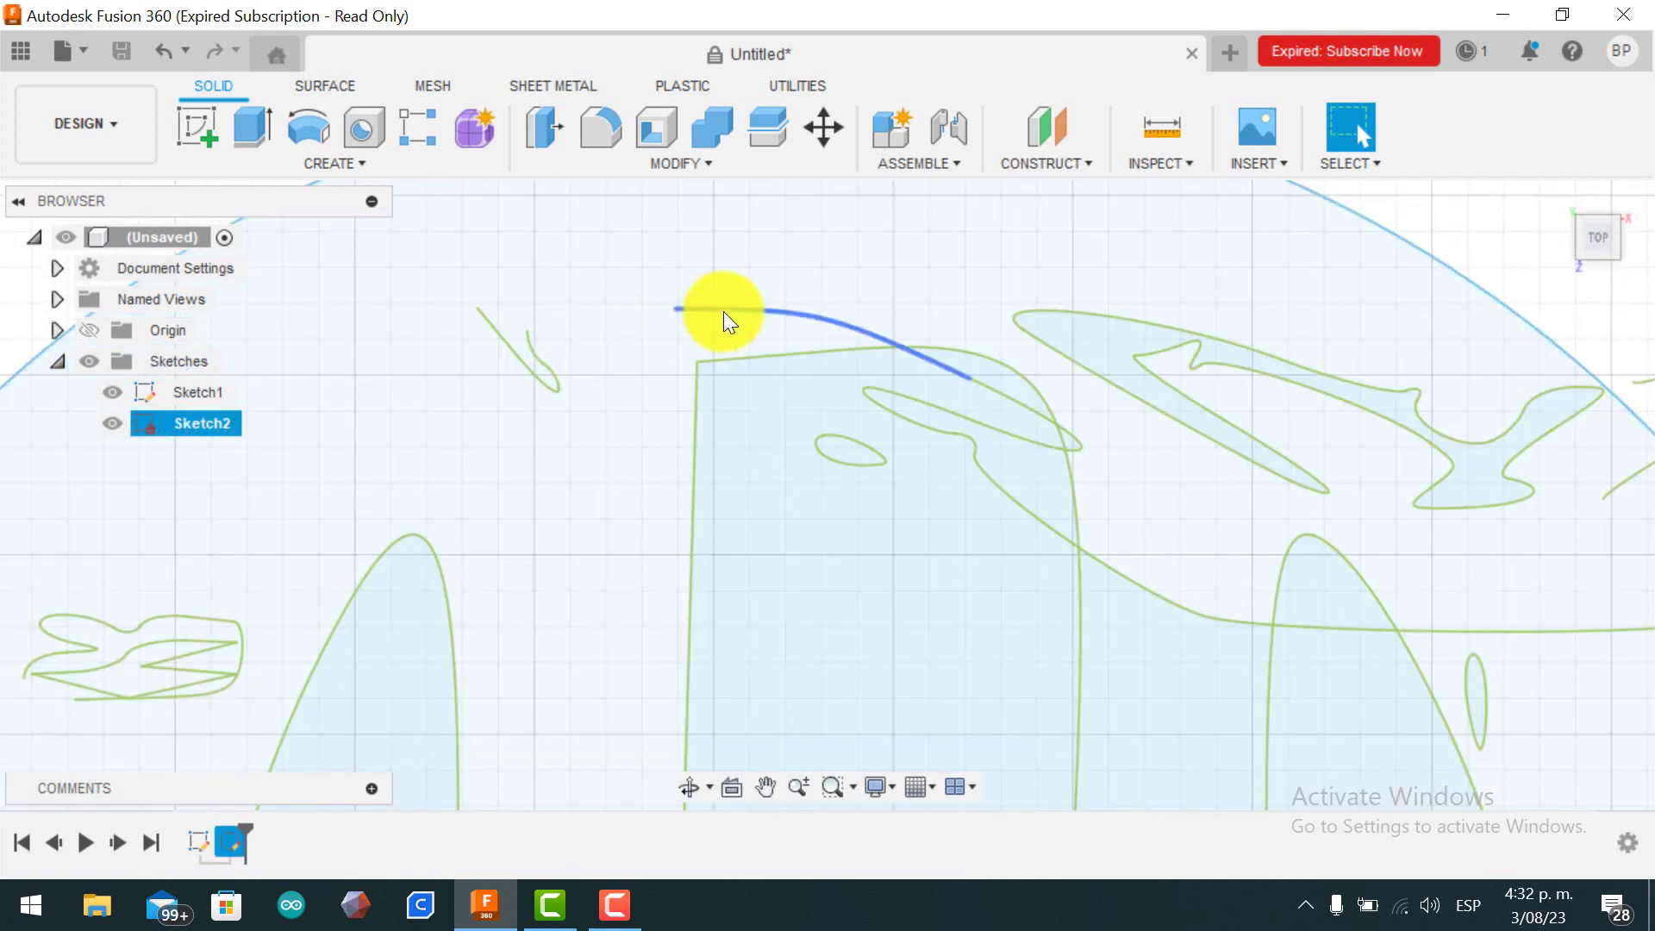
left_click(500, 338)
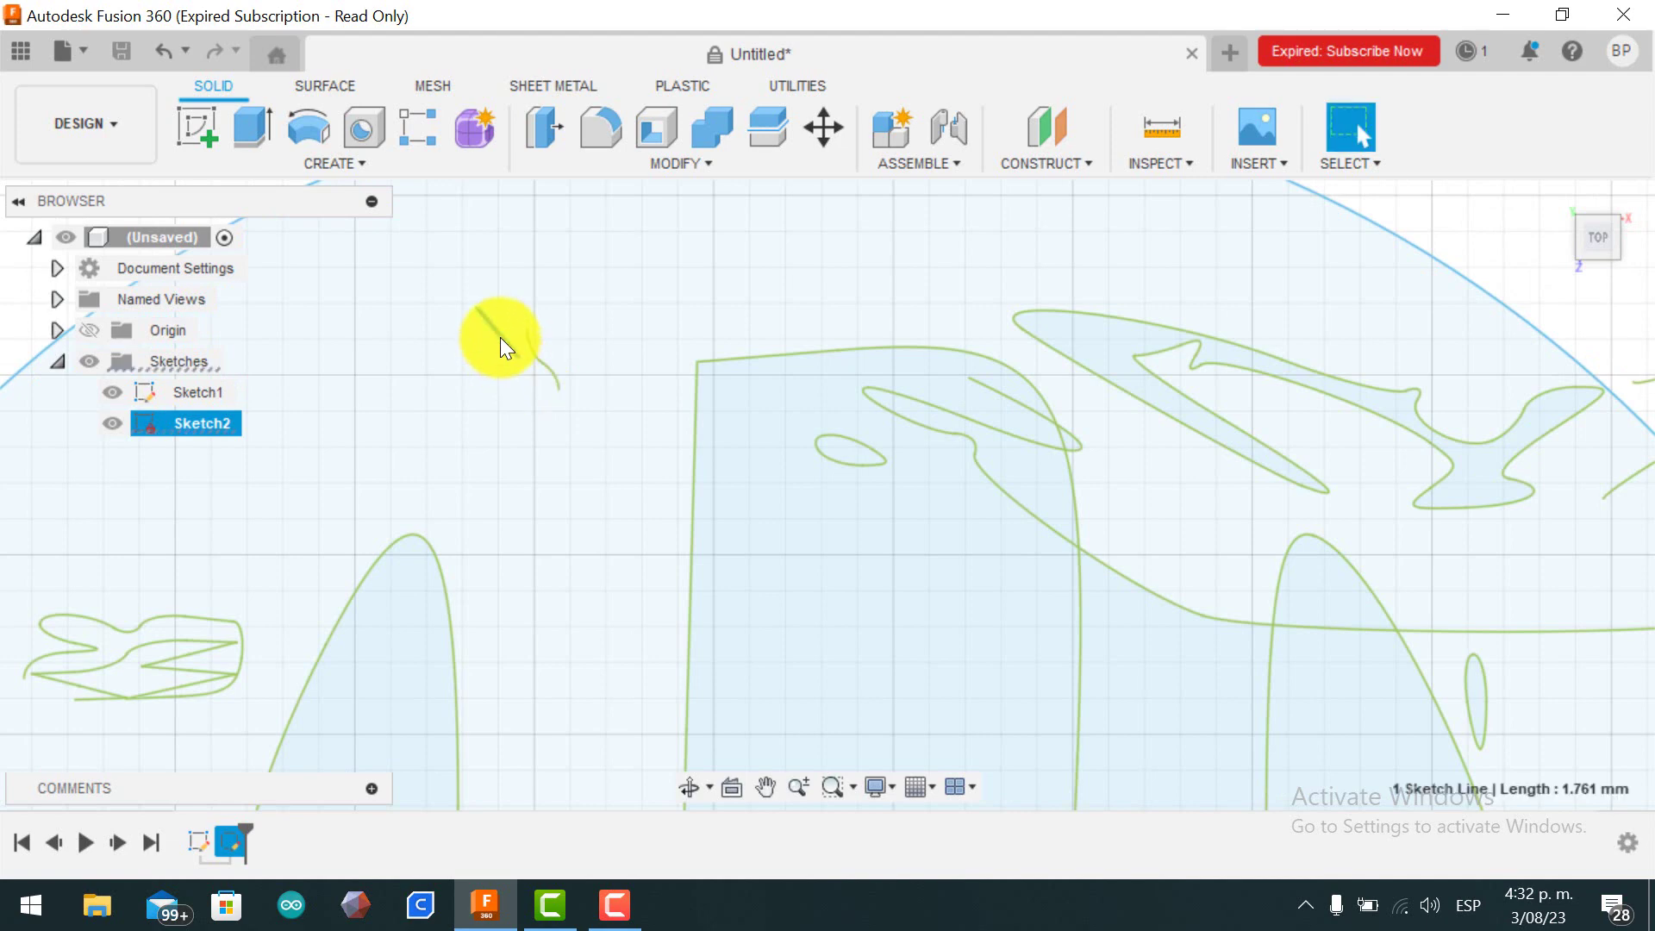
scroll(582, 418, "down", 5)
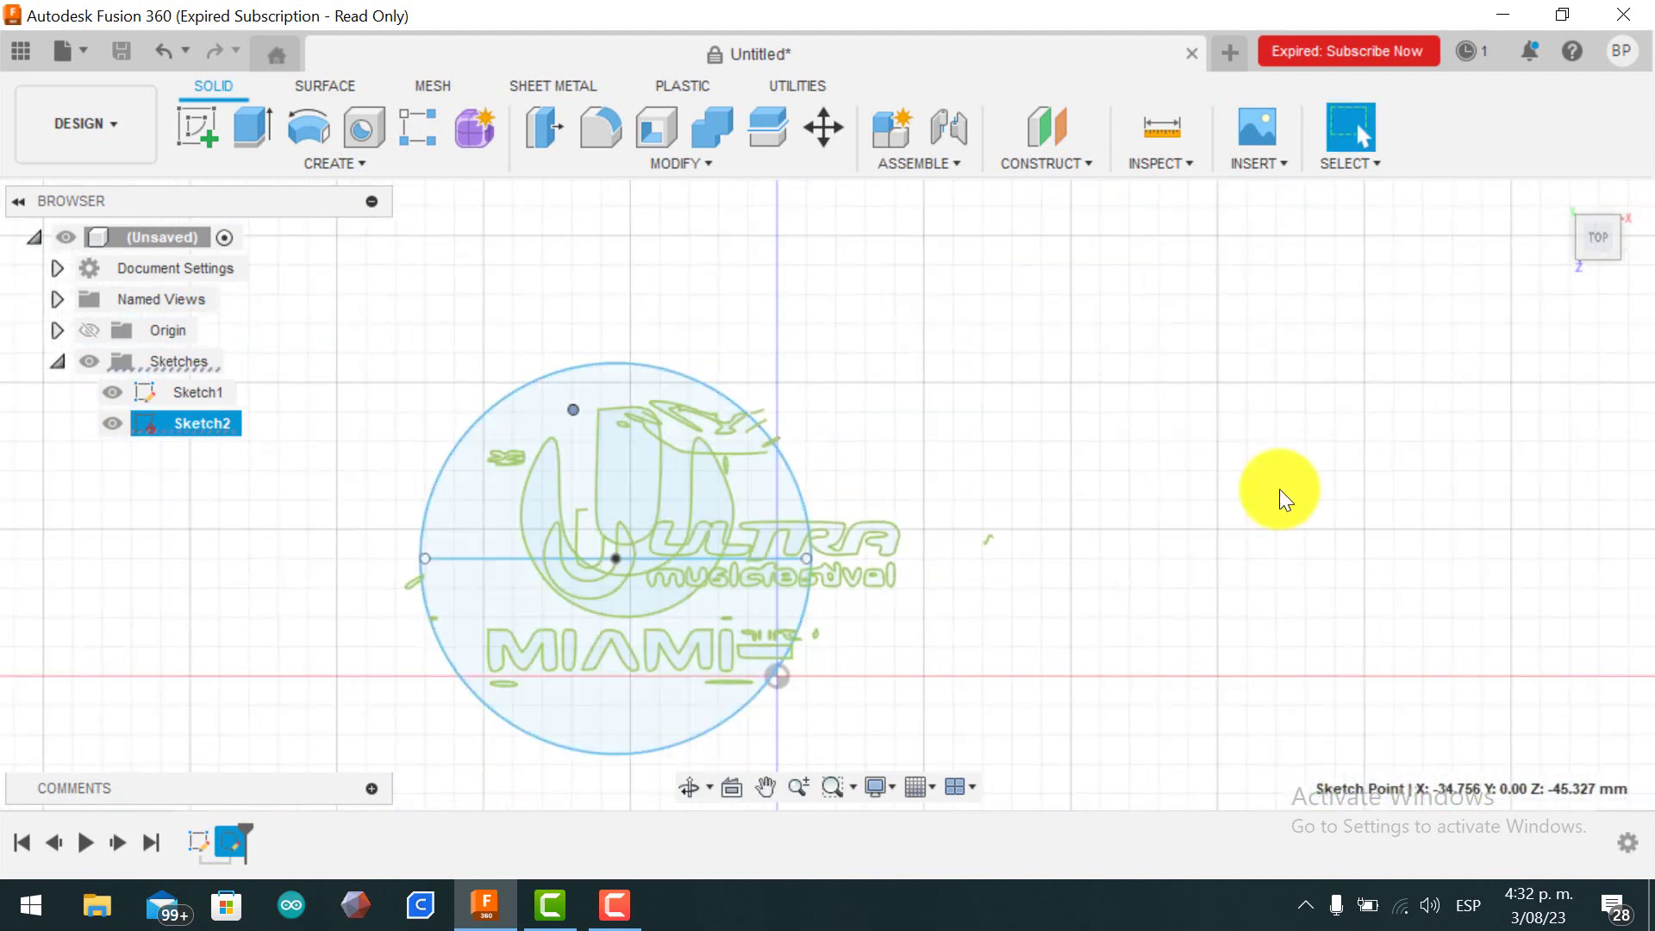
Delete the right-hand letters of the ULTRA and musicfestival lettering that extend beyond the circle.
scroll(1048, 552, "up", 3)
middle_click_drag(842, 561, 1253, 436)
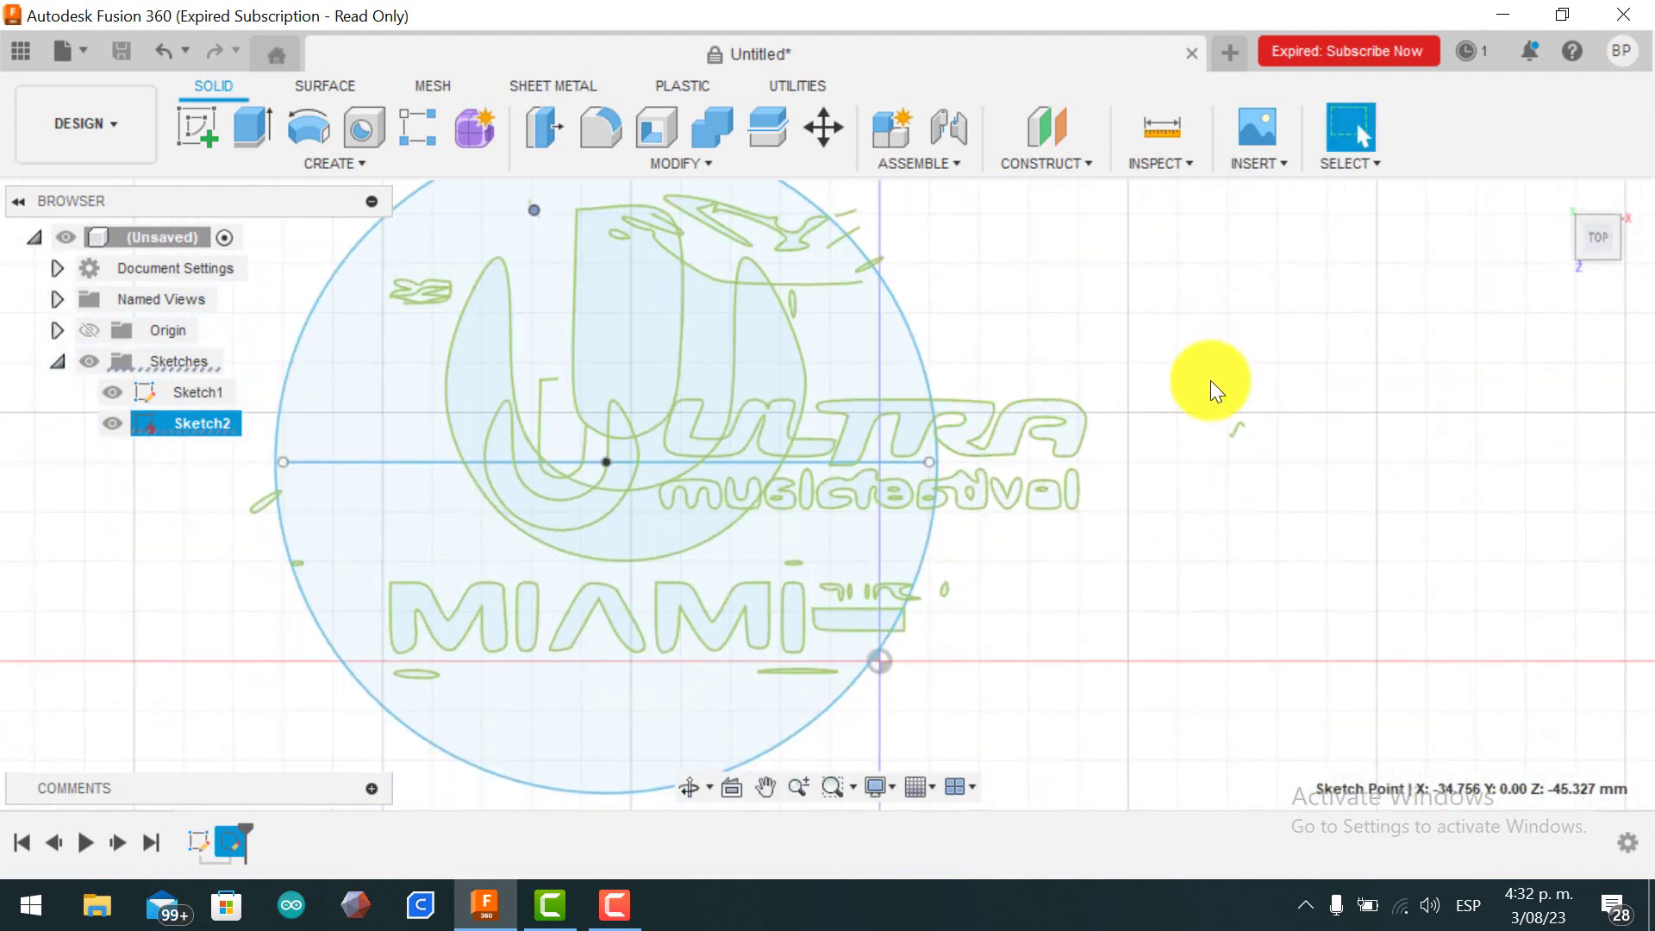
scroll(1008, 441, "up", 1)
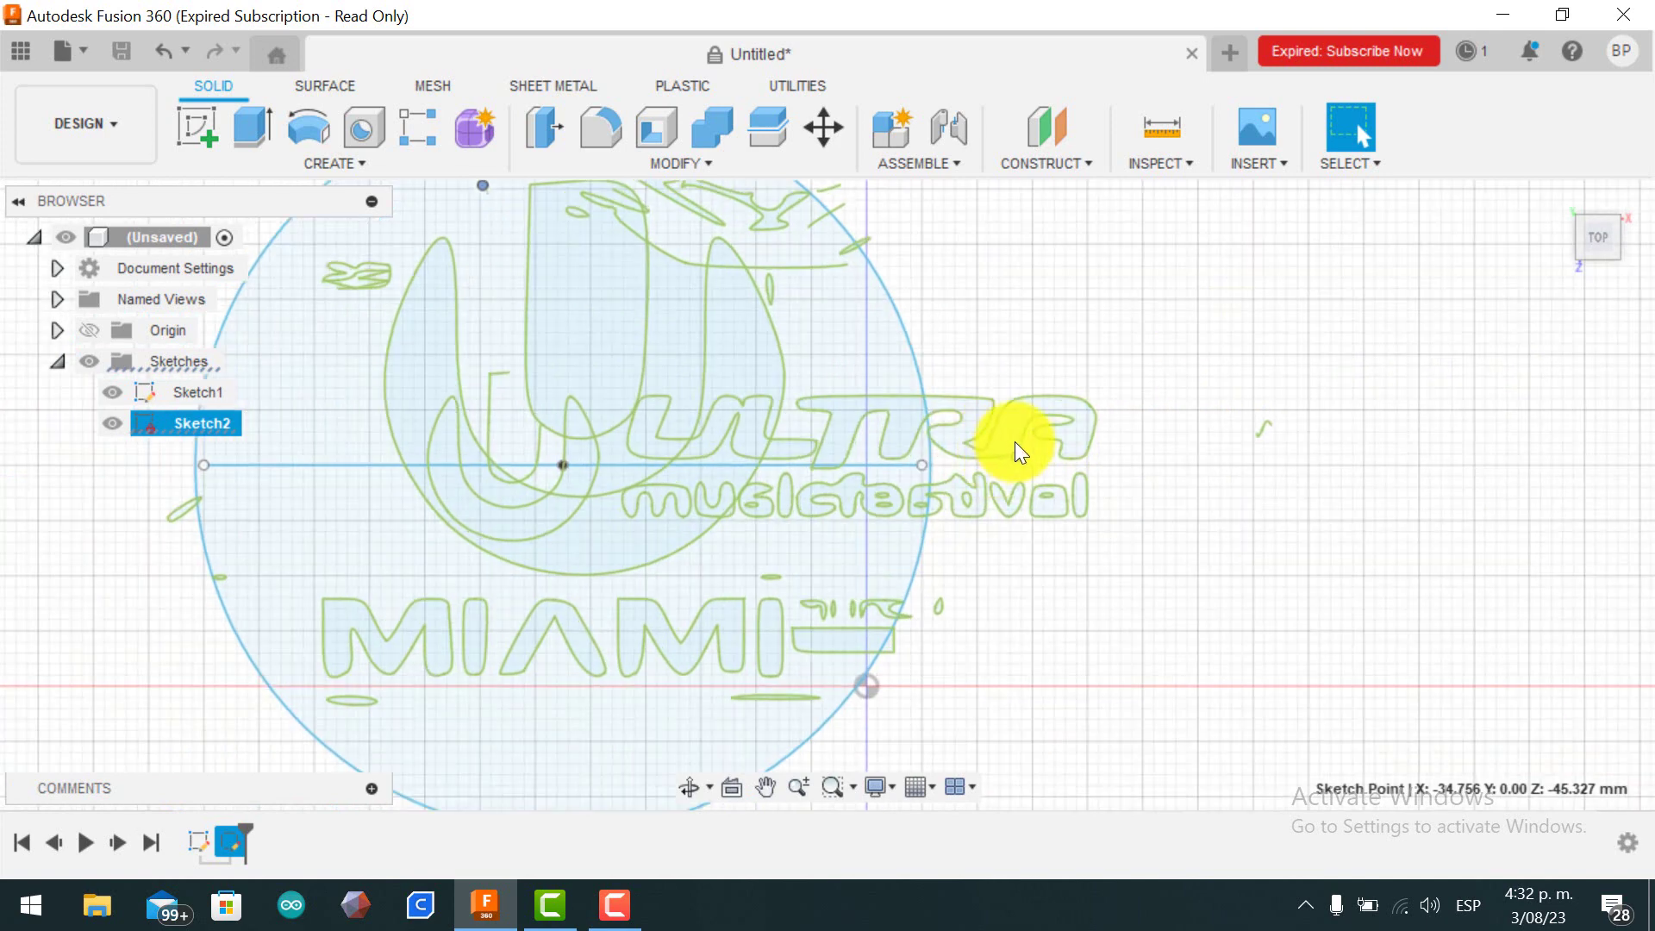
left_click(1005, 448)
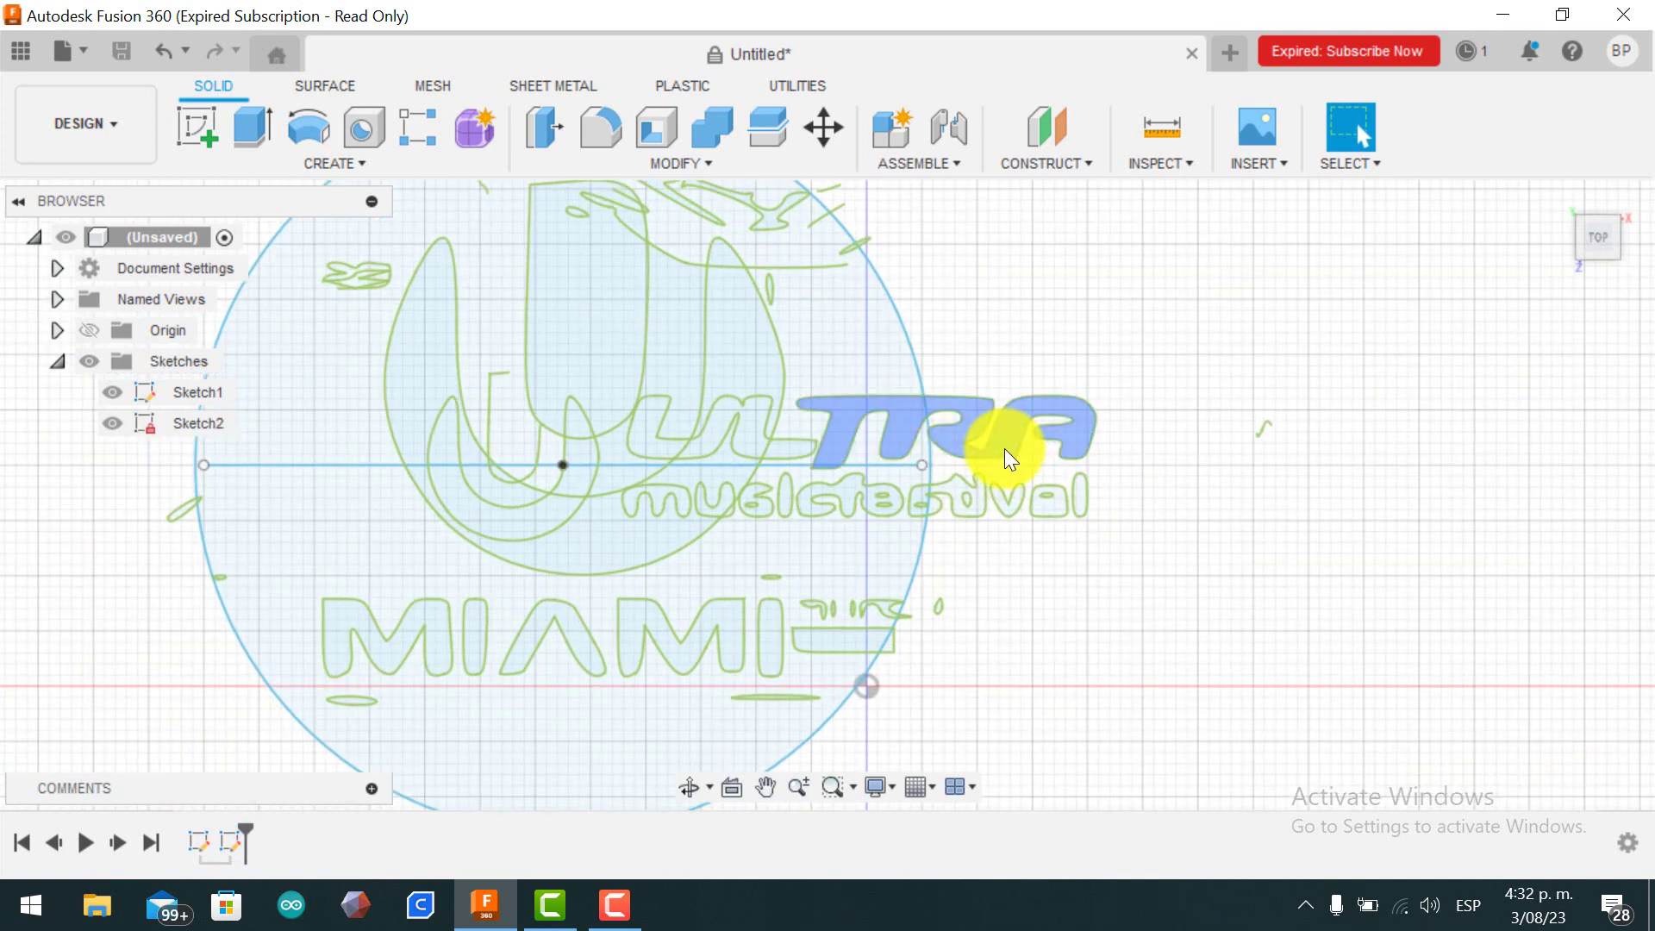
left_click(1005, 448)
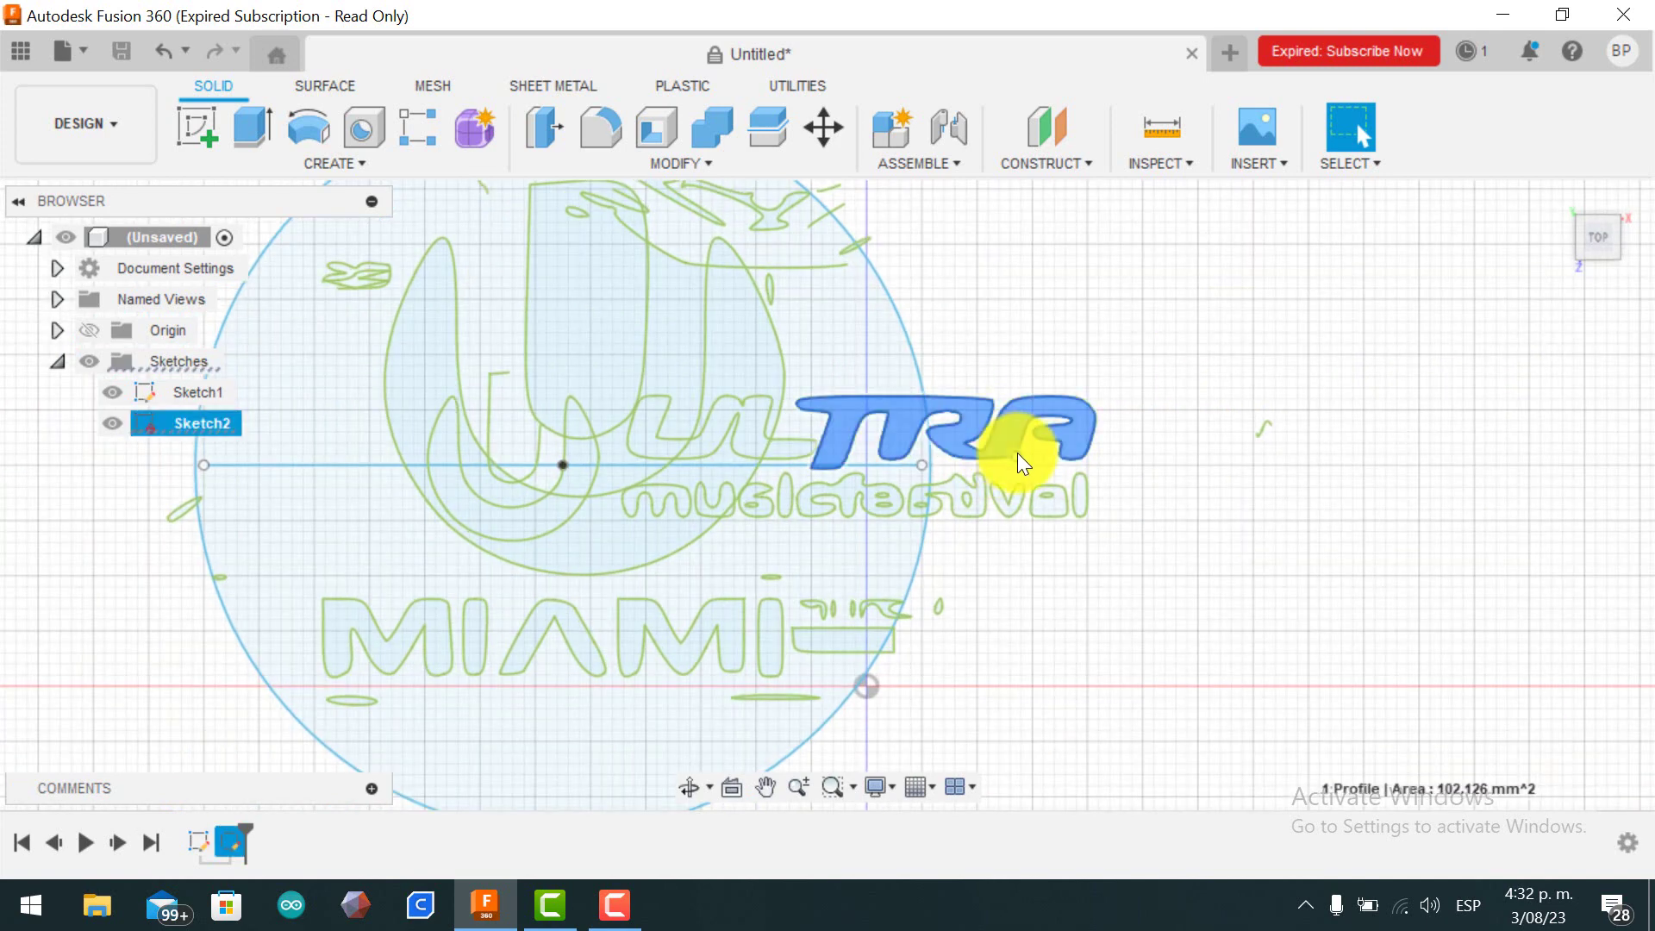
left_click(1017, 453)
scroll(1001, 460, "up", 3)
left_click_drag(1233, 353, 1002, 493)
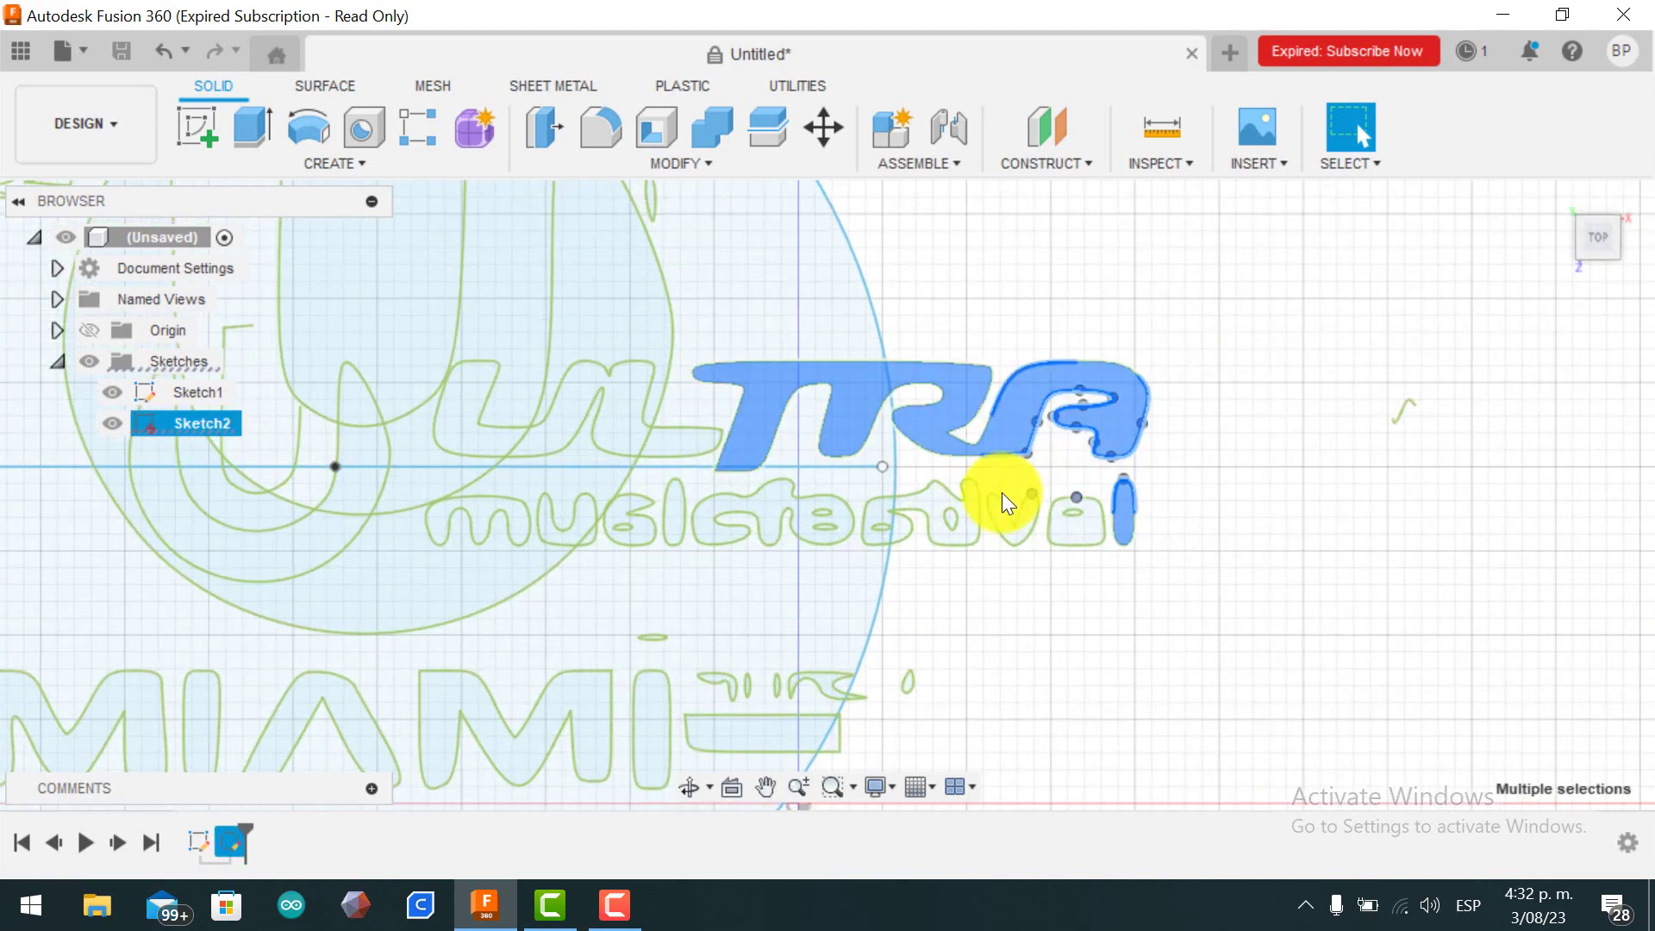
key("Delete")
left_click_drag(1196, 323, 942, 597)
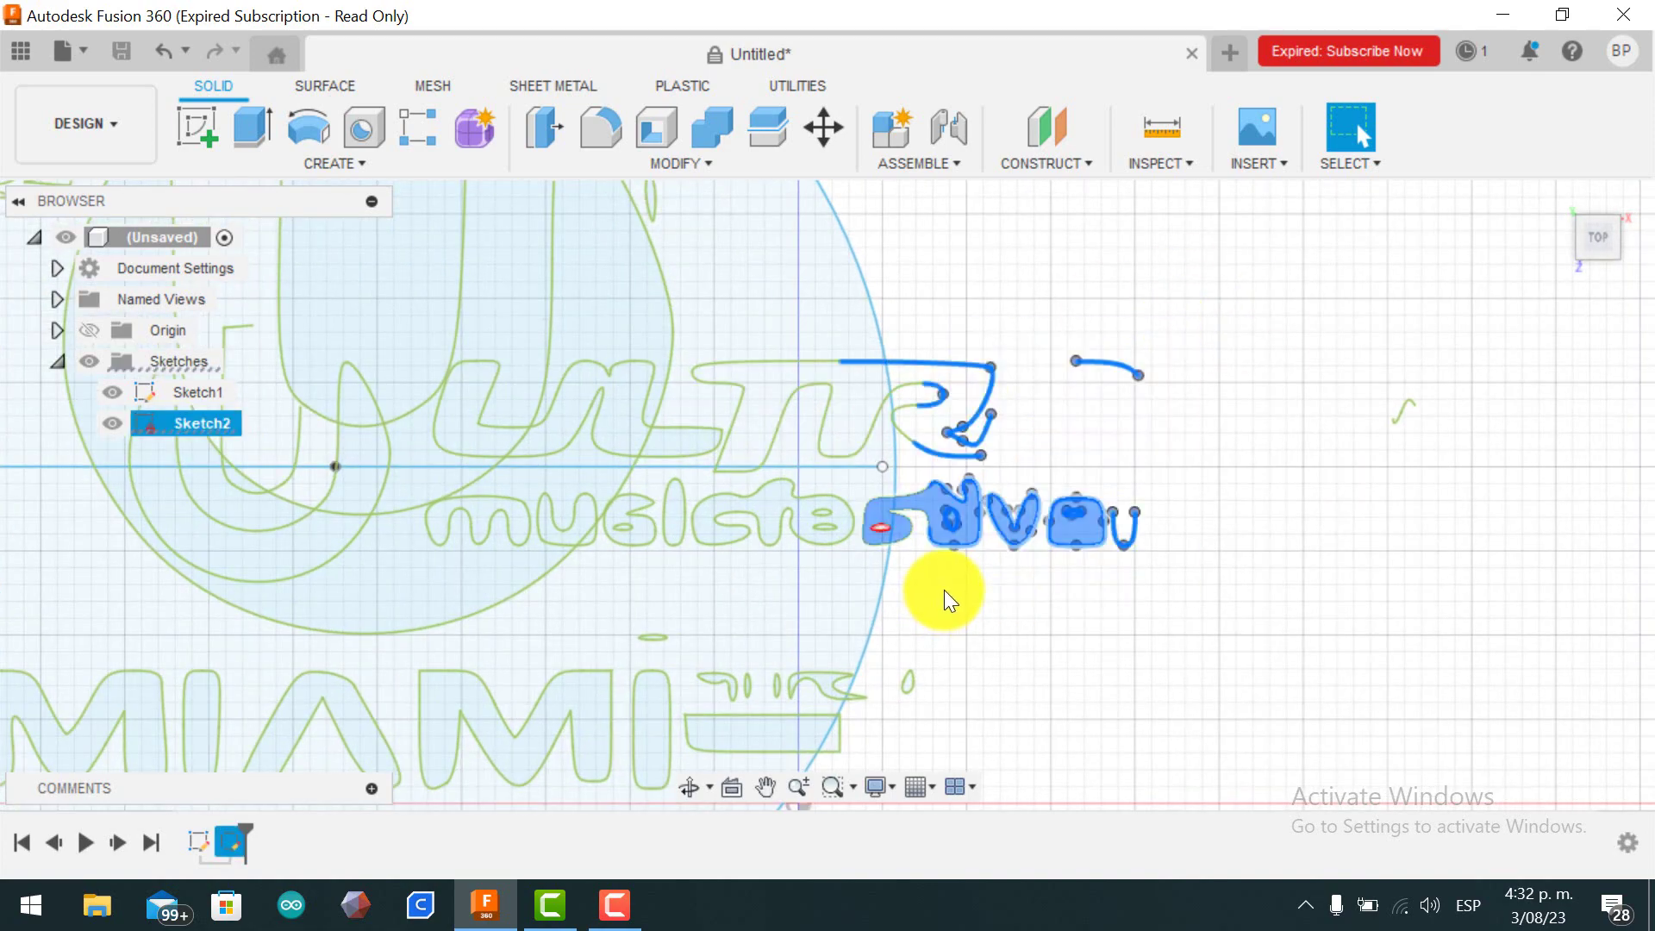
key("Delete")
Try to delete the middle letters of ULTRA and musicfestival with one window selection, and undo that deletion.
mouse_move(1095, 332)
left_mouse_down()
mouse_move(893, 423)
mouse_move(700, 546)
left_mouse_up()
key("Delete")
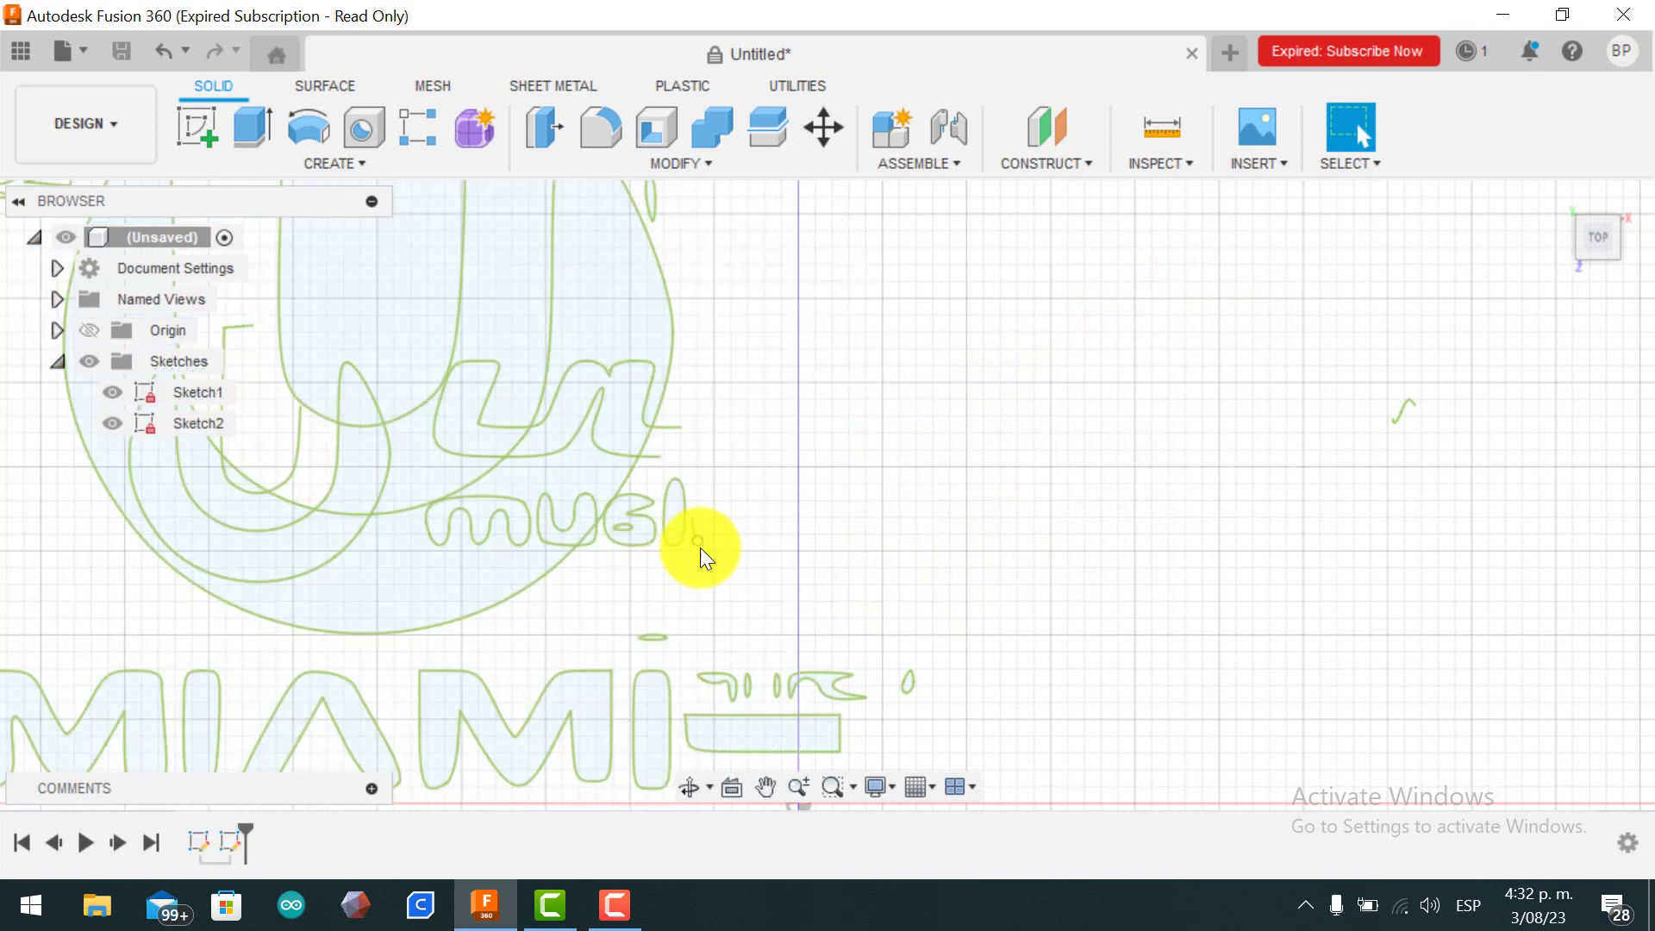
key("ctrl+z")
scroll(923, 500, "down", 3)
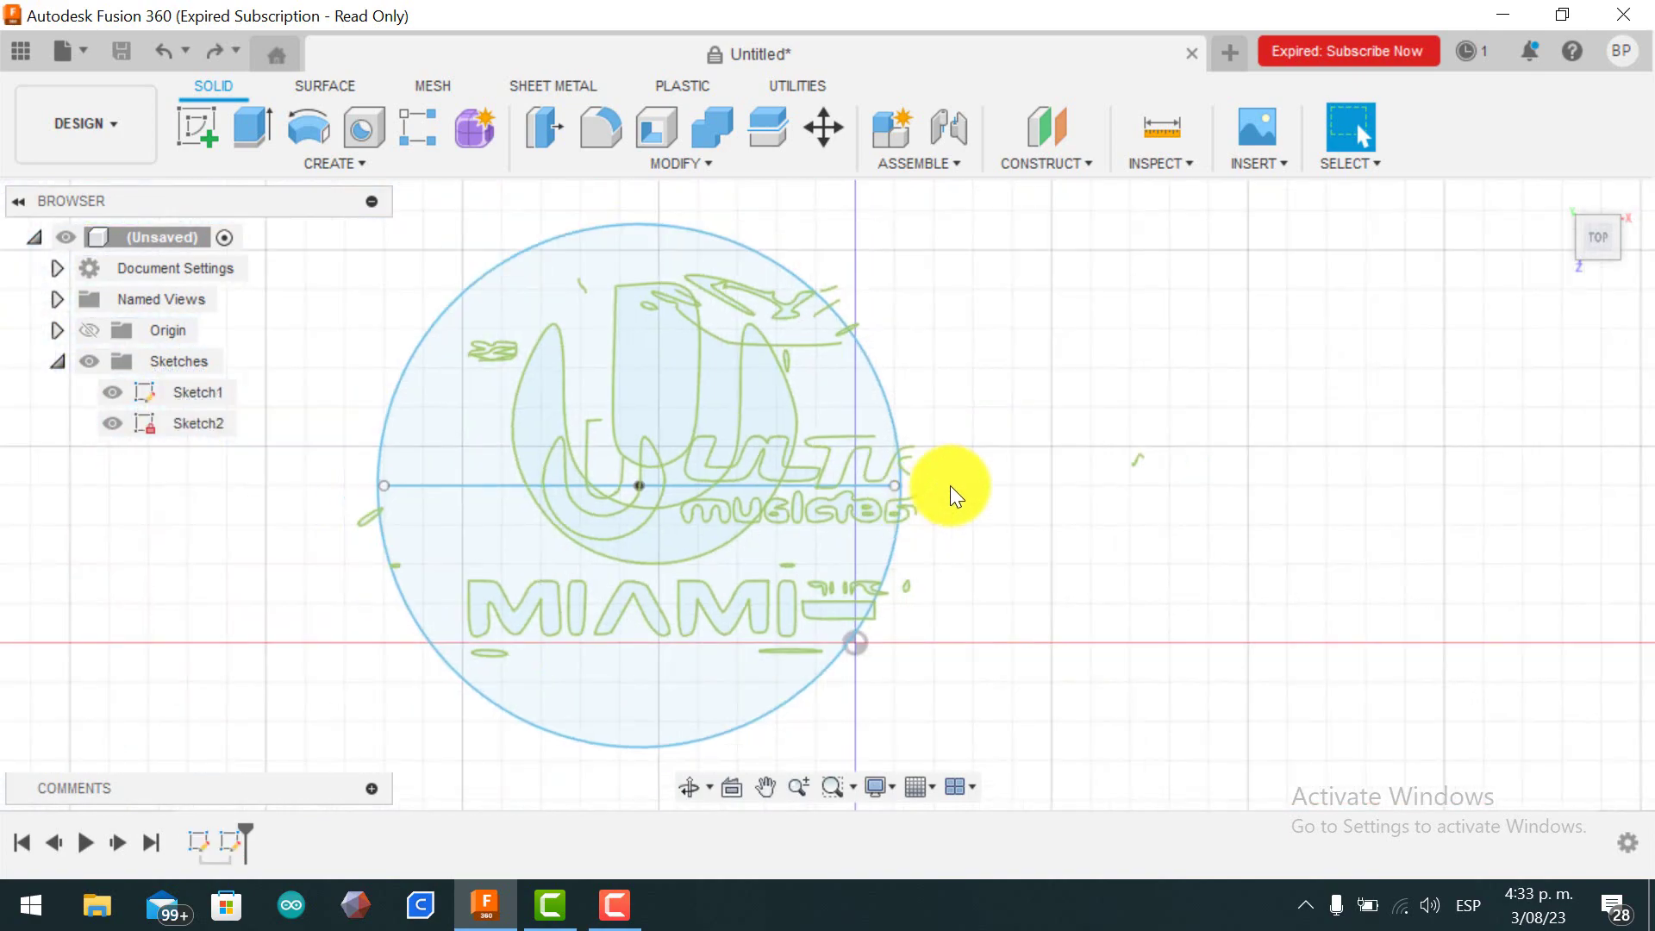
left_click(1566, 805)
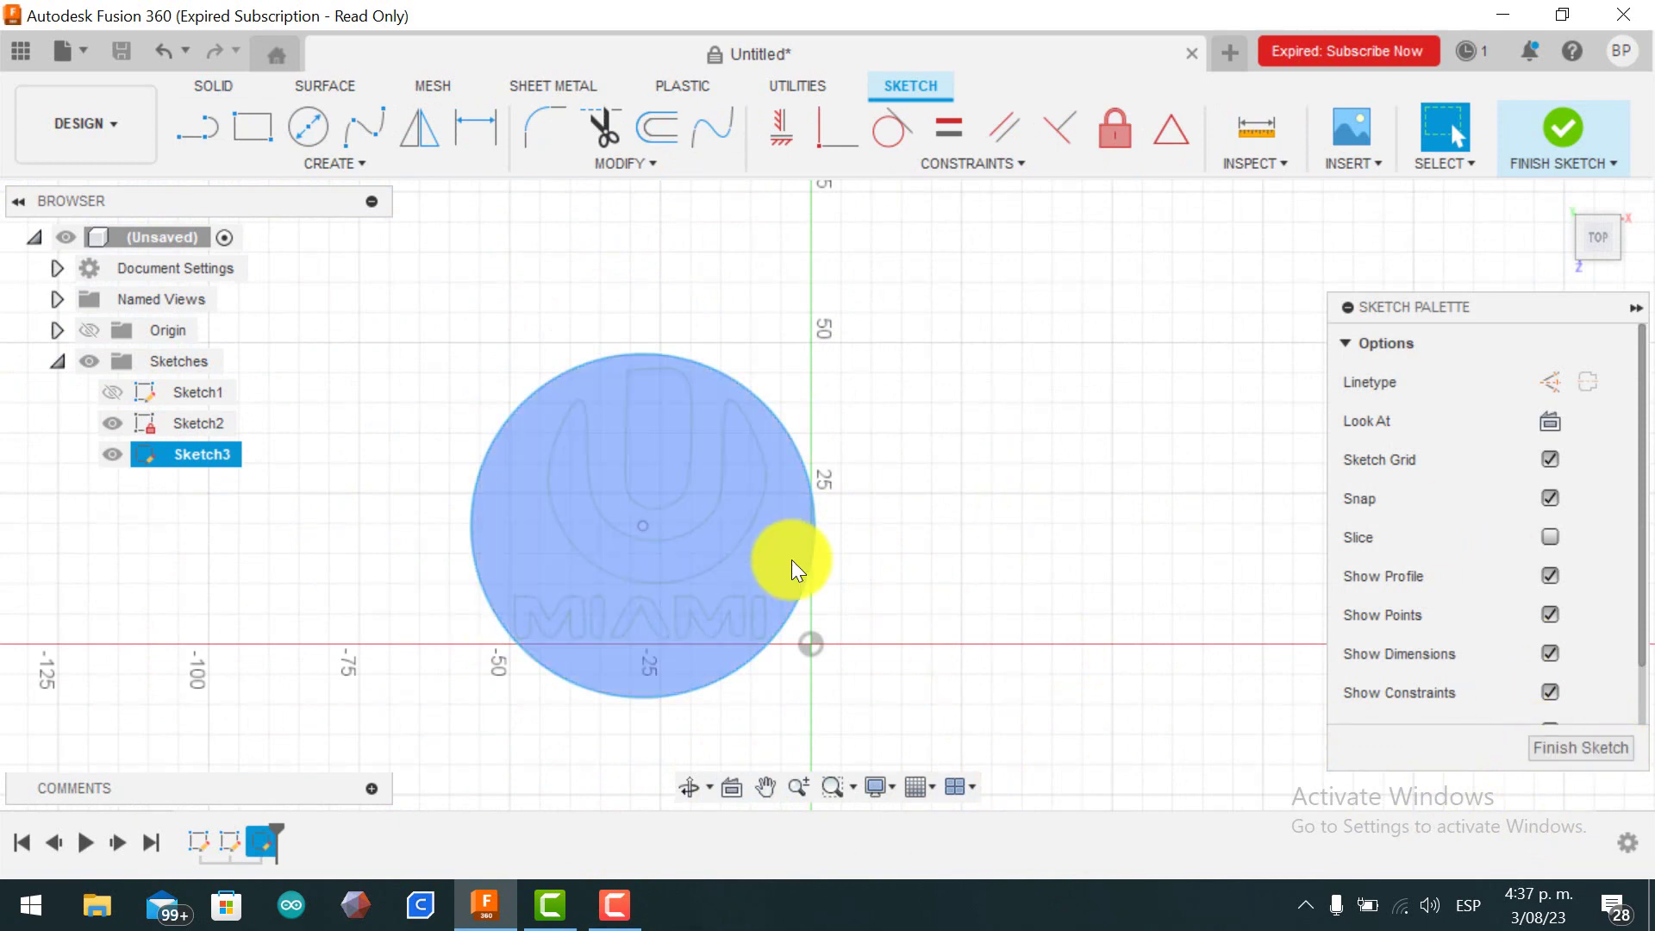
Undo the medallion circle around the U and MIAMI artwork and redo it.
left_click(159, 55)
left_click(159, 55)
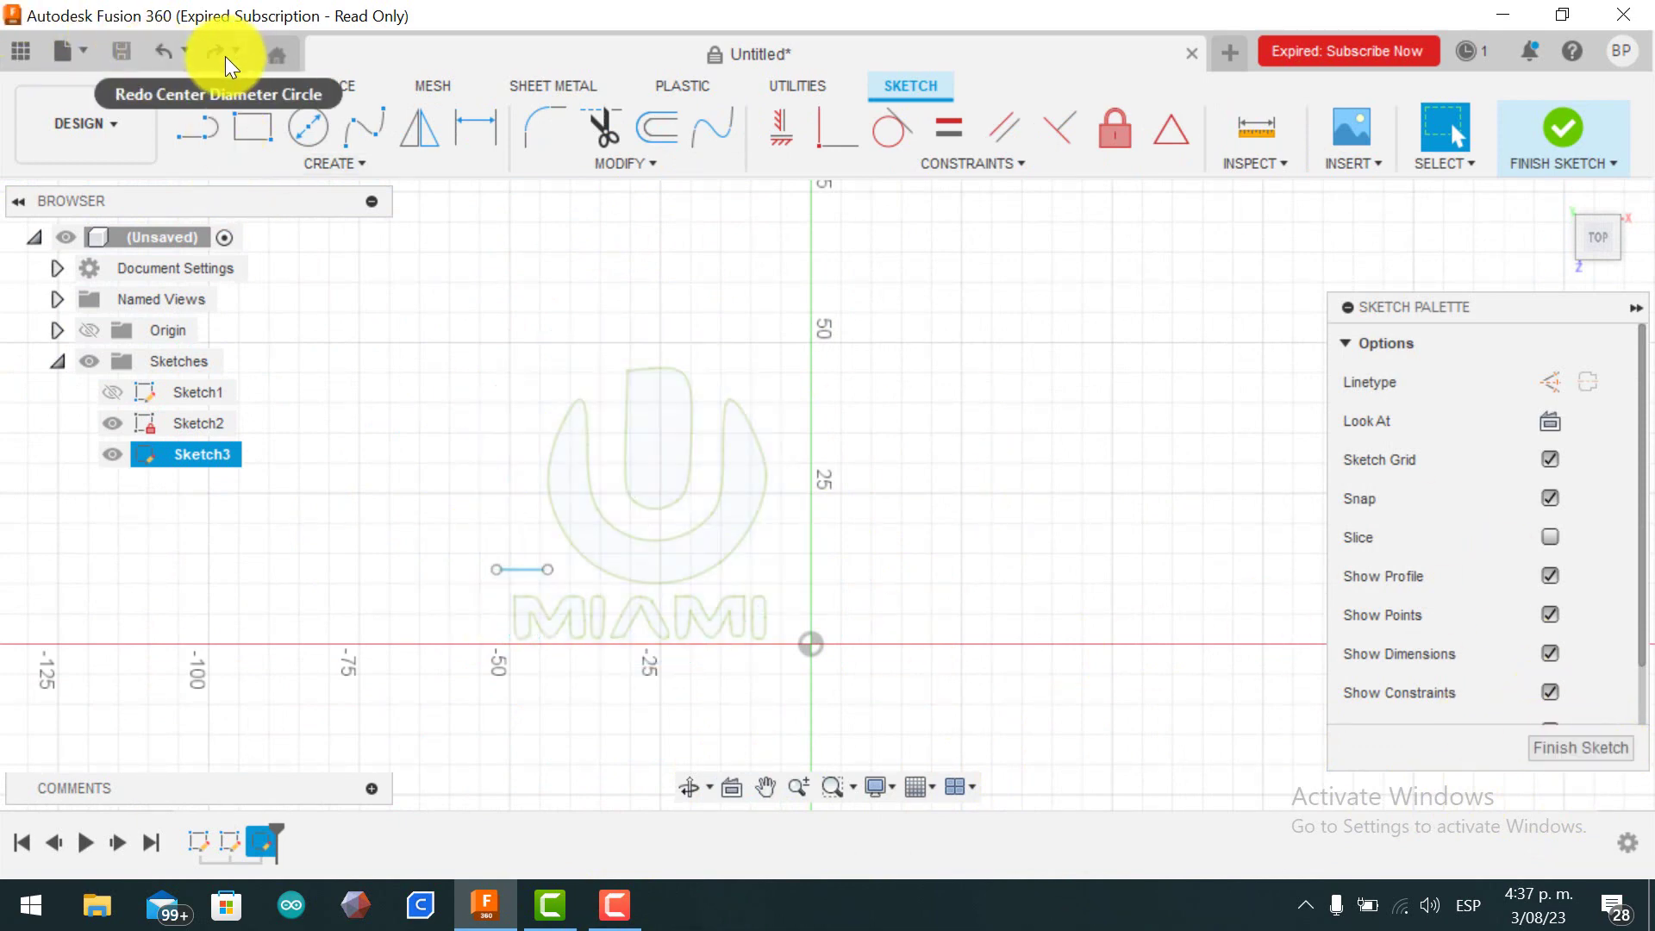
left_click(207, 40)
left_click(207, 40)
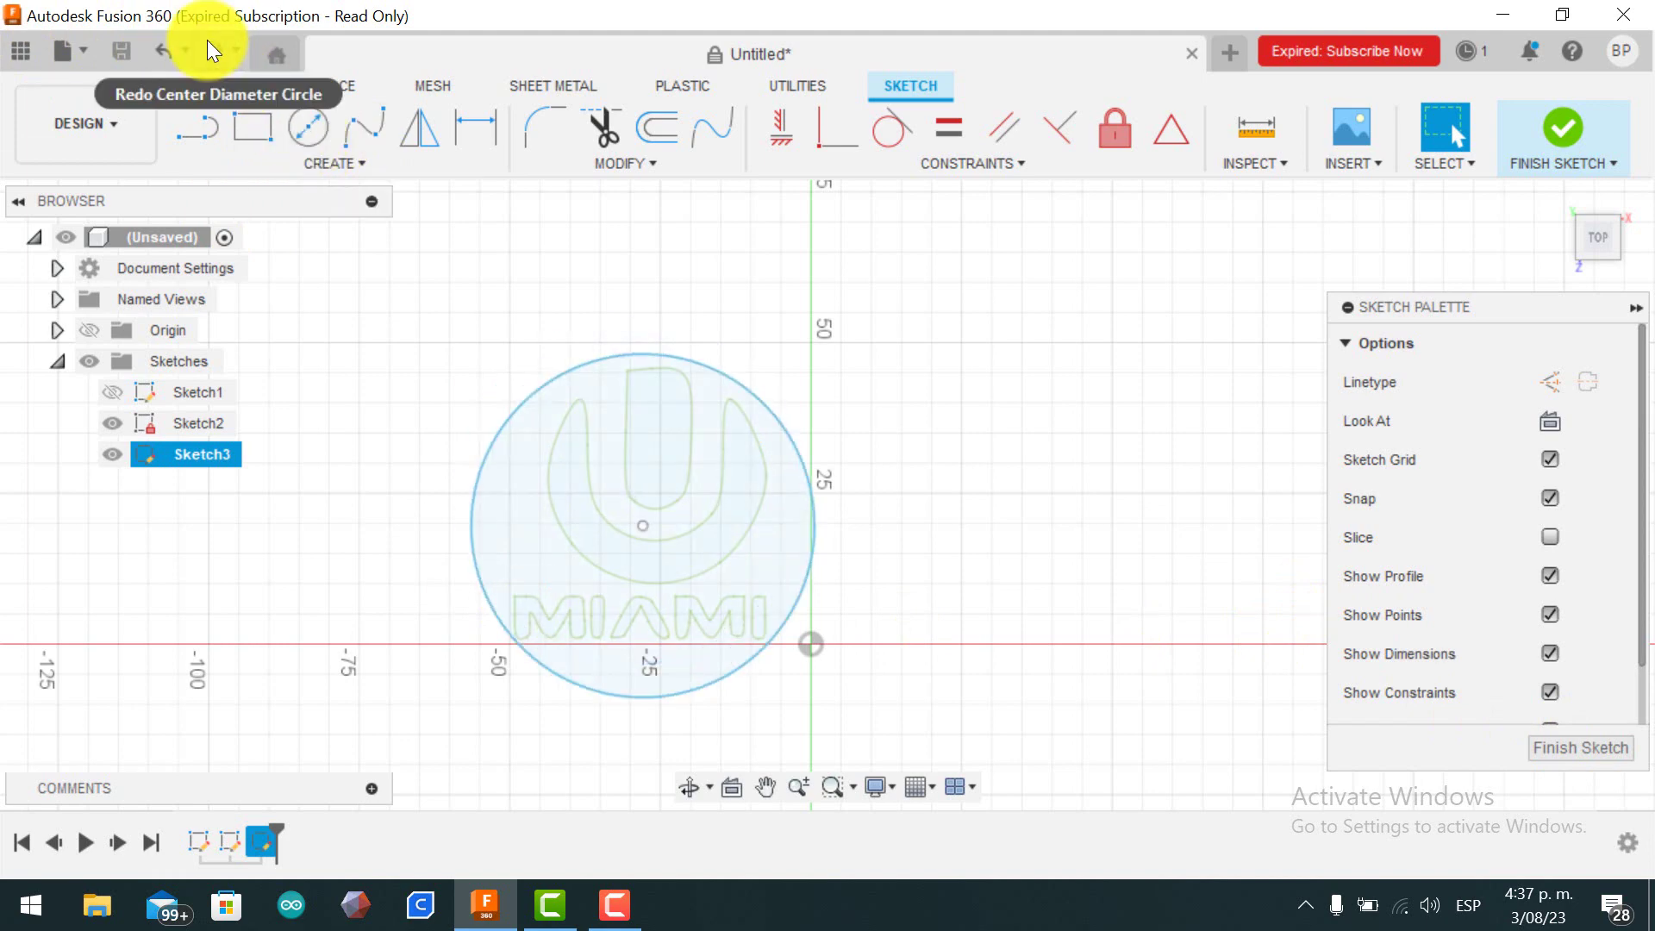
Finish the sketch and extrude the full medallion circle 2 mm as a new body.
left_click(1566, 748)
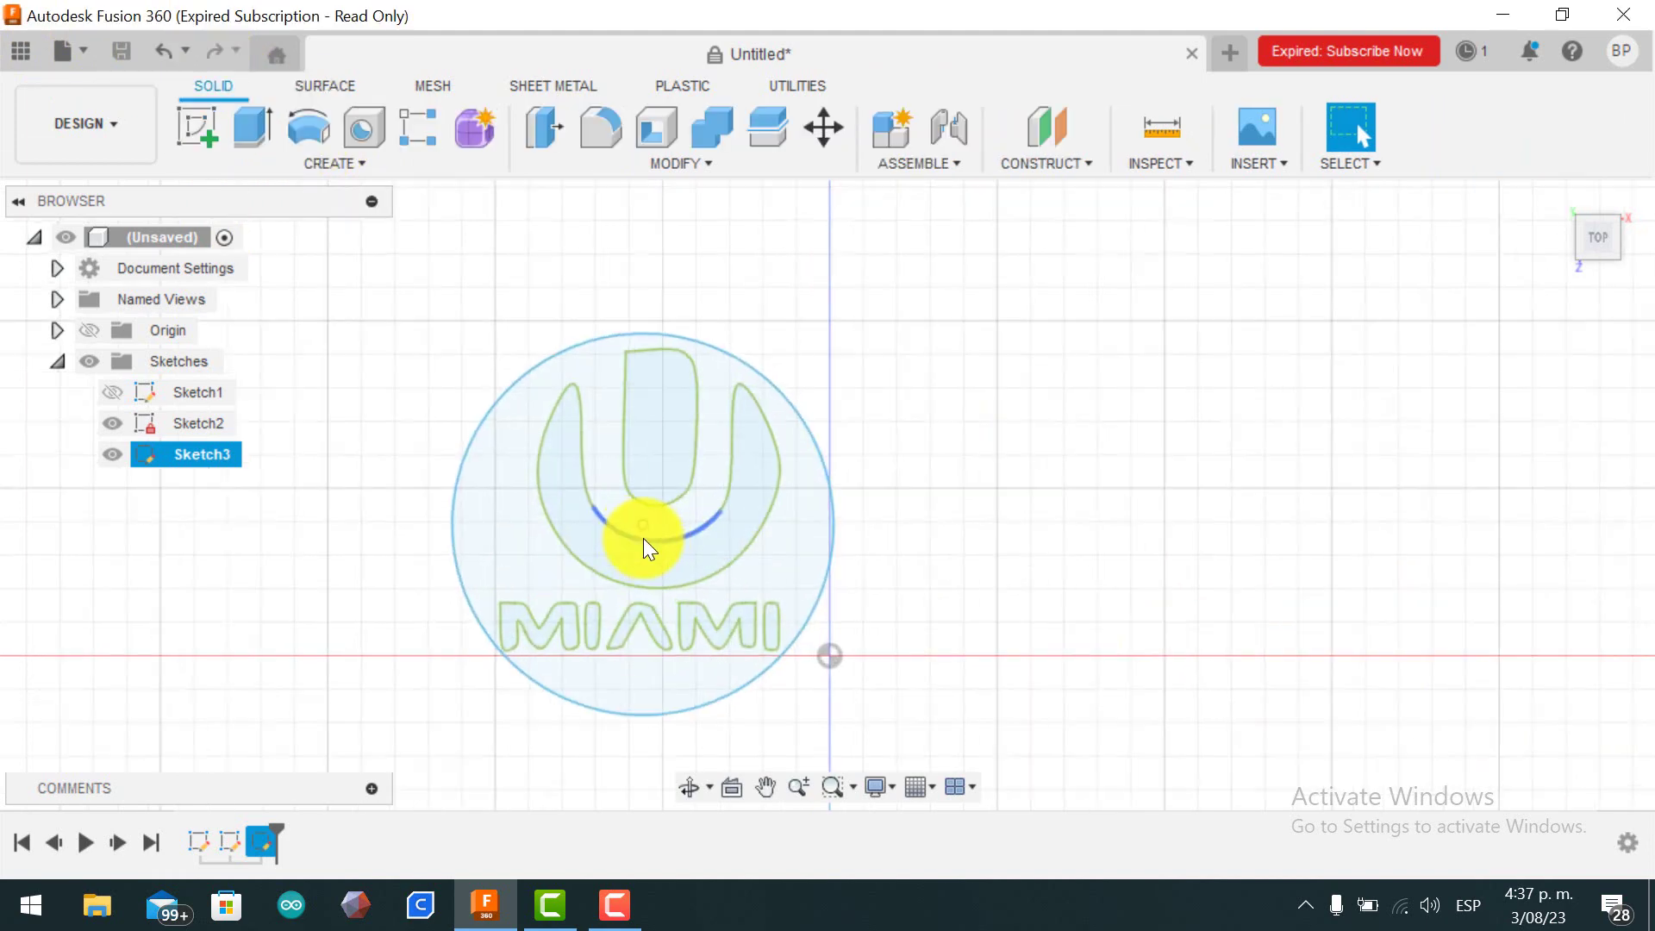
left_click(258, 129)
left_click(512, 570)
type("2")
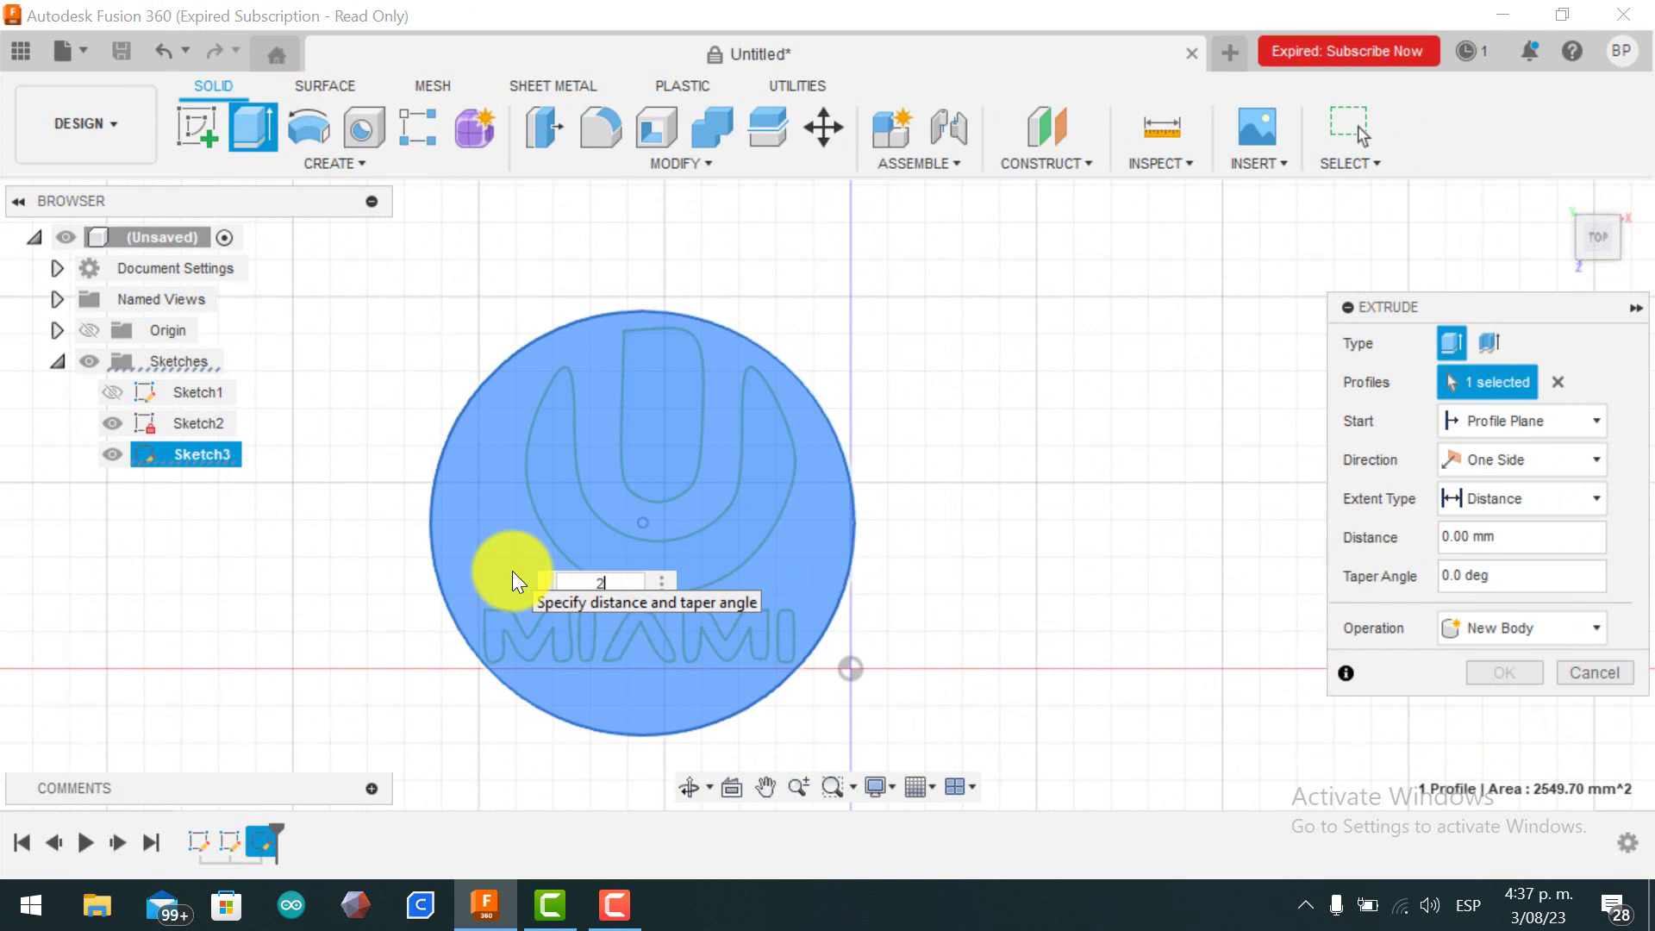
left_click(1528, 679)
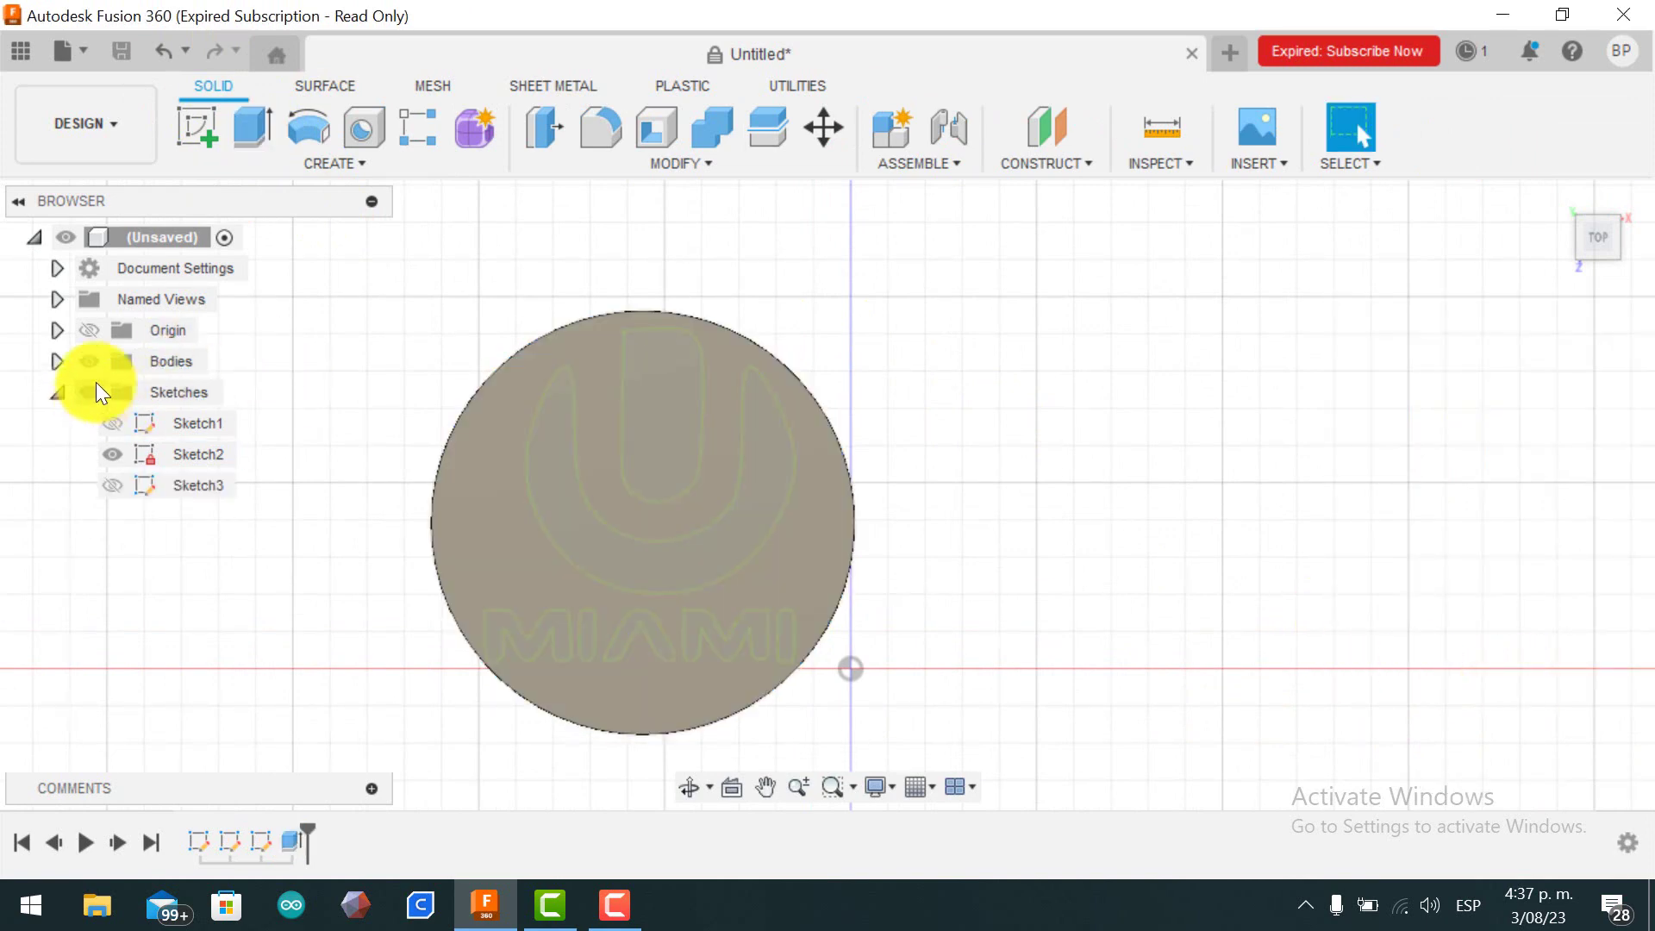
Hide the bodies and set up an extrusion of 4 mm for both U logo profiles and all five MIAMI letters.
left_click(83, 362)
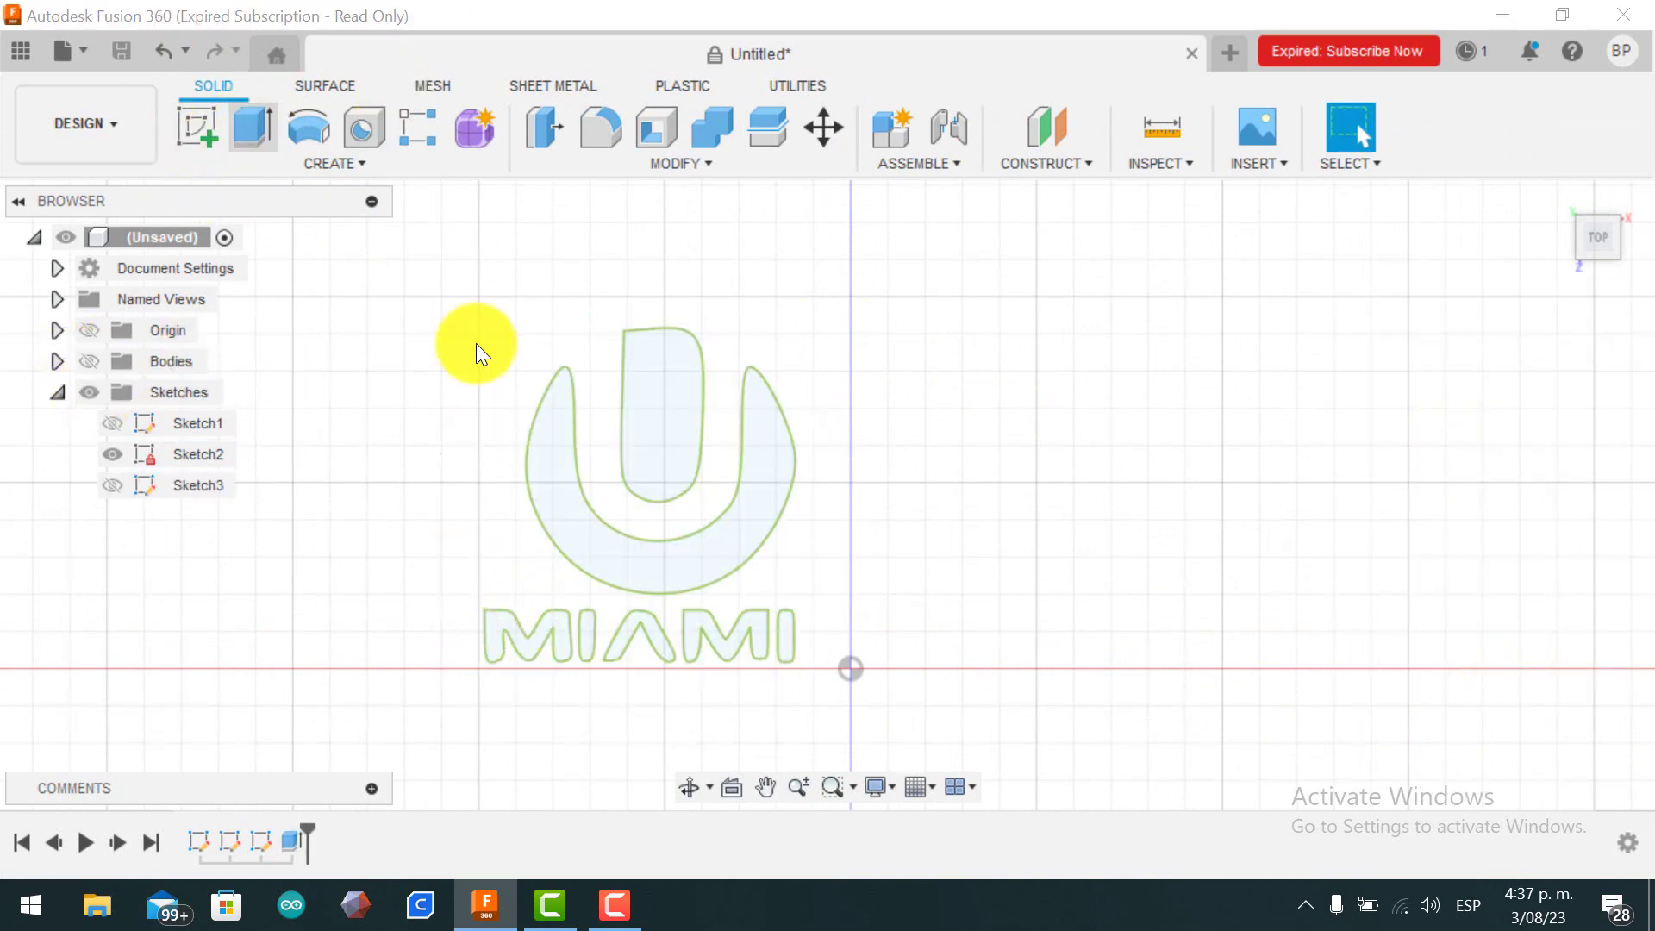
key("e")
left_click(660, 414)
left_click(608, 526)
left_click(583, 637)
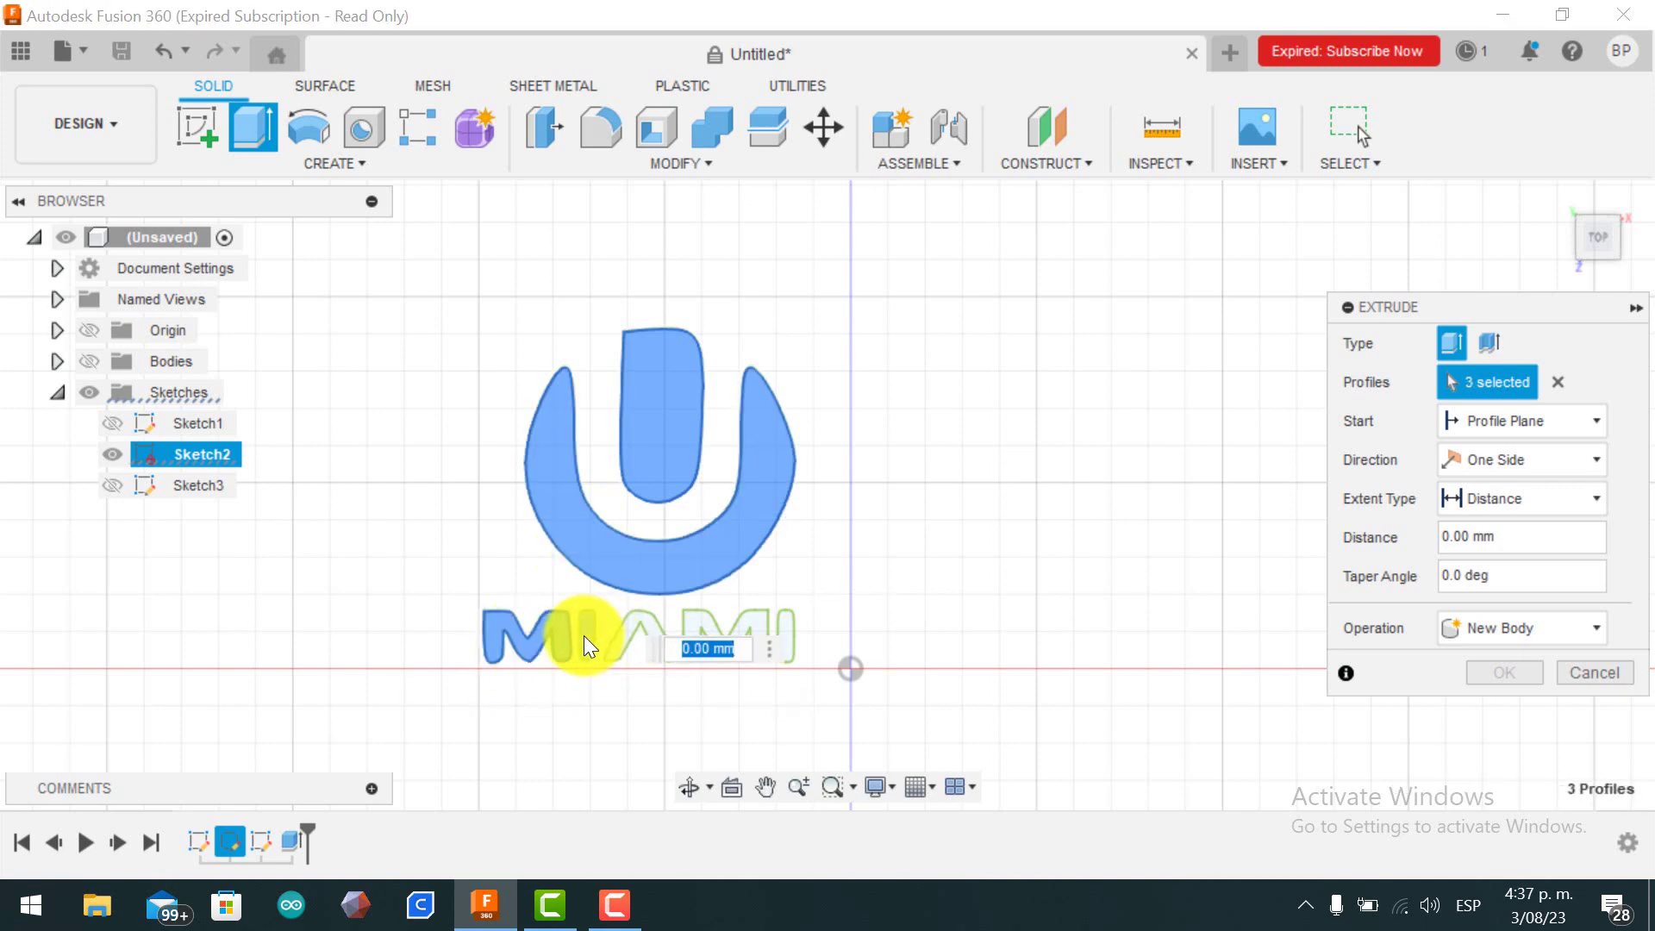
left_click(627, 636)
left_click(696, 627)
left_click(784, 639)
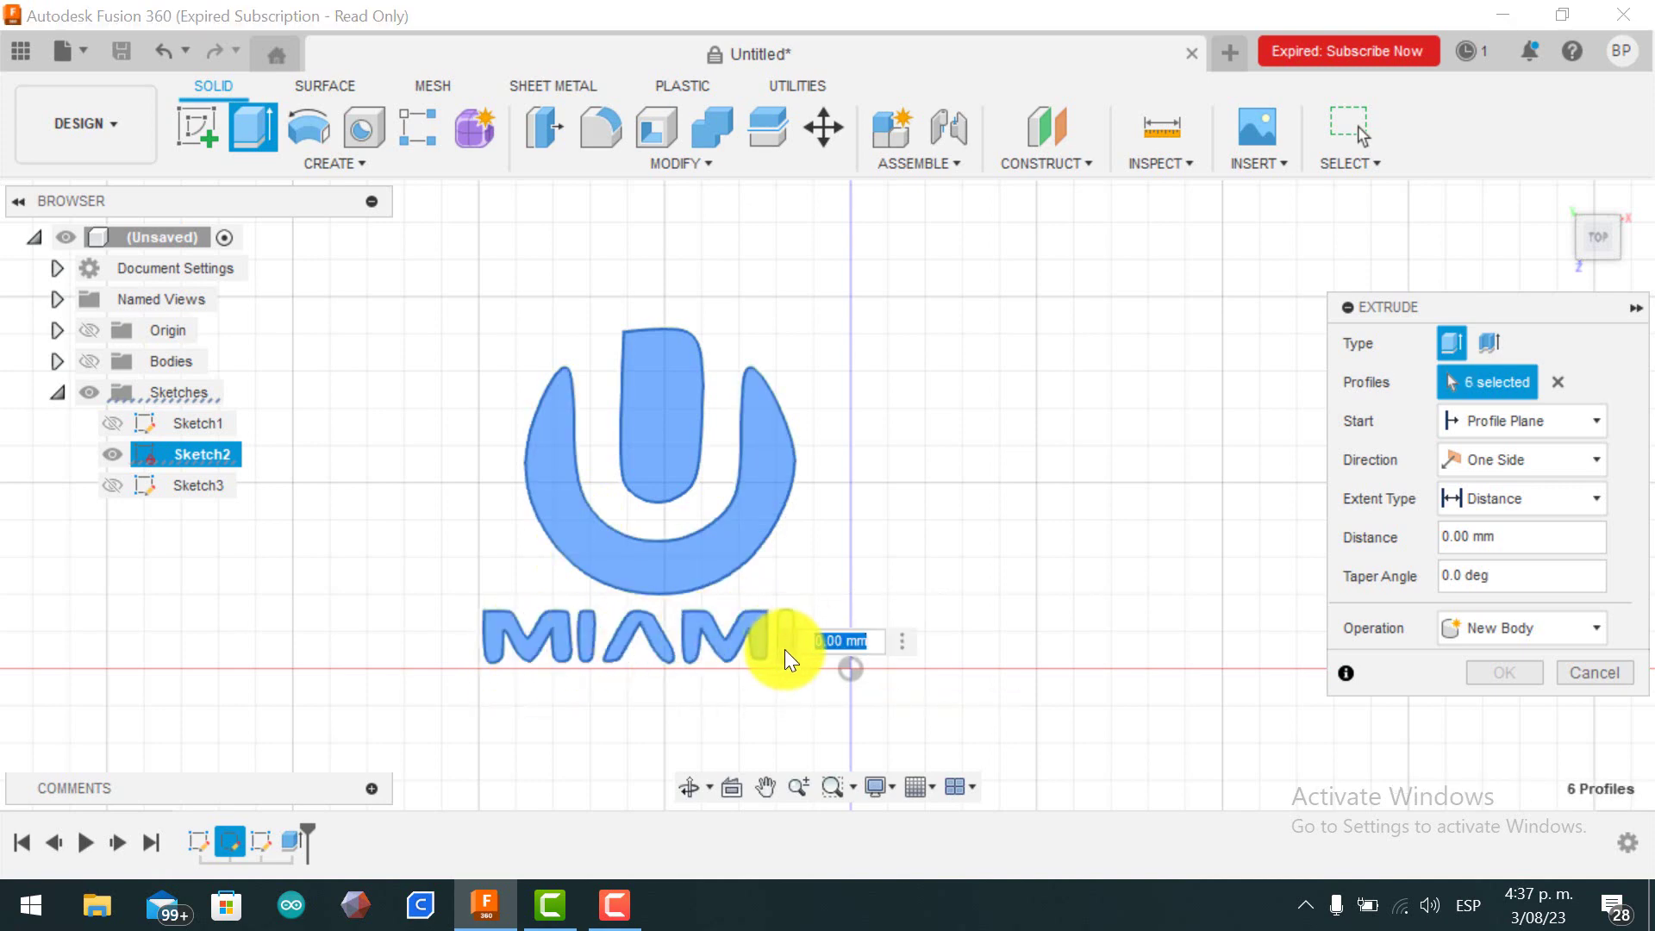
scroll(783, 681, "down", 2)
scroll(778, 674, "up", 4)
left_click(777, 674)
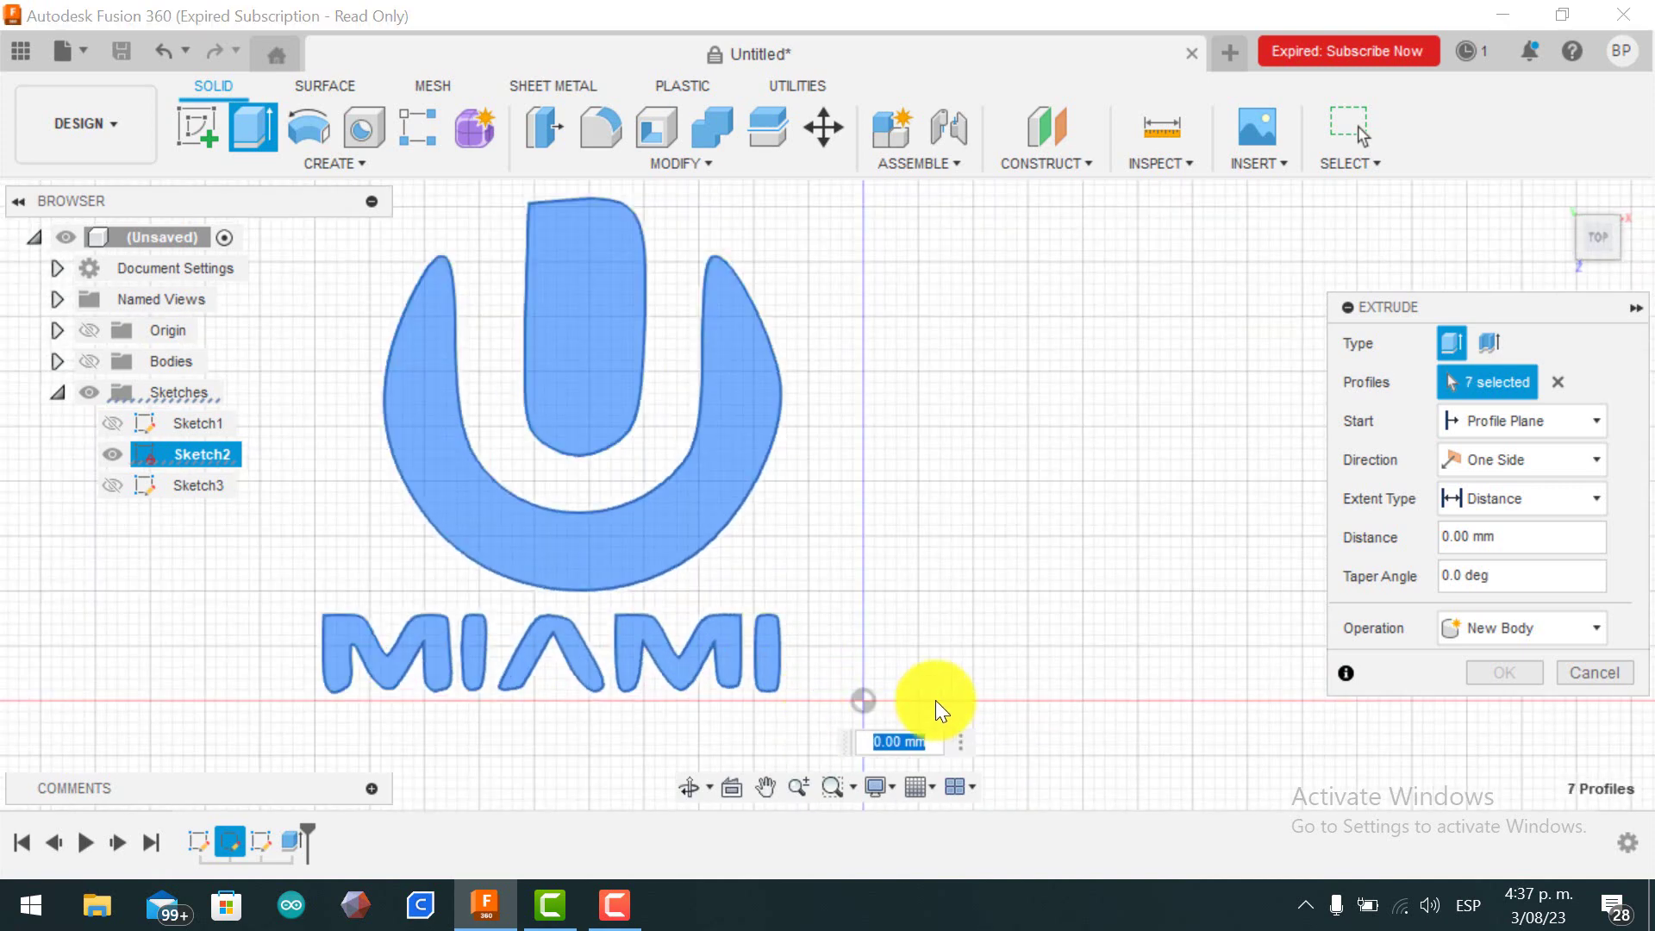
type("4")
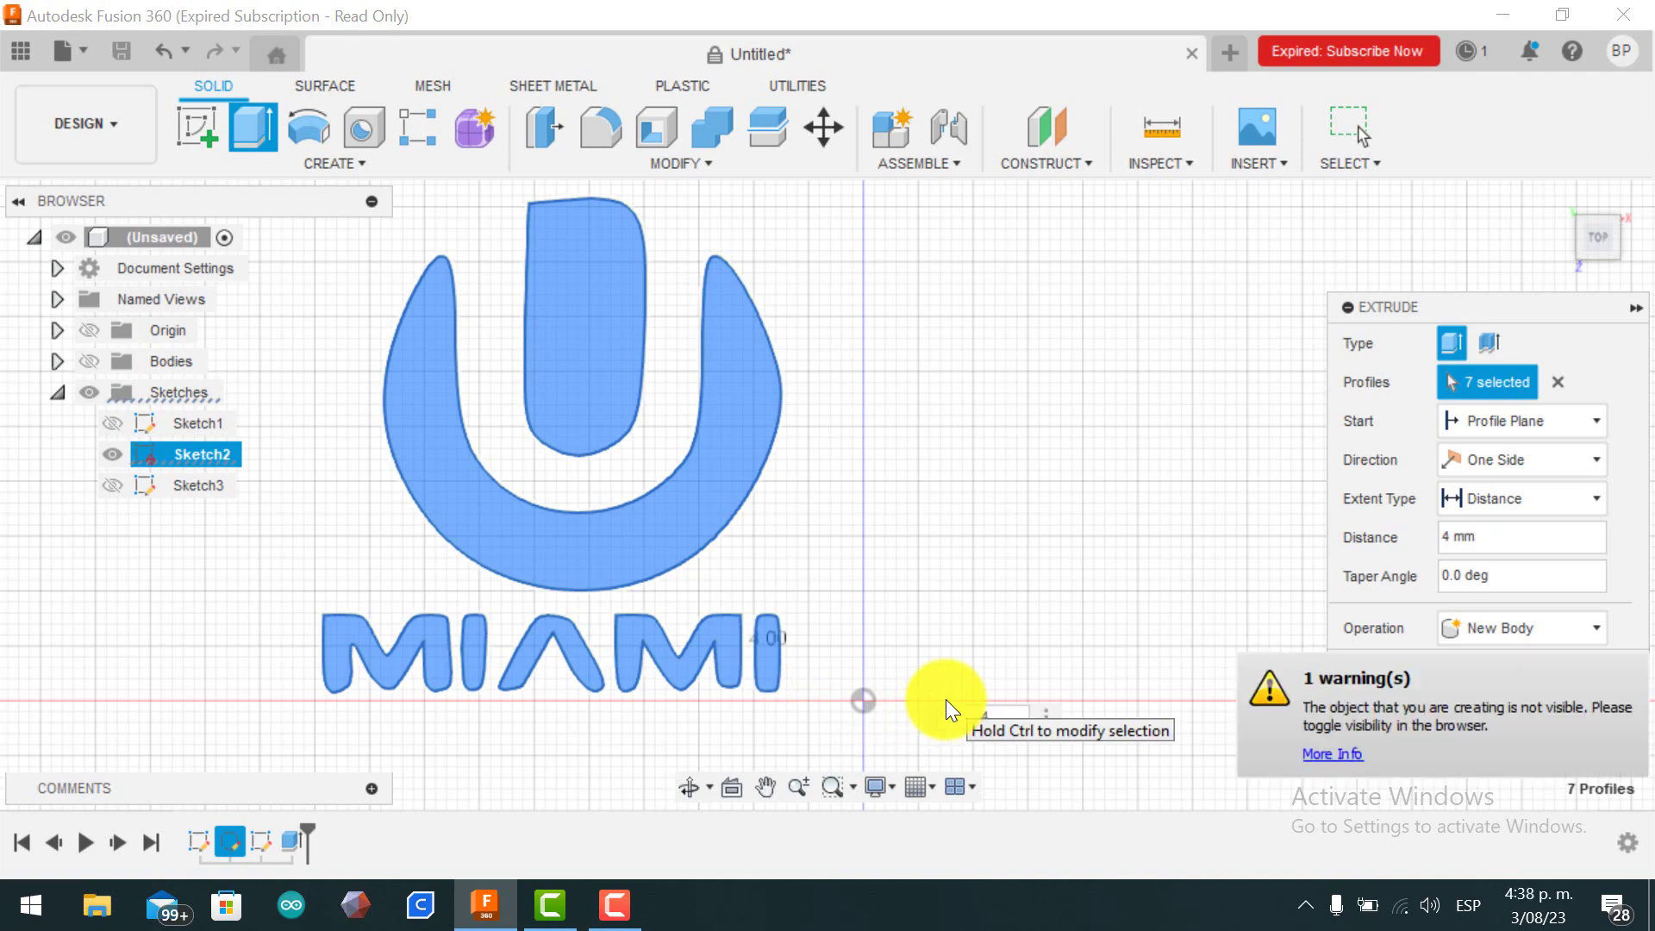
Show the bodies again and set the extrusion's operation to Join, checking the raised artwork from an angle.
left_click(89, 362)
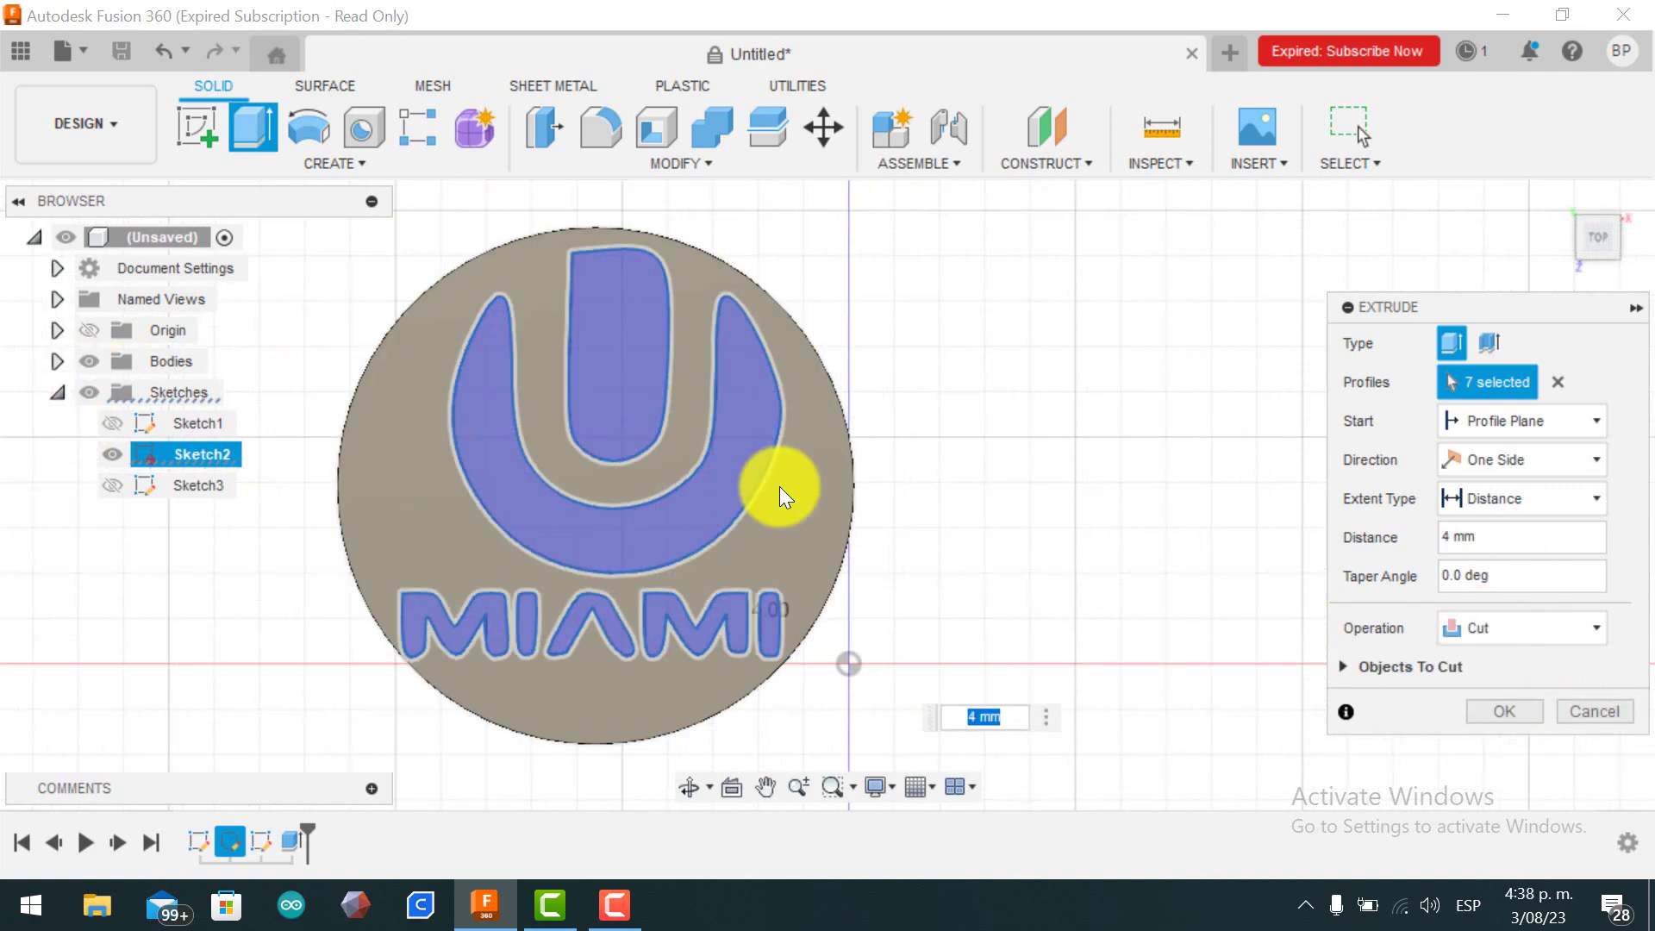
left_click(1554, 631)
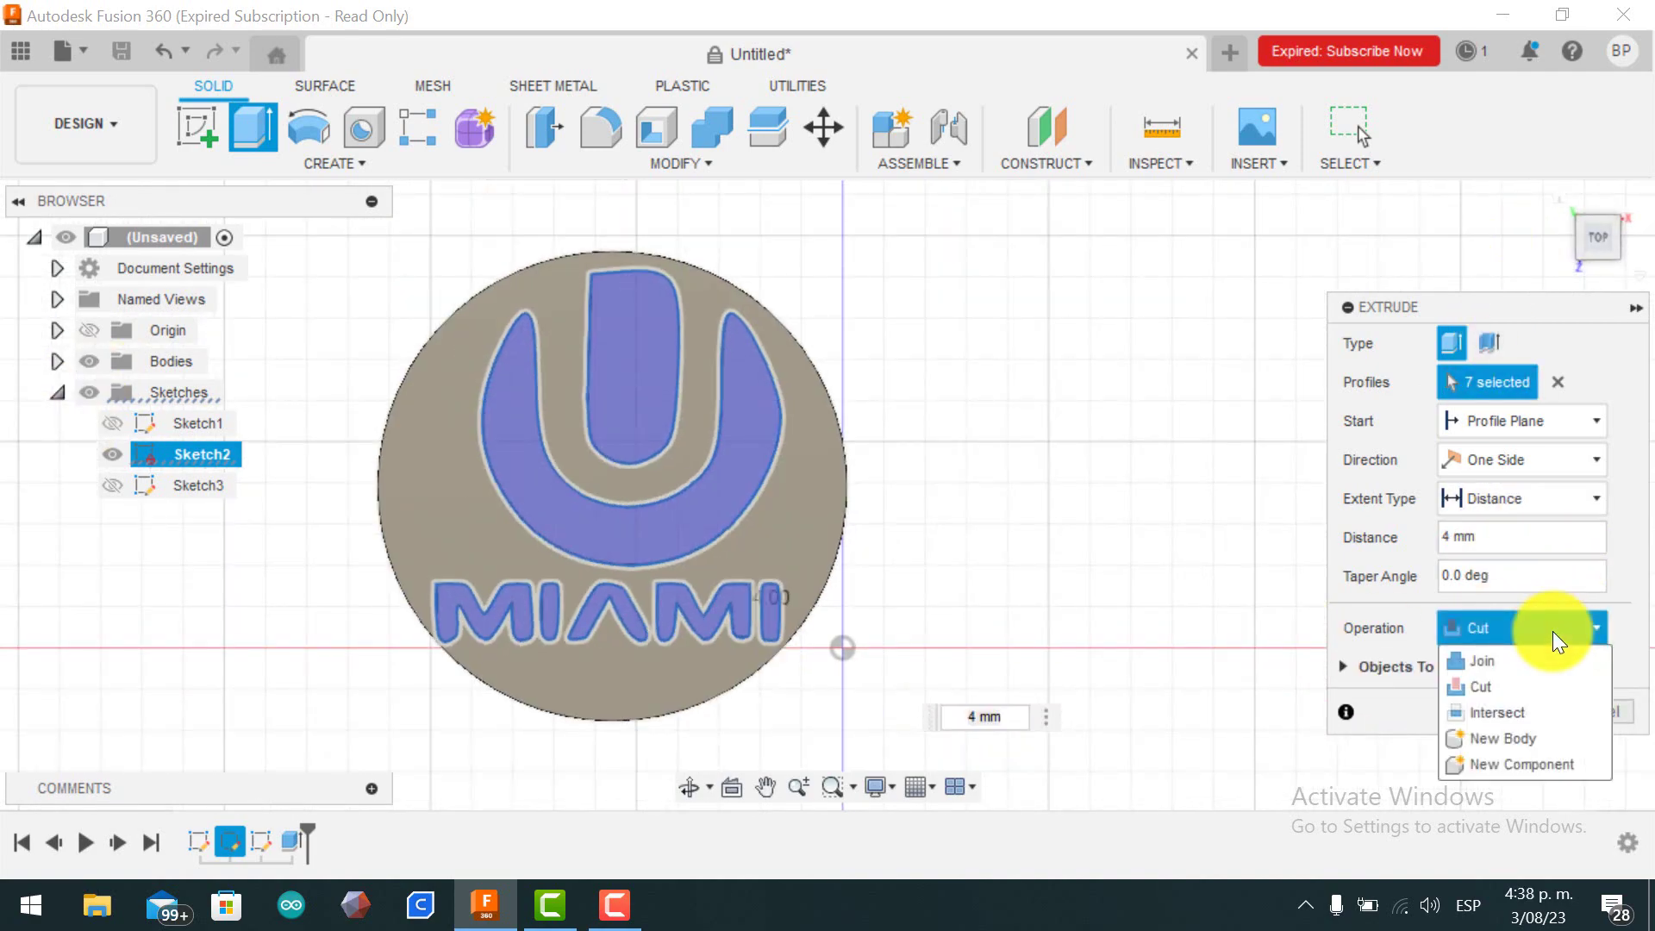
left_click(1485, 662)
mouse_move(1590, 263)
left_mouse_down()
mouse_move(1581, 210)
mouse_move(1433, 155)
mouse_move(1552, 188)
mouse_move(1595, 229)
mouse_move(1566, 258)
left_mouse_up()
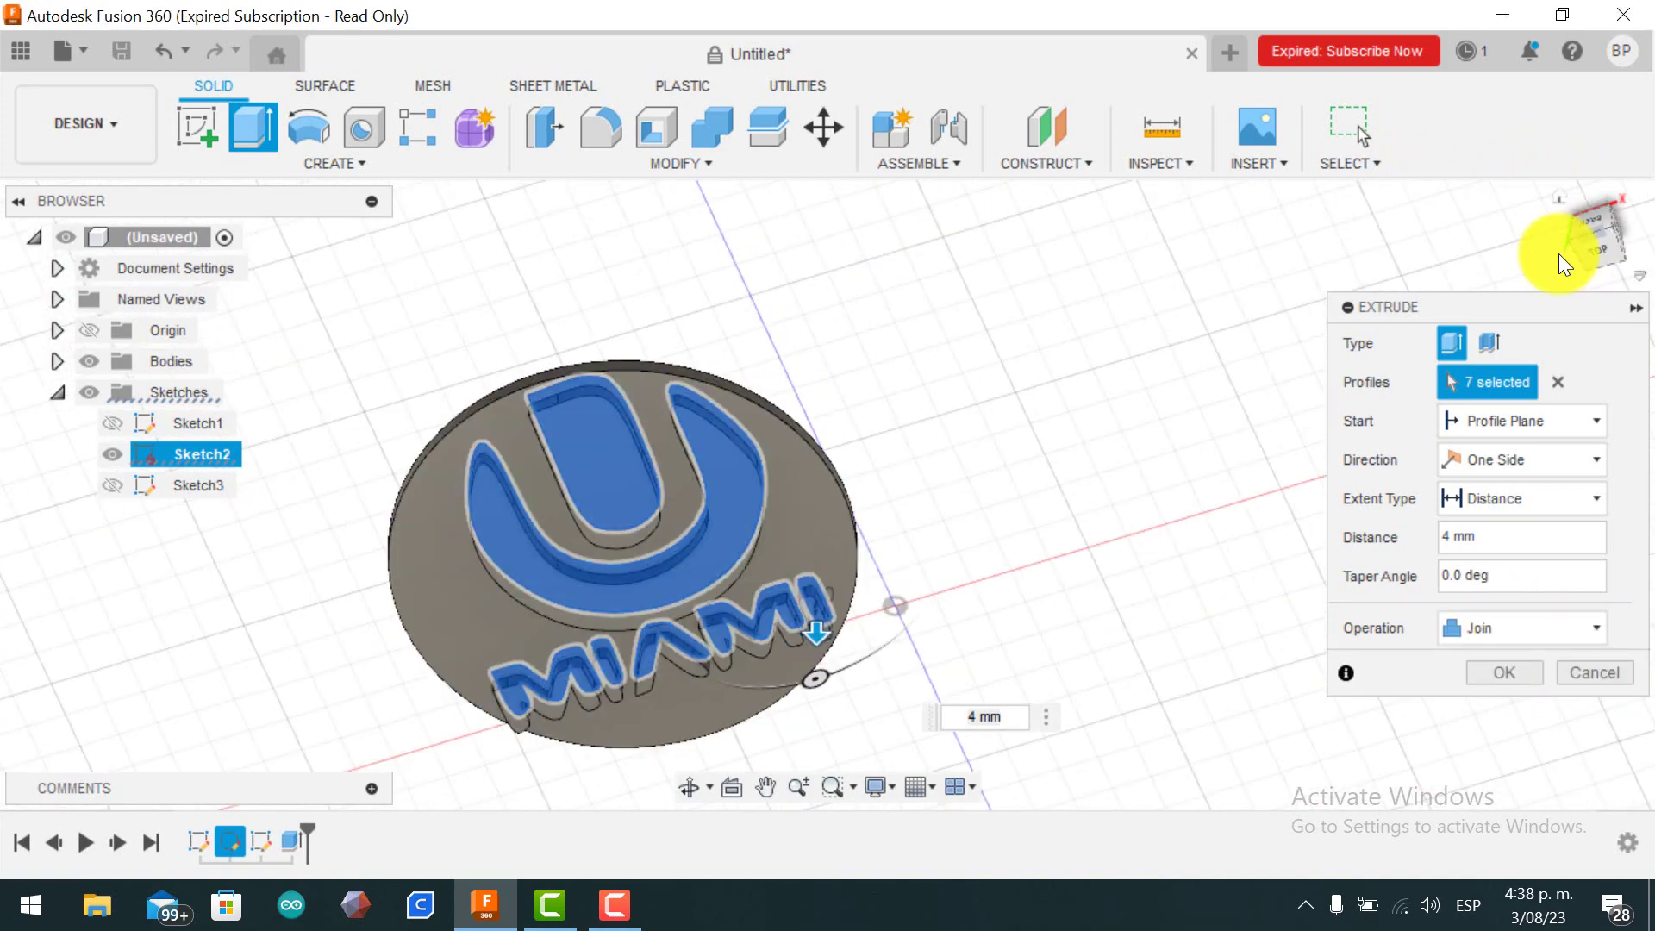
left_click(1593, 258)
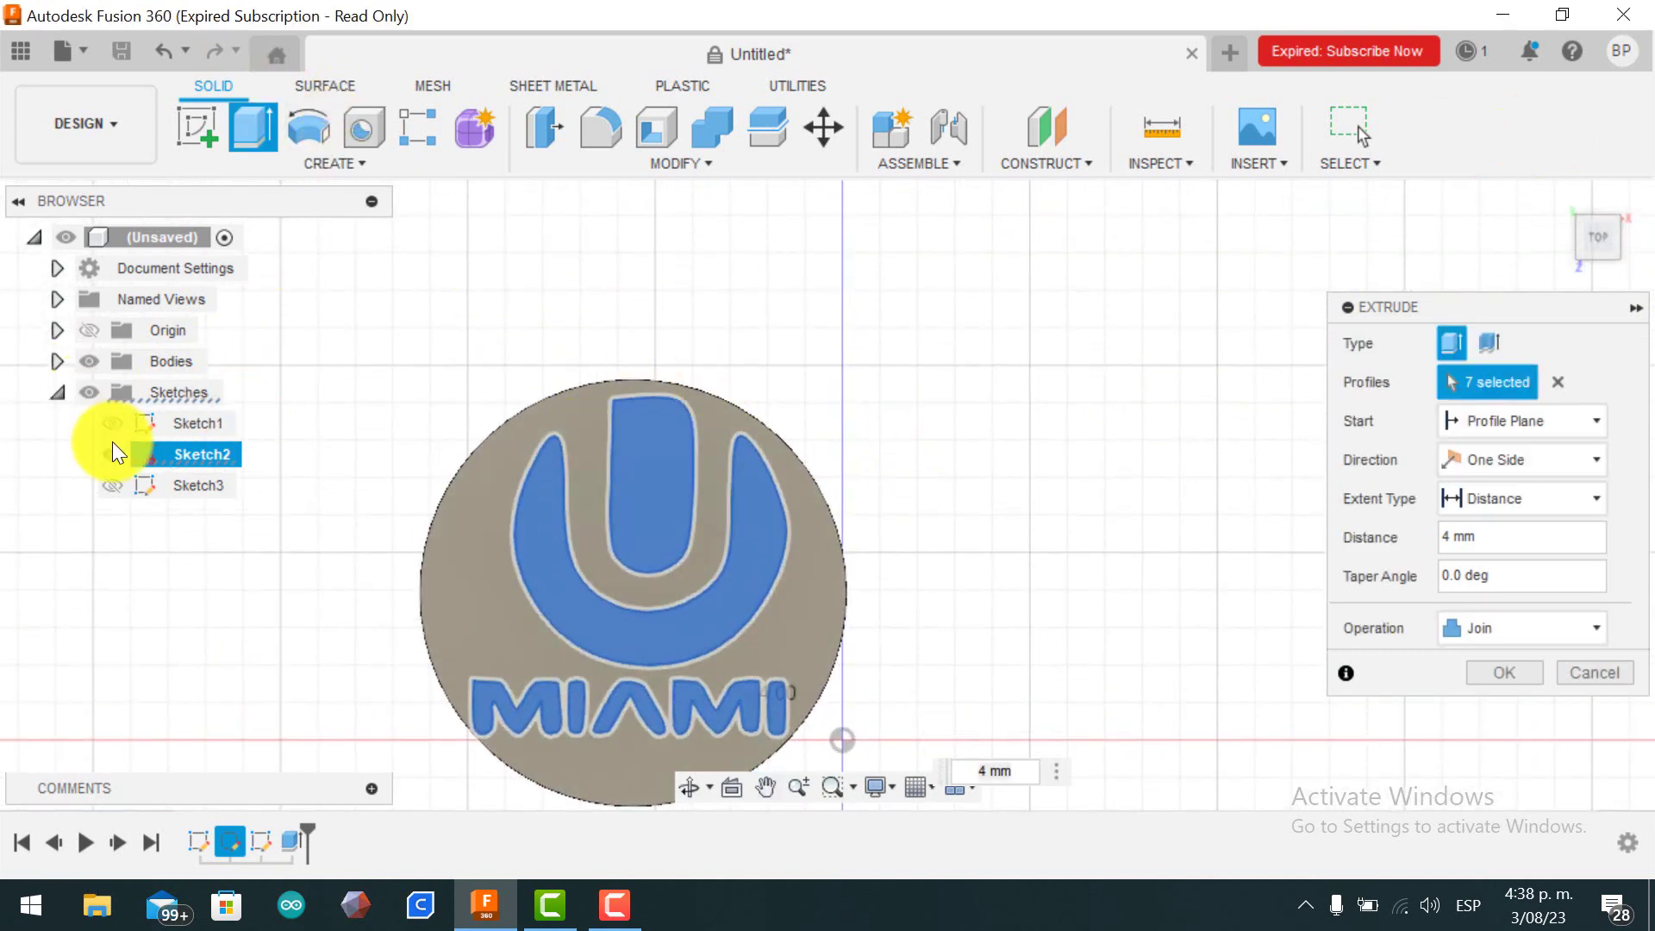
Hide the bodies and start a new sketch on the medallion's base plane with Sketch1, Sketch2 and Sketch3 shown.
left_click(91, 369)
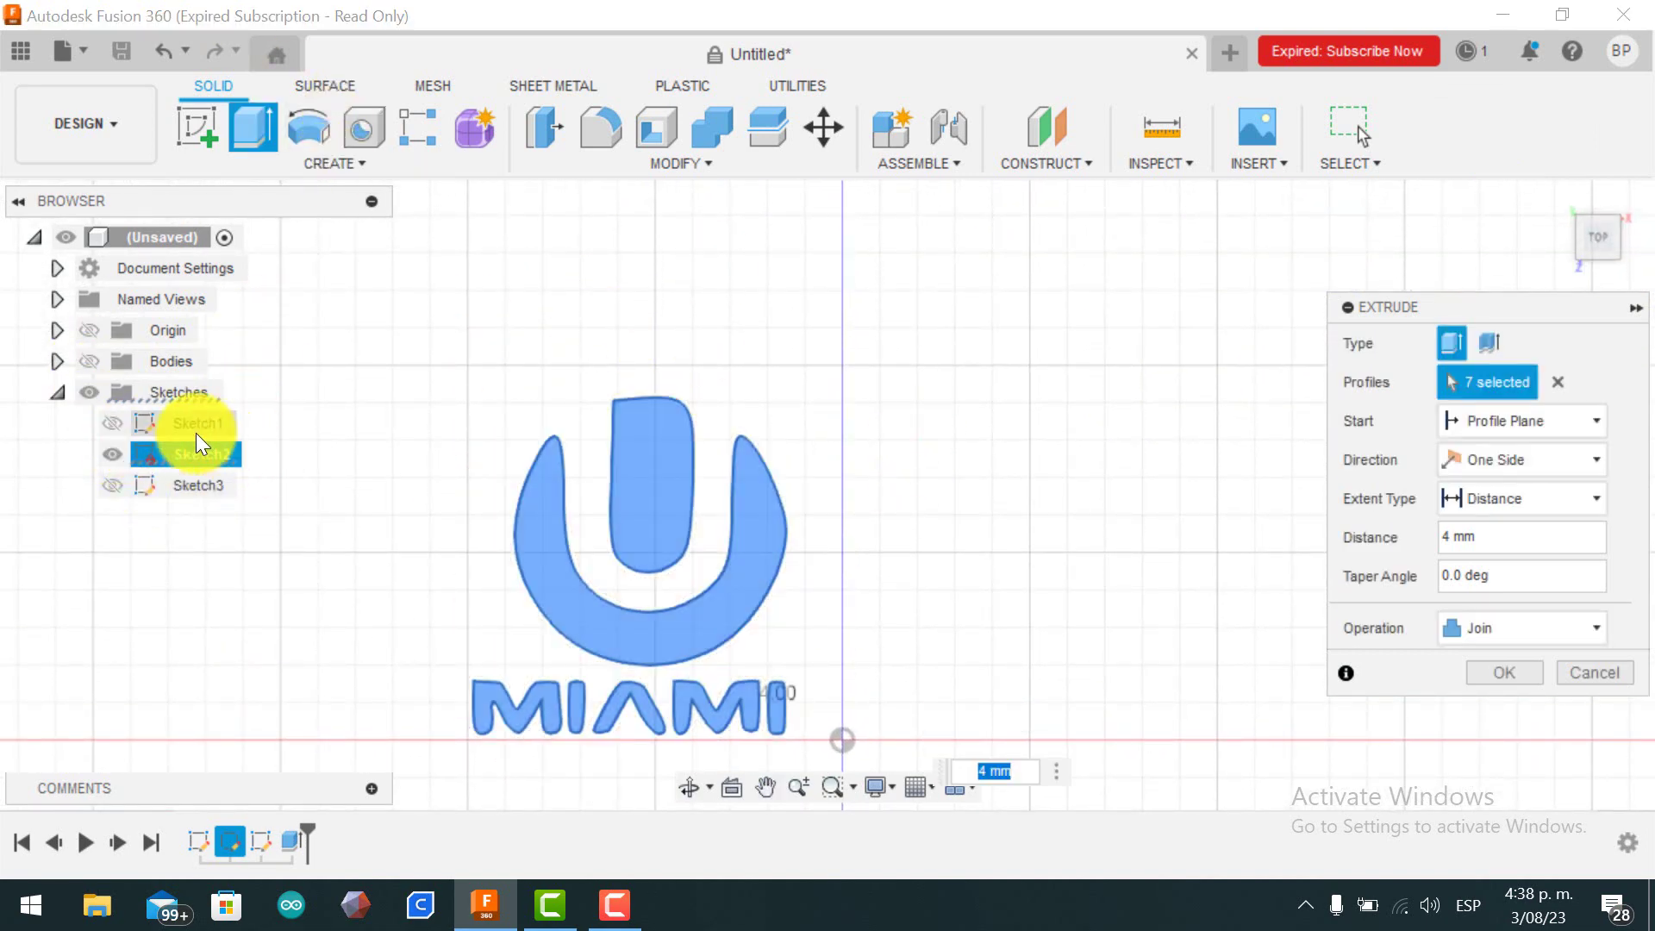
left_click(205, 131)
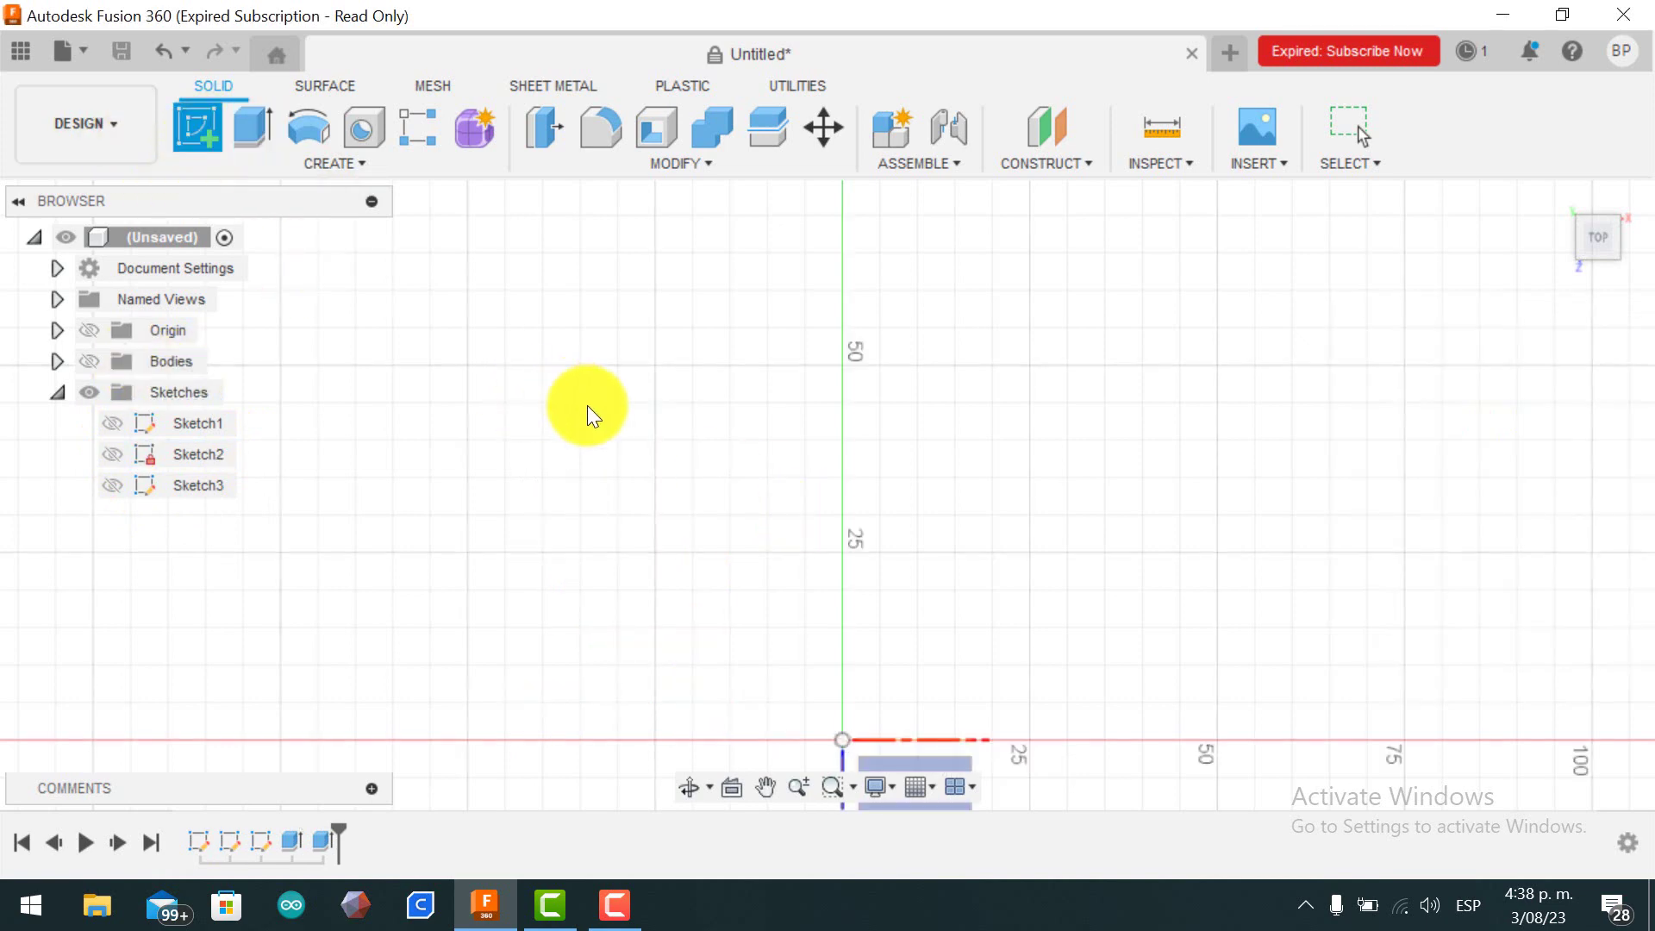
left_click(113, 423)
left_click(113, 454)
left_click(113, 485)
scroll(827, 643, "up", 3)
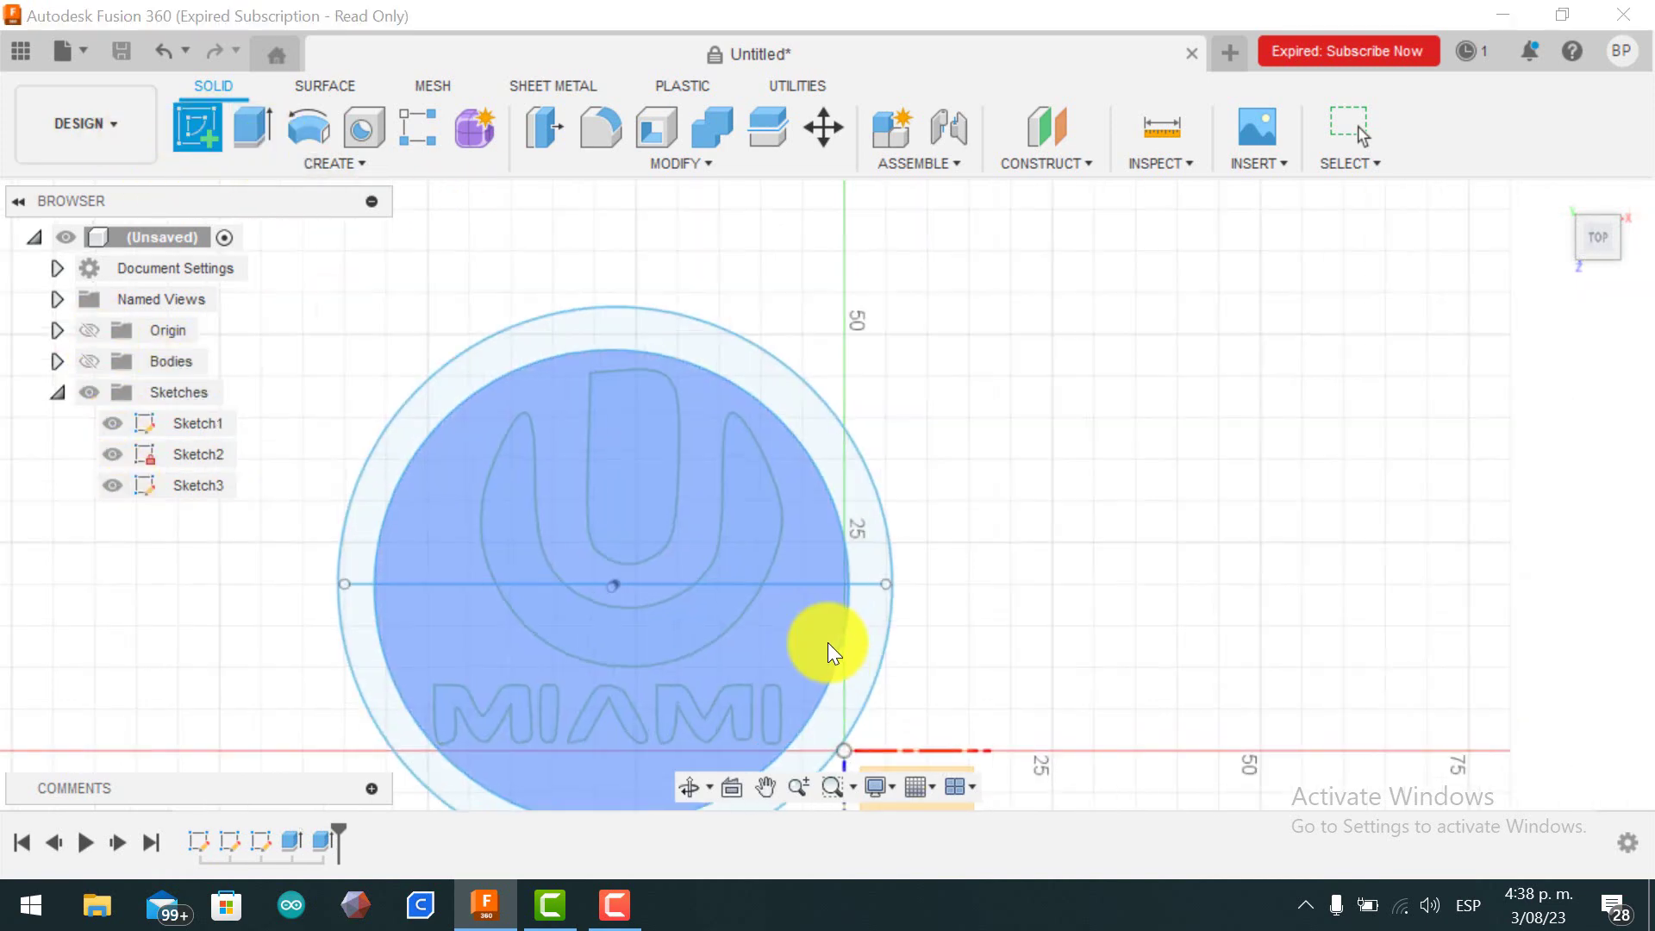
scroll(827, 643, "down", 3)
left_click(847, 640)
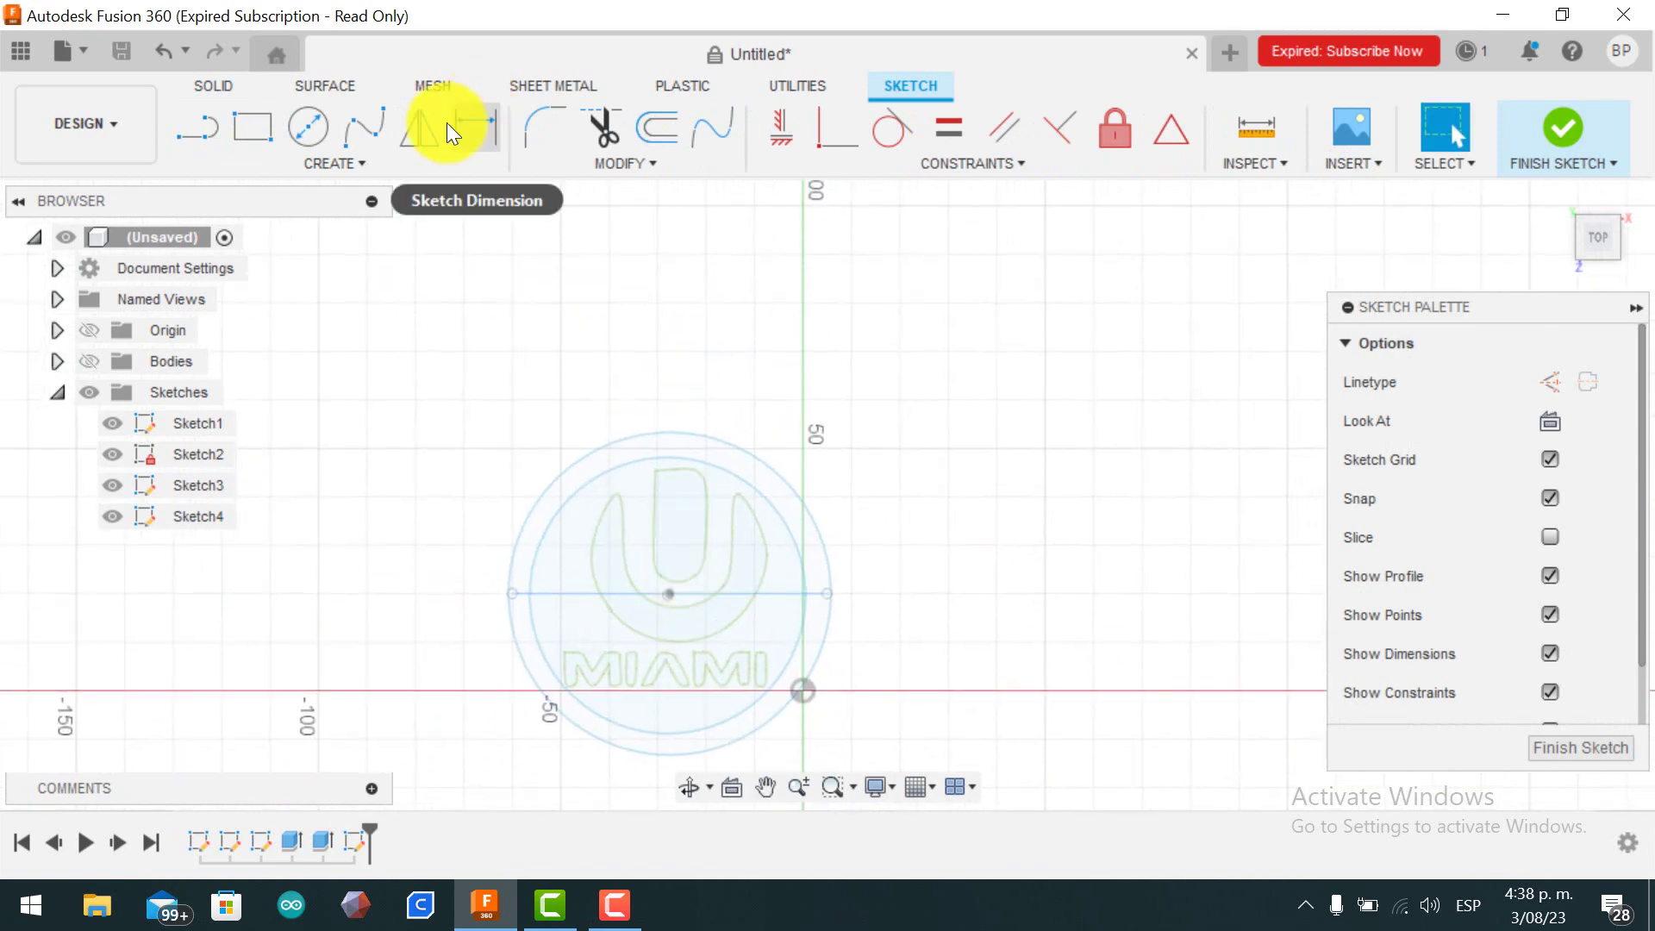
Sketch a 5 mm diameter circle in the upper part of the U logo's central bar and finish the sketch.
key("c")
scroll(665, 473, "up", 3)
left_click(695, 560)
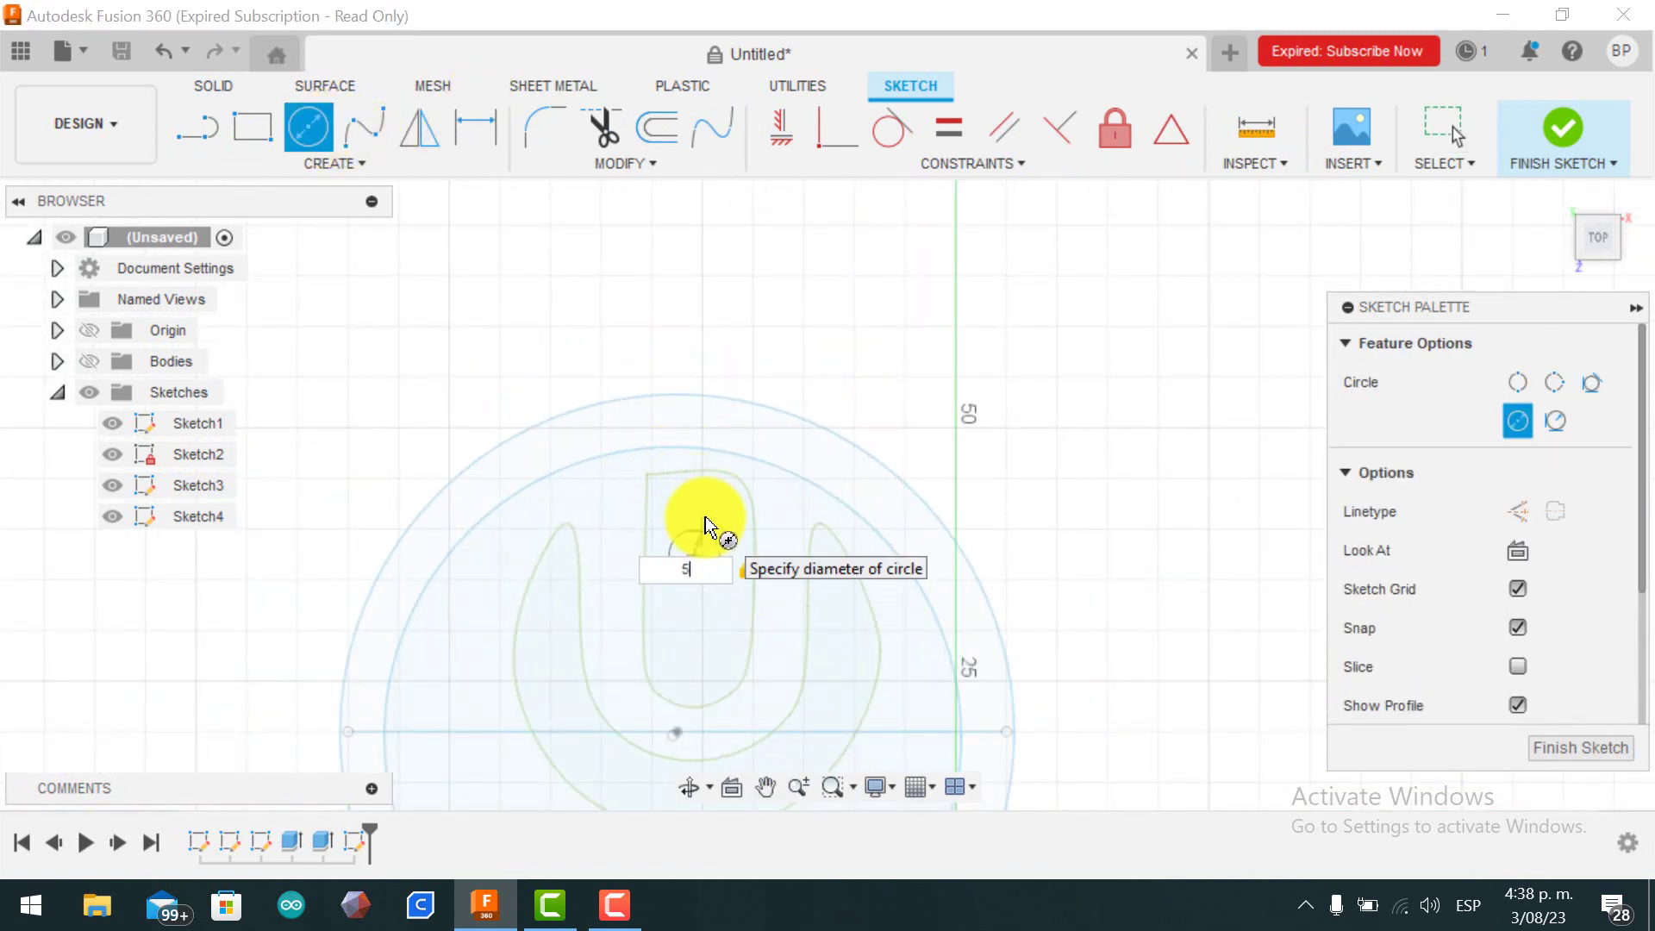
type("5")
key("Return")
left_click(1593, 750)
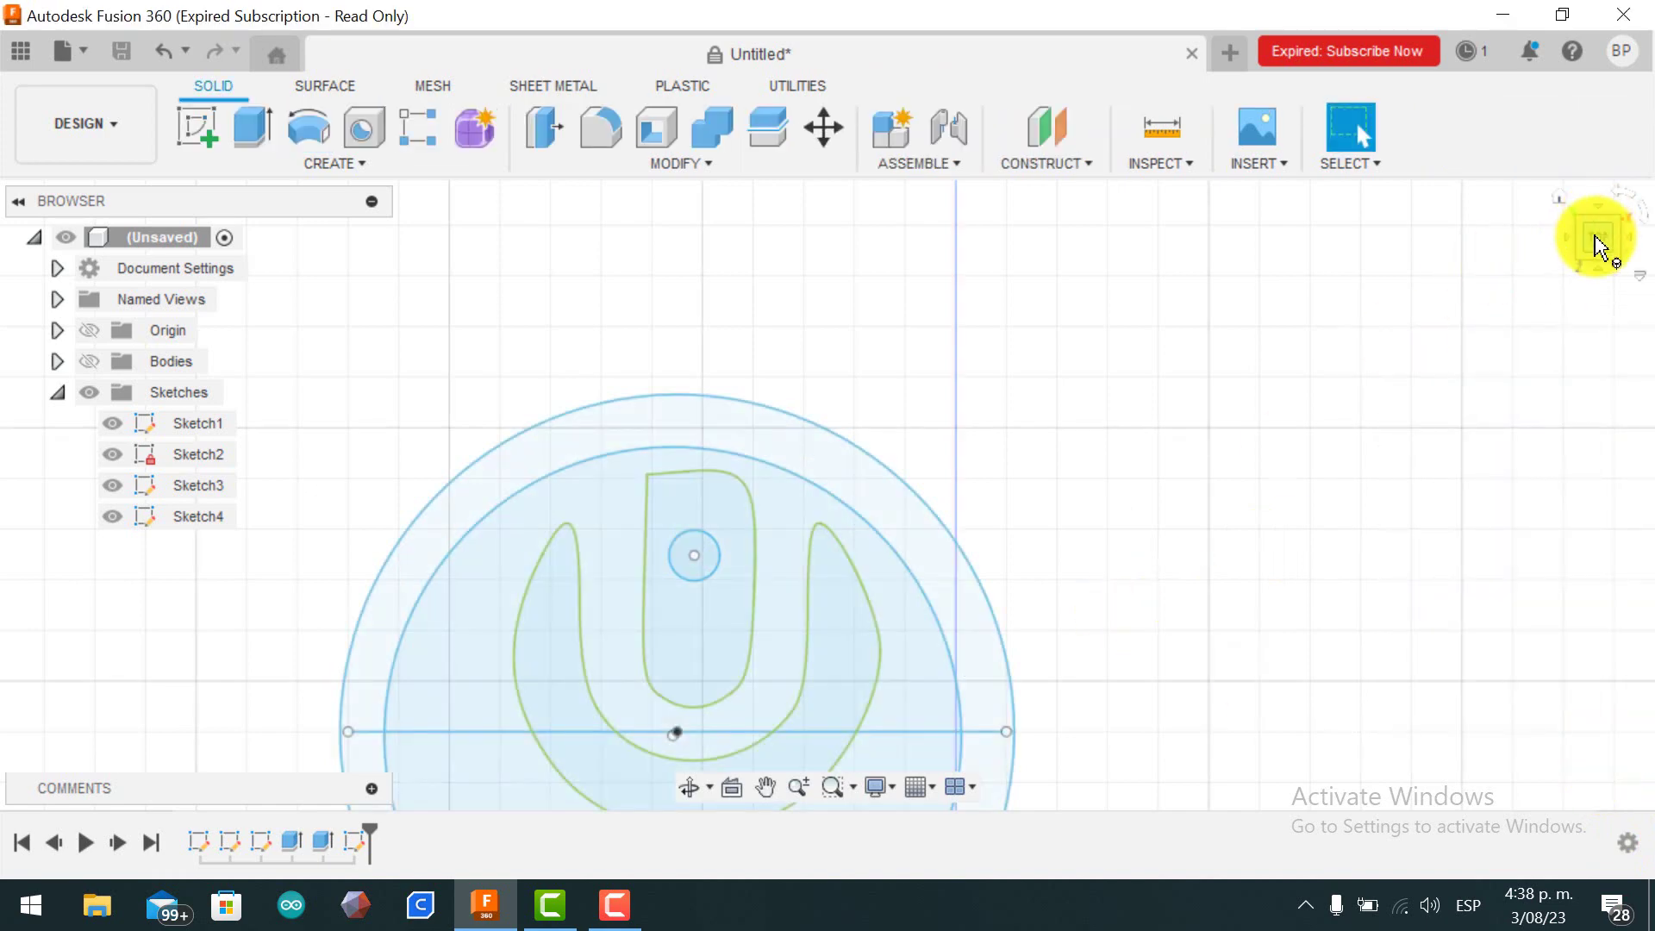
Extrude the small circle upward as a cut through the medallion base and the logo's raised central bar.
left_click_drag(1595, 237, 1583, 90)
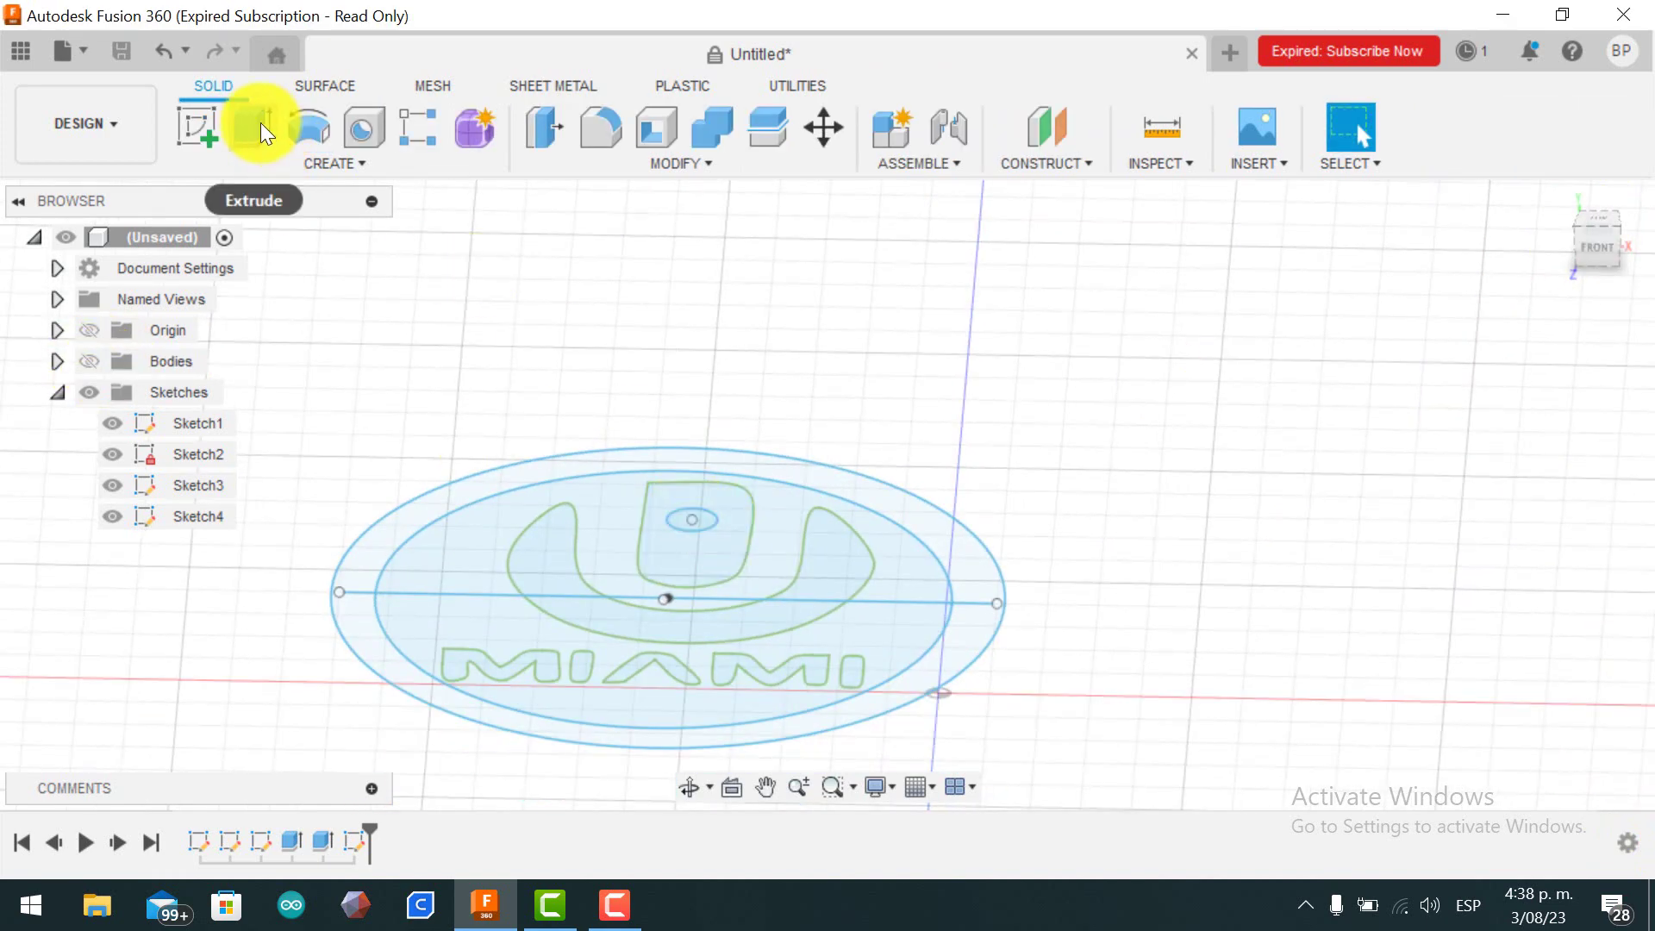
left_click(260, 123)
left_click(702, 519)
left_click(89, 361)
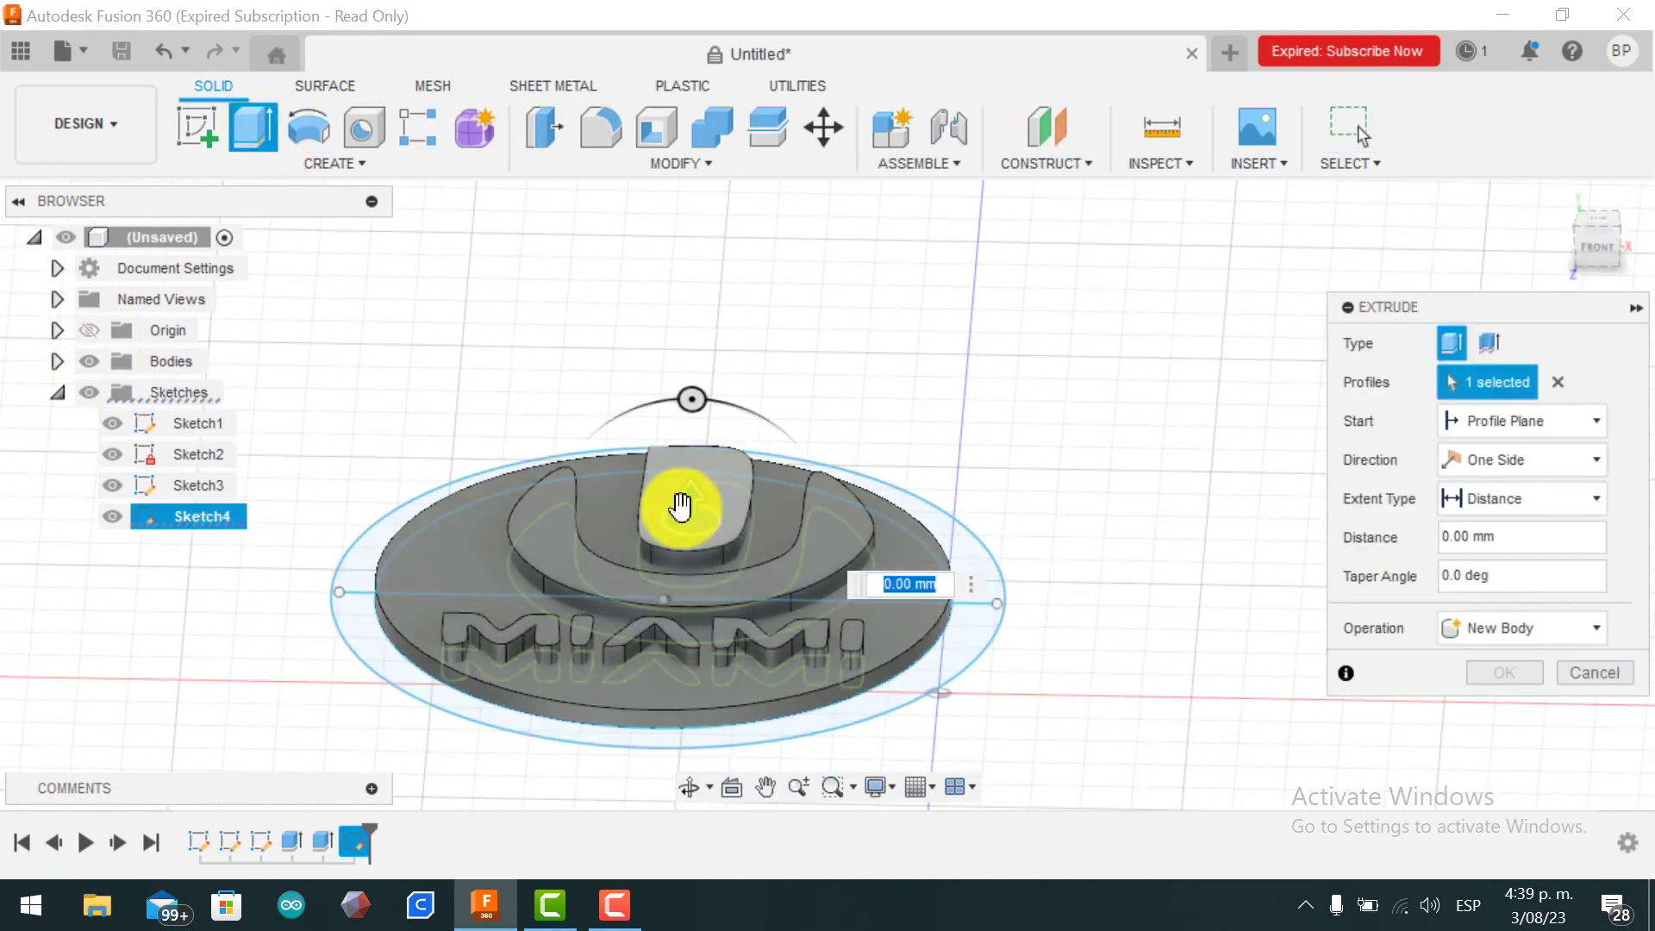
left_click_drag(713, 424, 732, 296)
left_click(1505, 710)
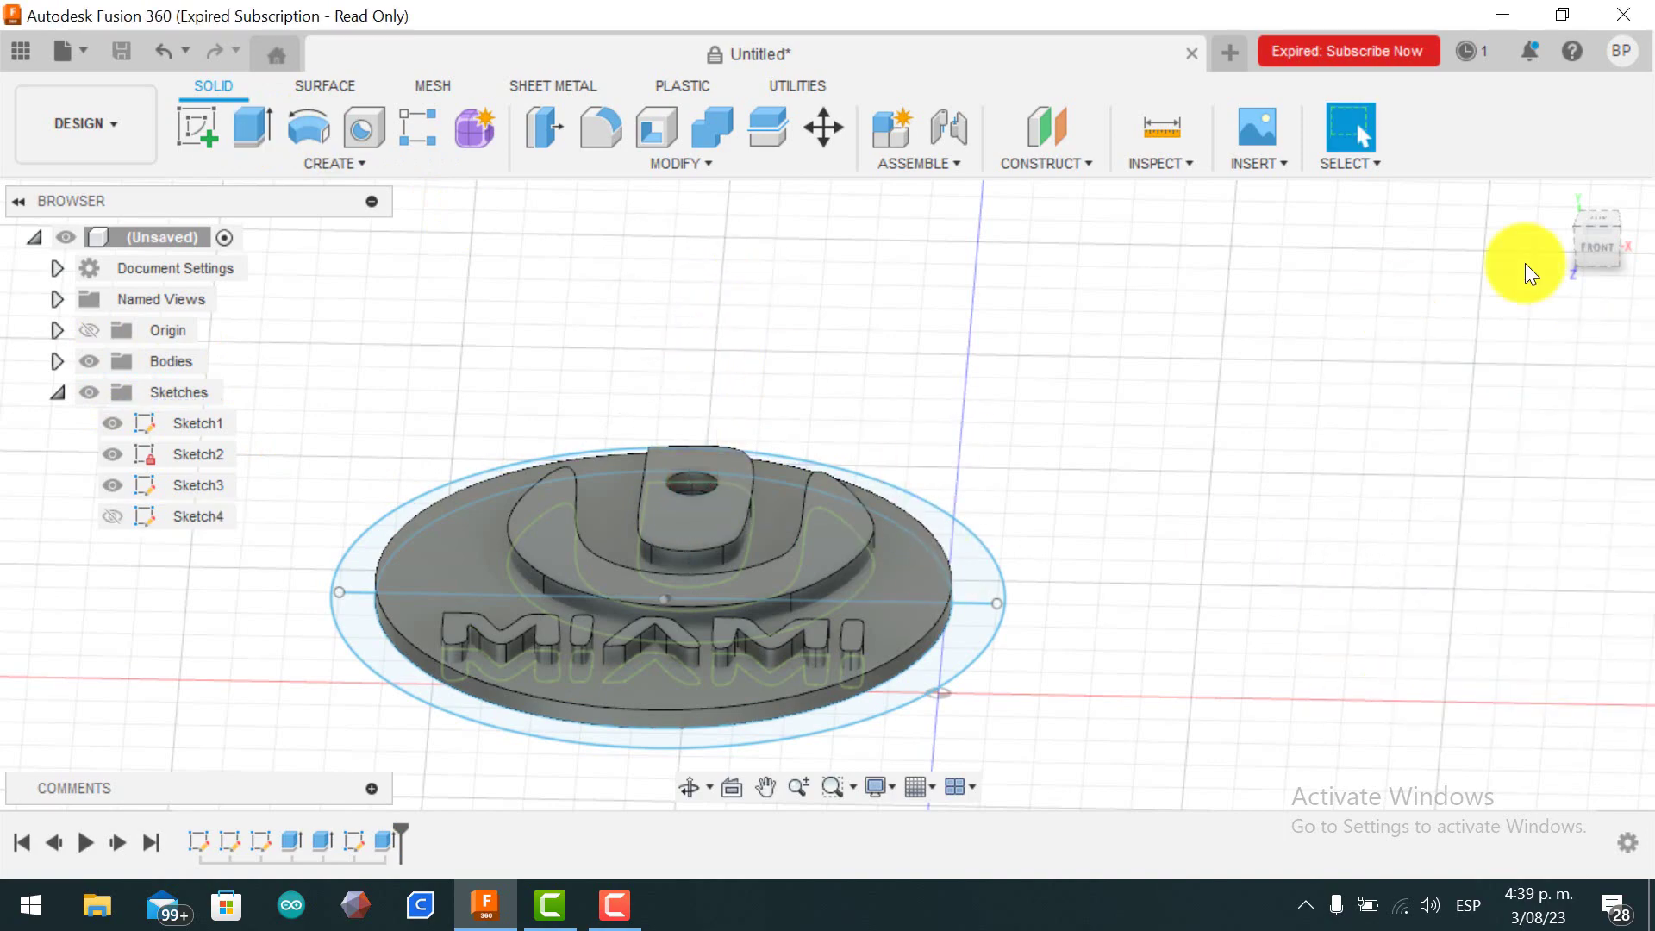
Search the appearance library for "red" and apply Paint - Enamel Glossy (Red) to the medallion base.
left_click_drag(1586, 259, 1182, 445)
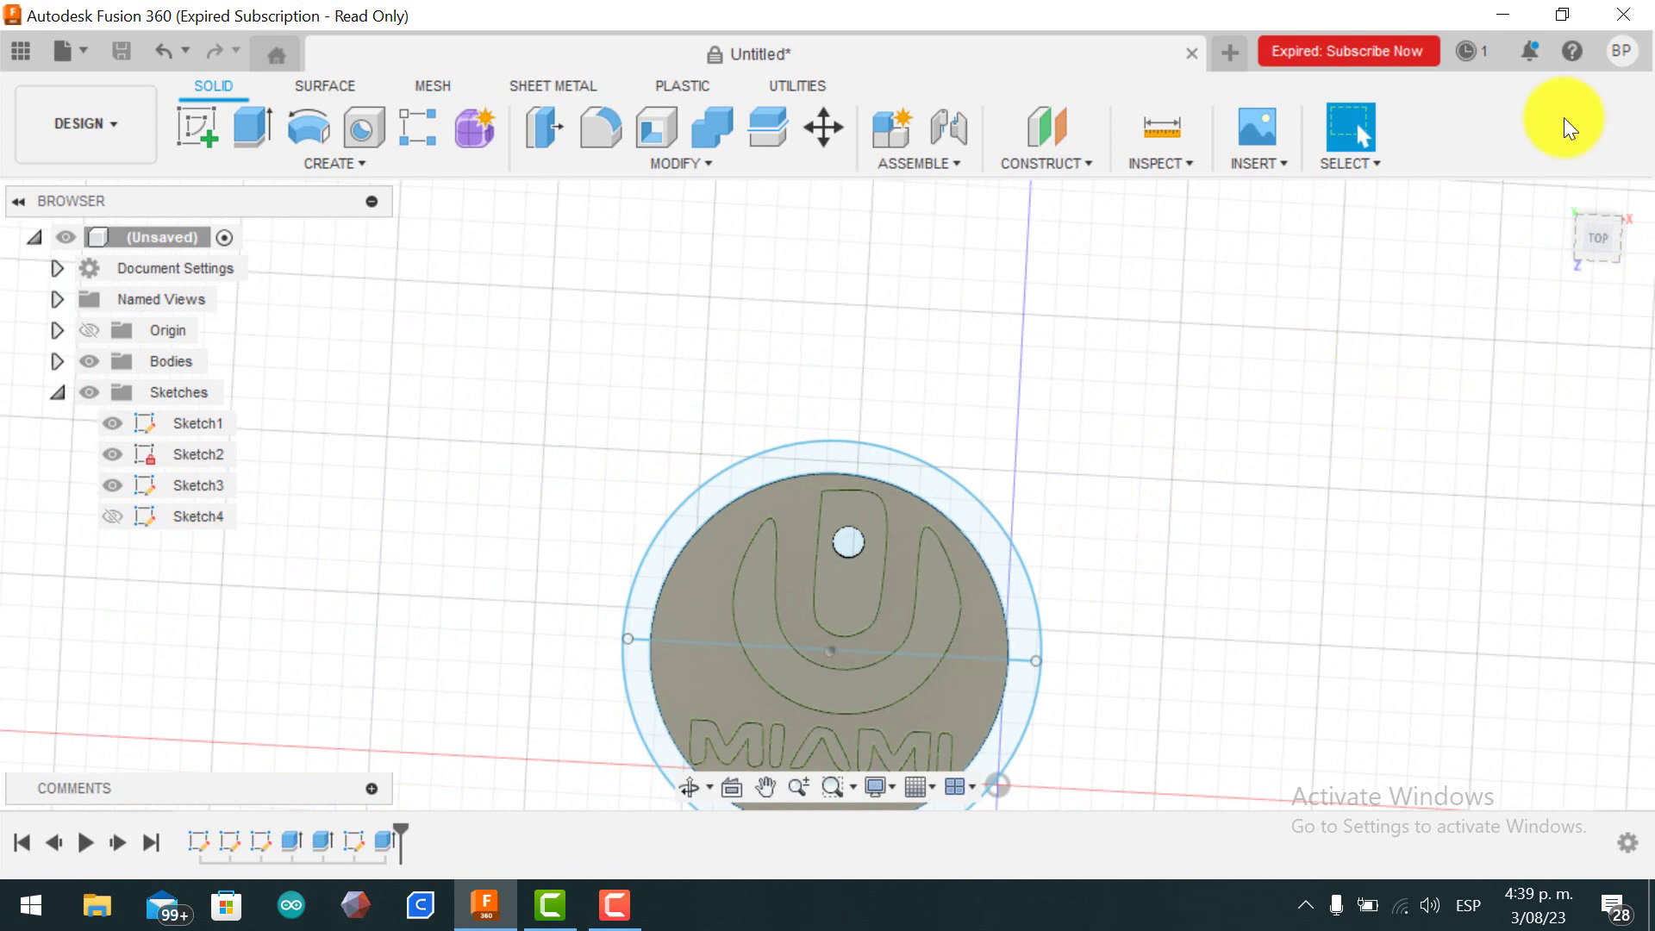
key("a")
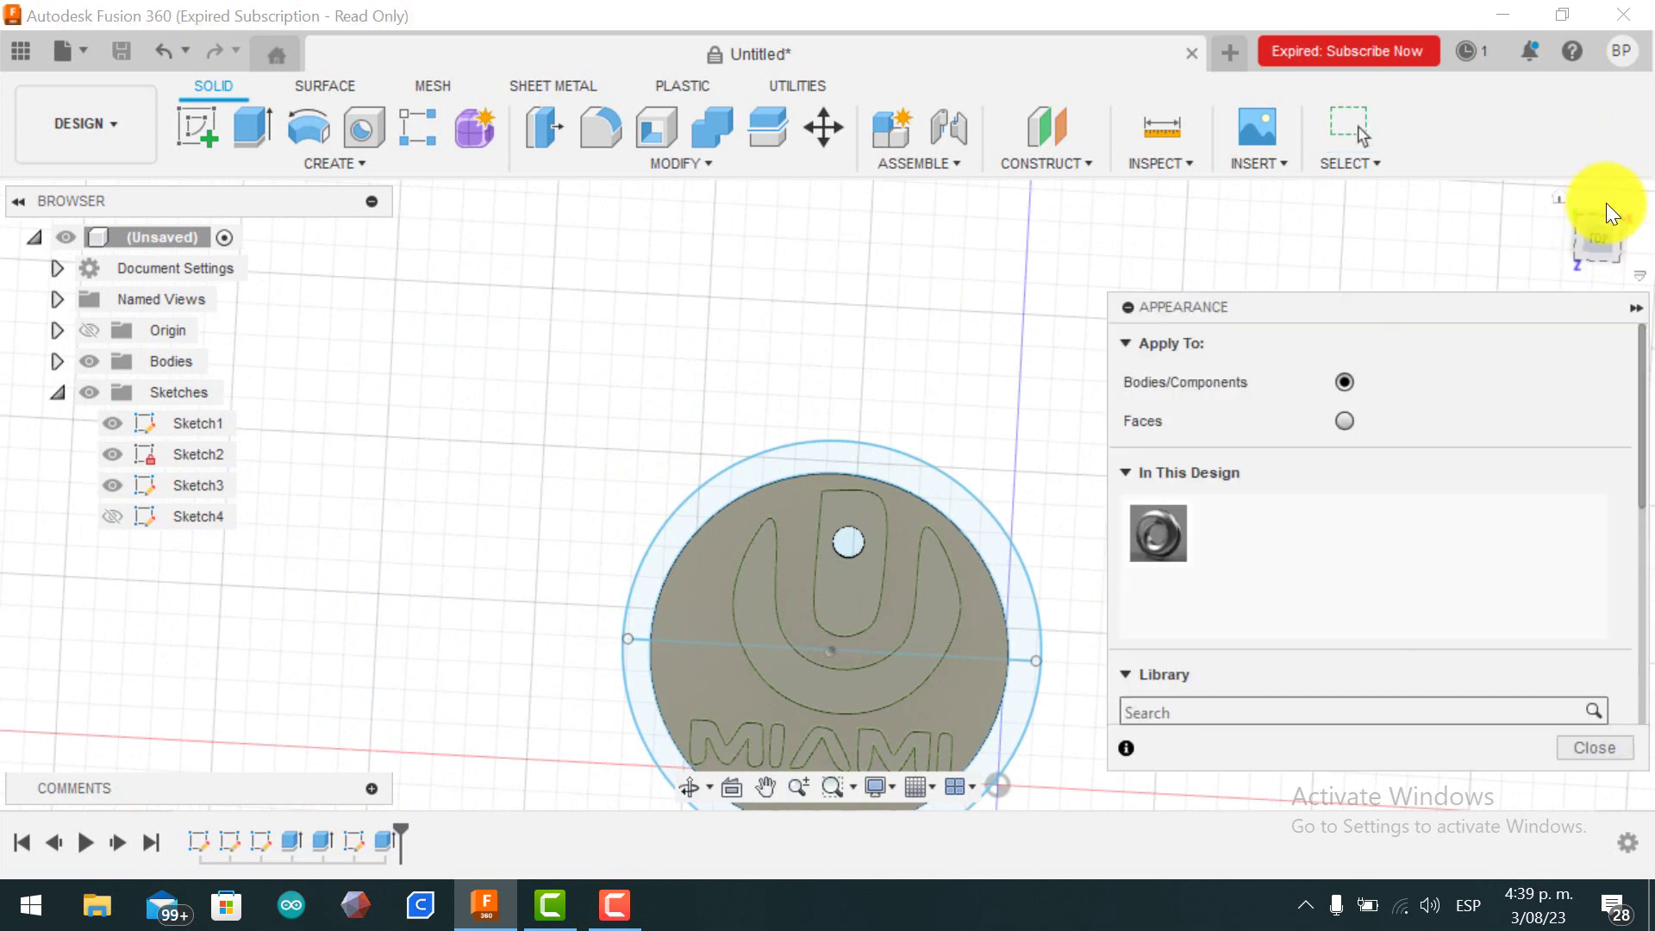
left_click(1320, 712)
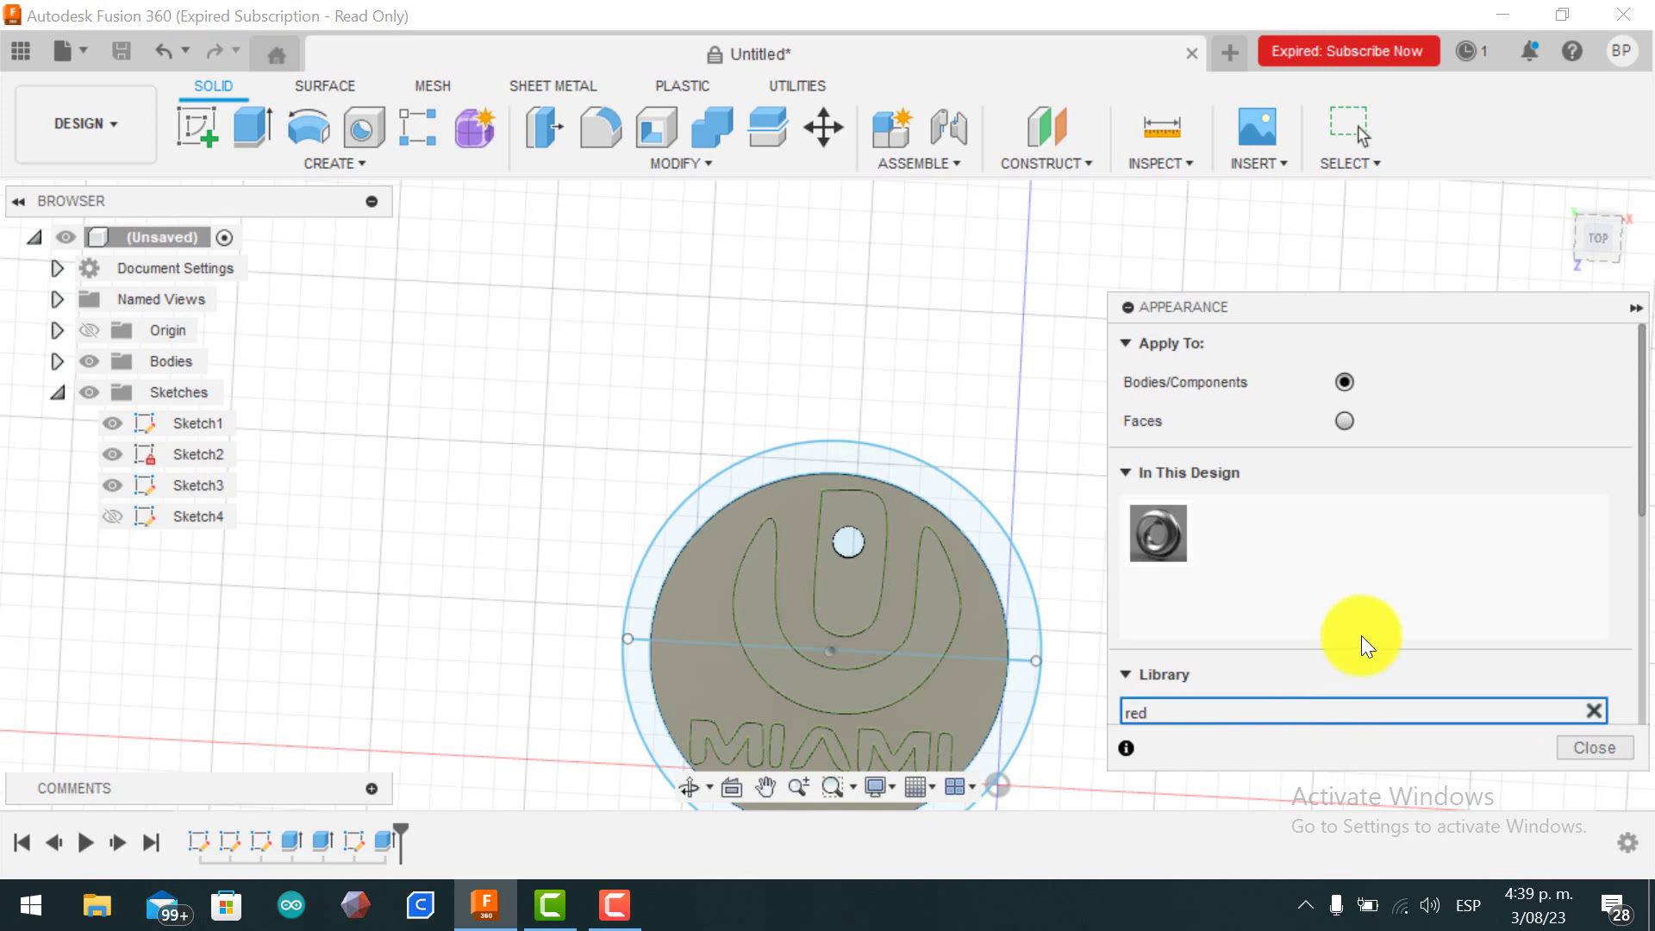
scroll(1360, 604, "down", 8)
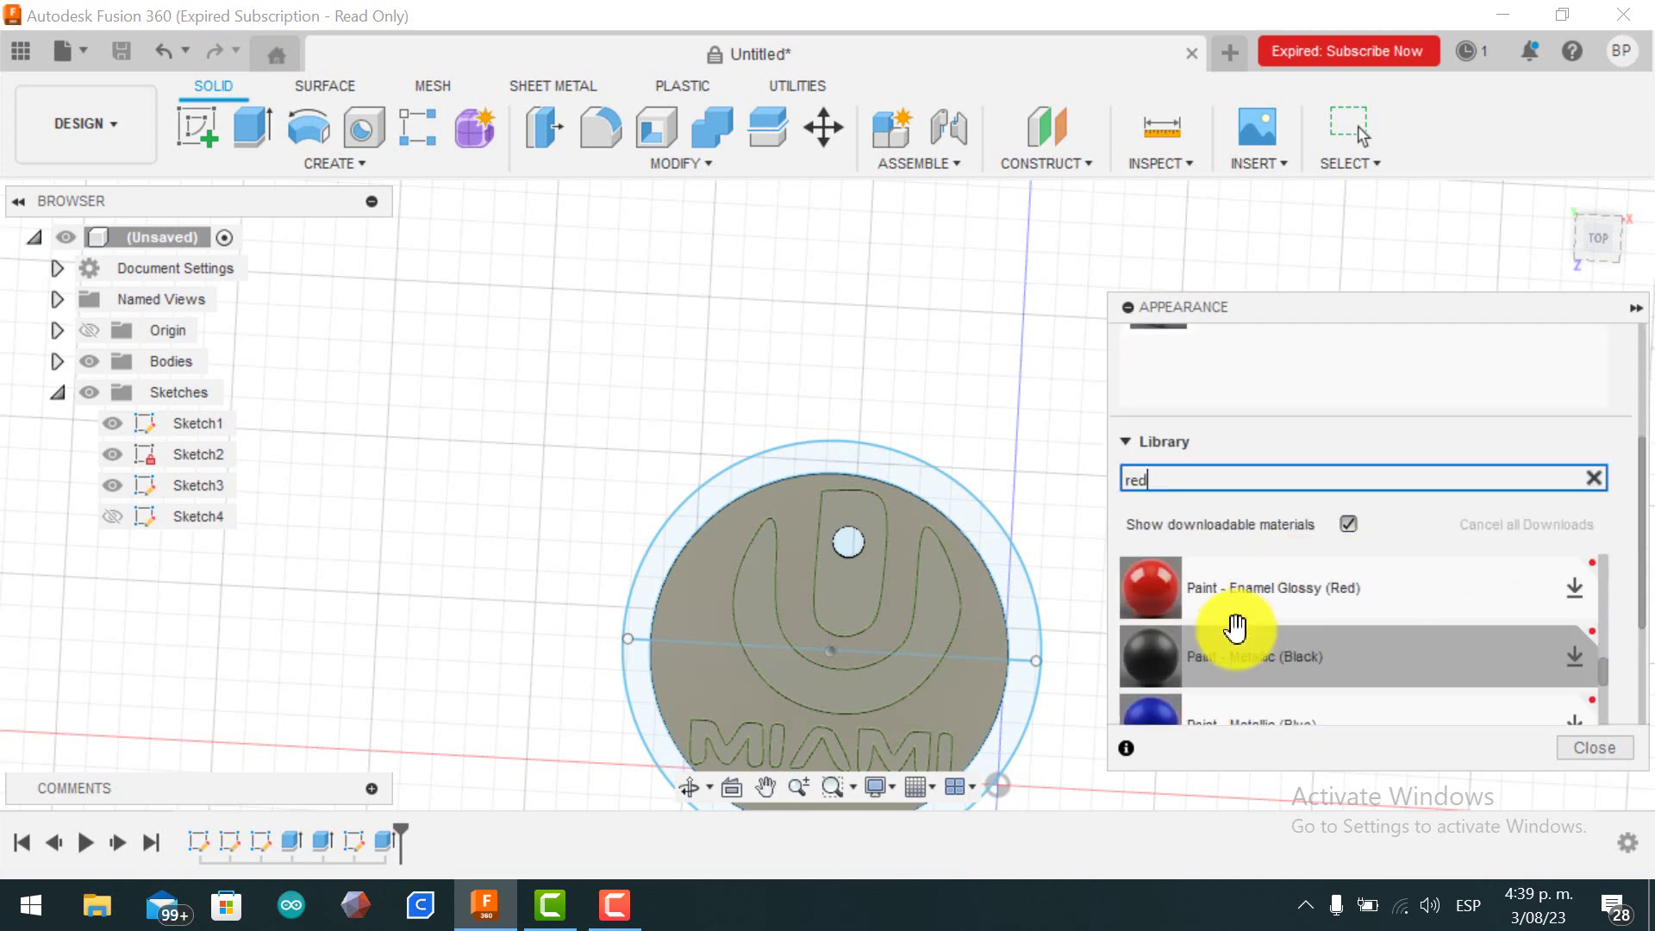
left_click_drag(1152, 591, 968, 702)
Search the appearance library for "white" and apply LED - SMD 5630 - 50lm (White) to both parts of the U logo.
left_click(1220, 472)
key("BackSpace")
key("BackSpace")
key("BackSpace")
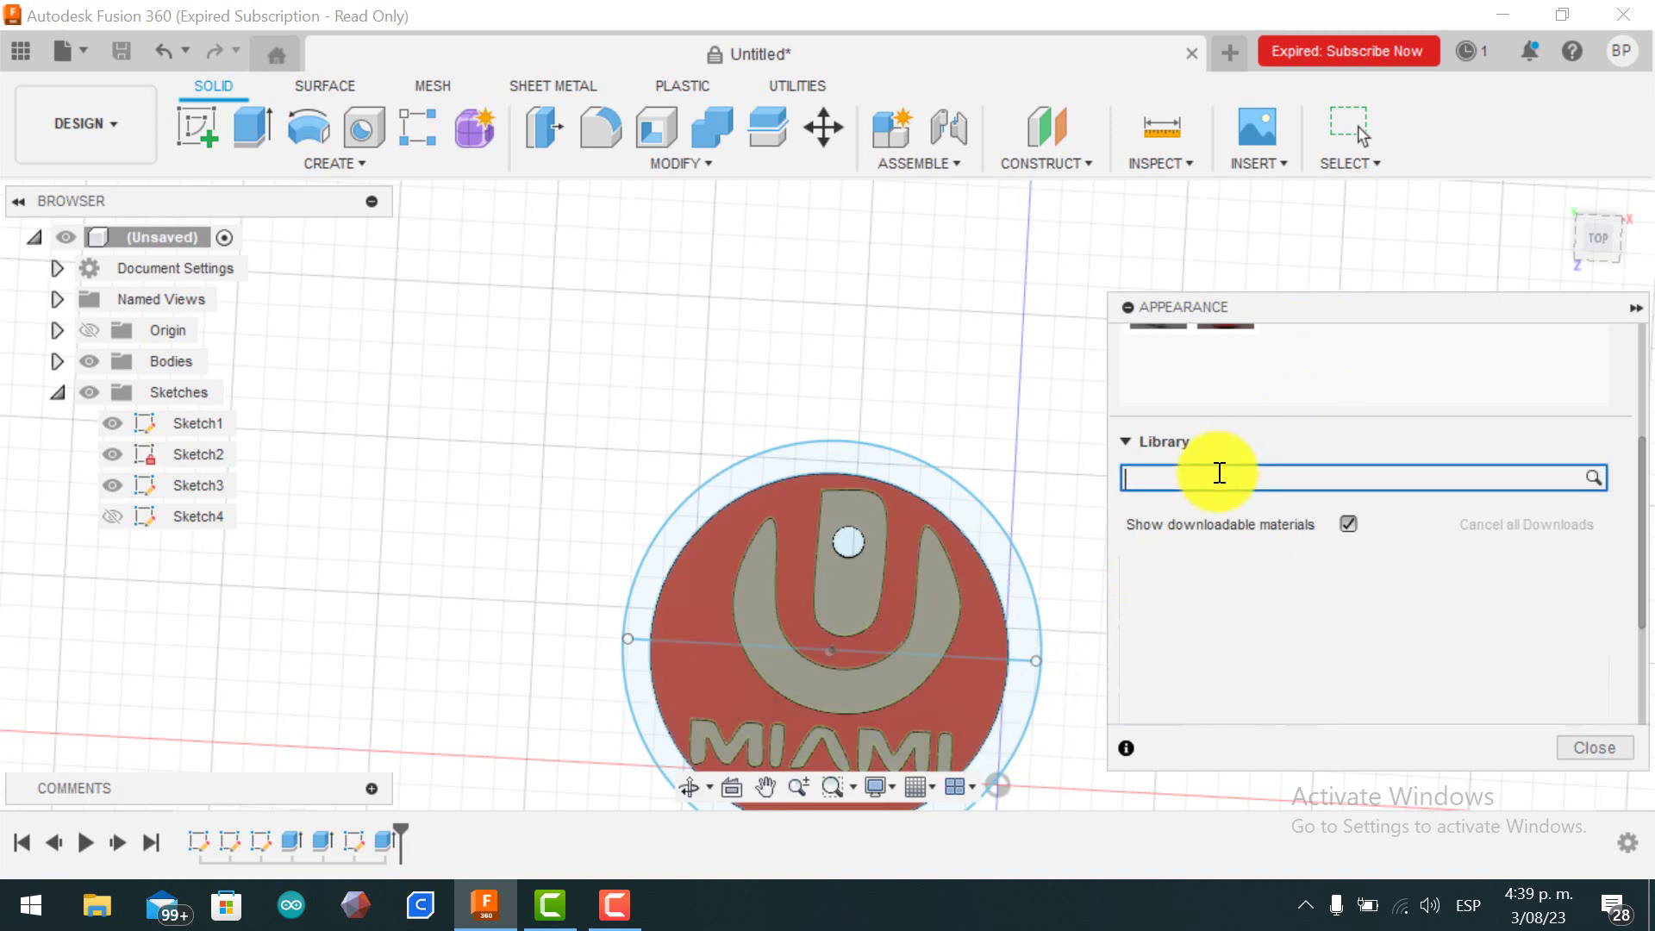
type("white")
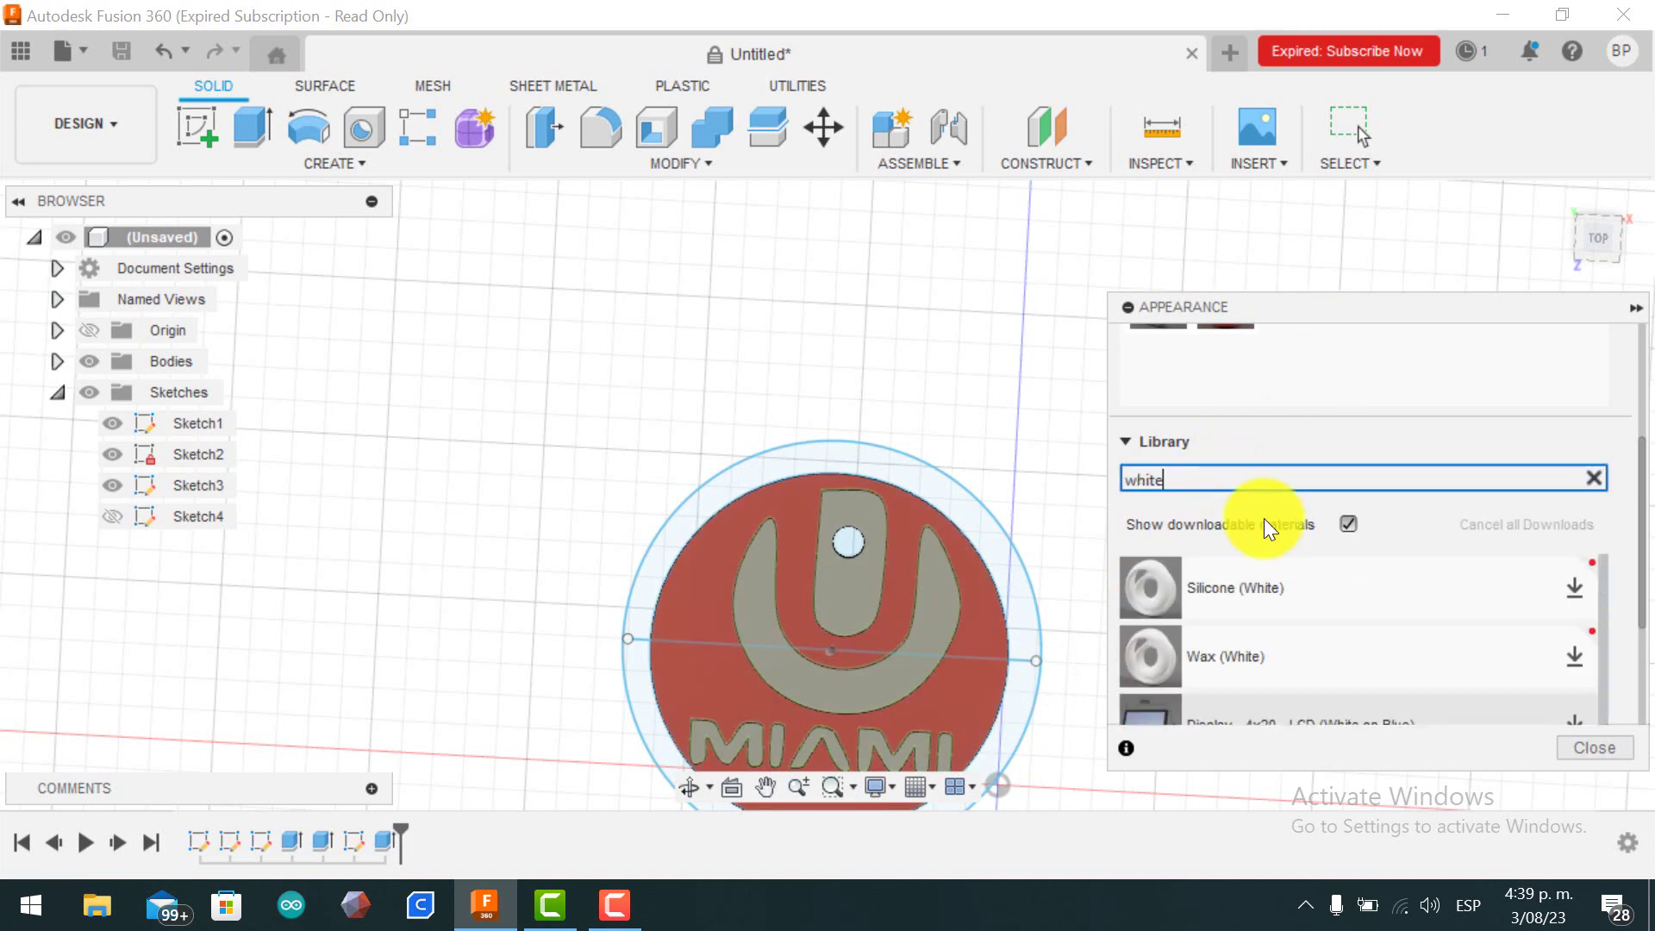
scroll(1263, 535, "down", 5)
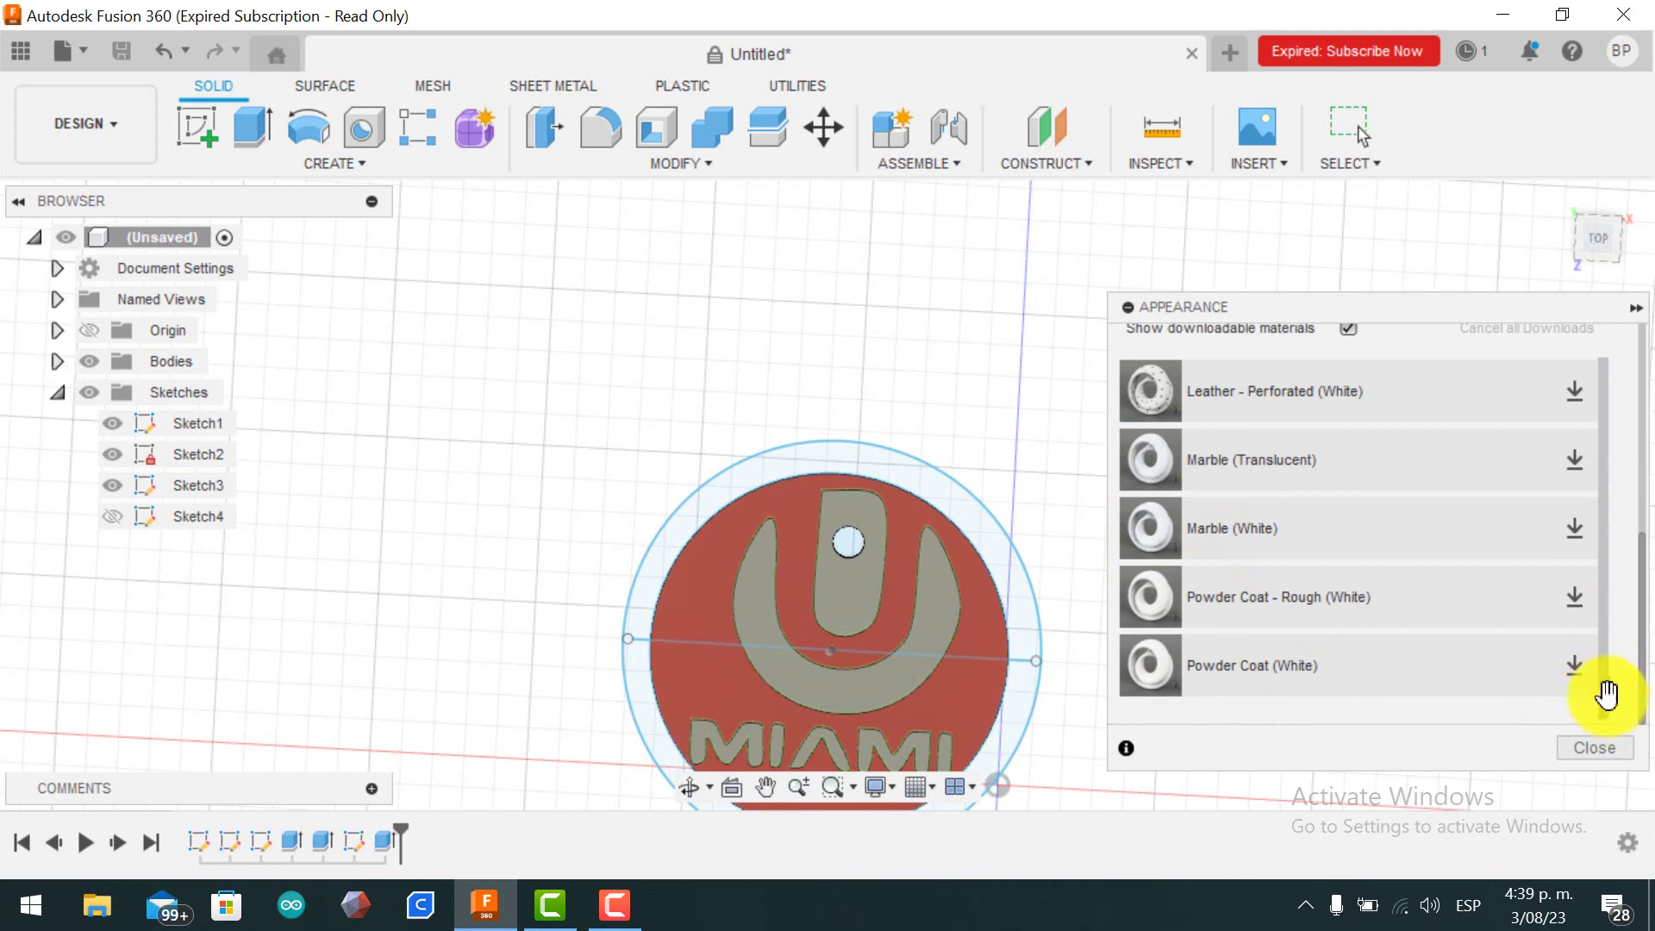
left_click_drag(1606, 694, 1599, 452)
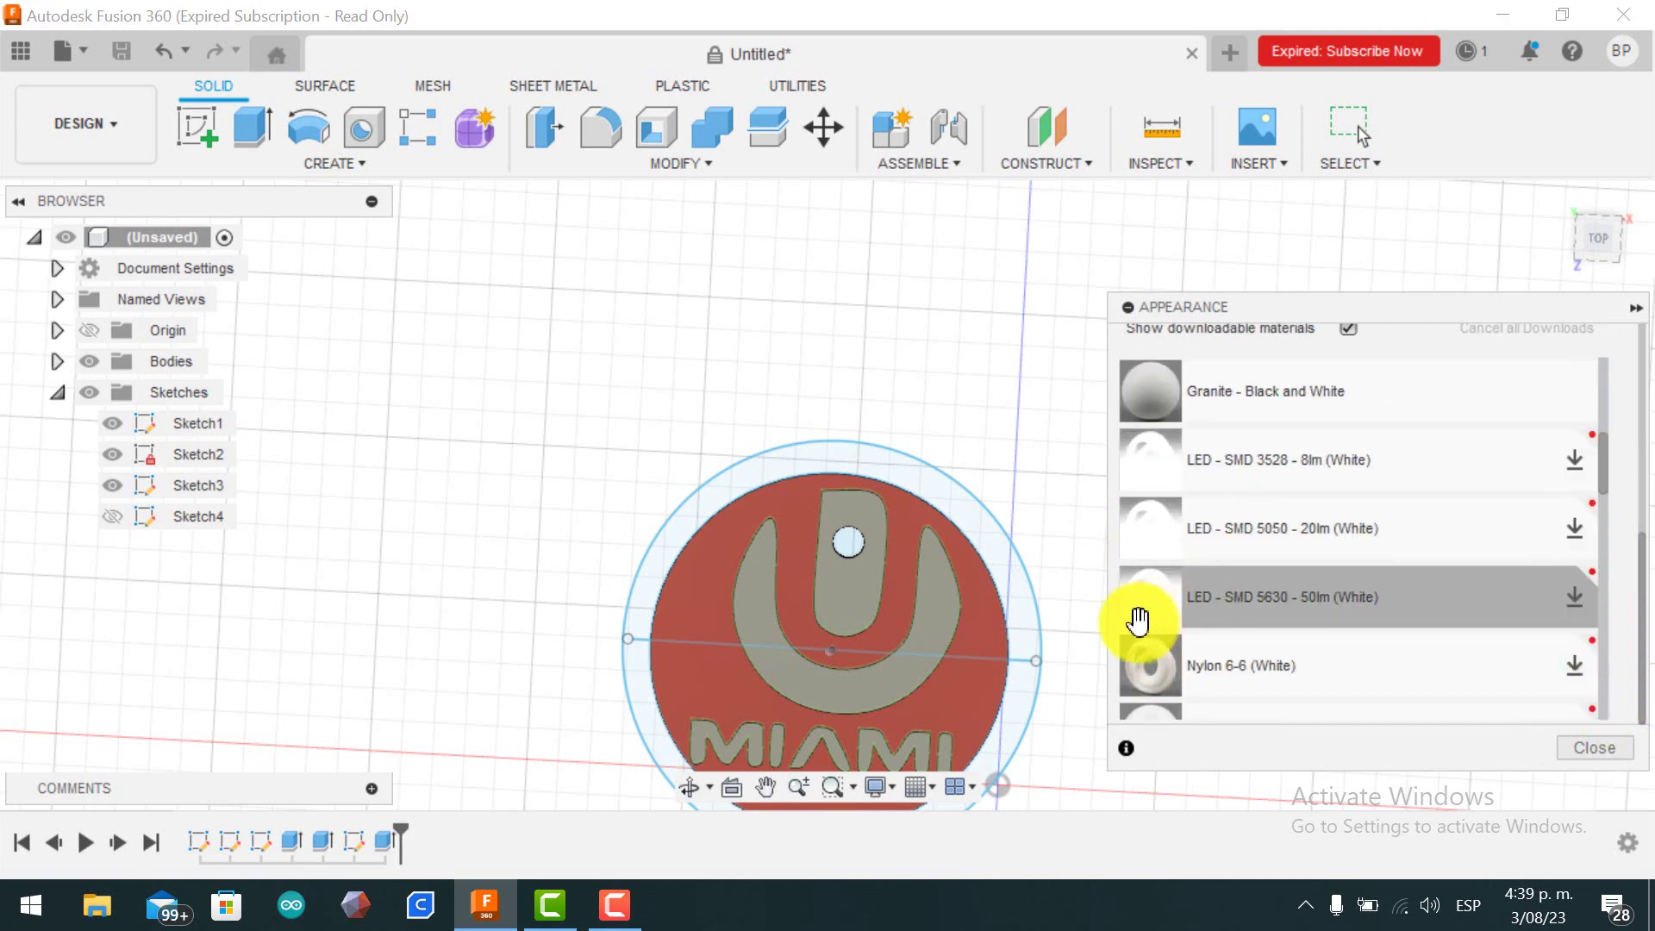
left_click_drag(1138, 619, 924, 640)
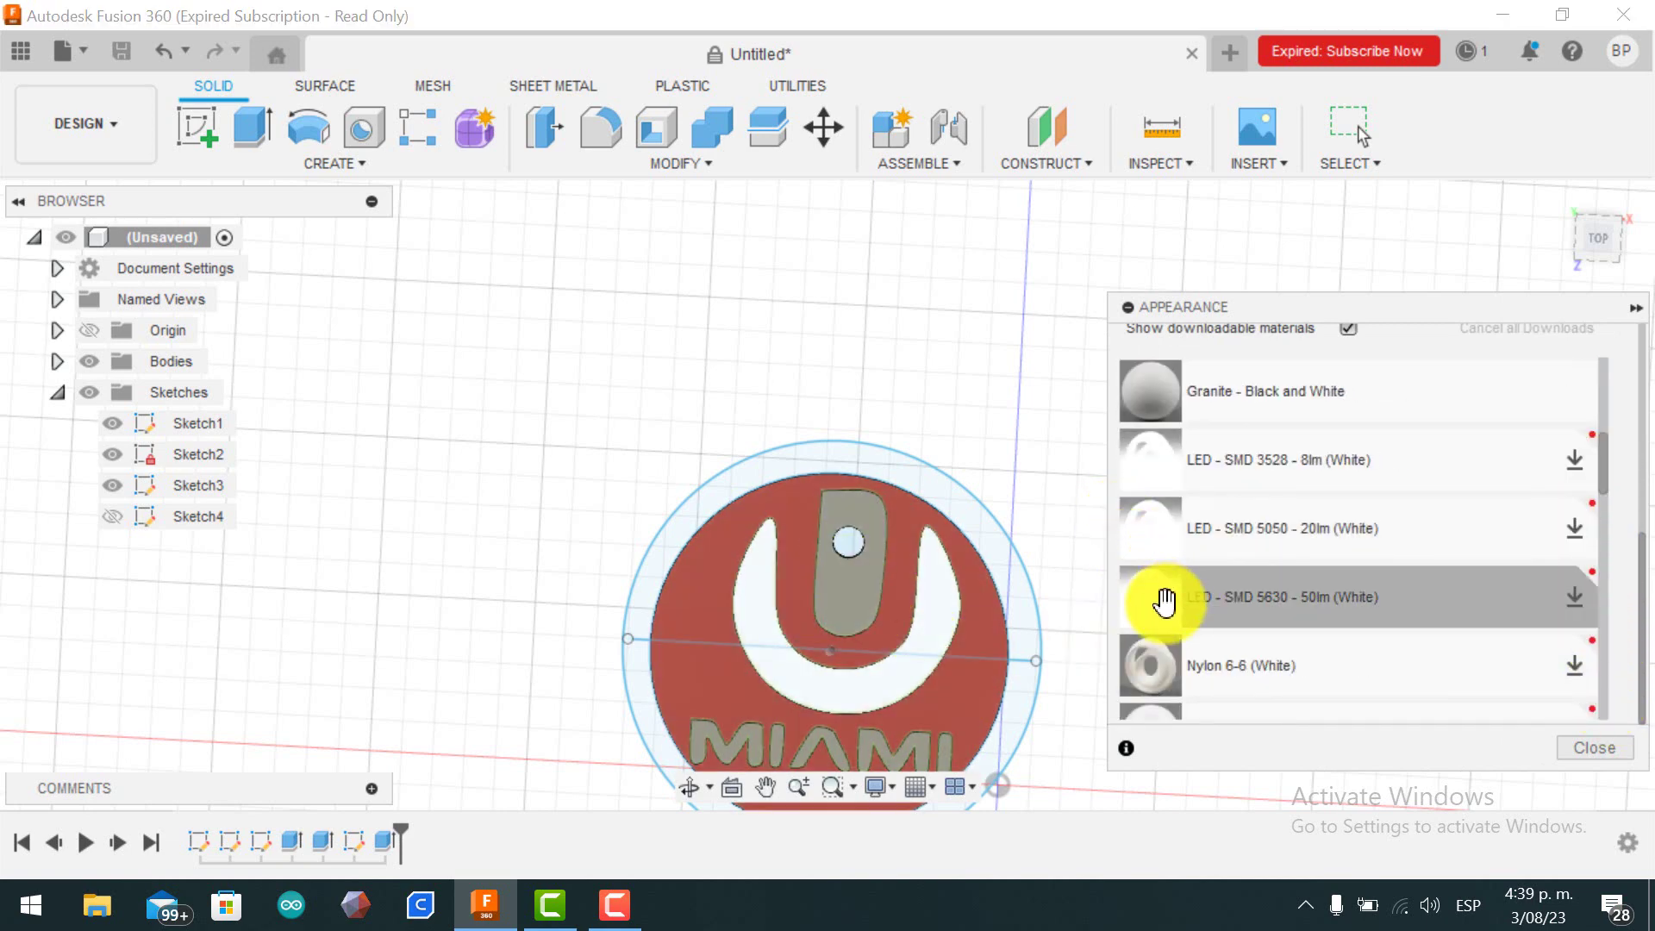
left_click_drag(1163, 603, 847, 587)
Apply the white LED - SMD 3528 - 8lm appearance to all five MIAMI letters and close the appearance settings.
middle_click_drag(857, 576, 808, 470)
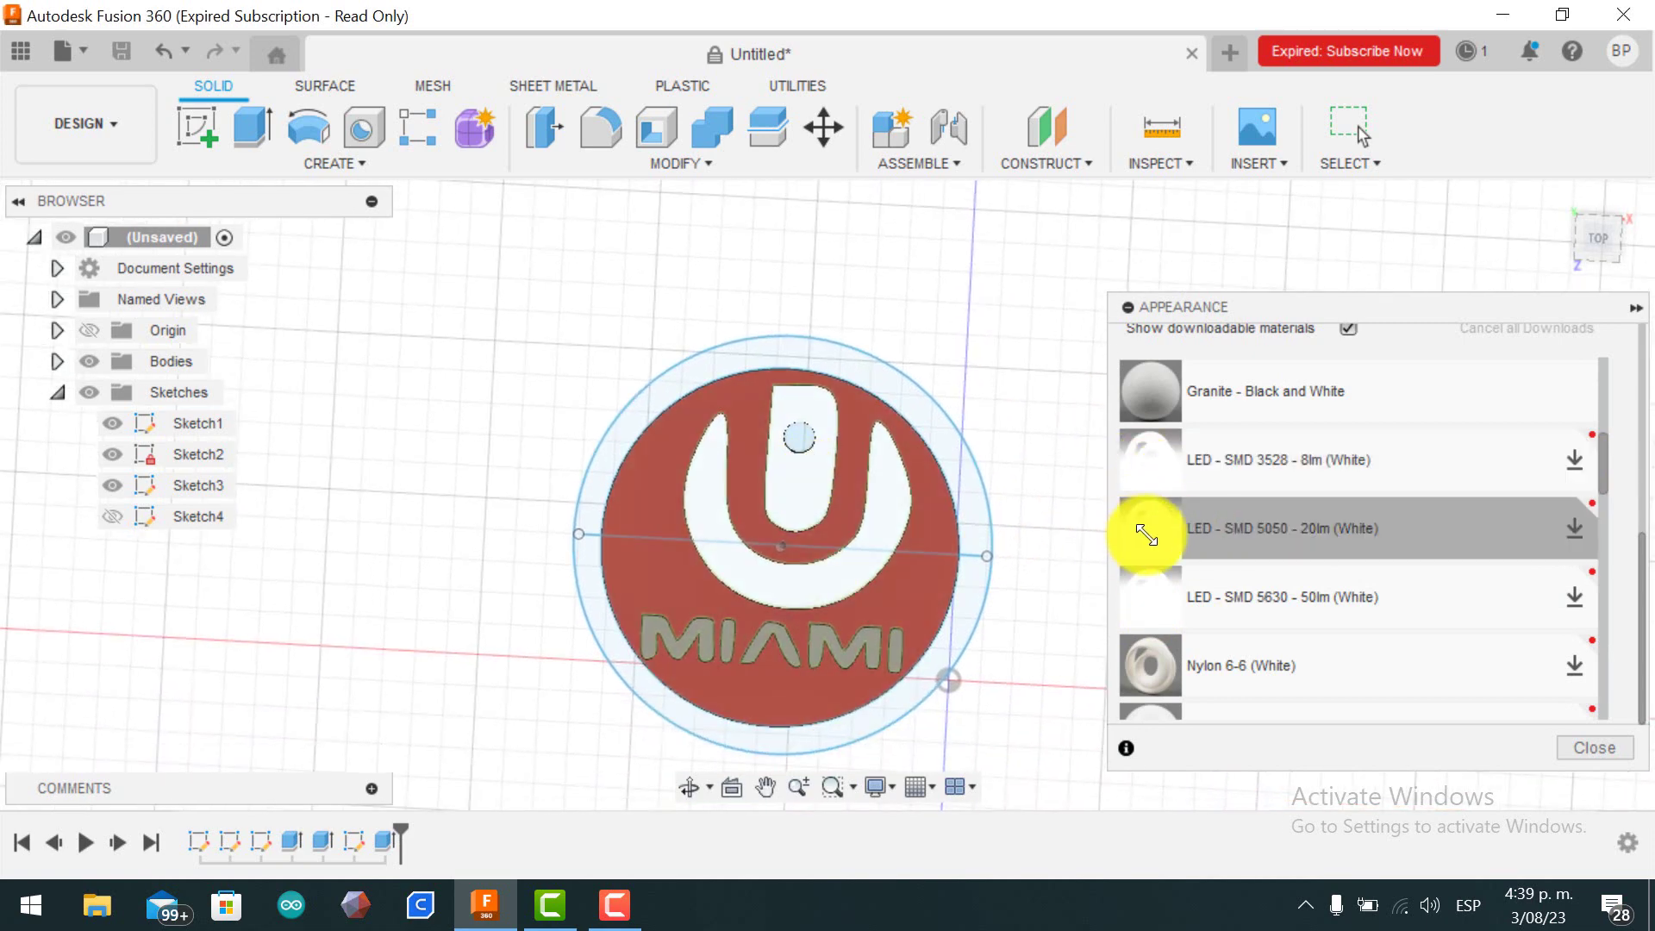
left_click_drag(1146, 535, 816, 636)
left_click(948, 466)
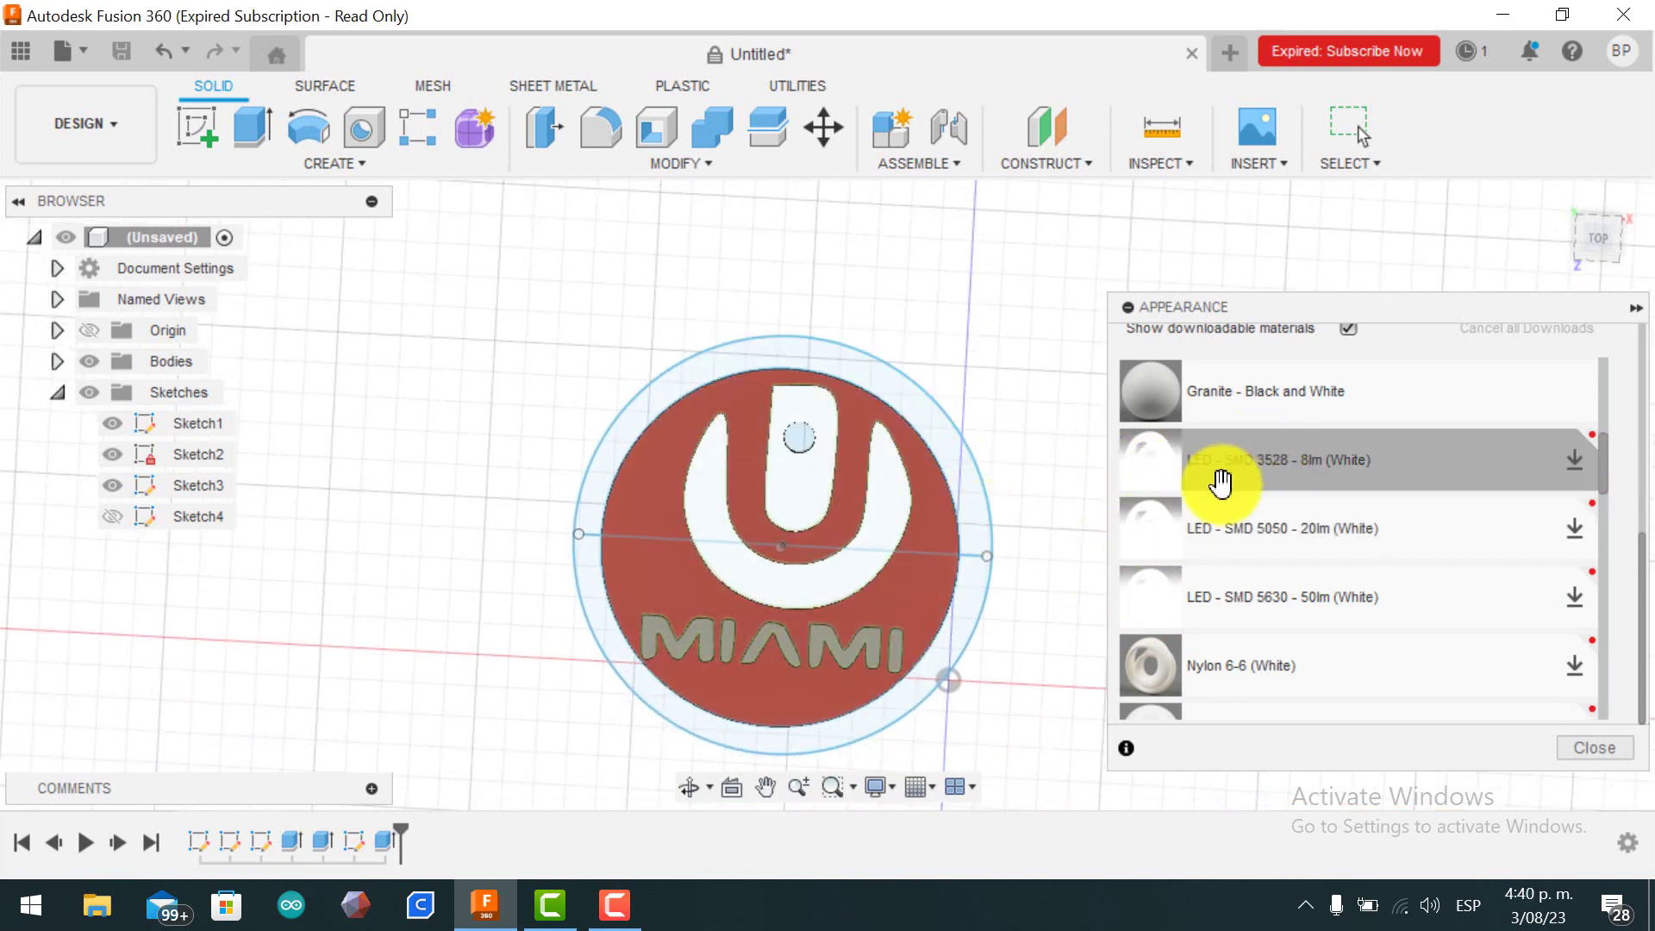
left_click_drag(1220, 482, 870, 644)
left_click(960, 473)
scroll(871, 648, "up", 4)
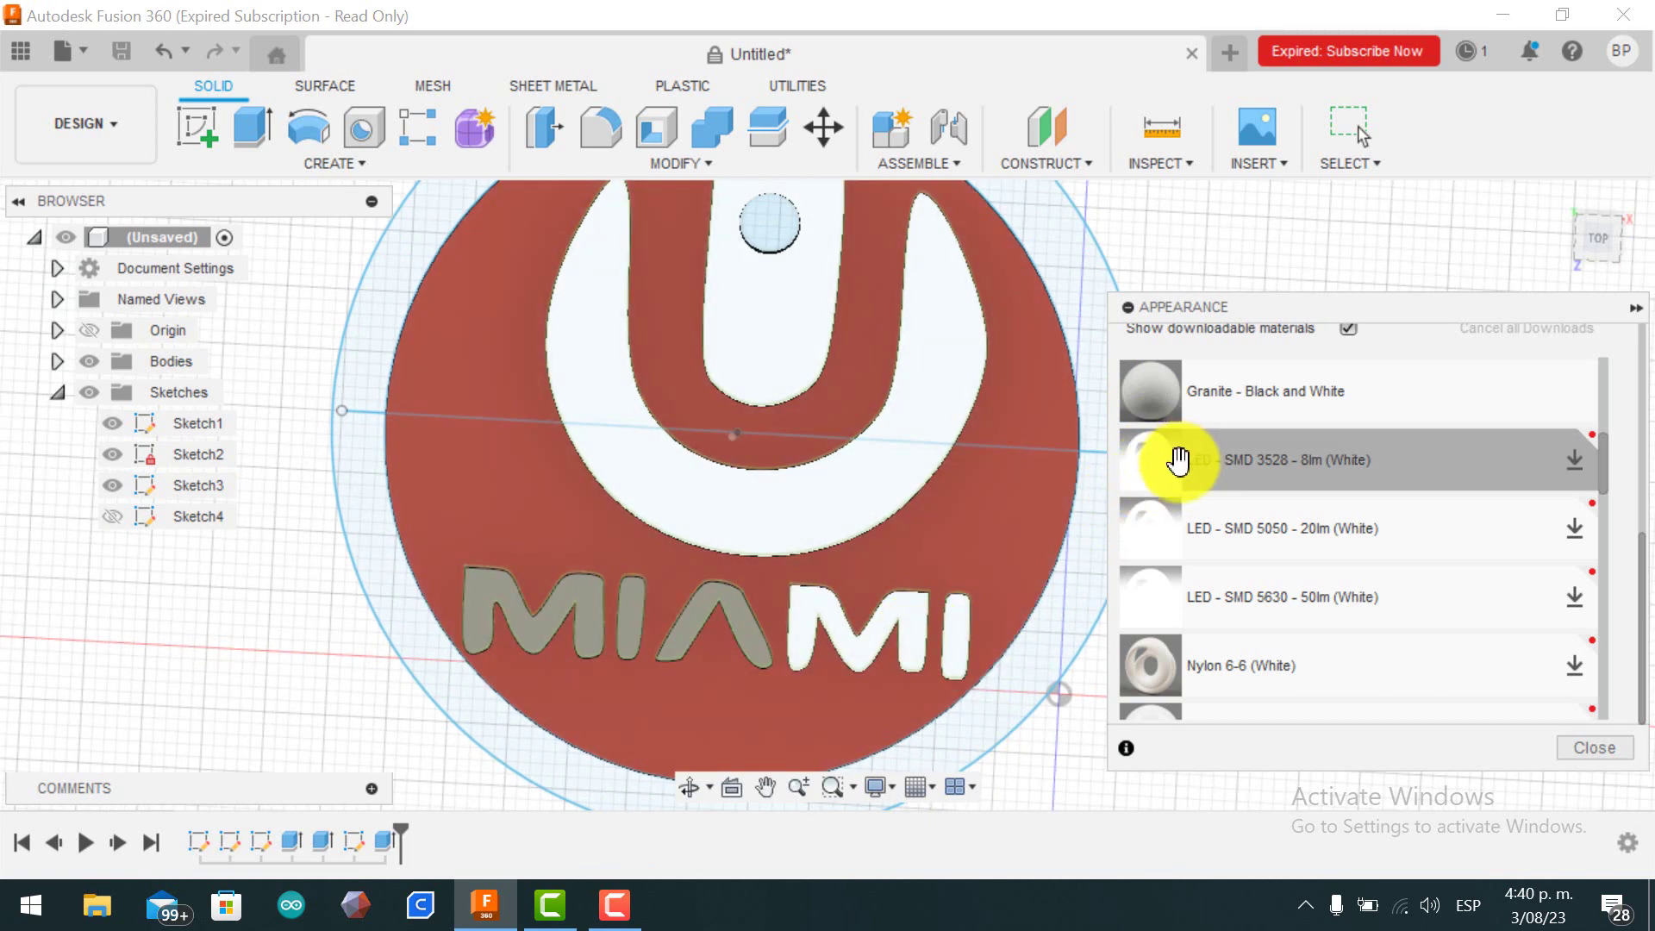
left_click_drag(1175, 458, 760, 647)
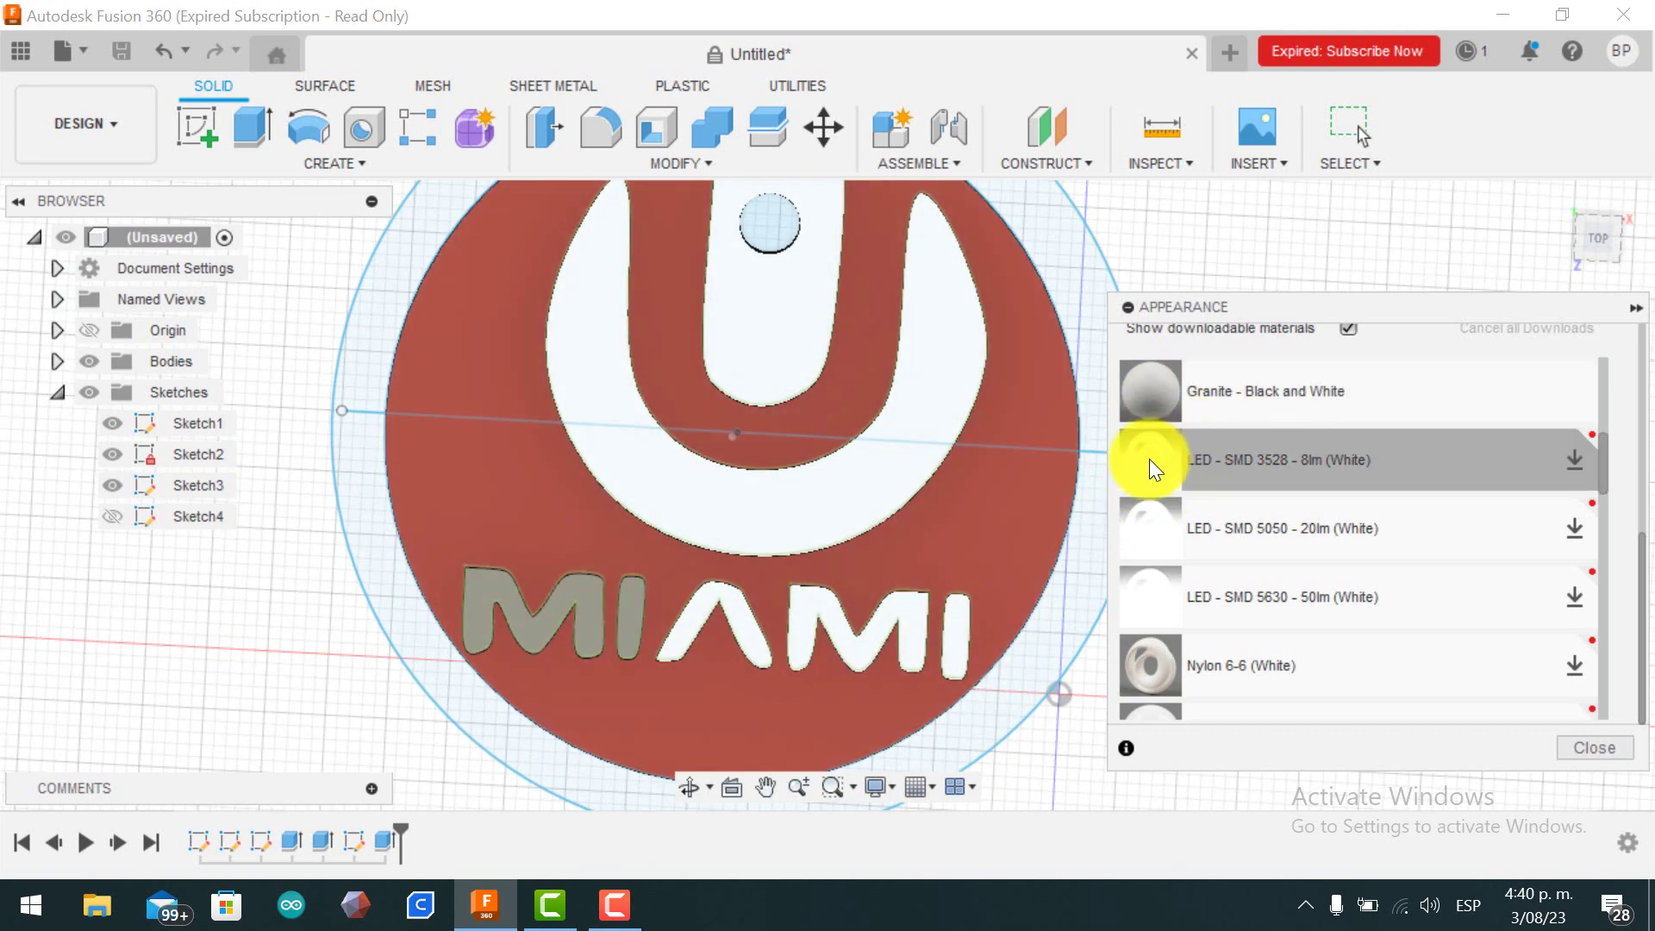
left_click_drag(1150, 459, 577, 586)
left_click(939, 466)
left_click_drag(1159, 458, 595, 634)
scroll(716, 580, "down", 3)
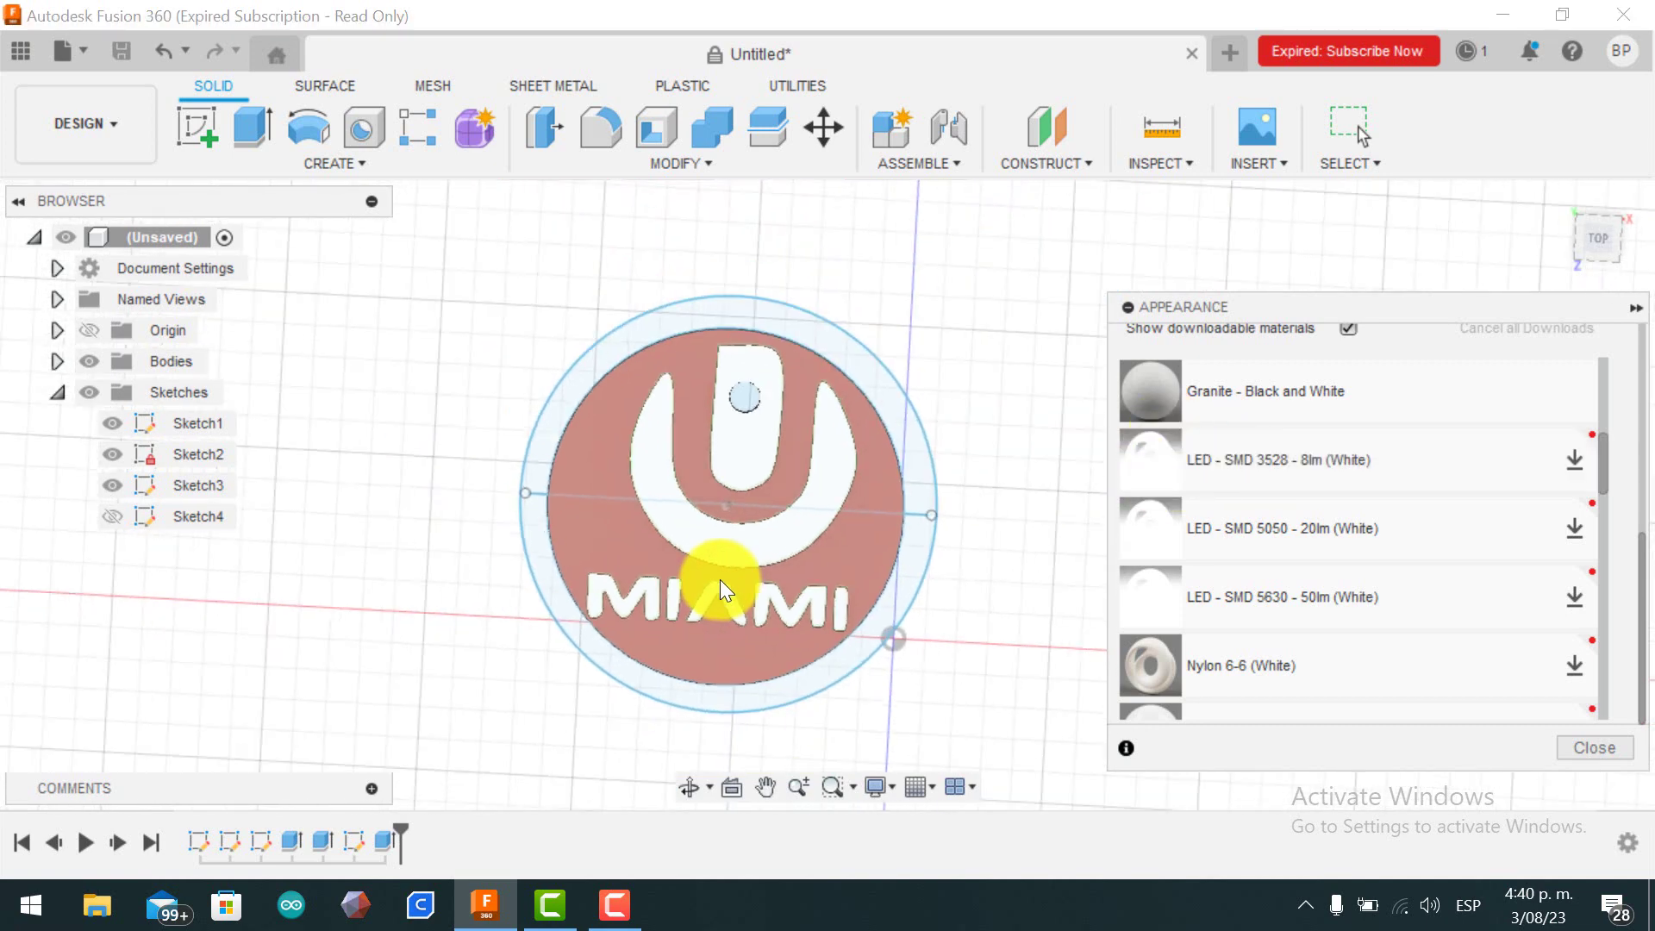
left_click(1601, 752)
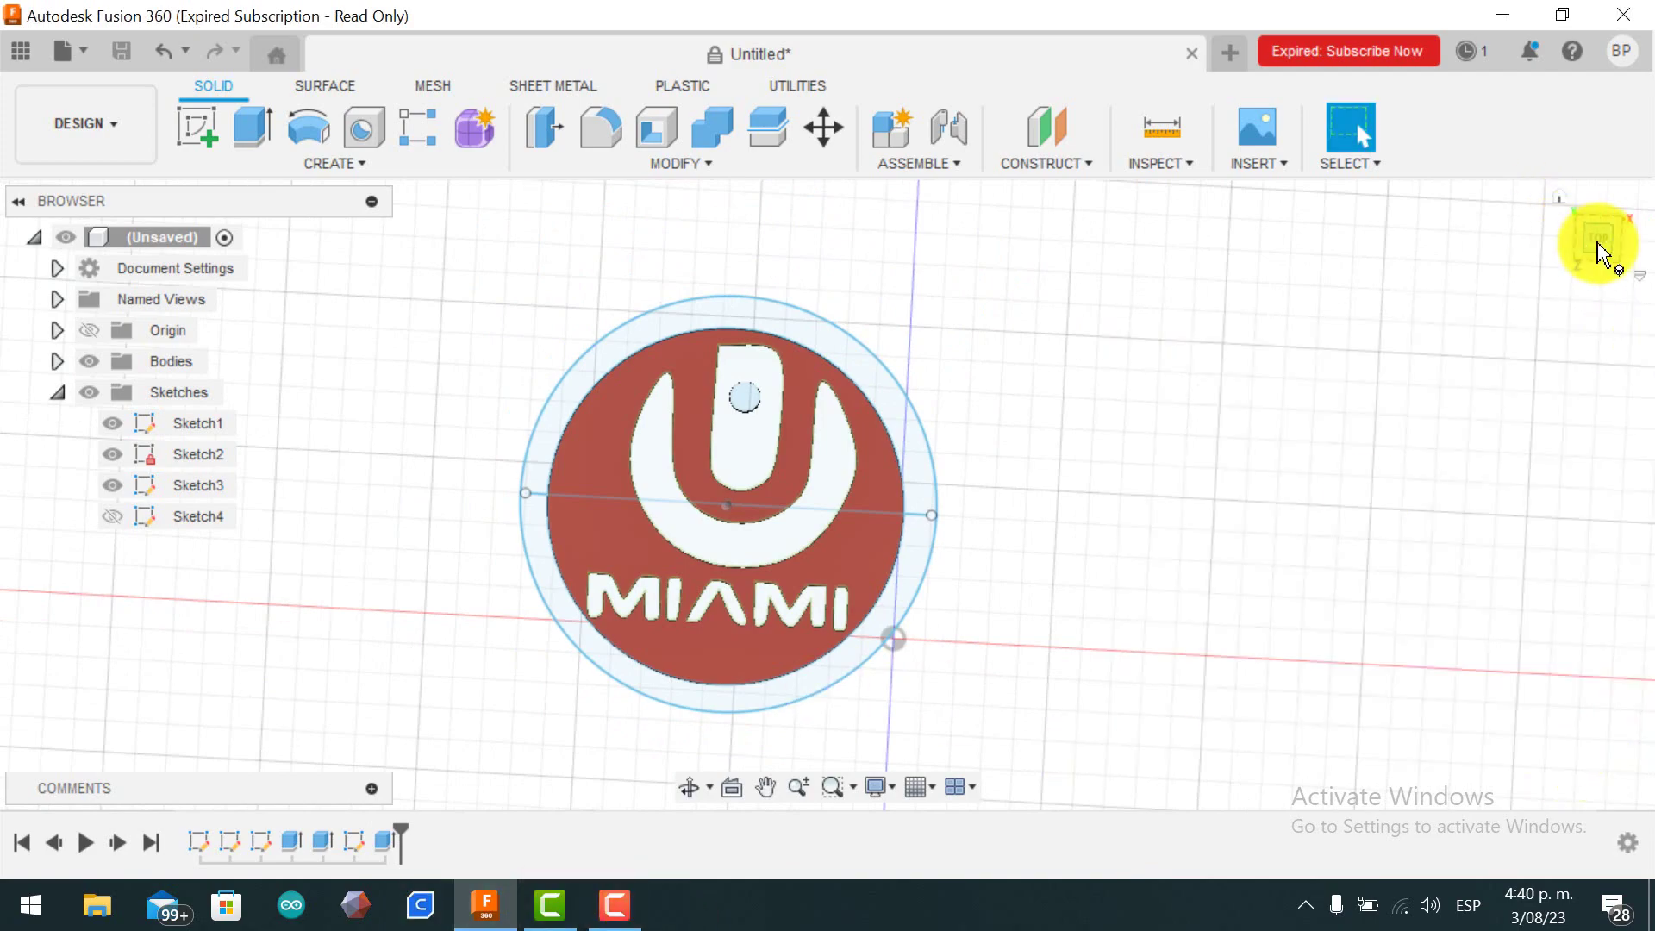
Hide Sketch1, Sketch2 and Sketch3 and inspect the coloured medallion from several angles.
left_click_drag(1601, 247, 1643, 226)
left_click(1624, 190)
left_click(700, 791)
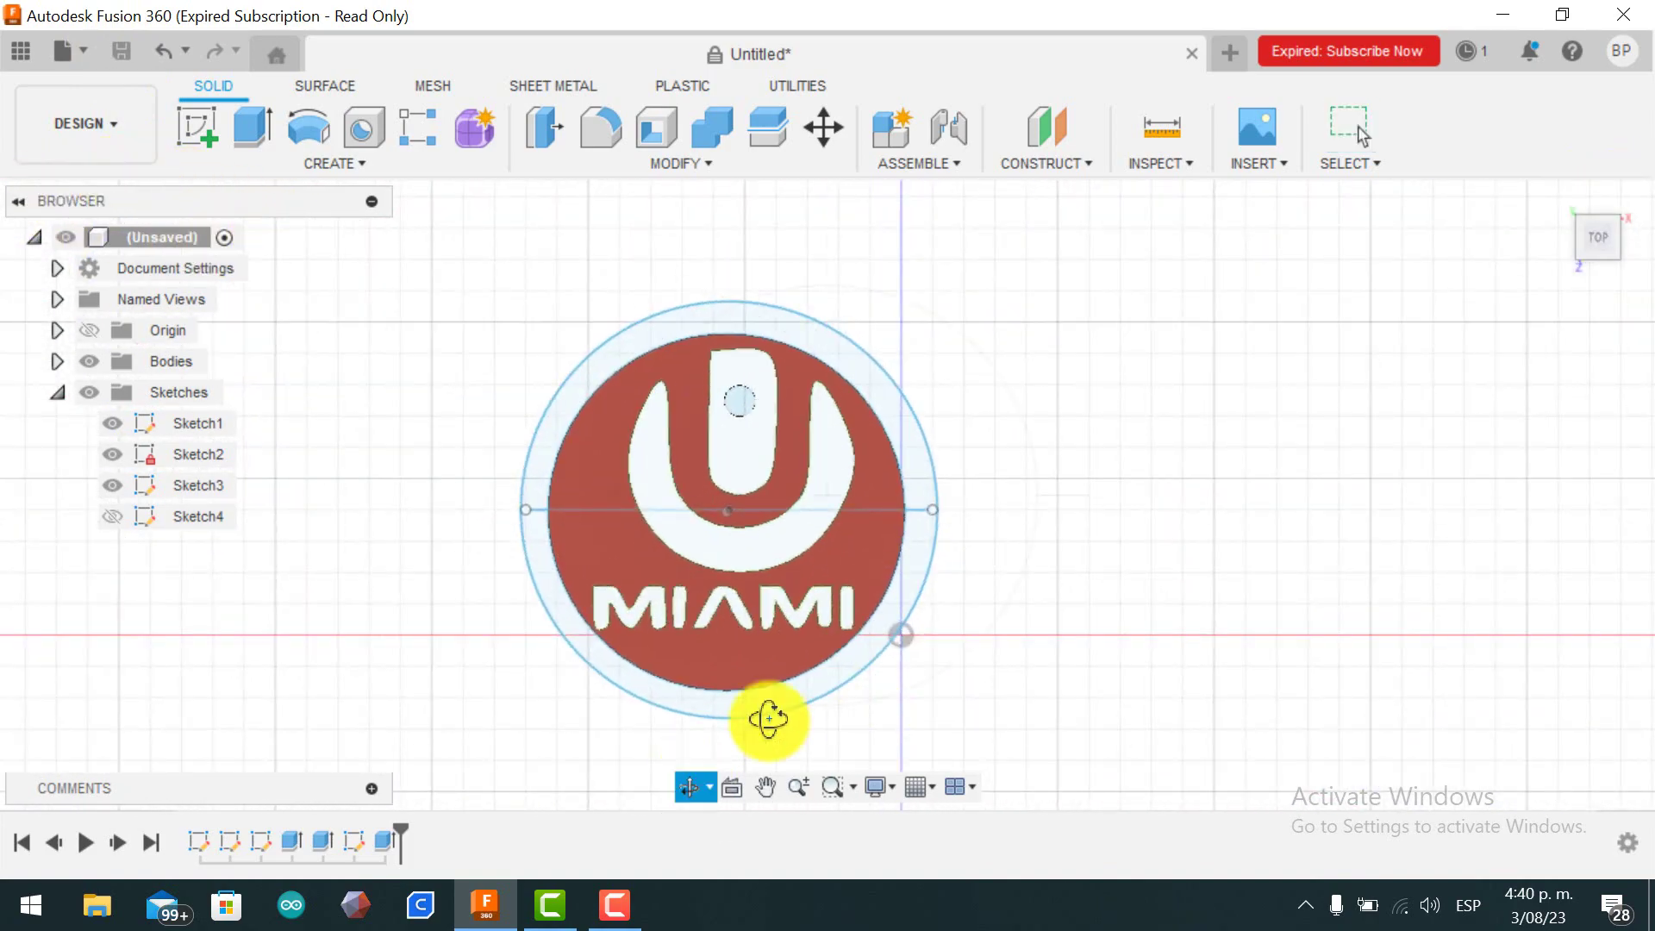
mouse_move(974, 708)
left_mouse_down()
mouse_move(965, 603)
mouse_move(853, 587)
mouse_move(900, 581)
left_mouse_up()
left_click(113, 486)
left_click(113, 453)
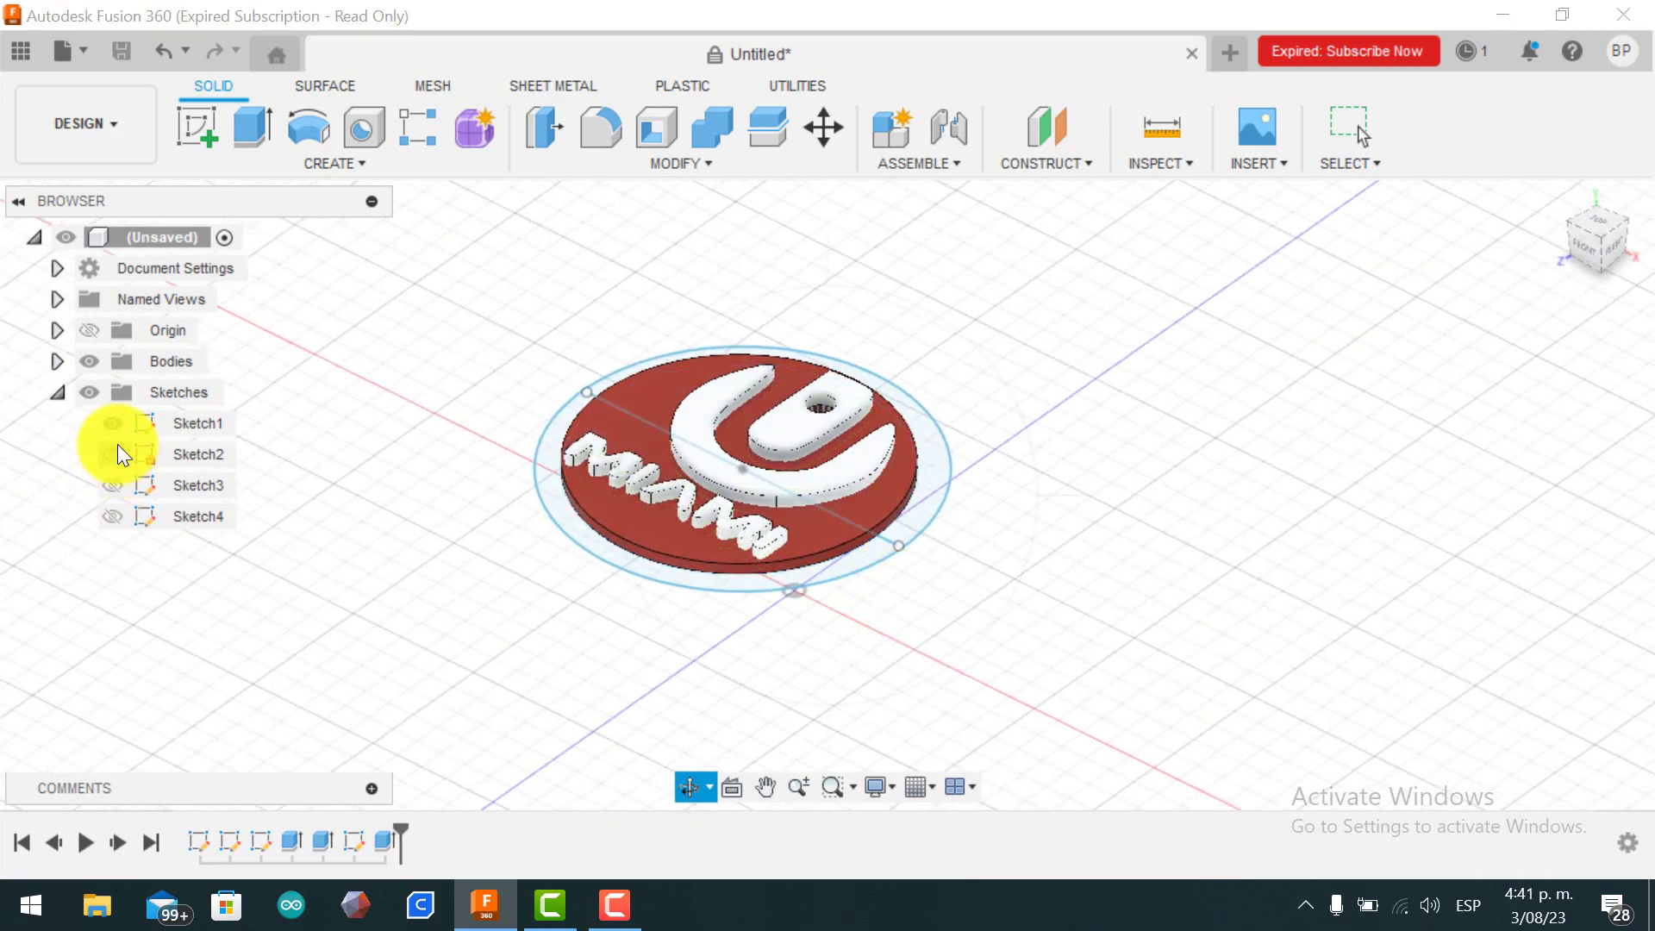
left_click(113, 424)
mouse_move(731, 447)
left_mouse_down()
mouse_move(690, 442)
mouse_move(953, 635)
mouse_move(938, 503)
mouse_move(1141, 573)
left_mouse_up()
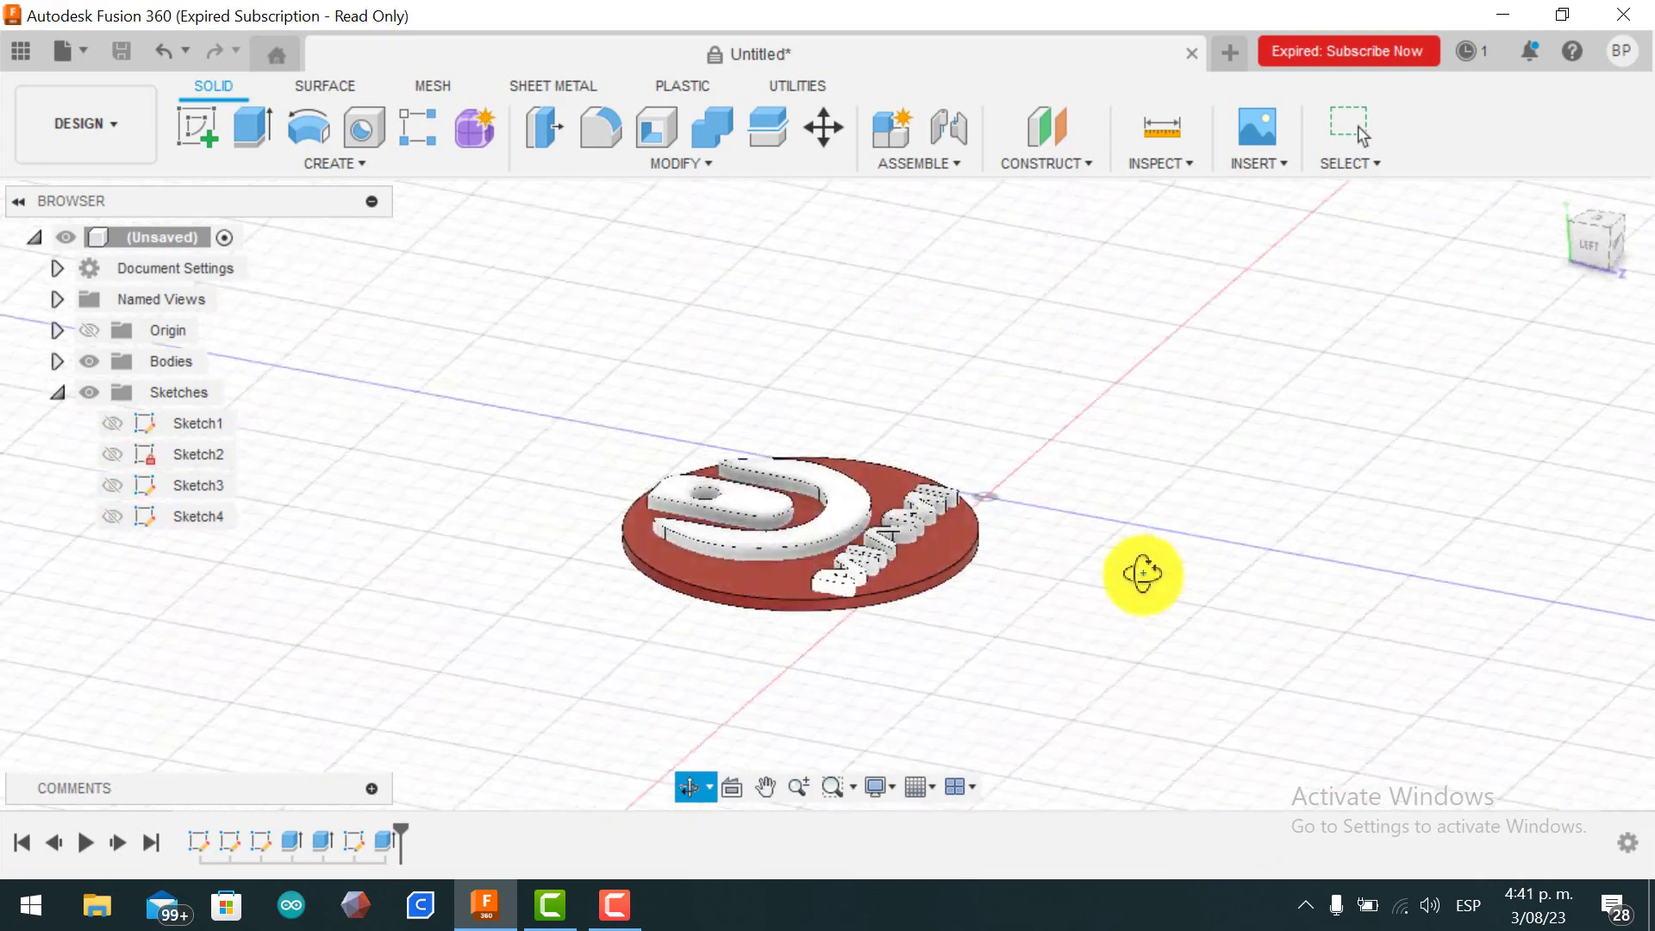